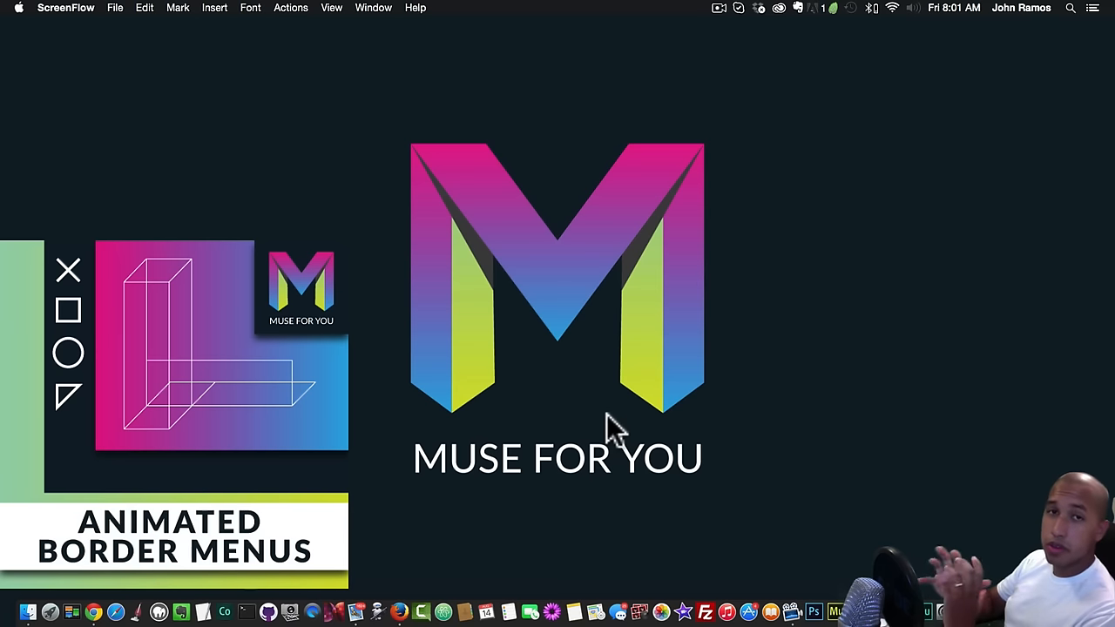
# - Switch to Chrome and load museforyoushop.com
pyautogui.click(65, 579)
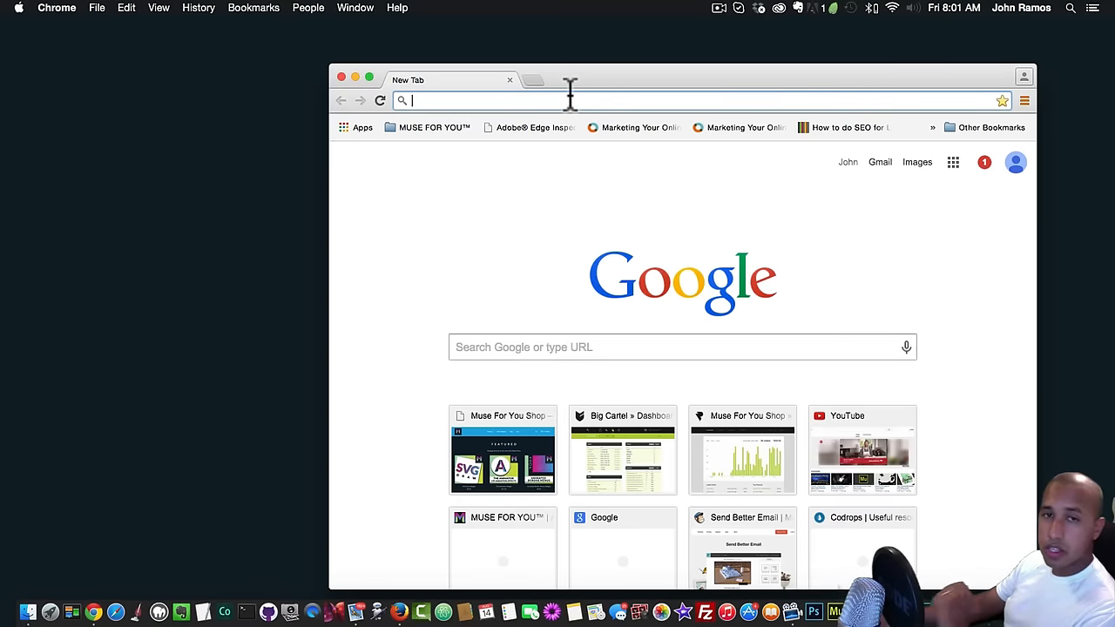
pyautogui.write('museforyoushop.com')
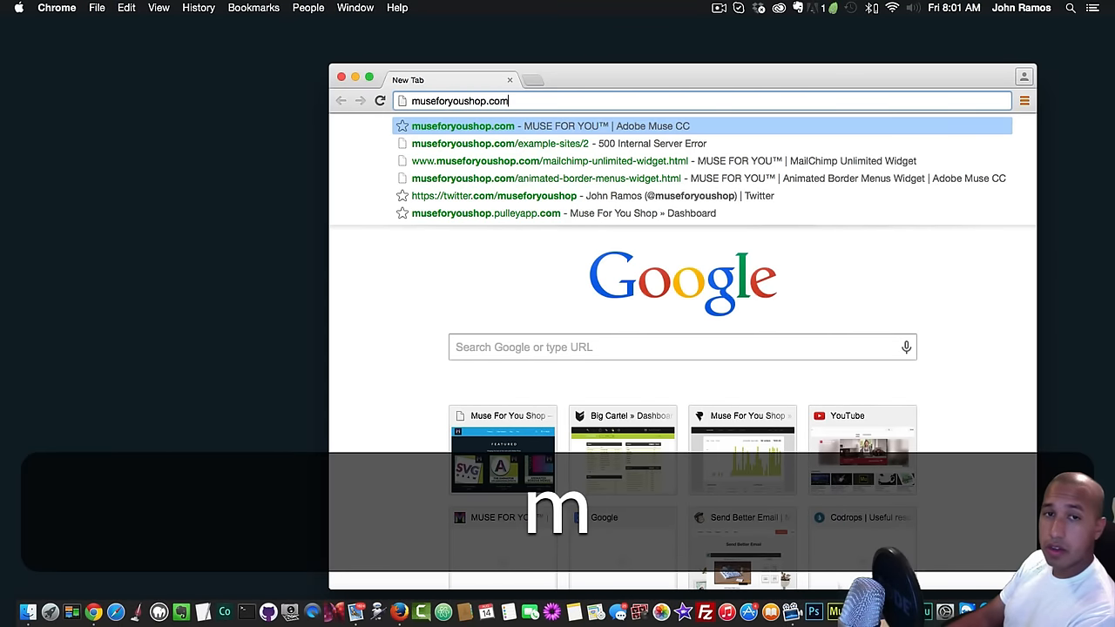
pyautogui.press('Return')
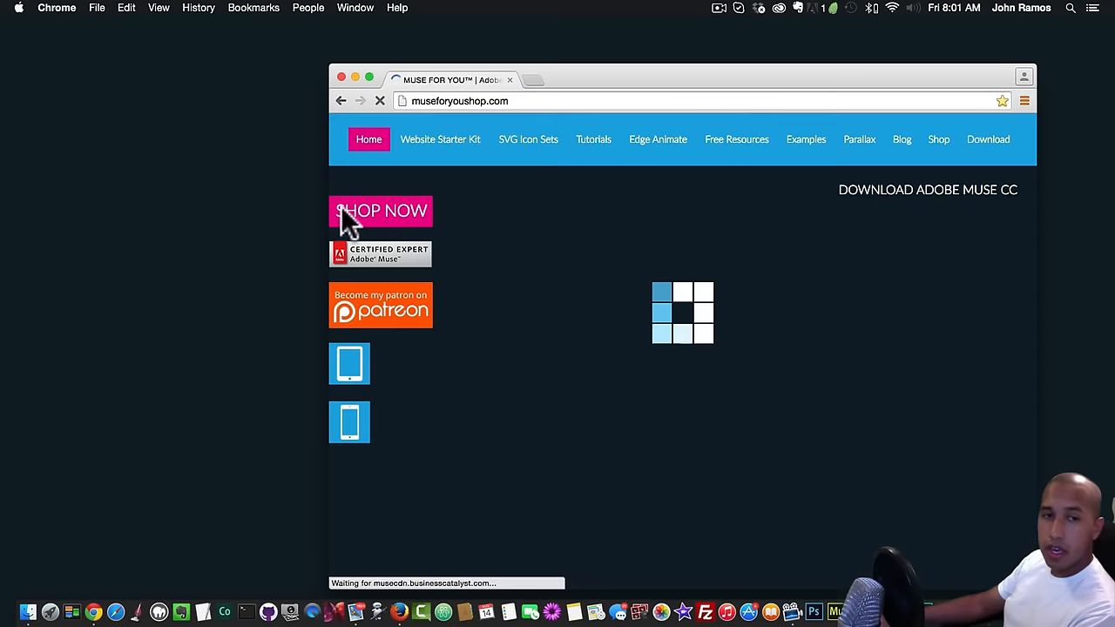
# - Go to the shop and open the preview page of the Animated Border Menus Widget
pyautogui.click(451, 212)
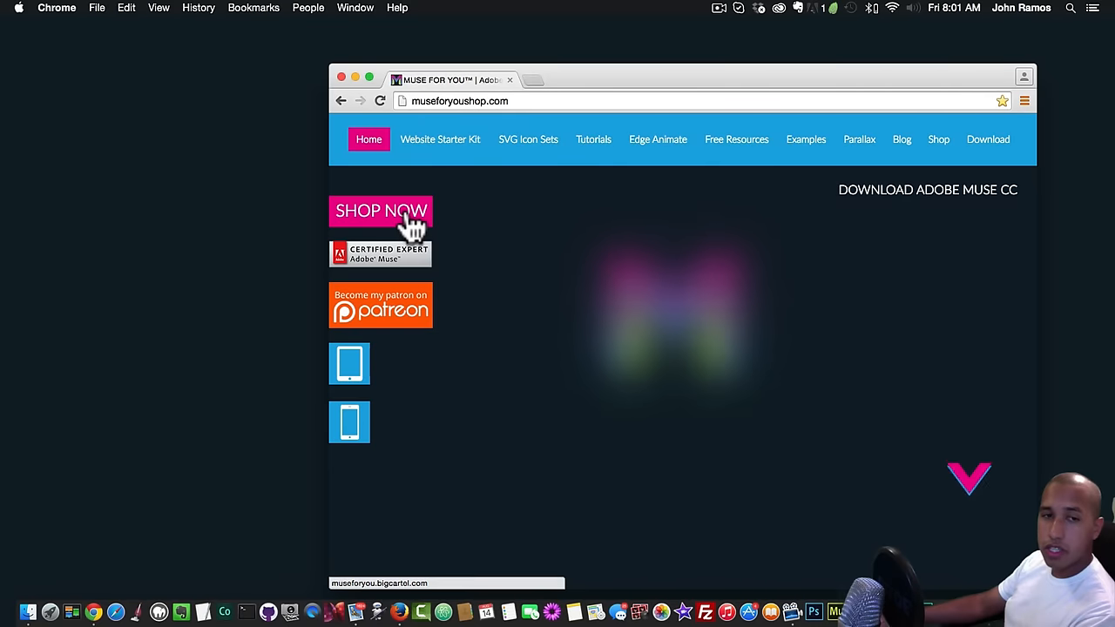
pyautogui.click(407, 214)
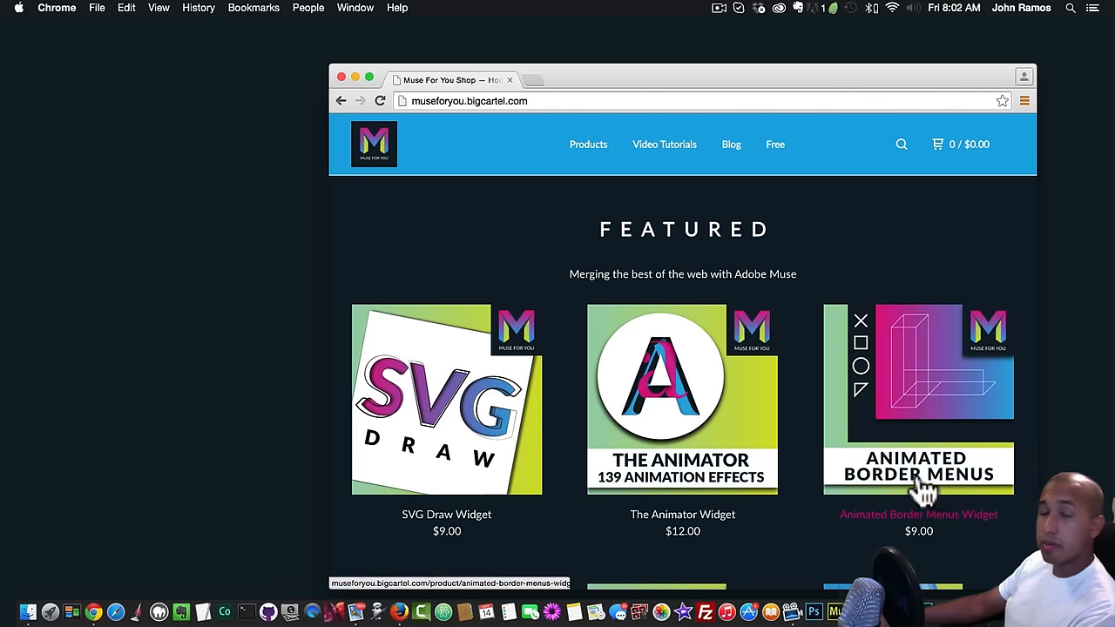
pyautogui.click(912, 451)
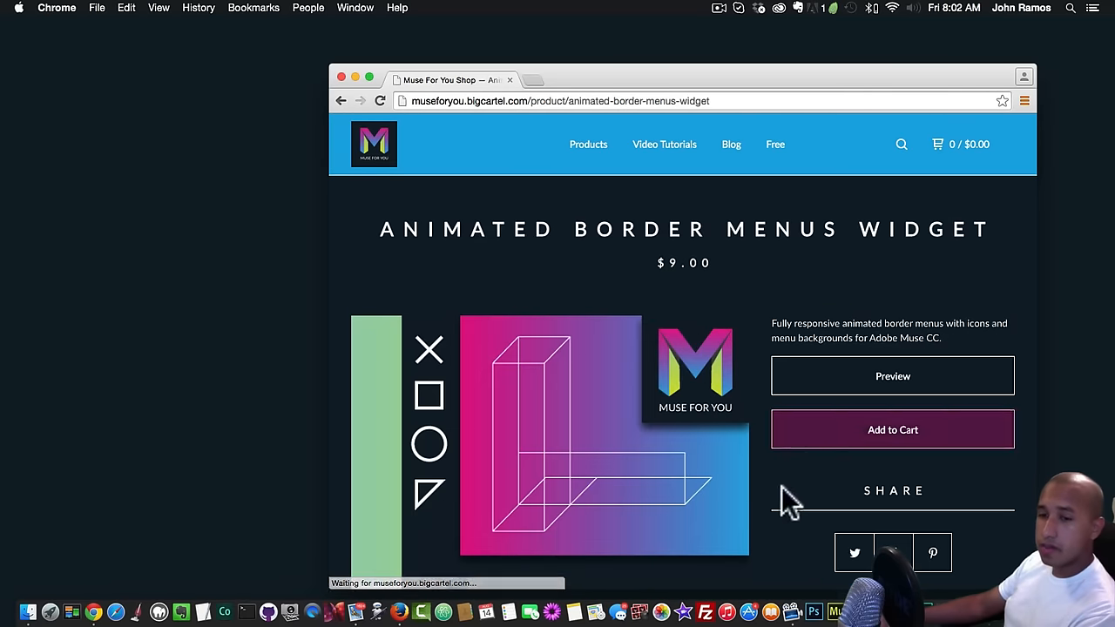
pyautogui.click(887, 385)
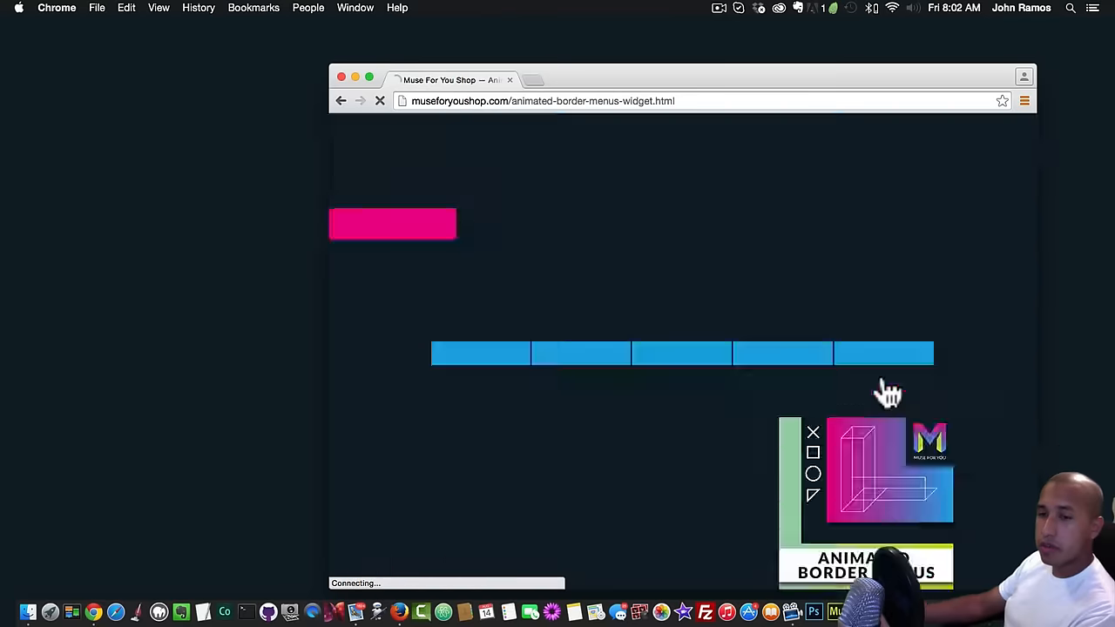
# - Examine the Animated Border Menus feature list, zip file contents and Widget Options on the preview page
pyautogui.scroll(-1, 688, 414)
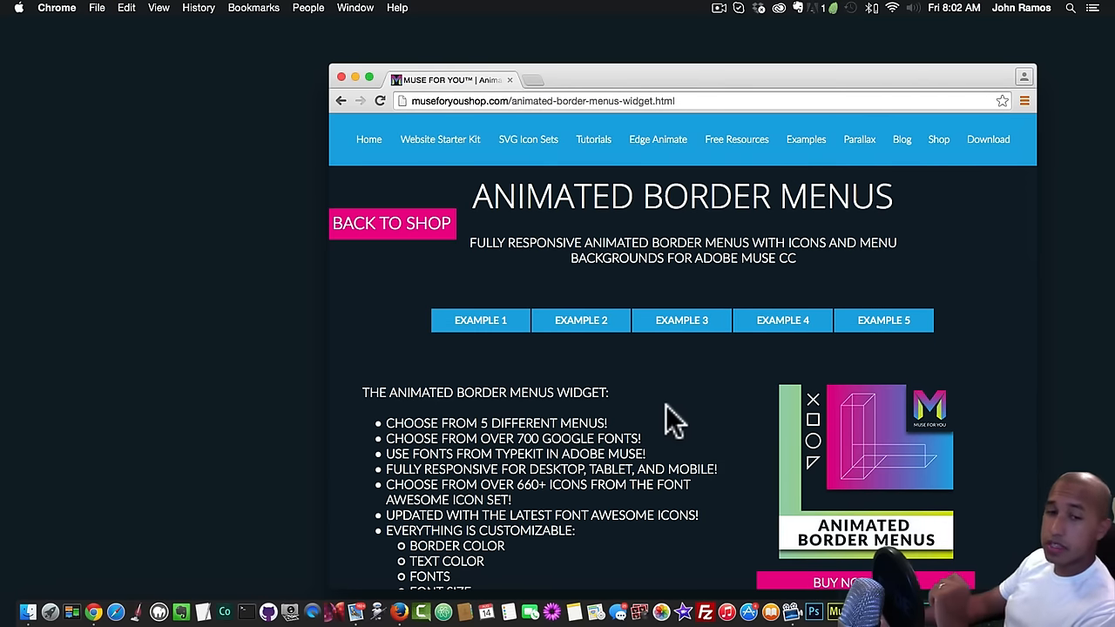
pyautogui.scroll(-2, 667, 408)
pyautogui.scroll(-5, 681, 418)
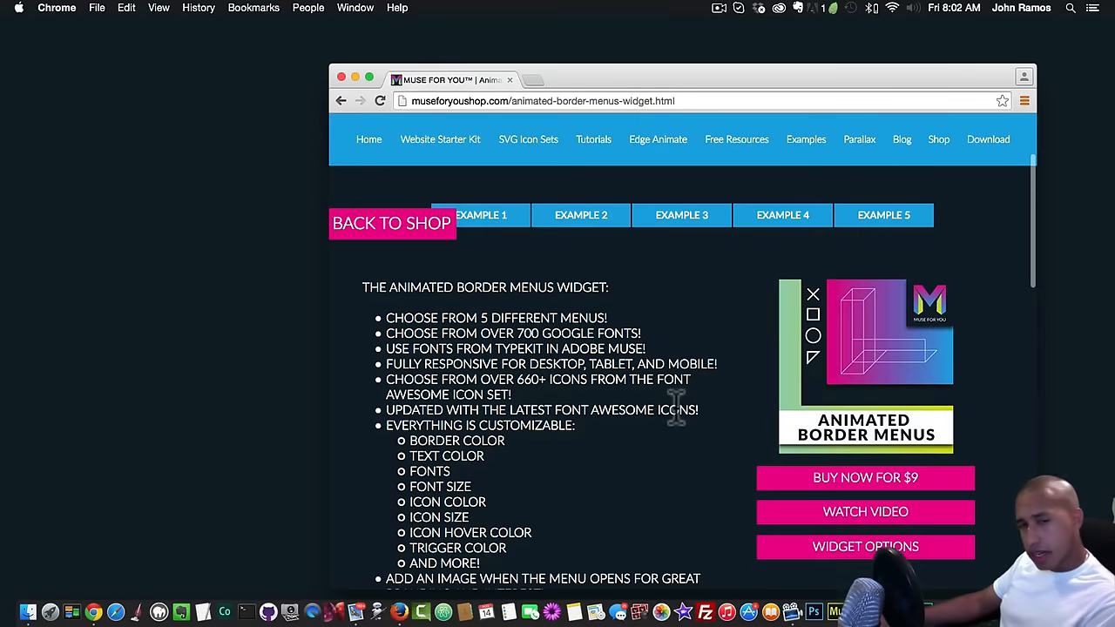
pyautogui.scroll(-1, 674, 405)
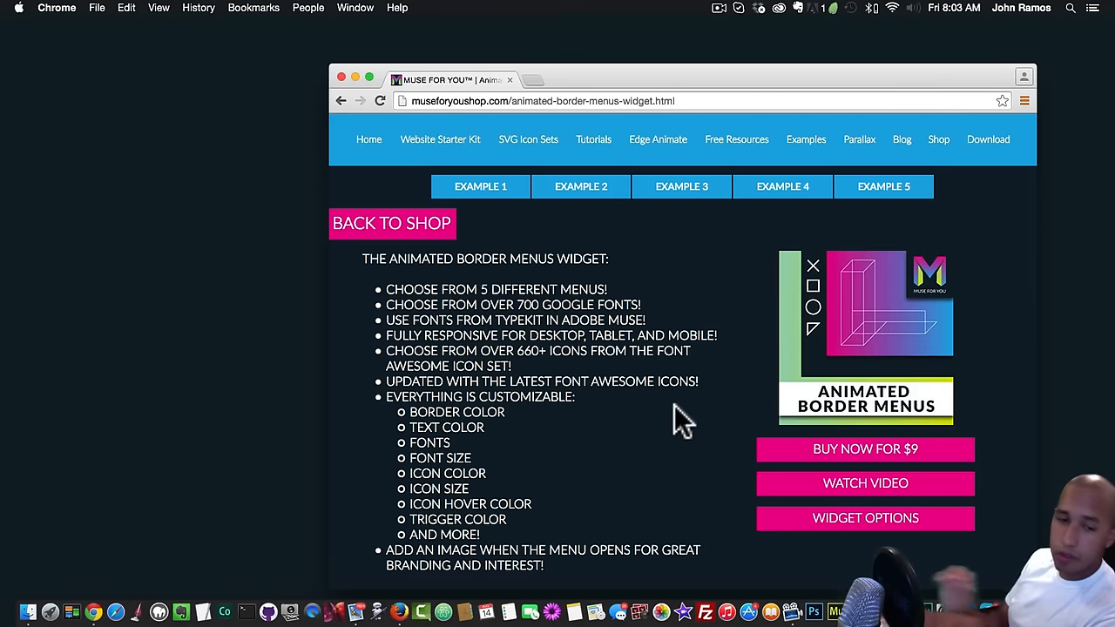
pyautogui.scroll(-5, 675, 406)
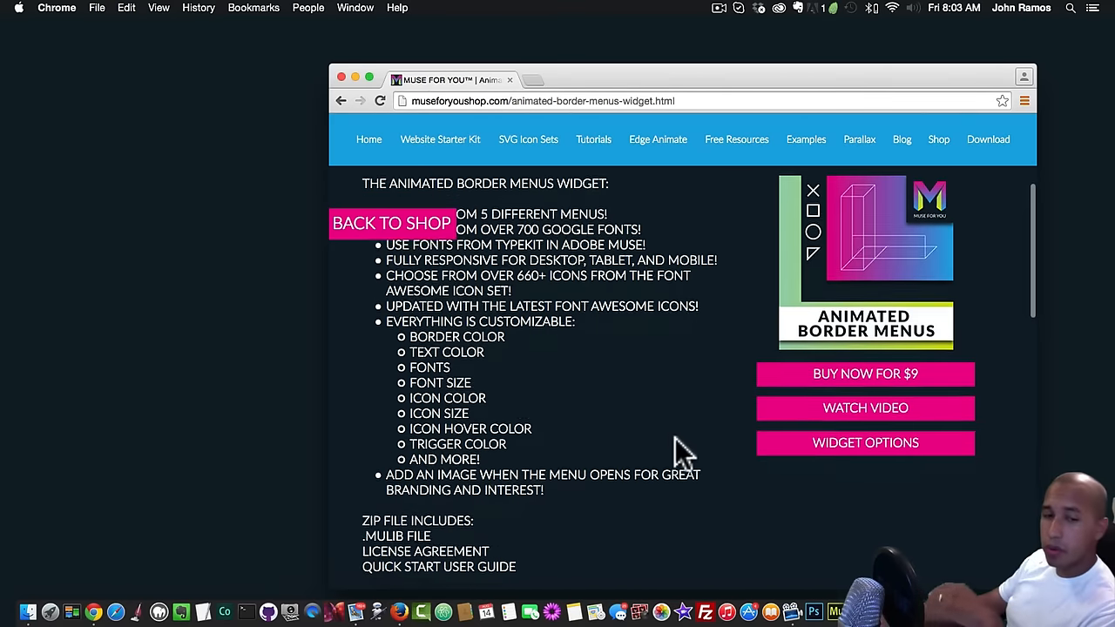
pyautogui.scroll(-2, 675, 439)
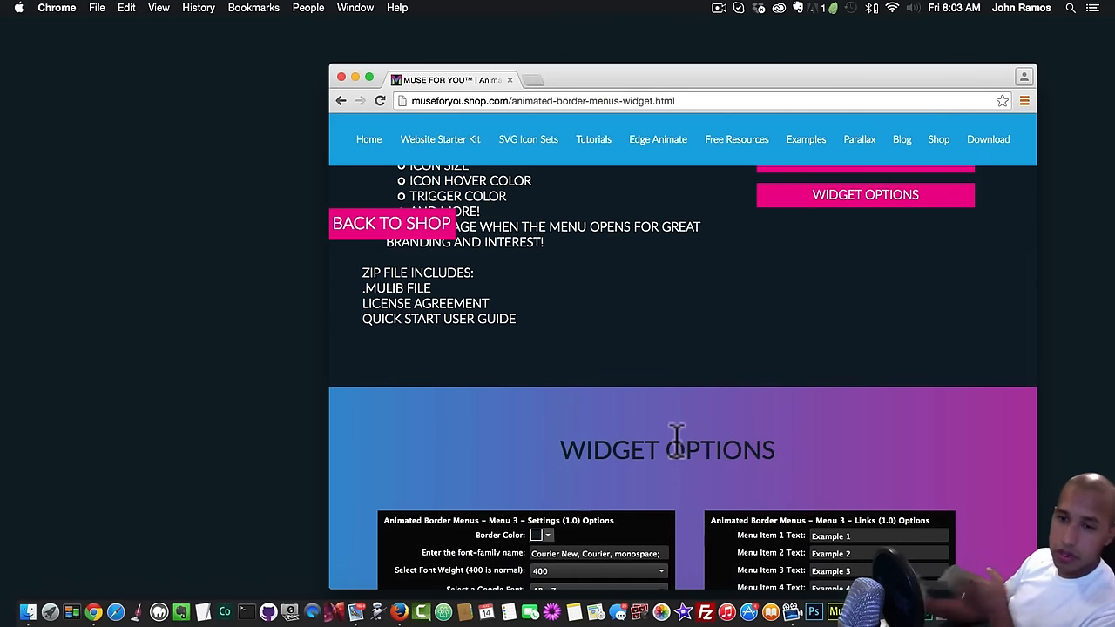
pyautogui.scroll(-6, 690, 436)
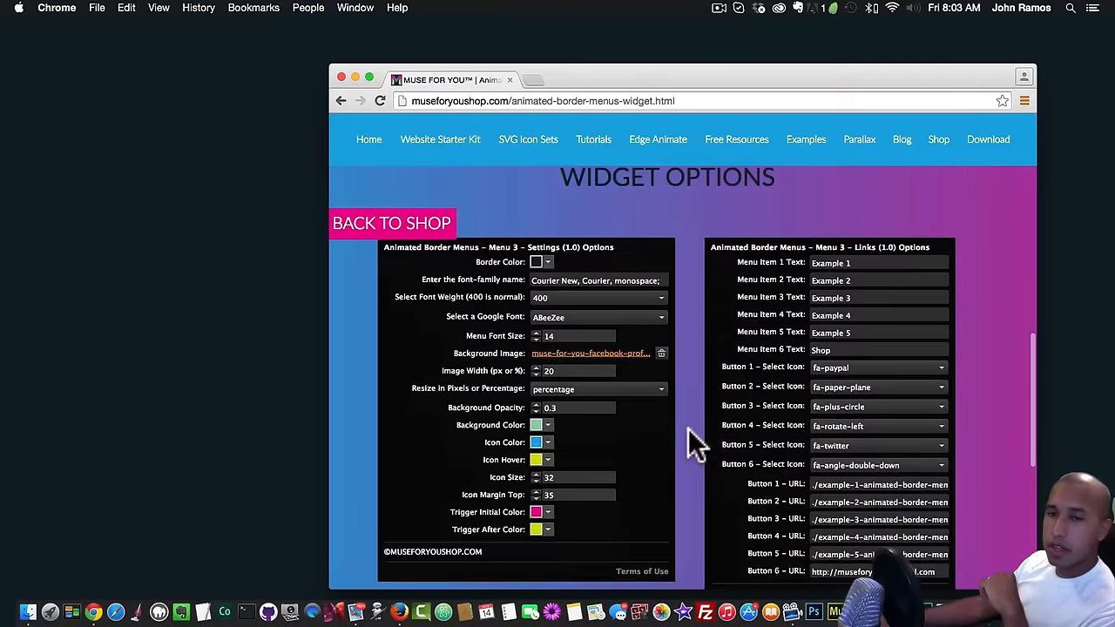
pyautogui.scroll(-3, 688, 429)
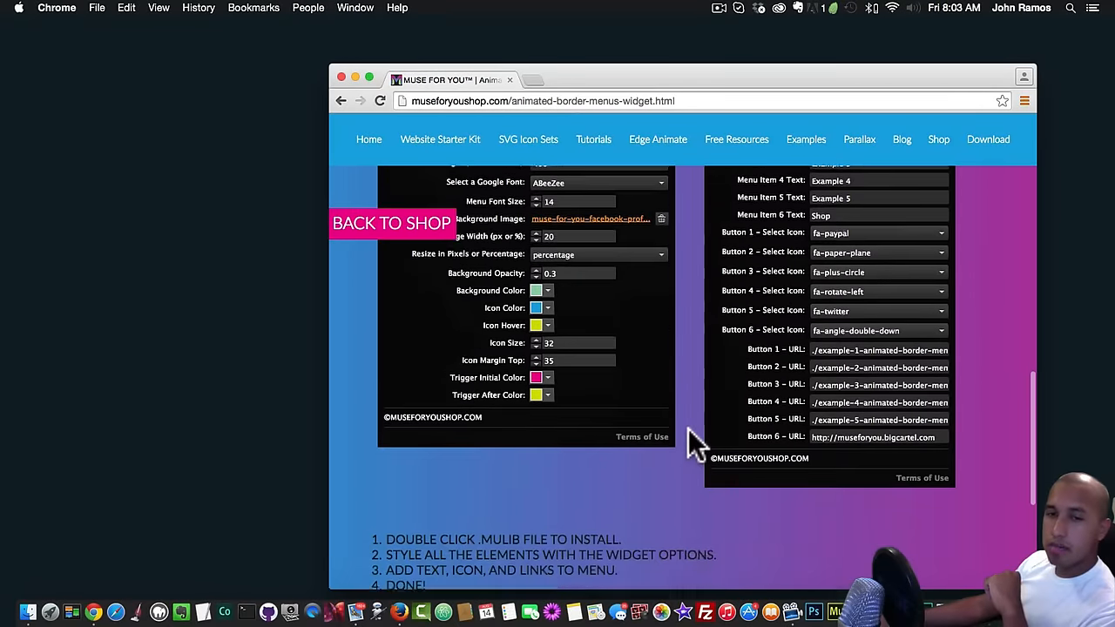
pyautogui.scroll(18, 688, 429)
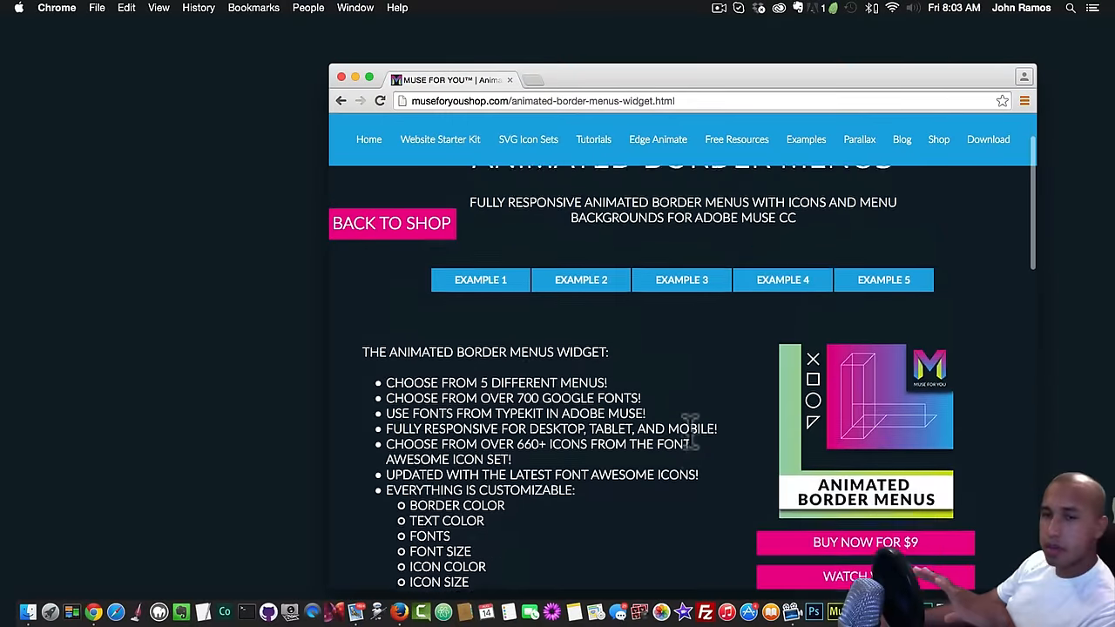
pyautogui.scroll(2, 688, 429)
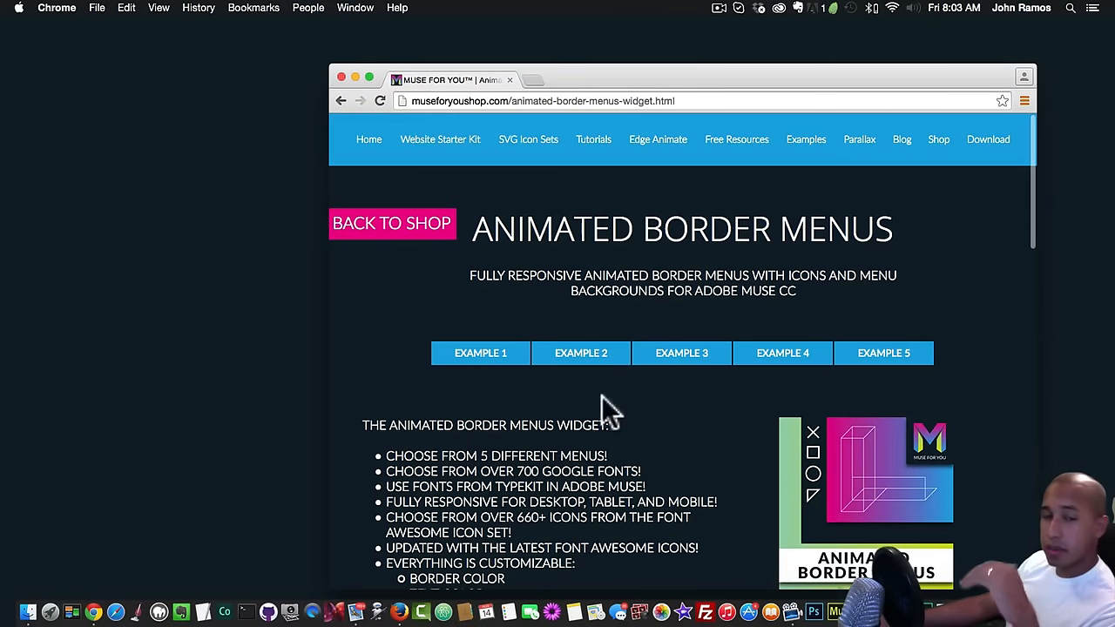
# - Open the Example 1 demo, widen the browser window and shift it slightly
pyautogui.click(491, 359)
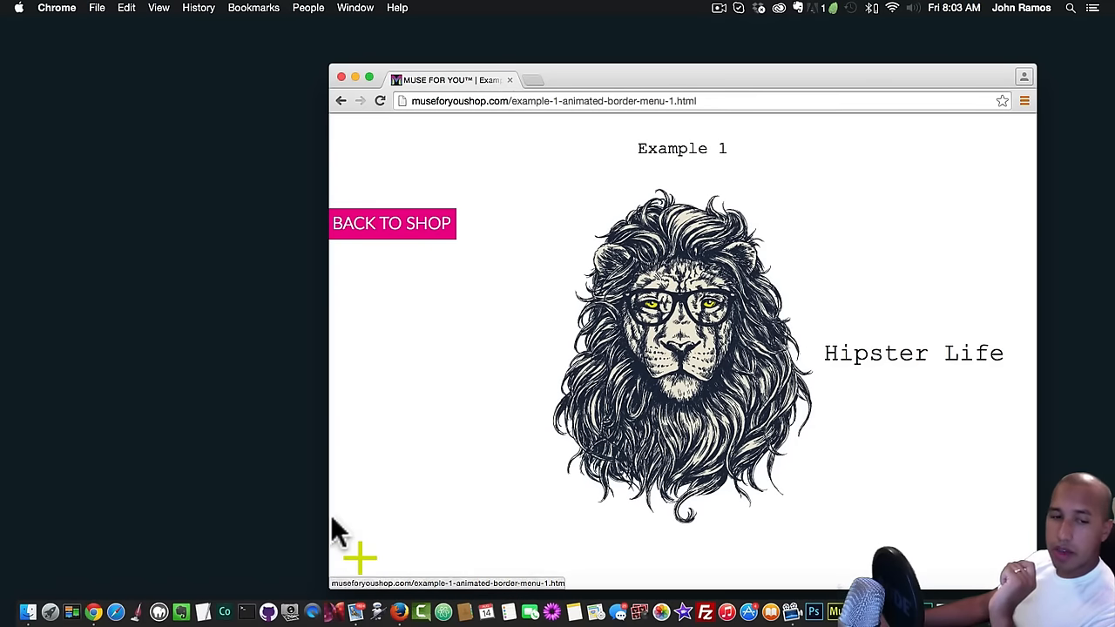
pyautogui.moveTo(327, 517); pyautogui.dragTo(228, 517)
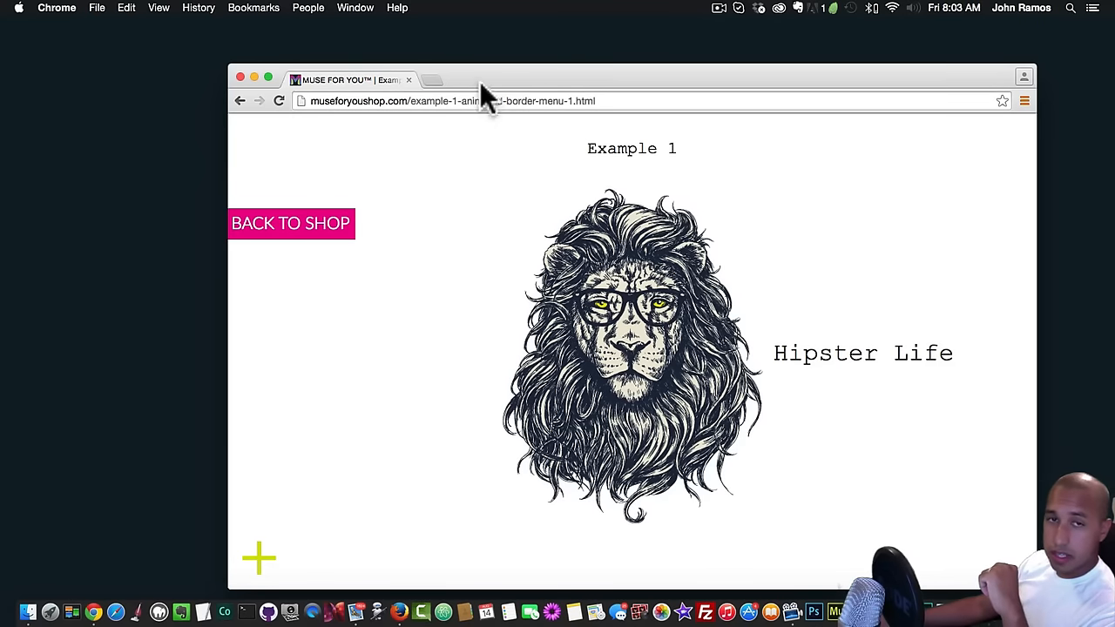
pyautogui.moveTo(479, 87); pyautogui.dragTo(489, 87)
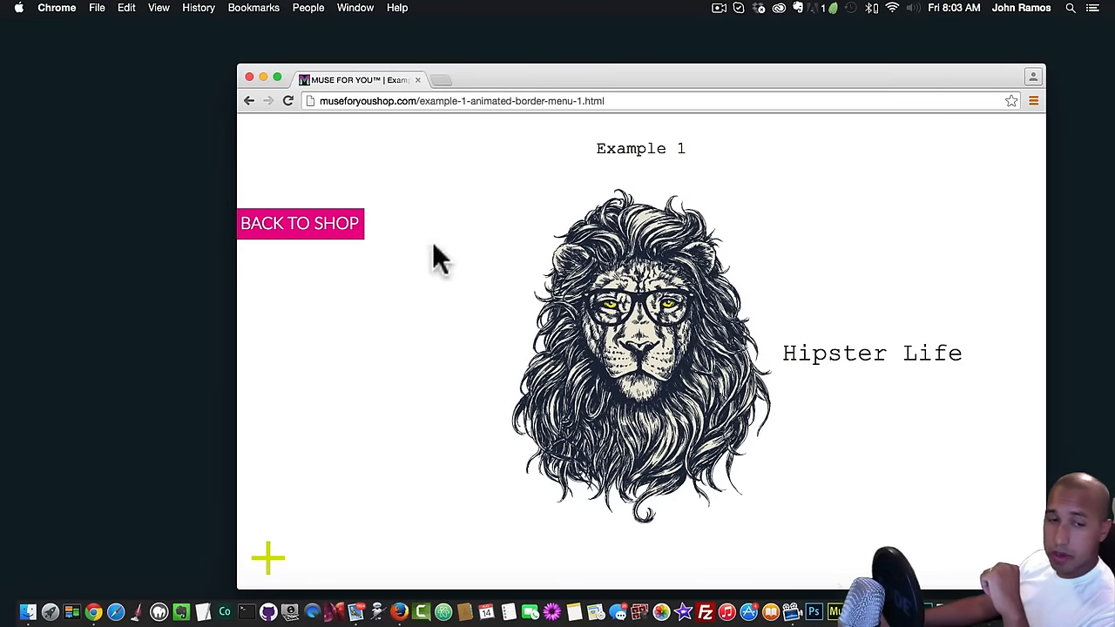
# - Open the animated border menu in Example 1 and test its toggle, leaving the menu open
pyautogui.click(273, 565)
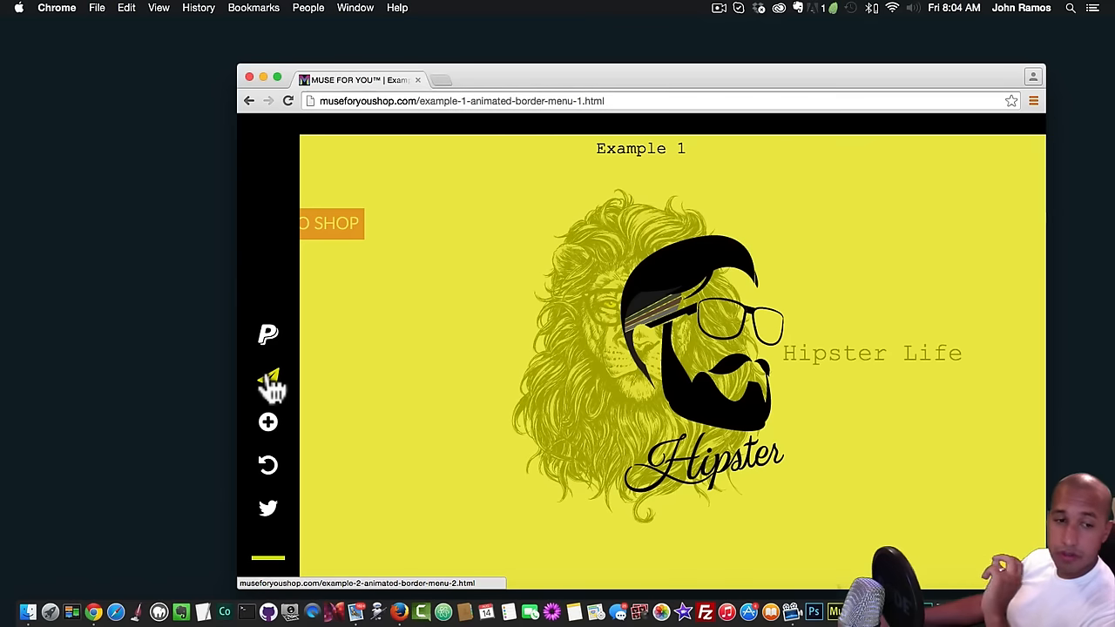
pyautogui.click(277, 570)
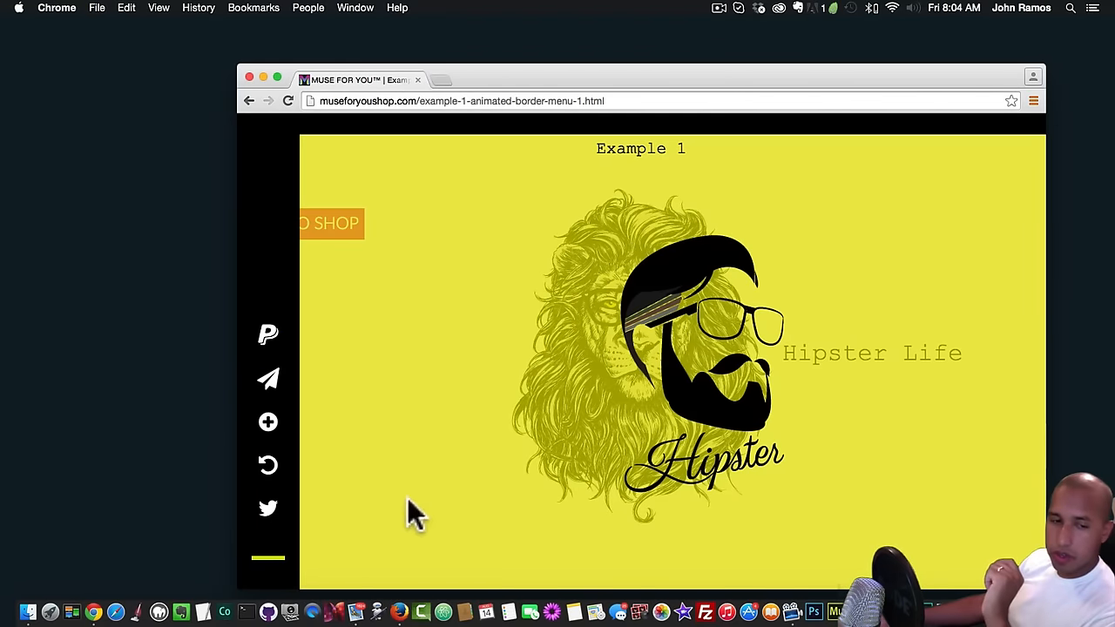
pyautogui.click(268, 563)
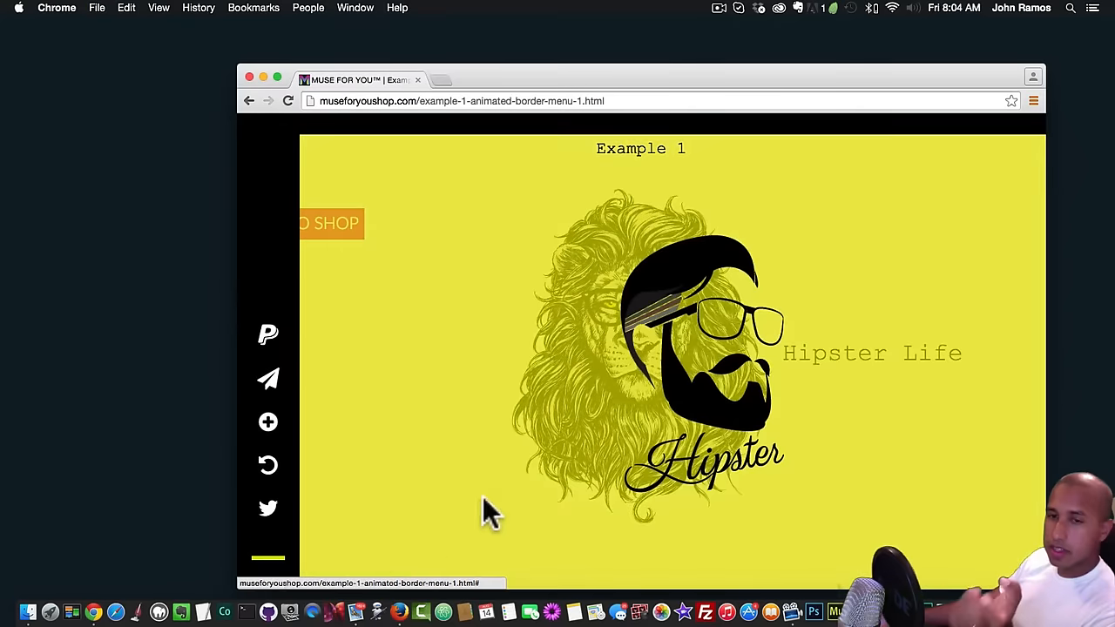
# - Examine how the open border menu and its Hipster background image behave across the length of the Example 1 page
pyautogui.scroll(-5, 516, 482)
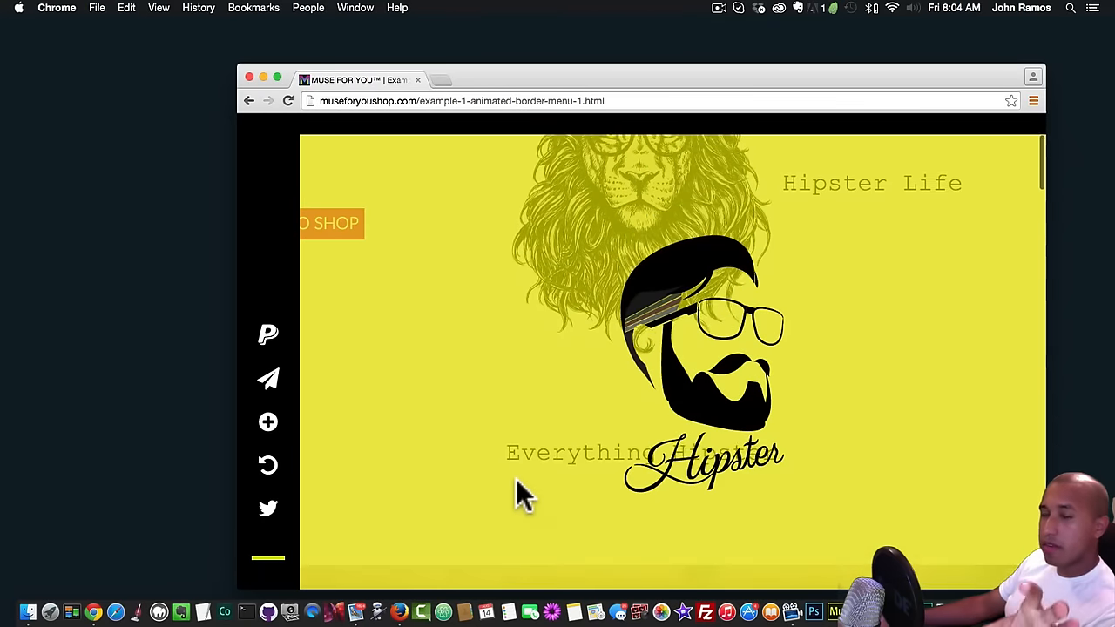
pyautogui.scroll(5, 516, 481)
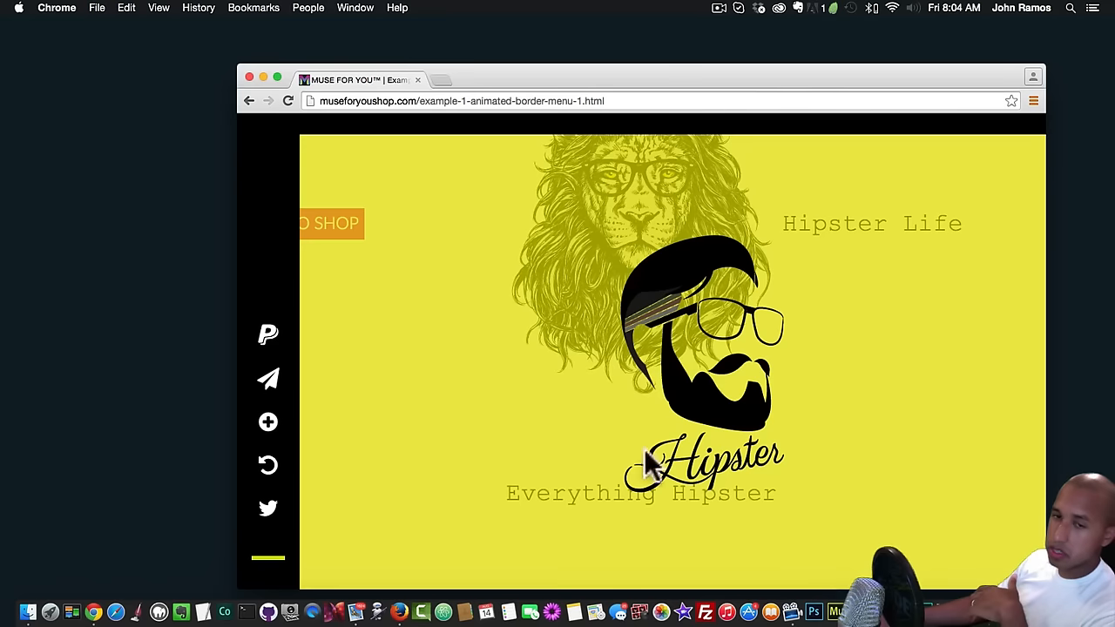
pyautogui.scroll(3, 784, 318)
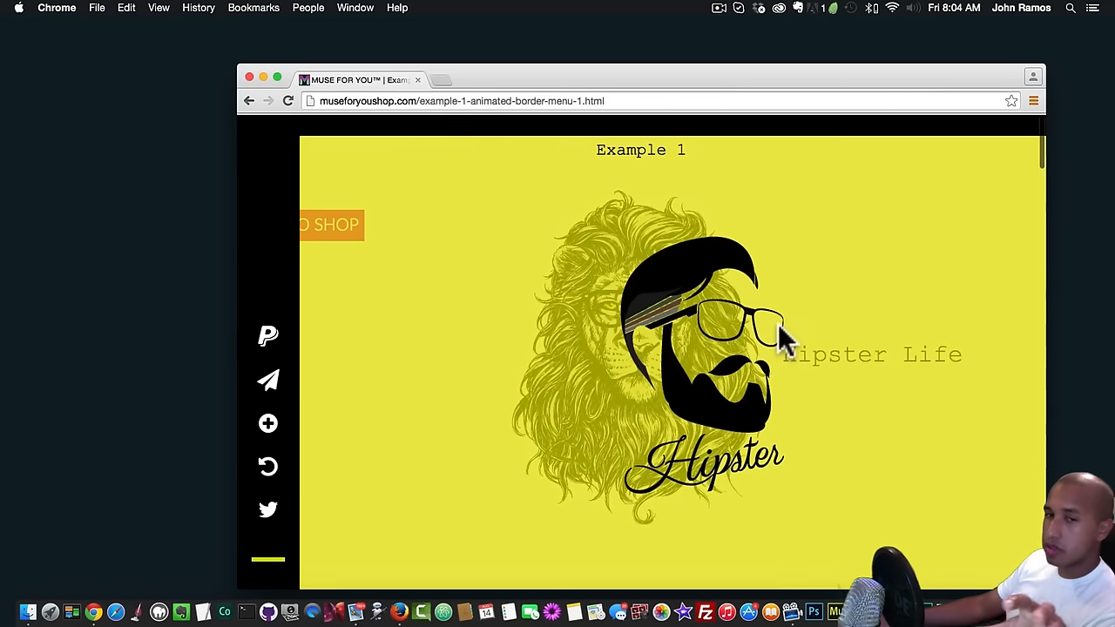
pyautogui.scroll(-5, 775, 325)
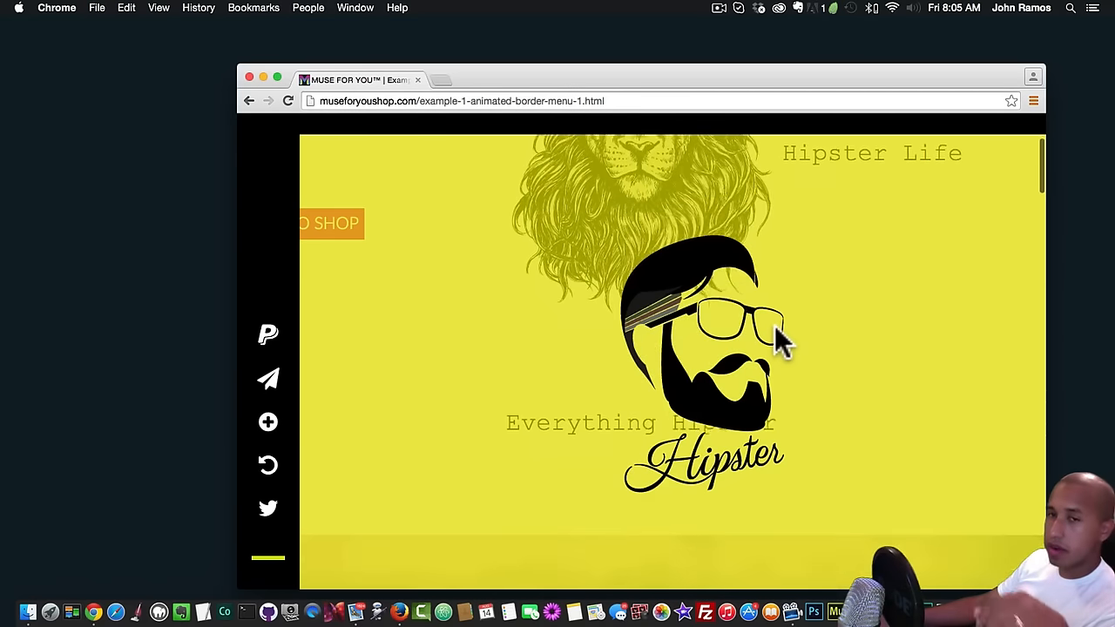
pyautogui.scroll(-10, 776, 328)
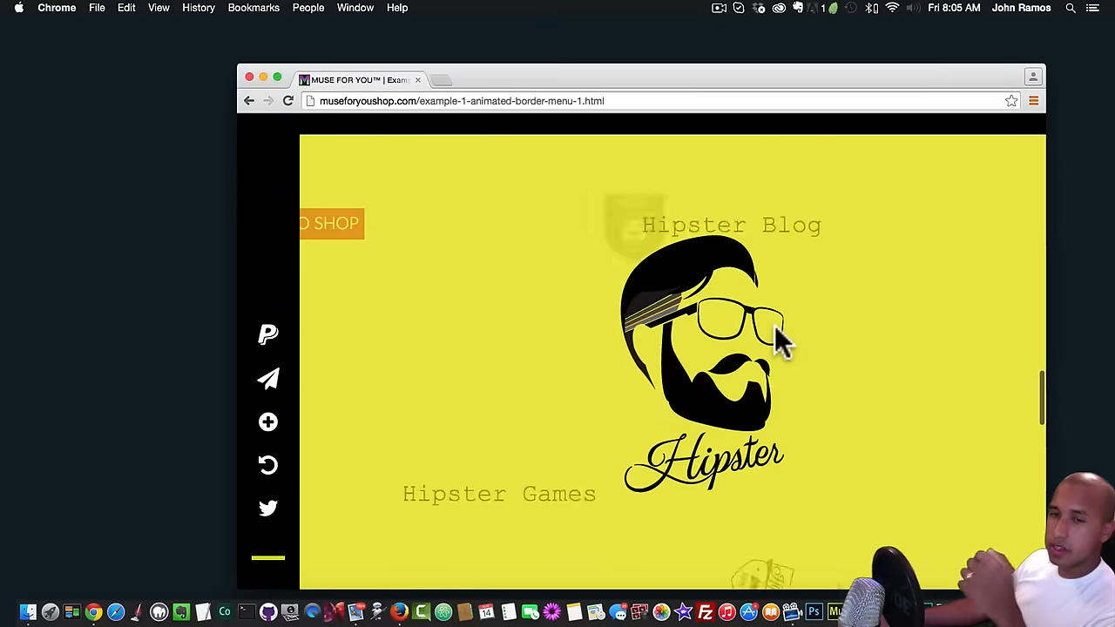
pyautogui.scroll(-8, 776, 327)
pyautogui.scroll(4, 776, 328)
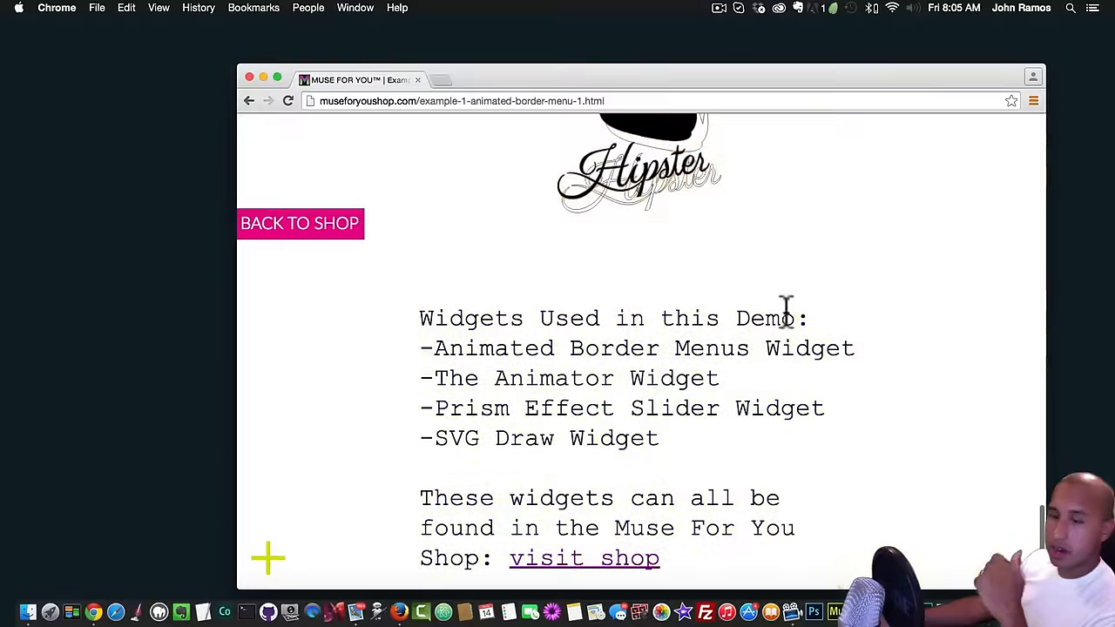
pyautogui.scroll(-15, 789, 308)
pyautogui.scroll(15, 787, 323)
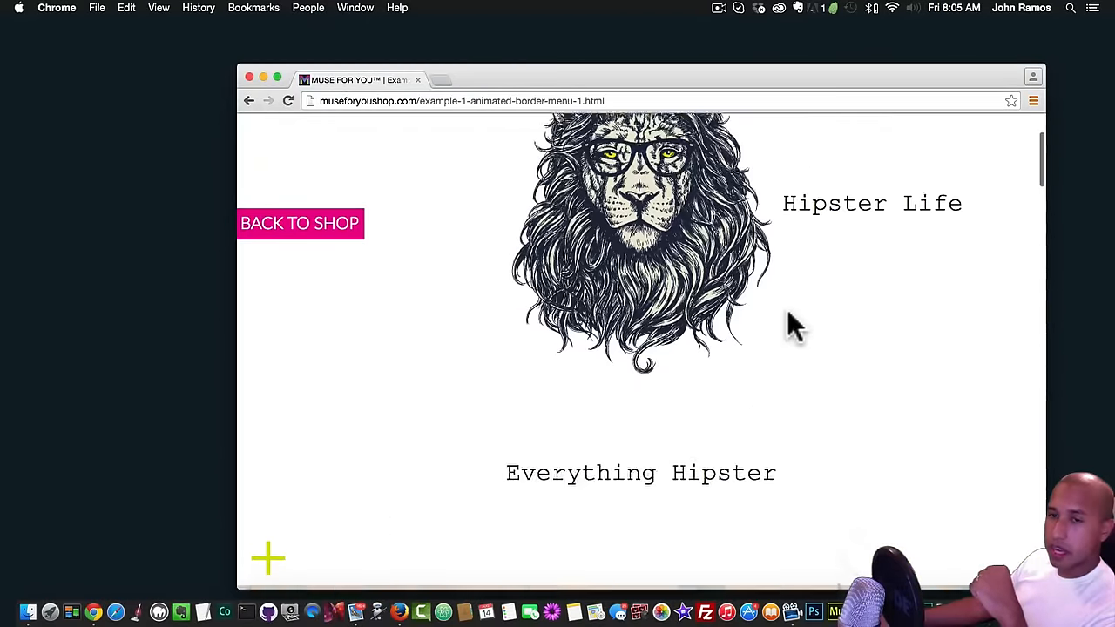
# - Toggle the Example 1 border menu open and closed several times, leaving it closed
pyautogui.click(272, 562)
pyautogui.click(268, 563)
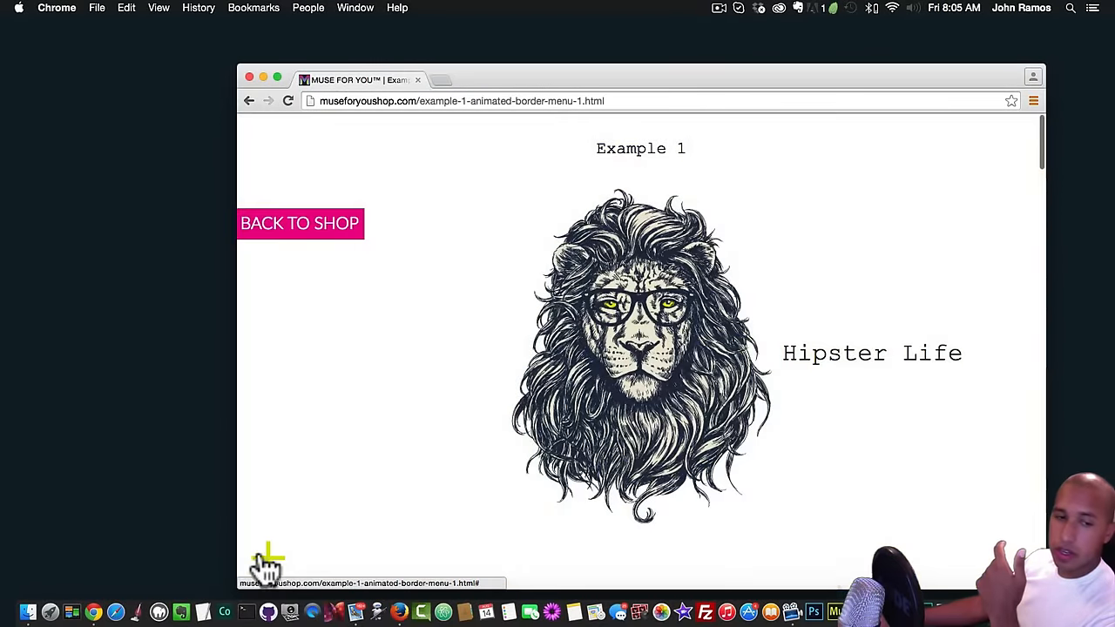
pyautogui.click(268, 562)
pyautogui.click(381, 489)
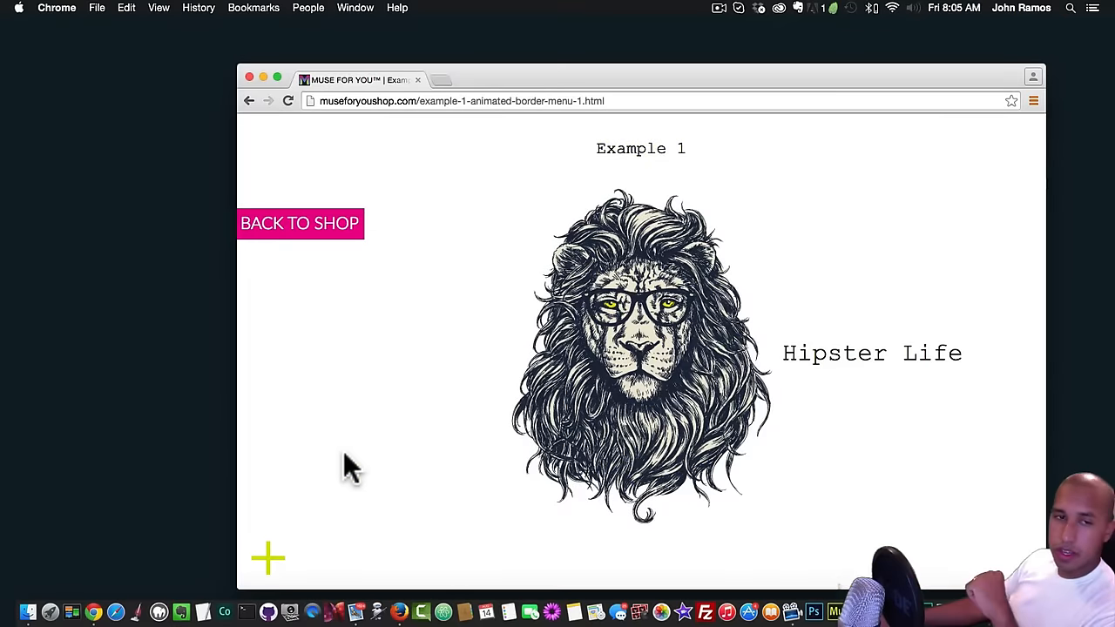
# - Review the Example 1 page down to the footer with the menu closed, including the list of widgets used
pyautogui.scroll(-4, 353, 492)
pyautogui.scroll(3, 369, 492)
pyautogui.scroll(-12, 370, 481)
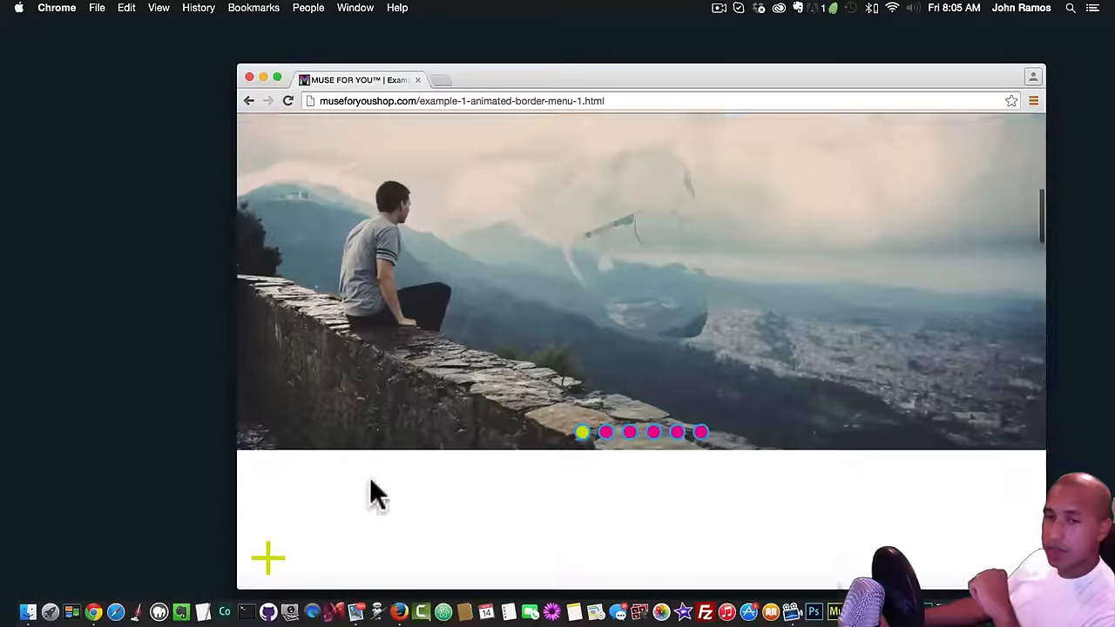
pyautogui.scroll(-15, 375, 494)
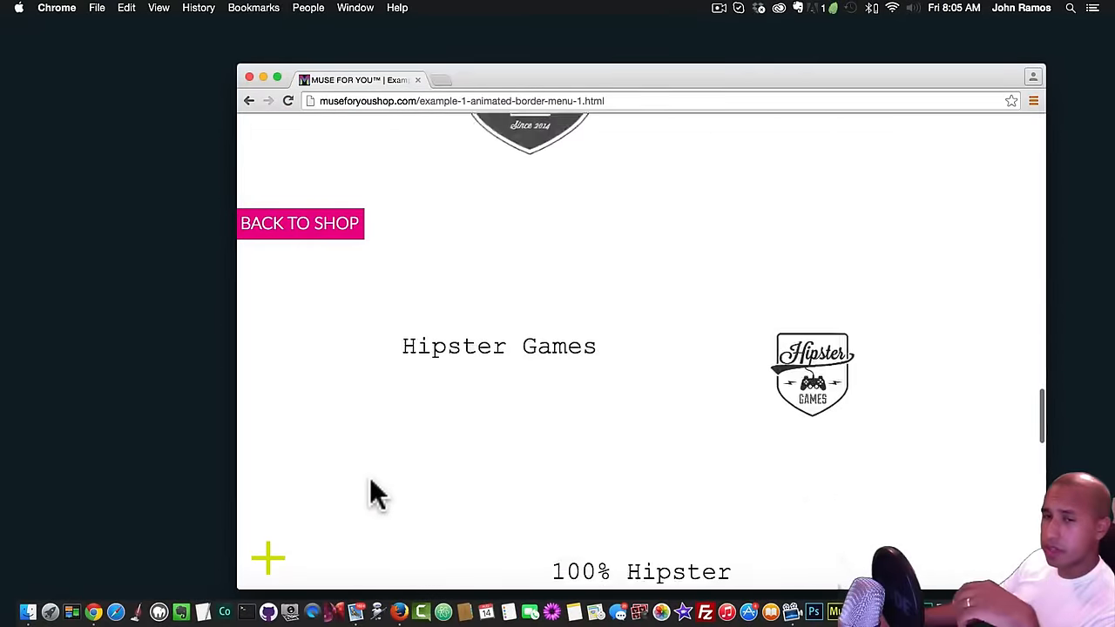
pyautogui.scroll(-3, 370, 477)
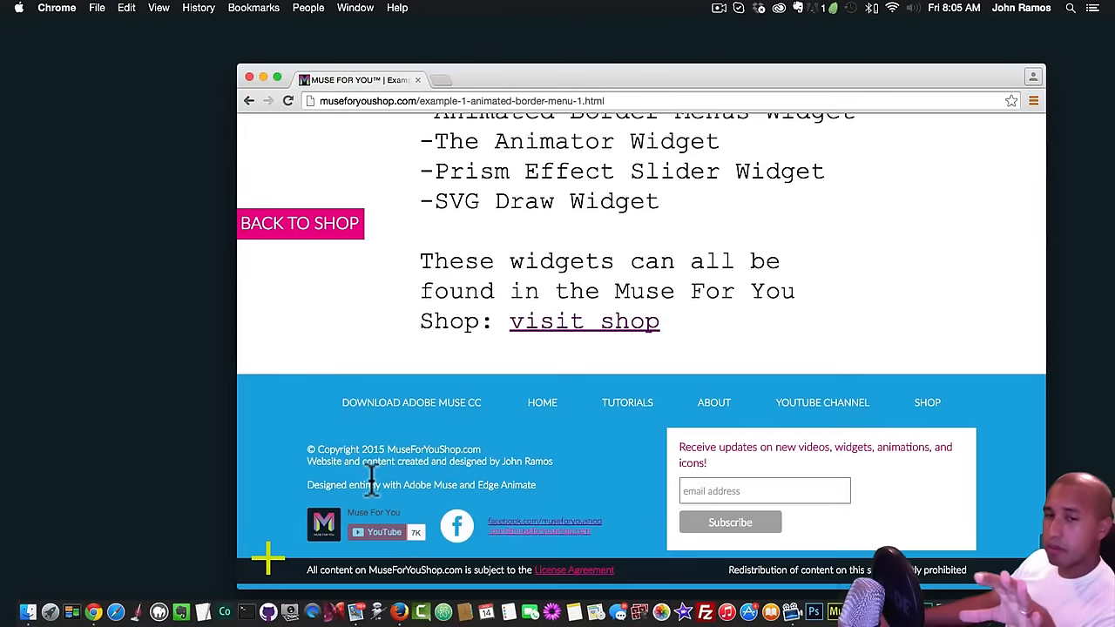
pyautogui.scroll(5, 427, 440)
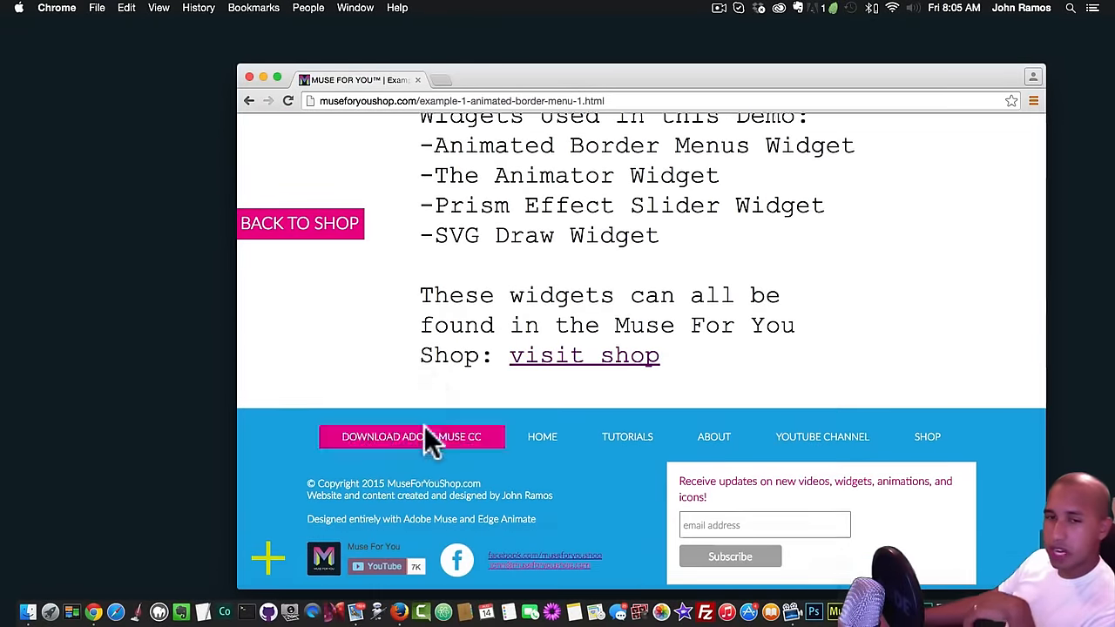
# - Return to the beginning of the Example 1 page and test opening and closing its border menu there
pyautogui.scroll(20, 493, 436)
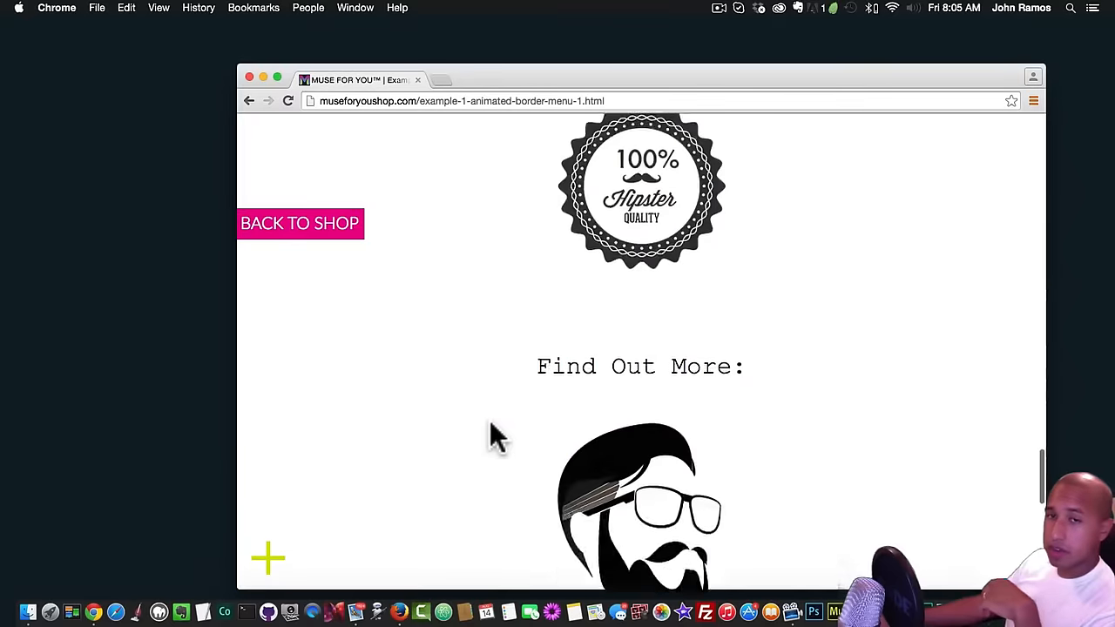
pyautogui.scroll(10, 491, 426)
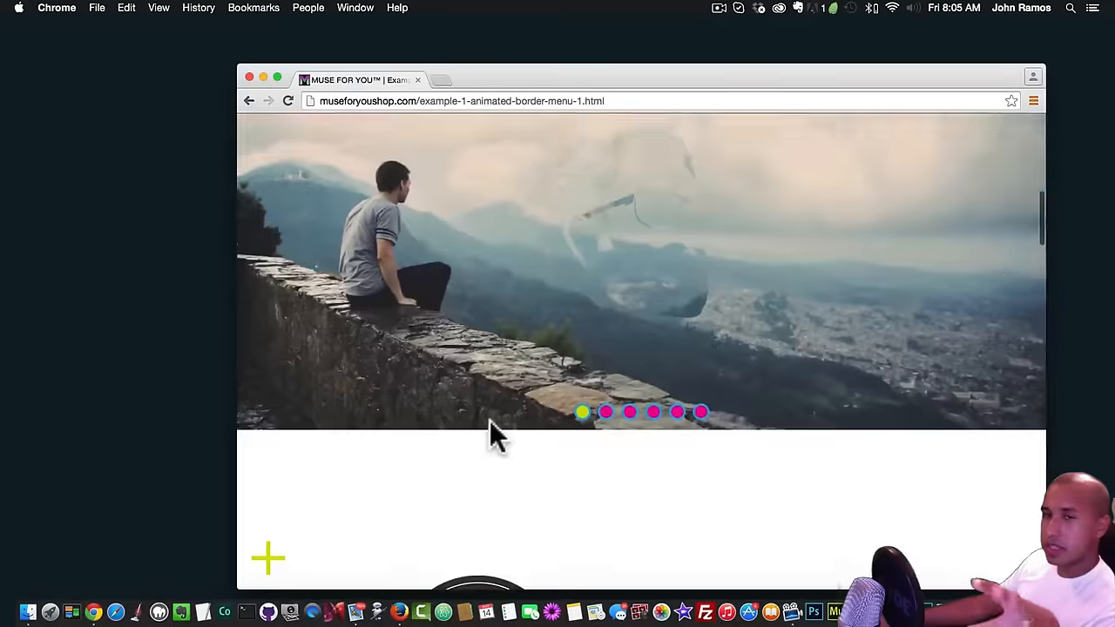
pyautogui.scroll(4, 492, 435)
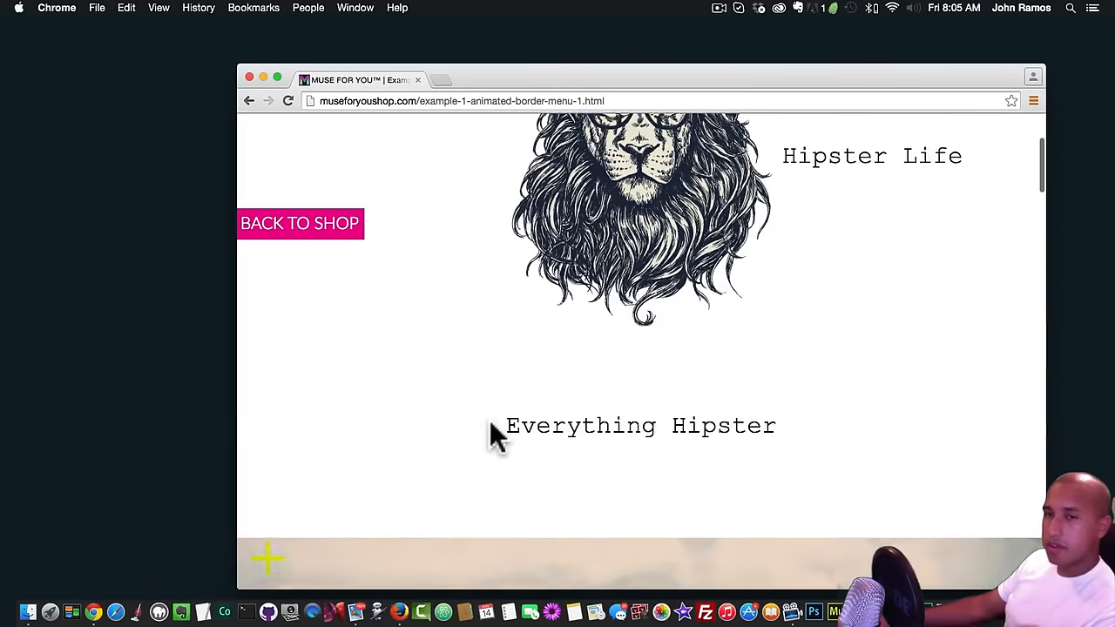
pyautogui.scroll(3, 492, 435)
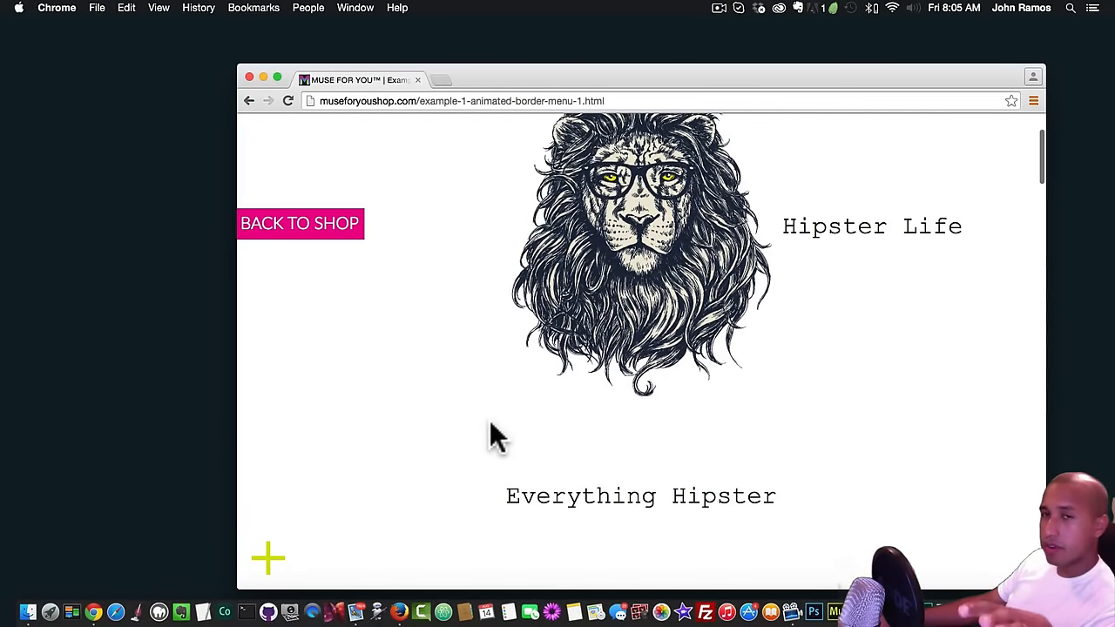
pyautogui.click(270, 560)
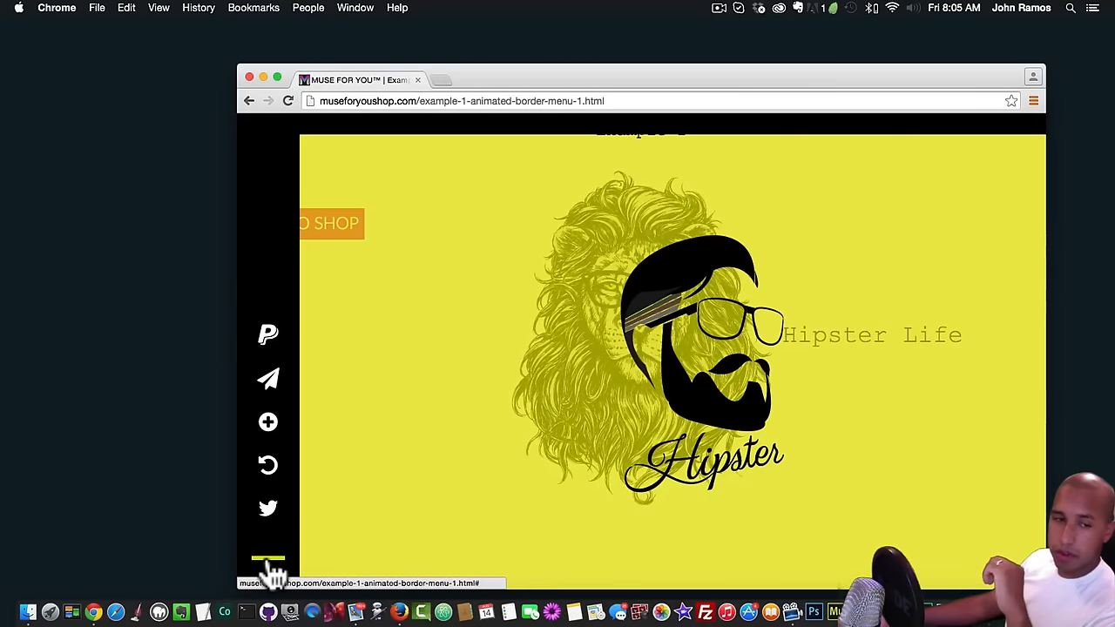
pyautogui.click(270, 564)
# - Go back to the Animated Border Menus shop page and open the Example 2 demo
pyautogui.click(324, 226)
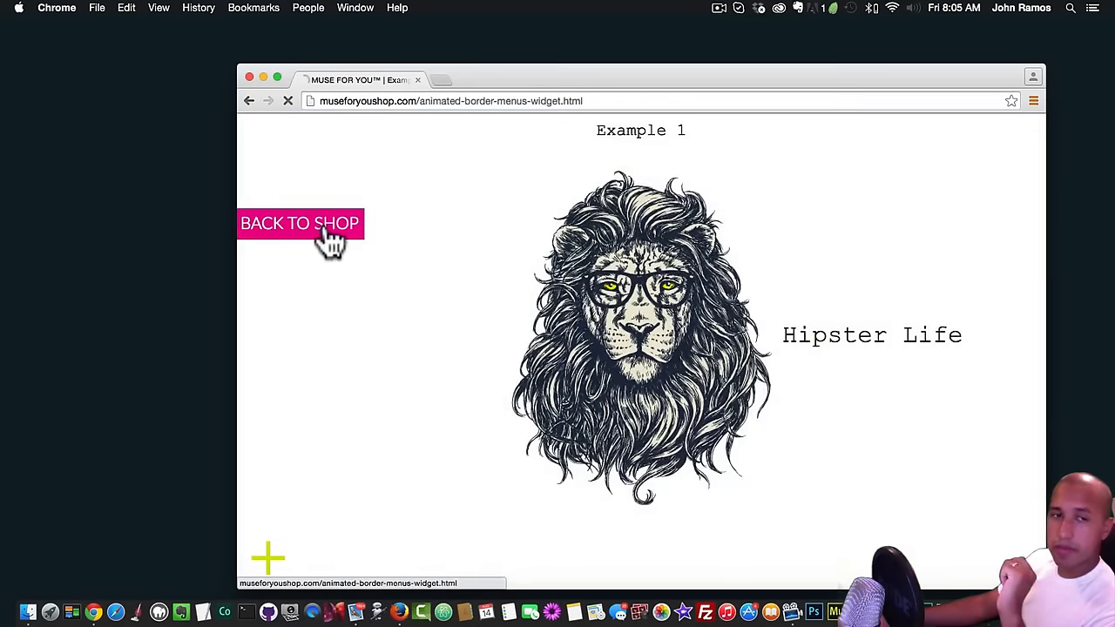
pyautogui.click(528, 364)
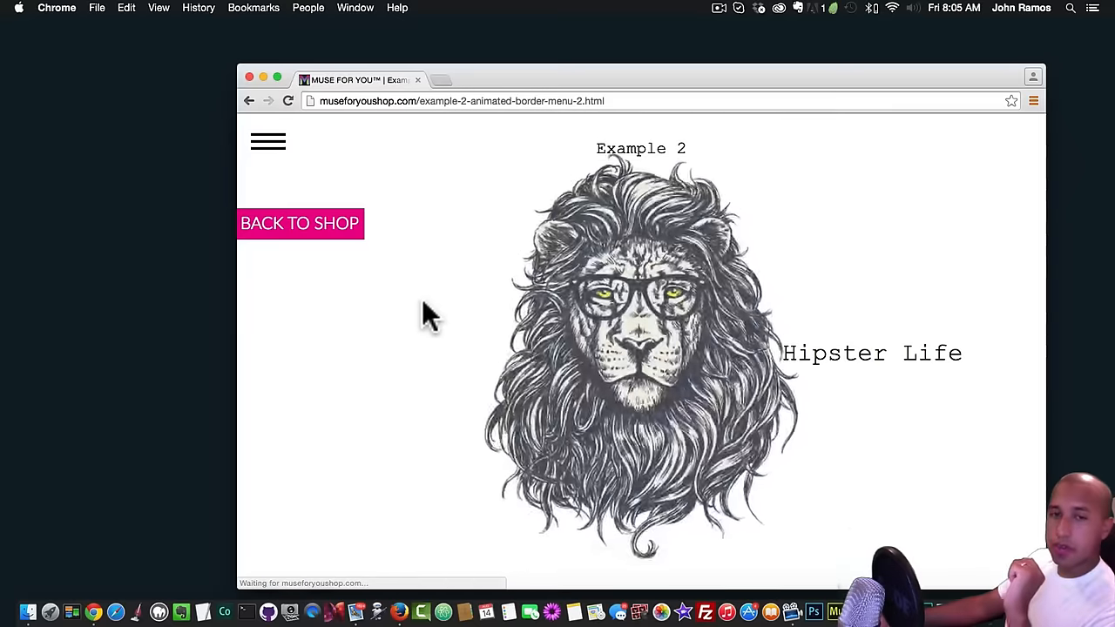
pyautogui.scroll(-3, 426, 300)
pyautogui.scroll(3, 427, 297)
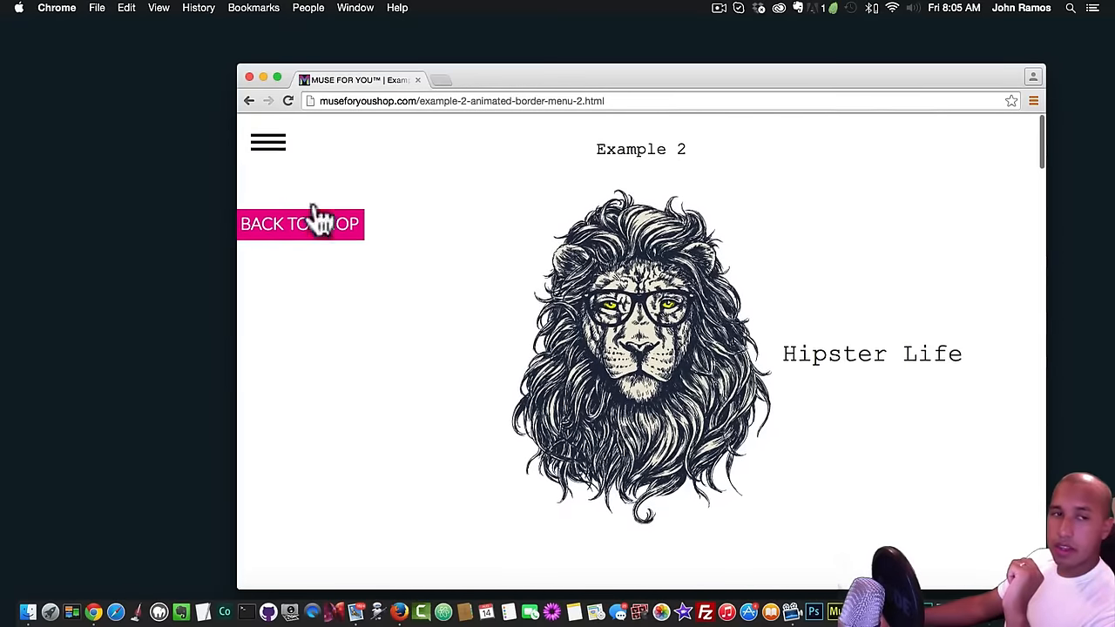
# - Toggle the Example 2 border menu open and closed several times, leaving it open
pyautogui.click(275, 153)
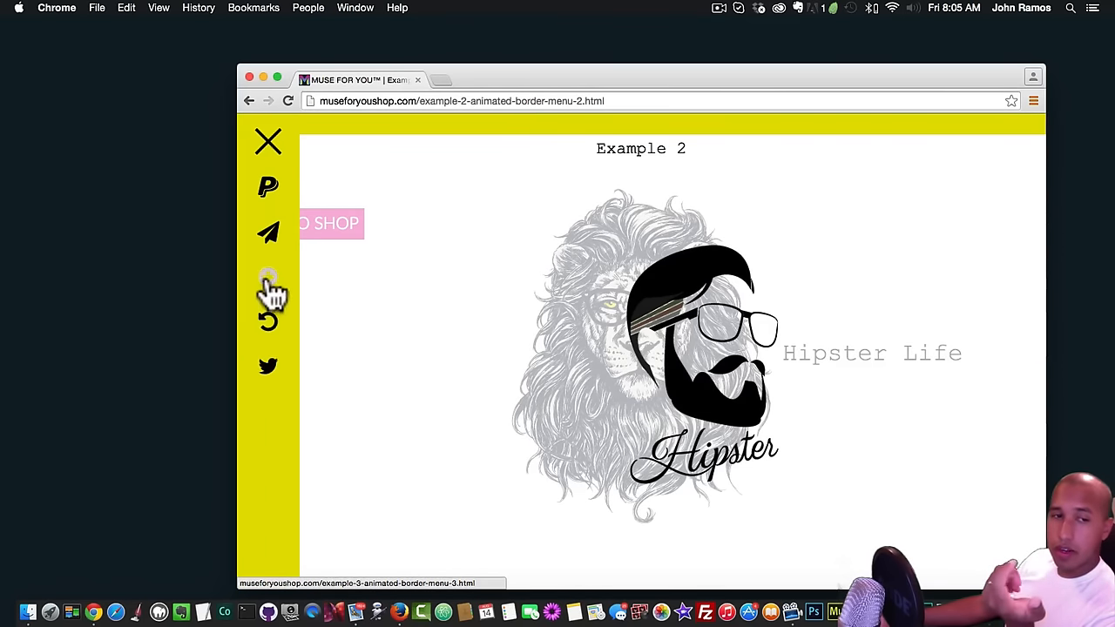
pyautogui.click(269, 155)
pyautogui.click(269, 155)
pyautogui.click(270, 159)
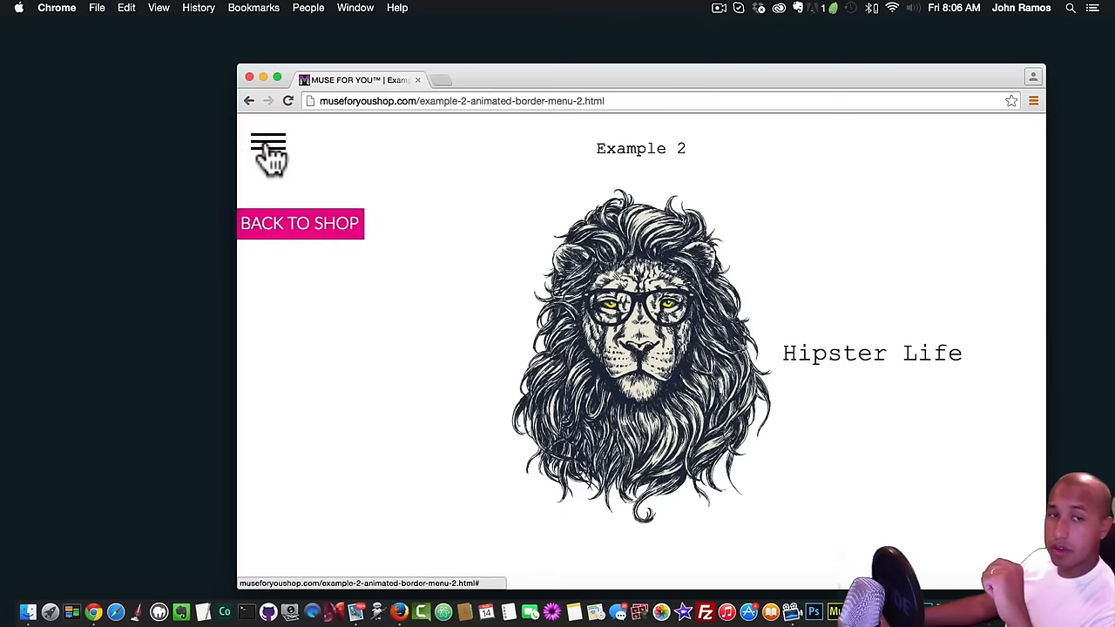
pyautogui.click(269, 157)
pyautogui.click(270, 155)
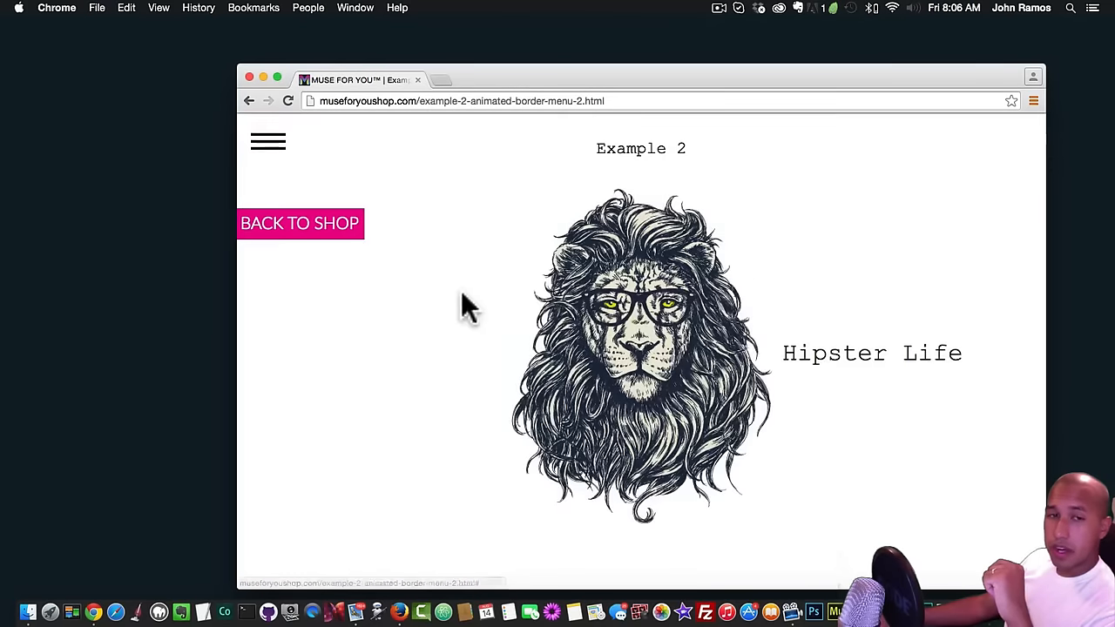
pyautogui.click(269, 157)
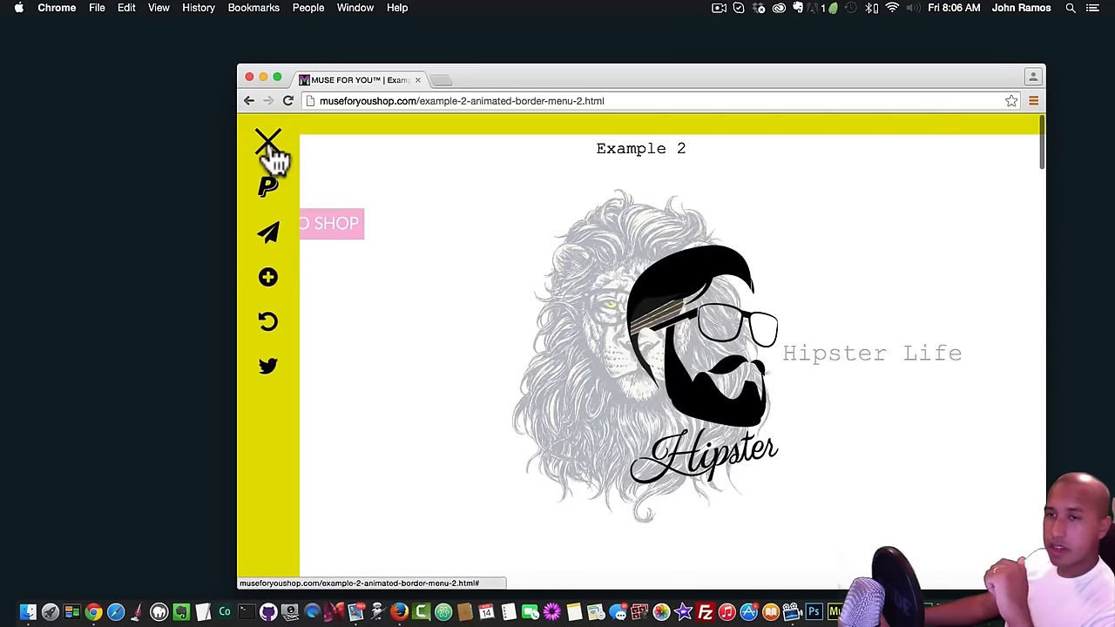
pyautogui.click(271, 157)
pyautogui.click(274, 157)
pyautogui.click(273, 156)
pyautogui.click(274, 157)
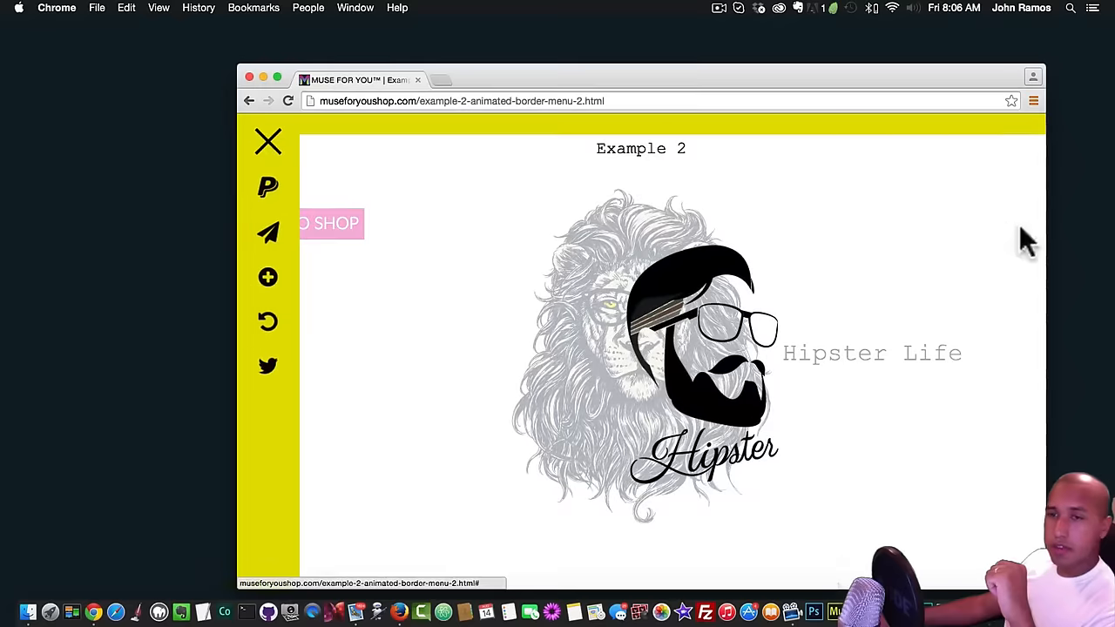
# - Narrow and widen the browser window to check the open Example 2 menu's responsiveness, and close the menu
pyautogui.moveTo(1045, 231); pyautogui.dragTo(566, 377)
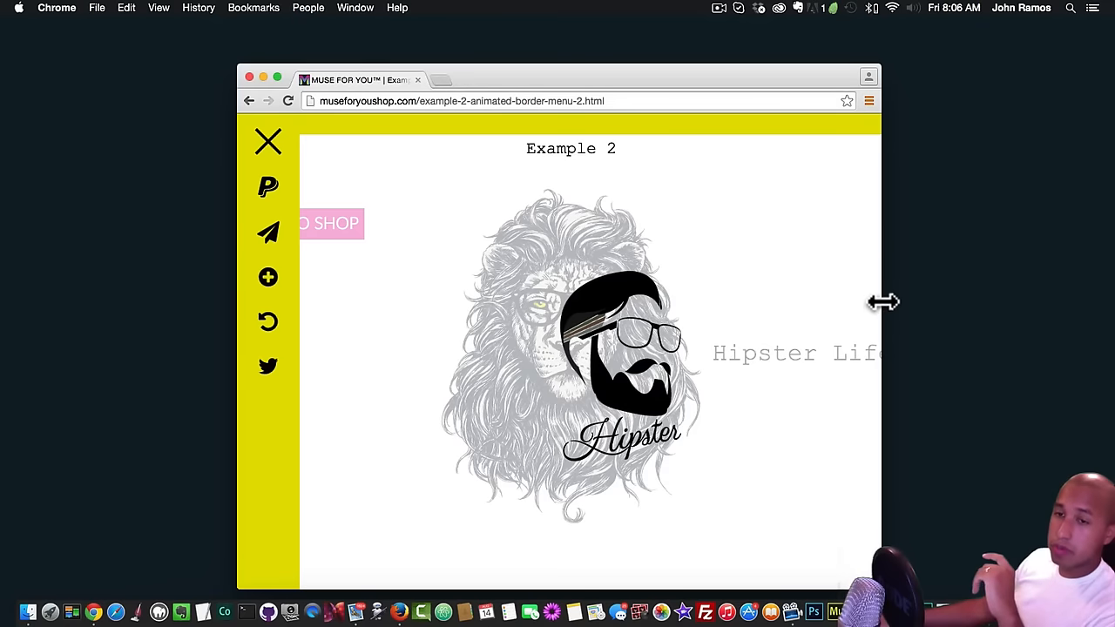
pyautogui.moveTo(883, 302); pyautogui.dragTo(938, 317)
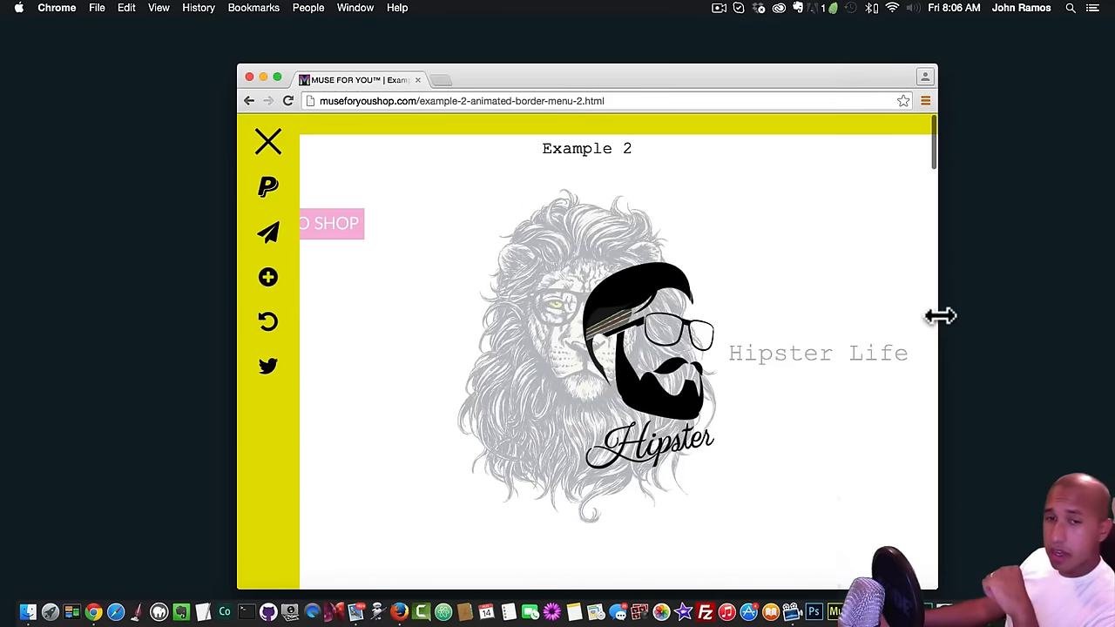
pyautogui.click(277, 156)
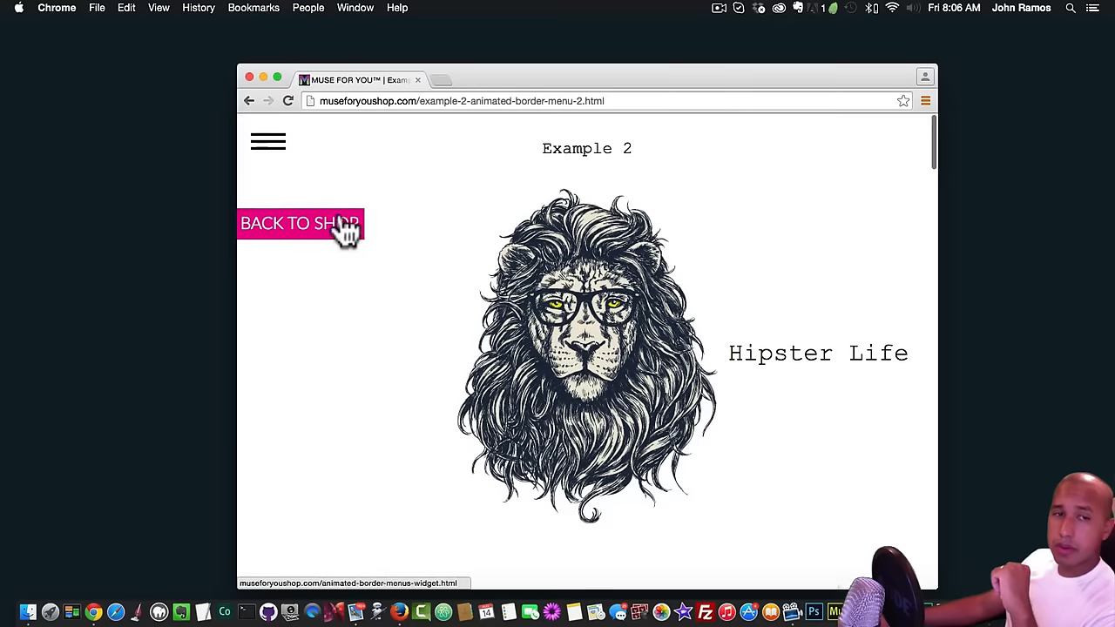
# - Open the Example 3 demo from the shop page and toggle its border menu, leaving the menu open
pyautogui.click(343, 226)
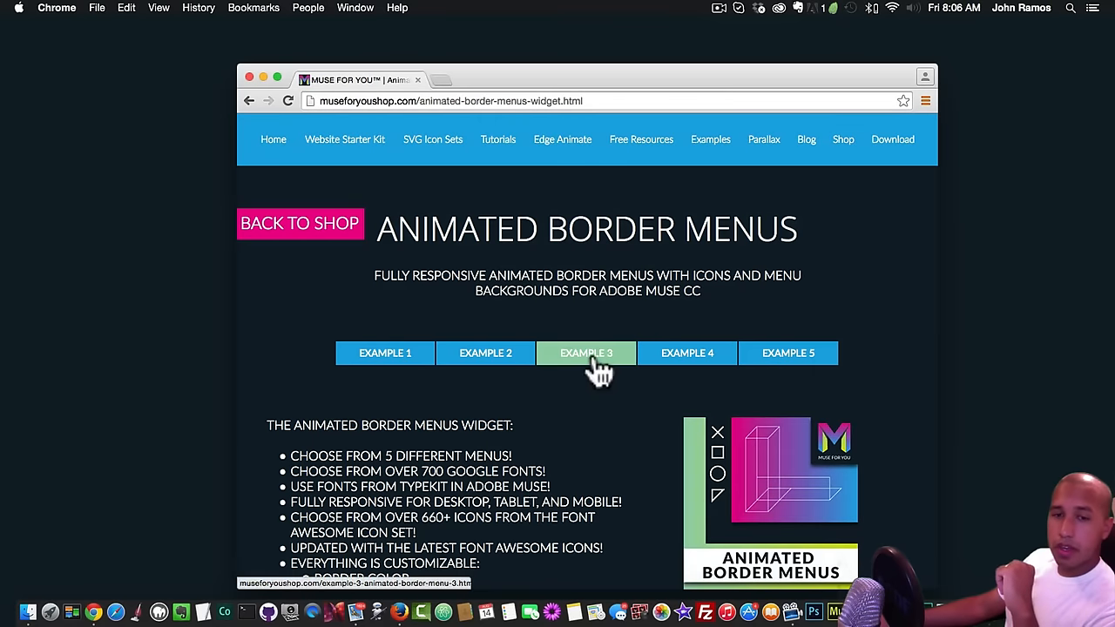
pyautogui.click(594, 364)
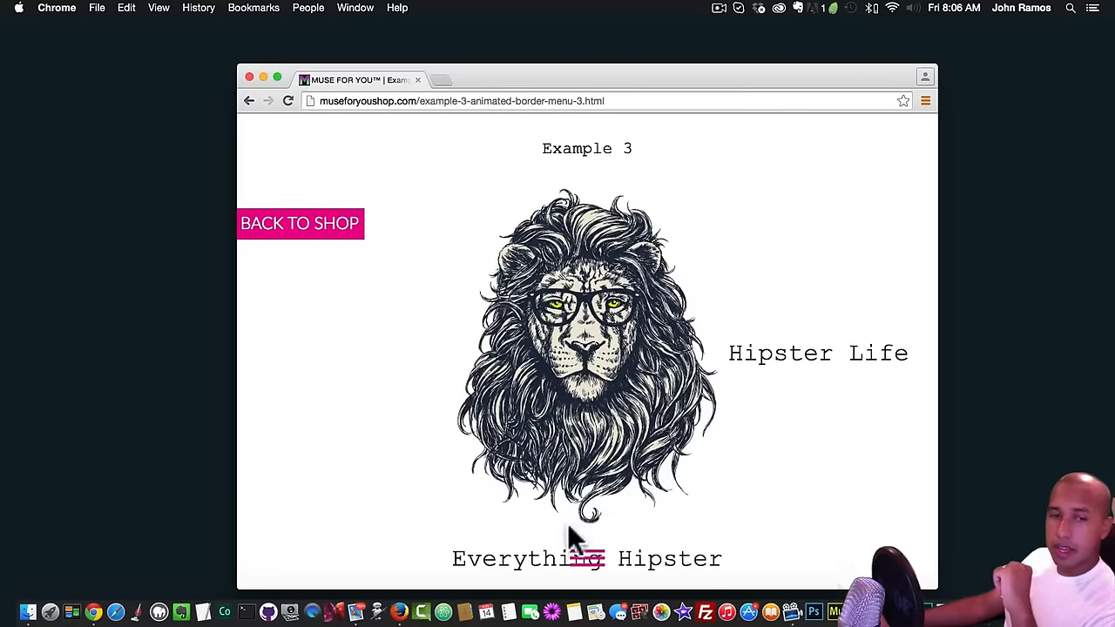
pyautogui.click(591, 568)
pyautogui.click(590, 568)
pyautogui.click(609, 562)
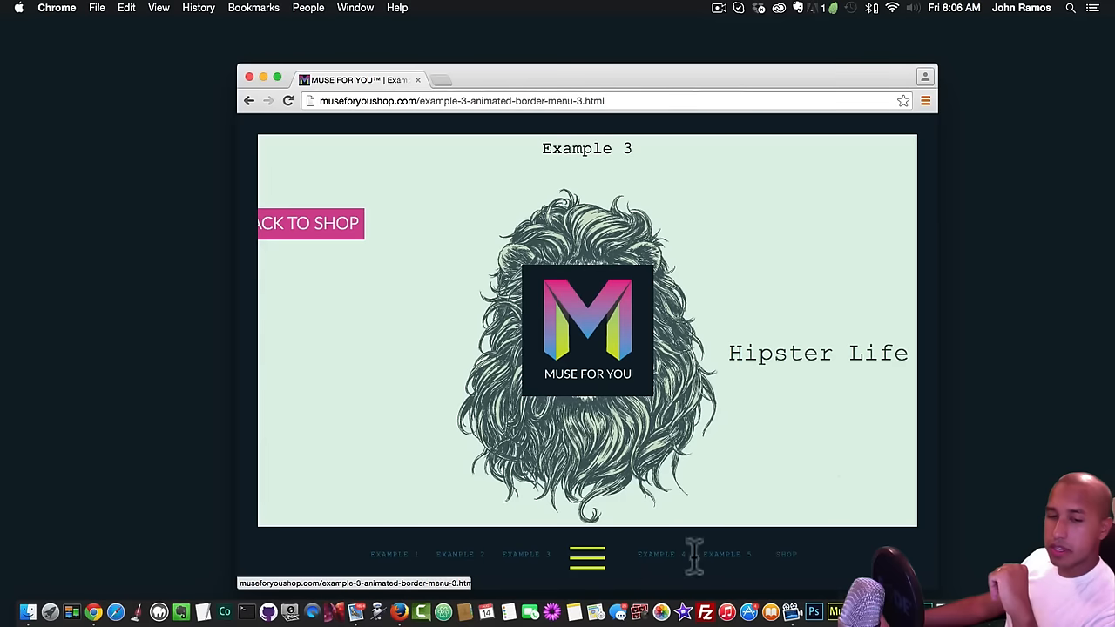
# - Shrink the browser window to mobile width and widen it again to check how the open Example 3 menu adapts
pyautogui.moveTo(939, 536); pyautogui.dragTo(464, 533)
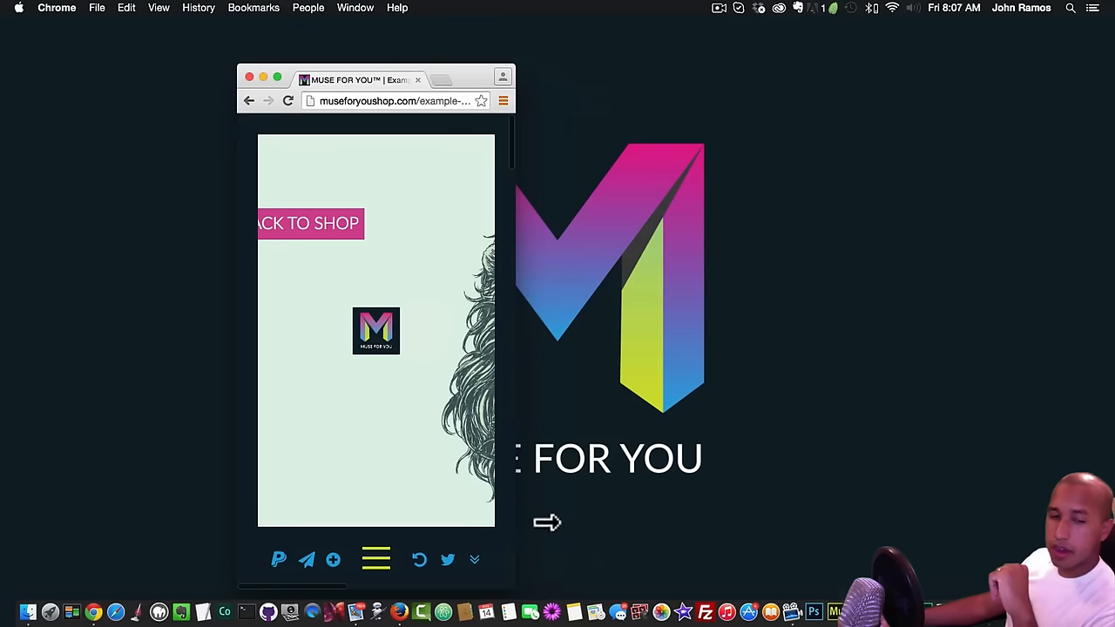
pyautogui.moveTo(547, 522); pyautogui.dragTo(429, 531)
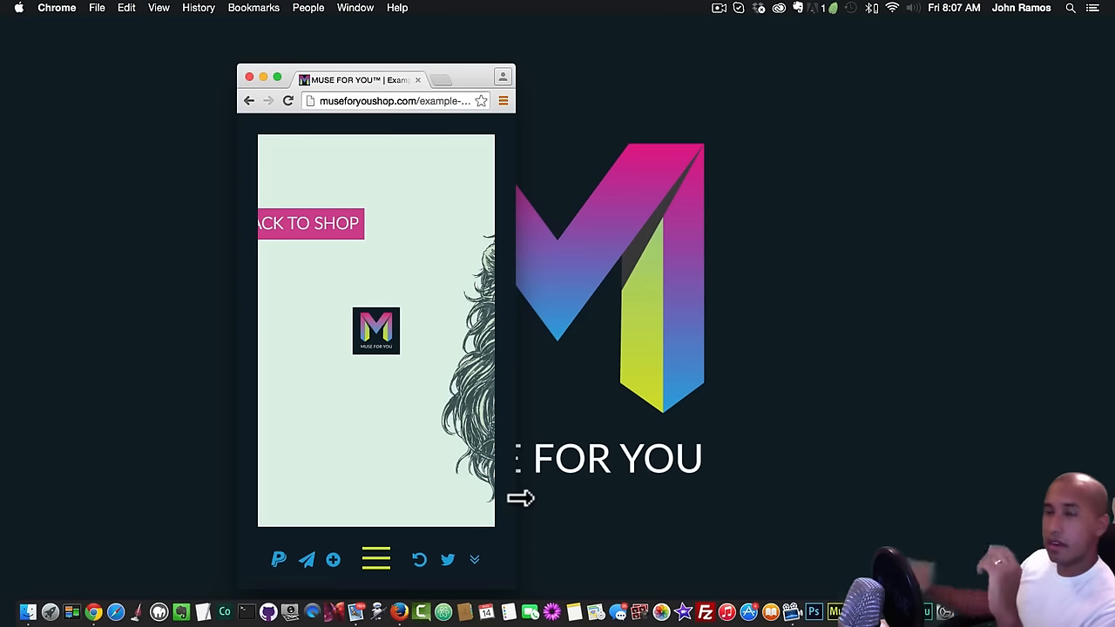
pyautogui.moveTo(526, 493); pyautogui.dragTo(1019, 492)
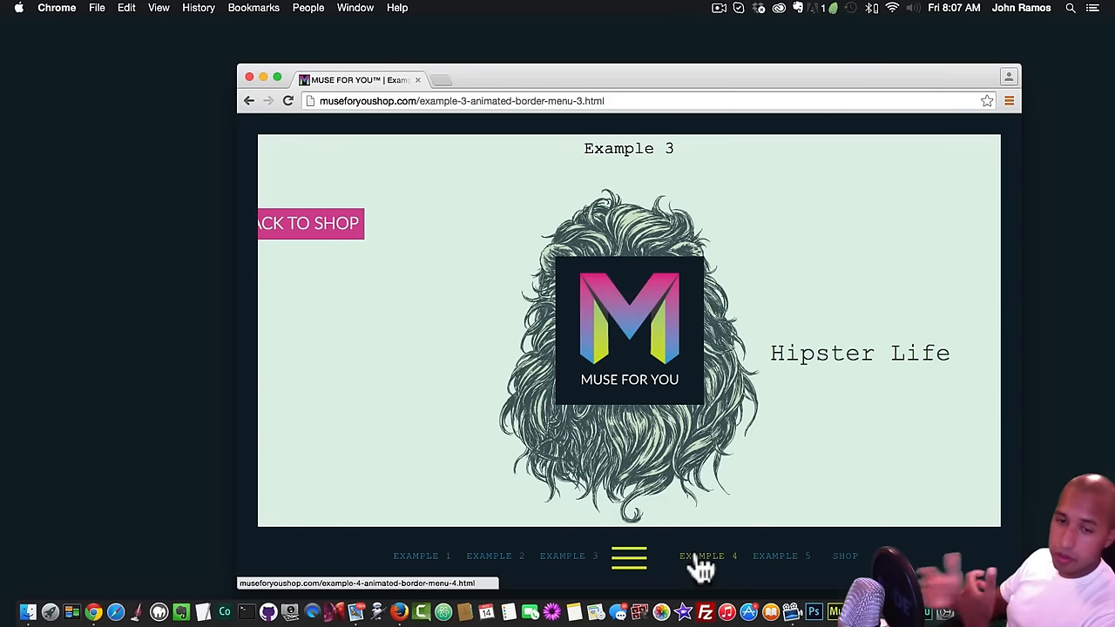
# - Toggle the Example 3 border menu several times and close it by selecting the page area outside the menu
pyautogui.click(633, 561)
pyautogui.click(632, 563)
pyautogui.click(632, 562)
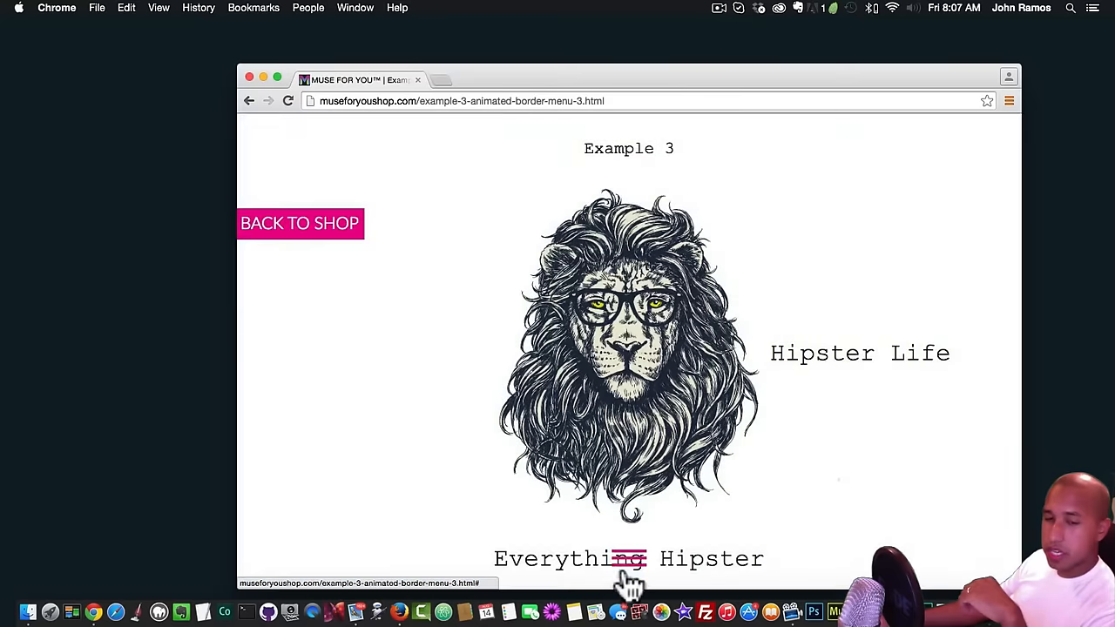
pyautogui.click(632, 563)
pyautogui.click(631, 566)
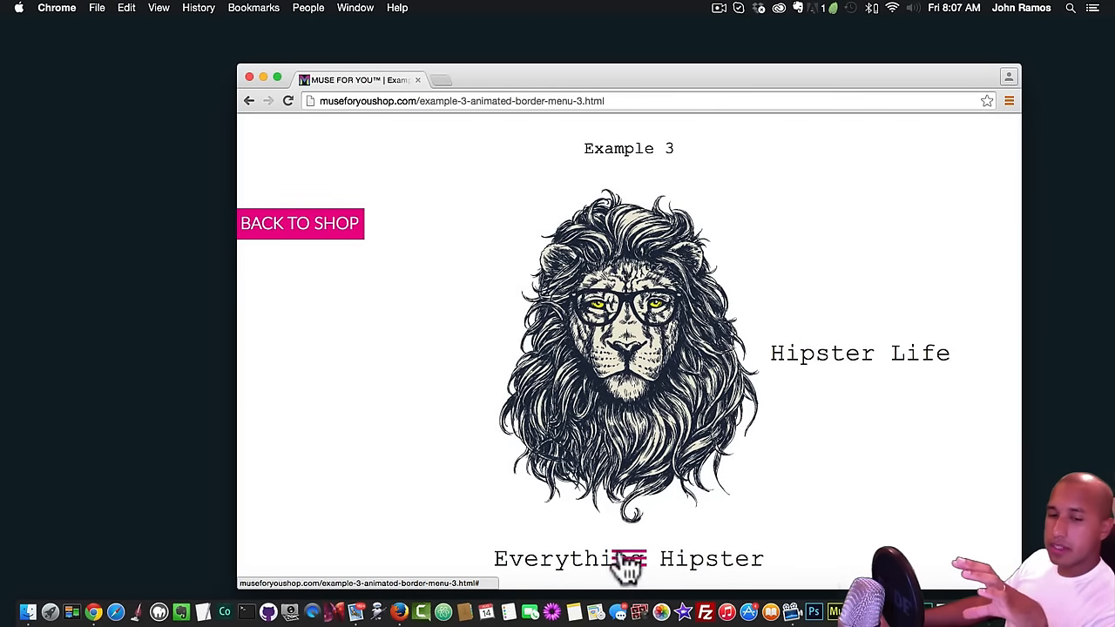
pyautogui.click(633, 566)
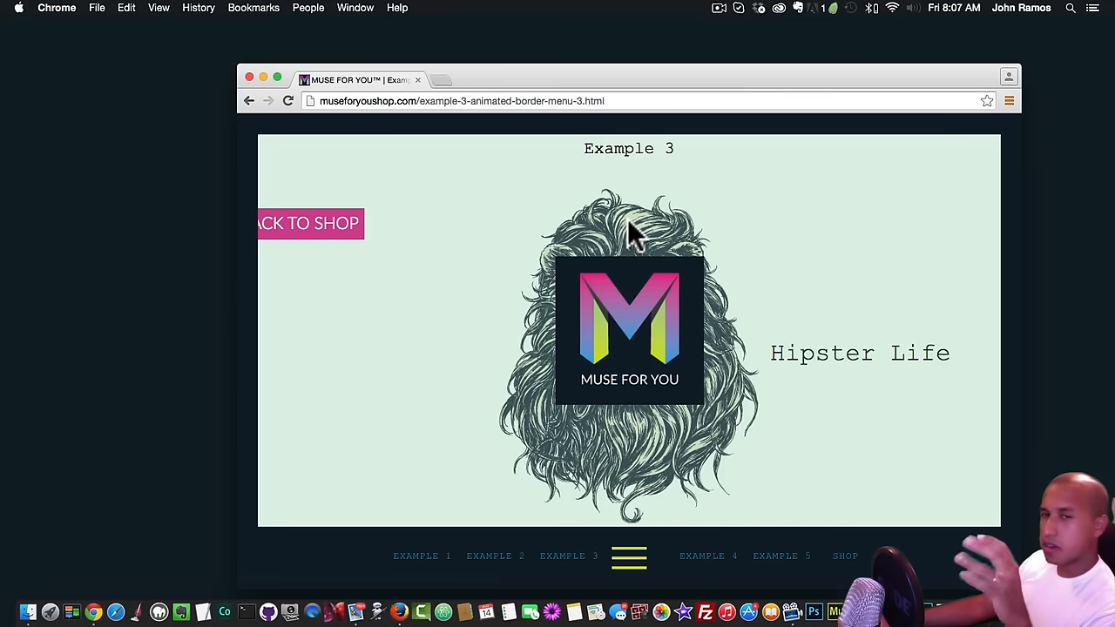
pyautogui.click(559, 220)
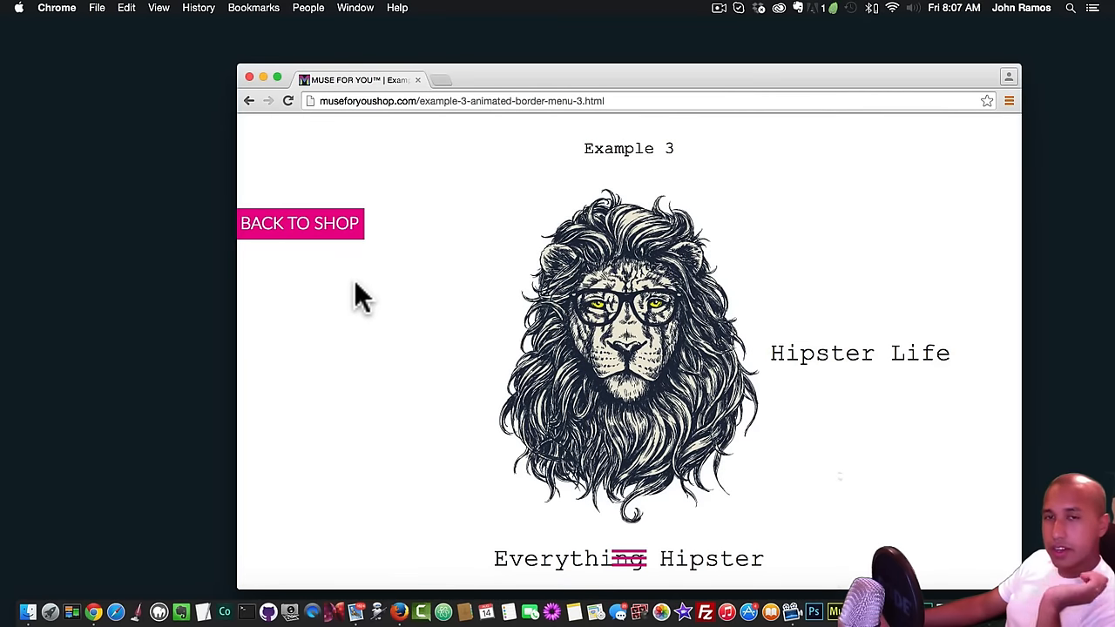
# - Open the Example 4 demo from the shop page and expand its border menu
pyautogui.click(359, 226)
pyautogui.click(729, 354)
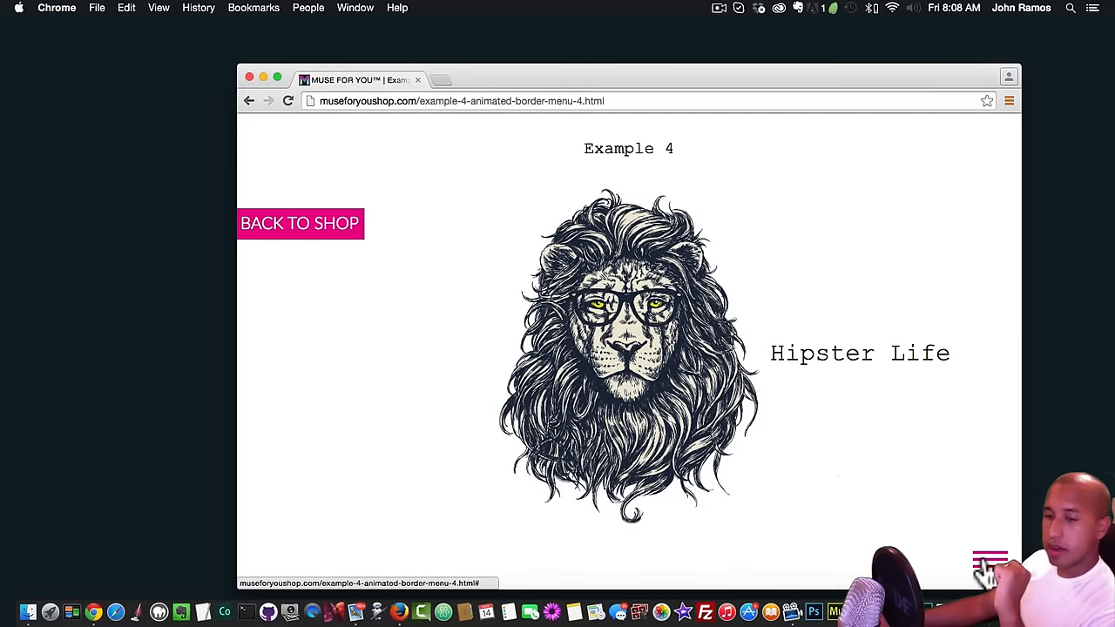
pyautogui.click(989, 560)
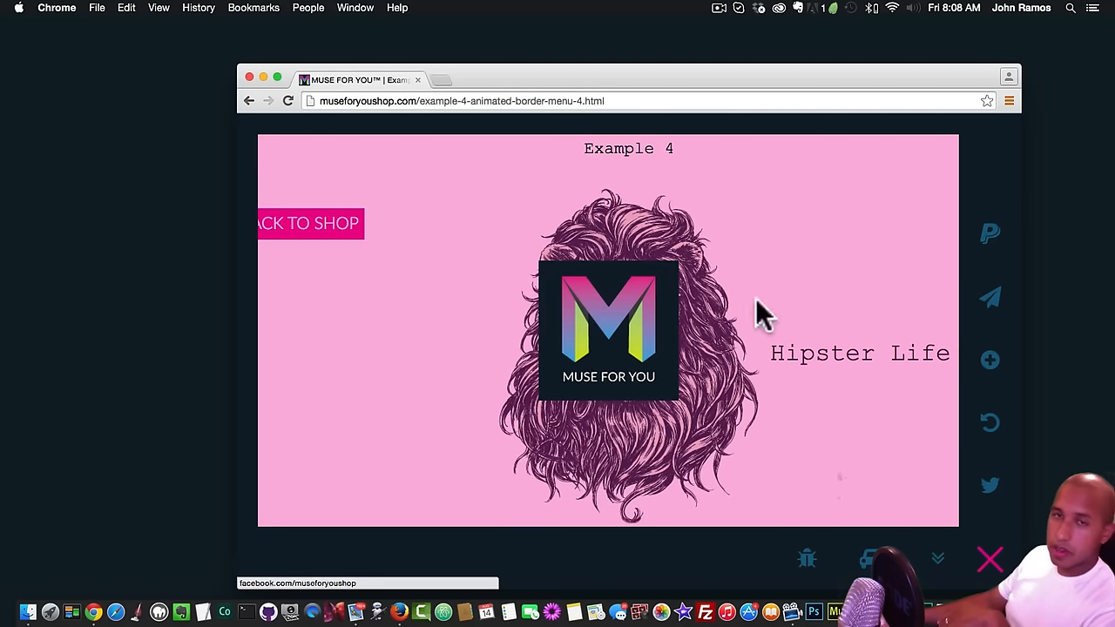
# - Search for "font awesome icons" in a new browser tab and open the Font Awesome Icons page
pyautogui.click(437, 79)
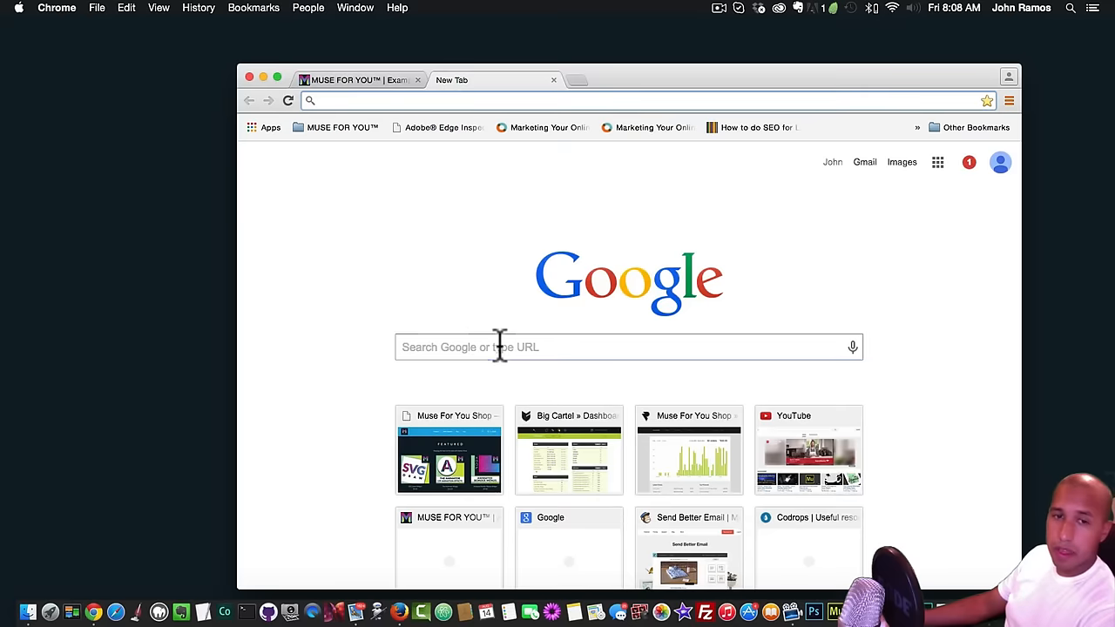
pyautogui.click(499, 345)
pyautogui.write('font awesom')
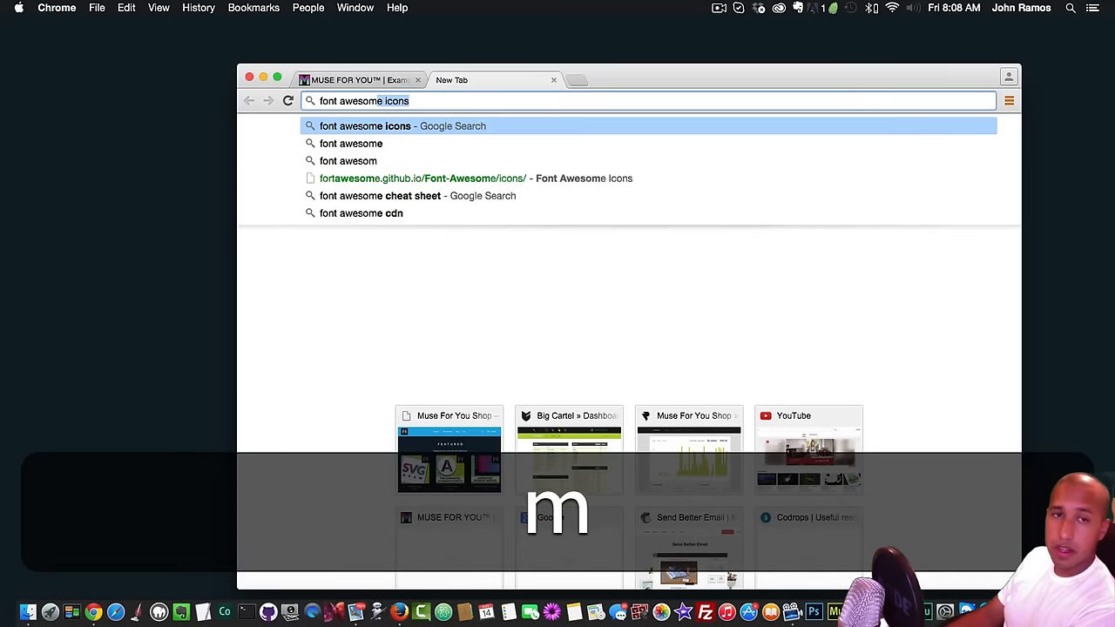
pyautogui.write('e icons')
pyautogui.press('Return')
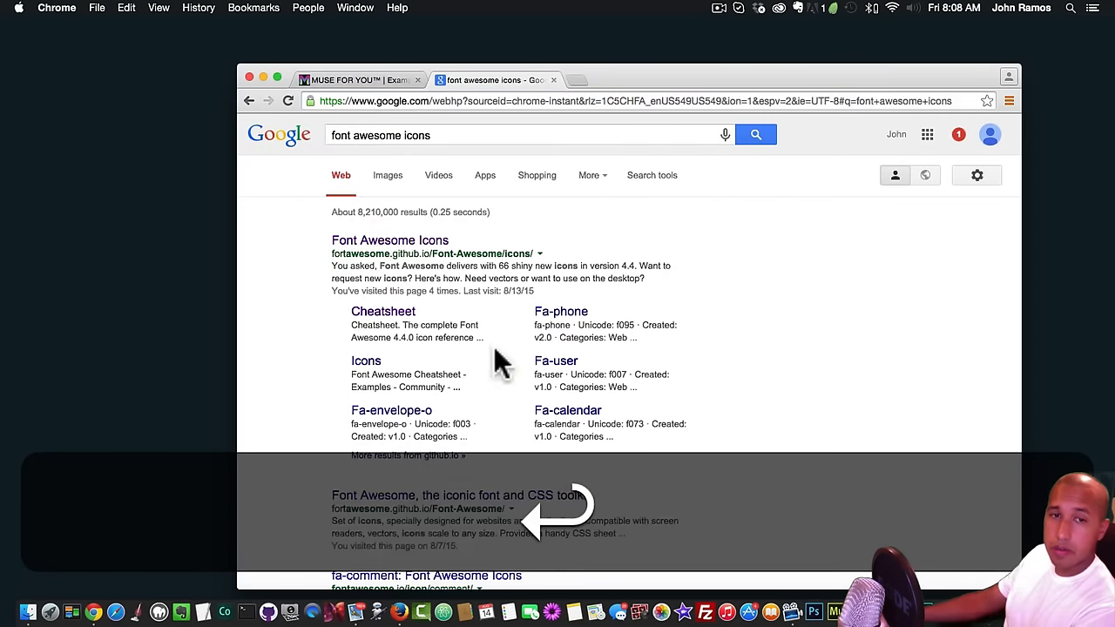
pyautogui.click(376, 242)
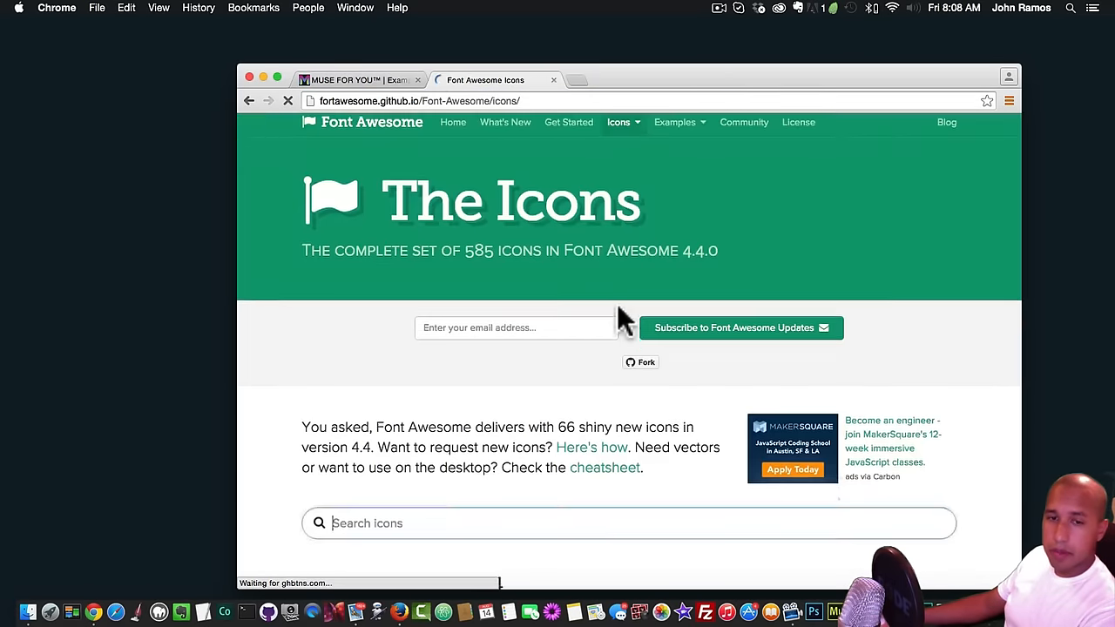
# - Browse the Web Application Icons section of the Font Awesome list for icons usable in the menus
pyautogui.scroll(-20, 623, 320)
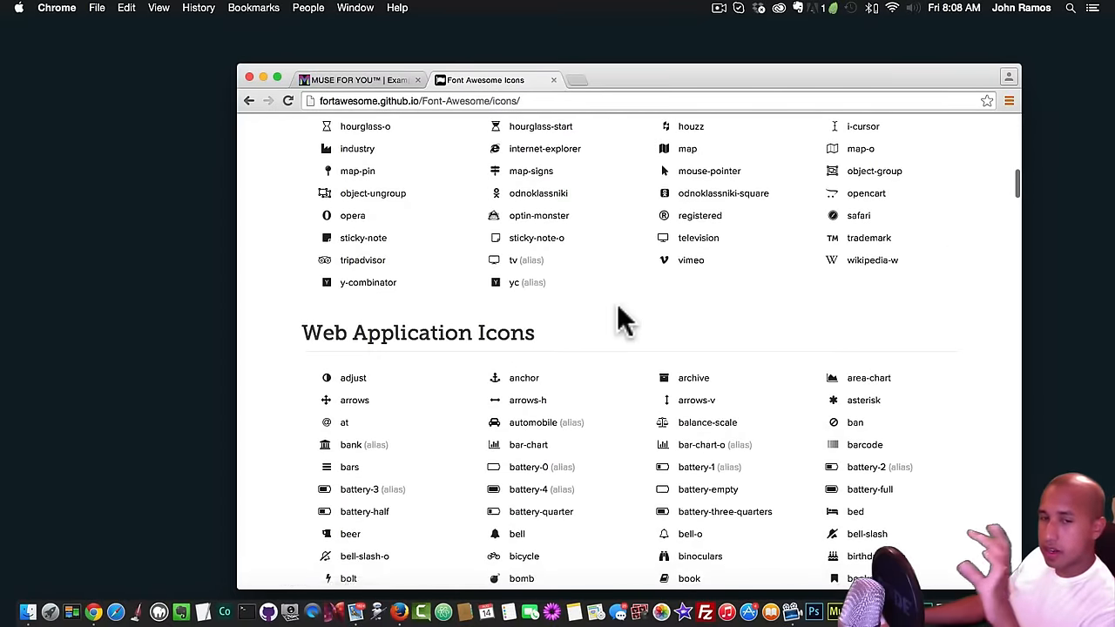
pyautogui.scroll(-8, 624, 321)
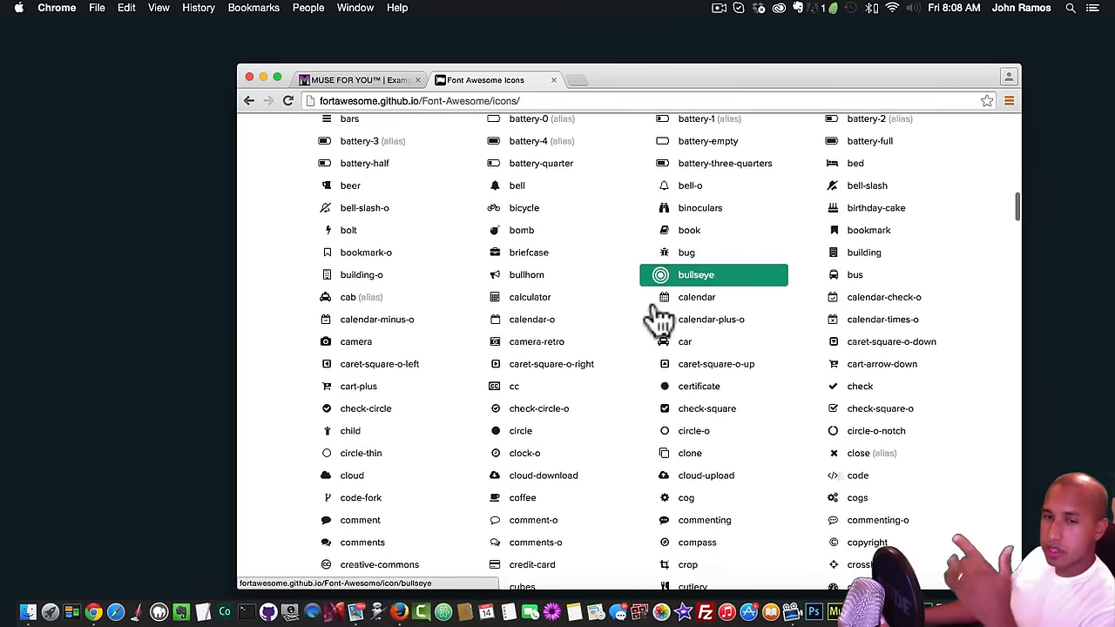
pyautogui.scroll(-6, 659, 320)
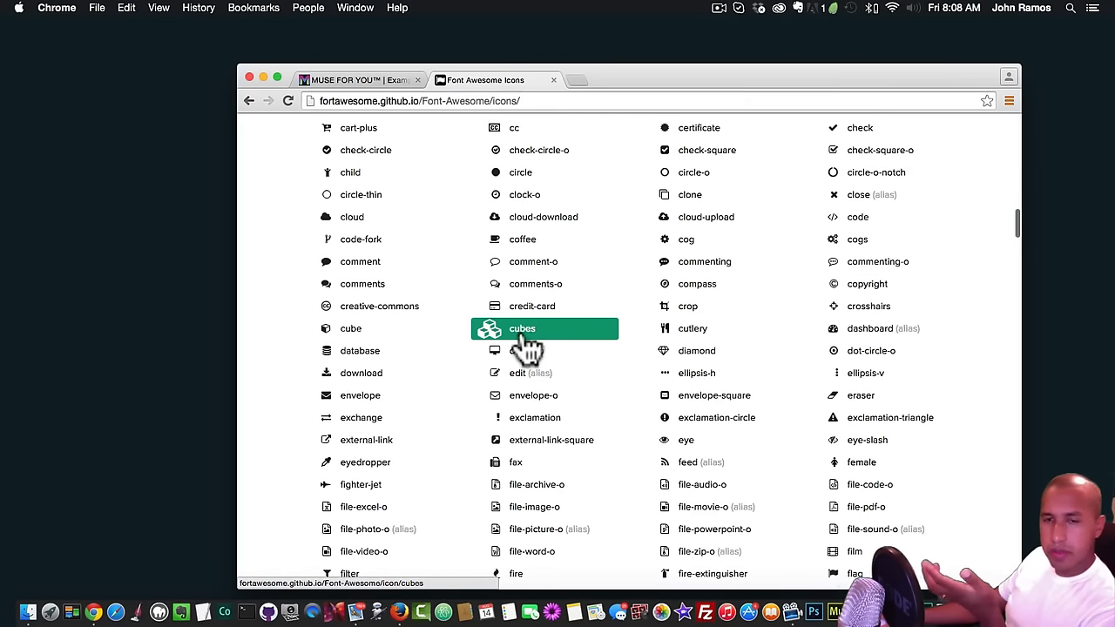
# - Finish viewing the Font Awesome icon list, compare it with the Example 4 demo, and close the Font Awesome tab
pyautogui.scroll(-2, 537, 346)
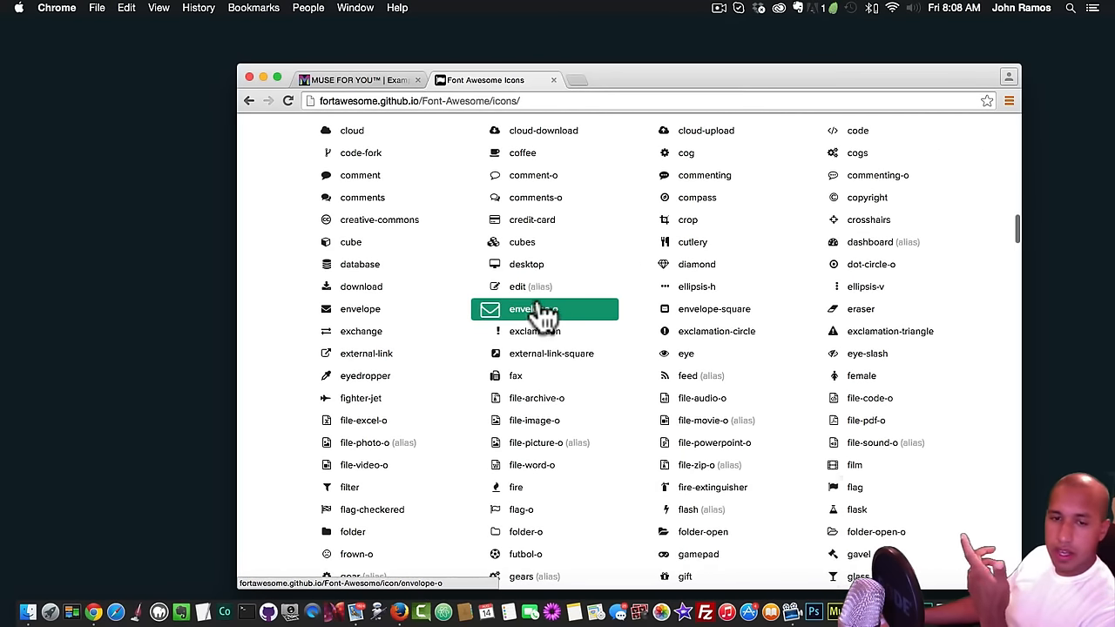
pyautogui.click(389, 80)
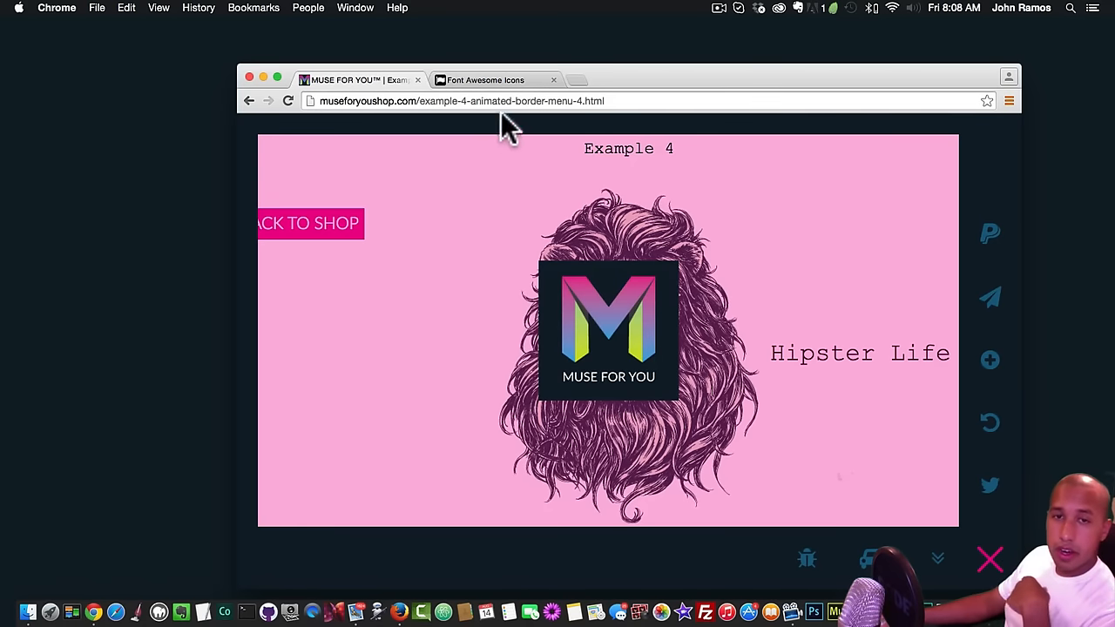
pyautogui.click(532, 80)
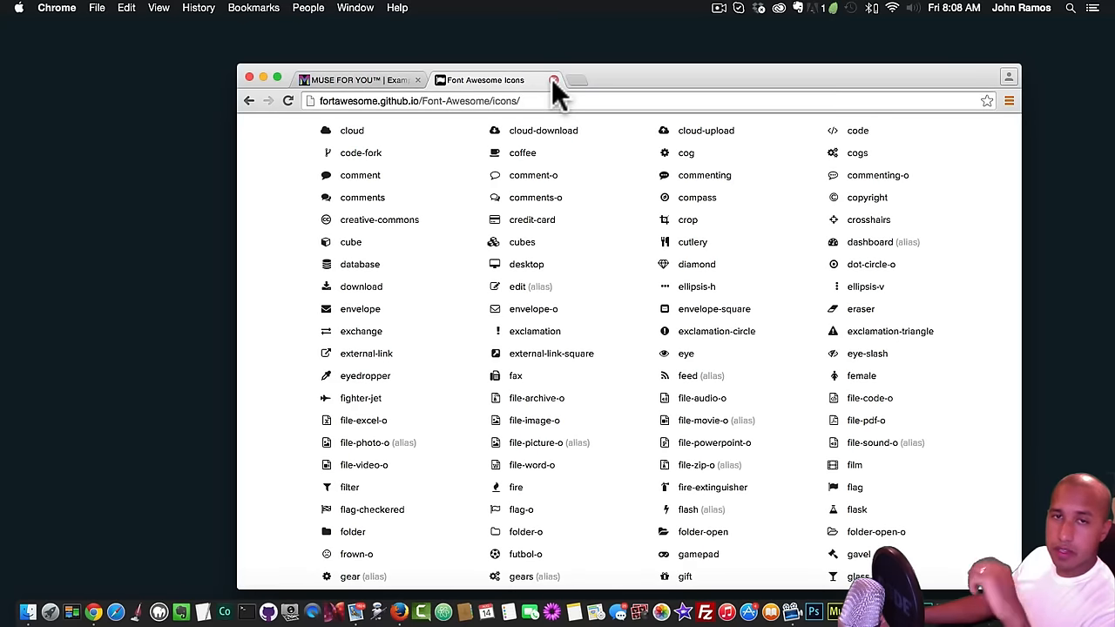
pyautogui.click(554, 80)
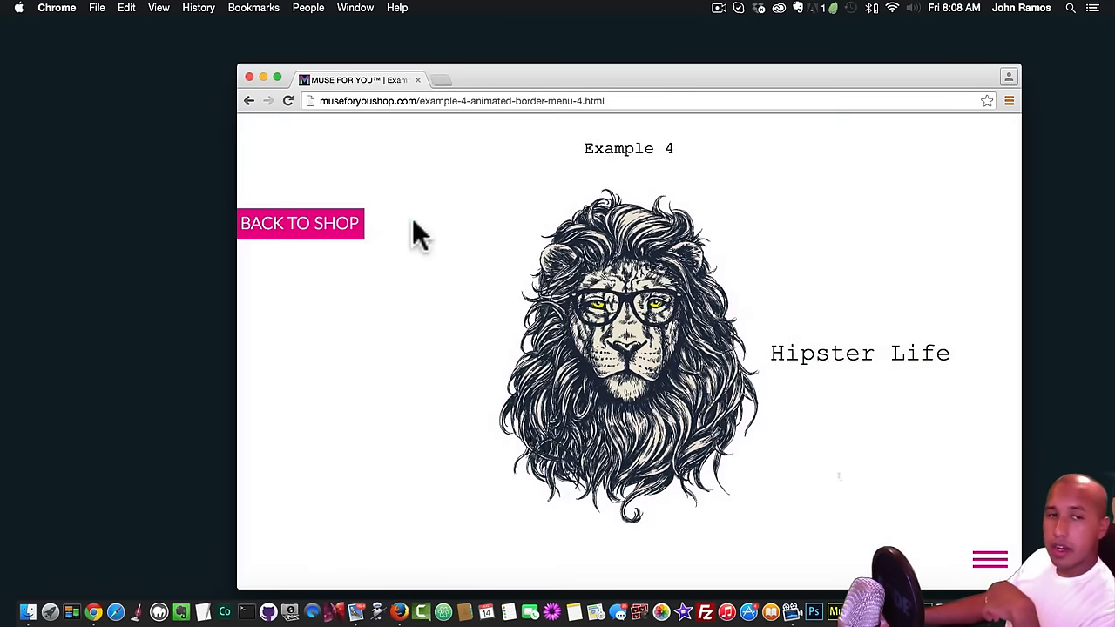
# - Return to the shop page, open the Example 5 demo and toggle its border menu, leaving it expanded
pyautogui.click(340, 238)
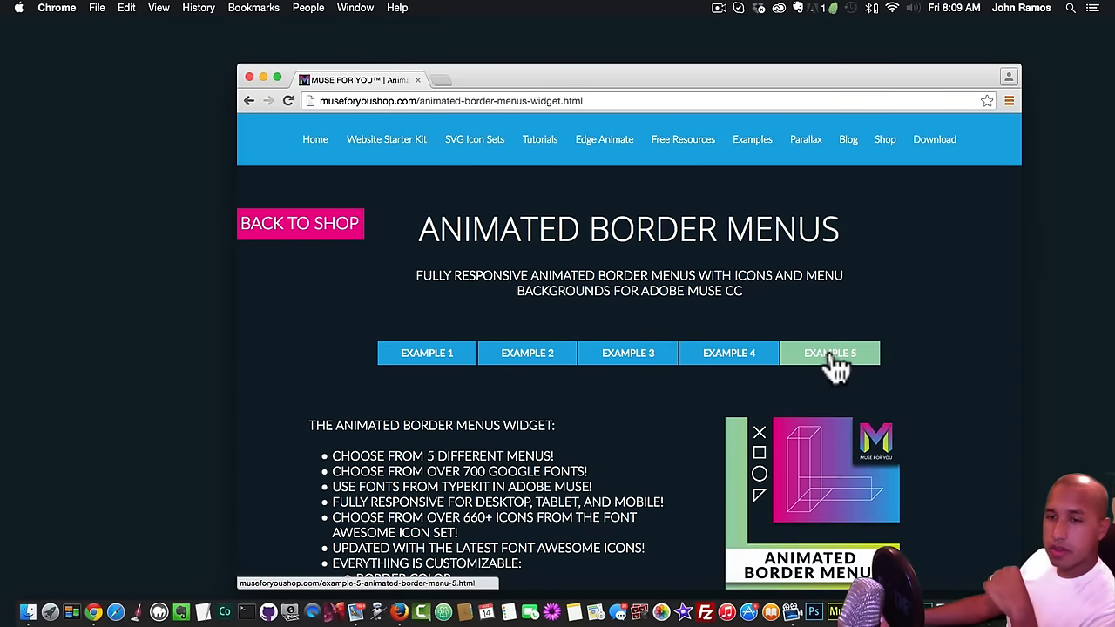
pyautogui.click(836, 355)
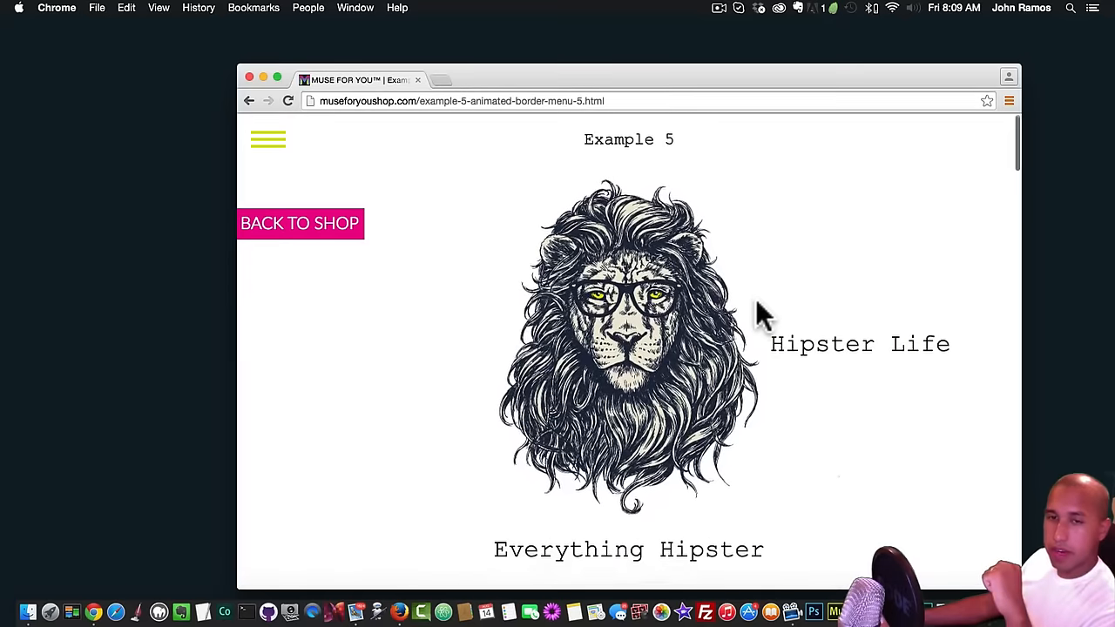
pyautogui.click(285, 156)
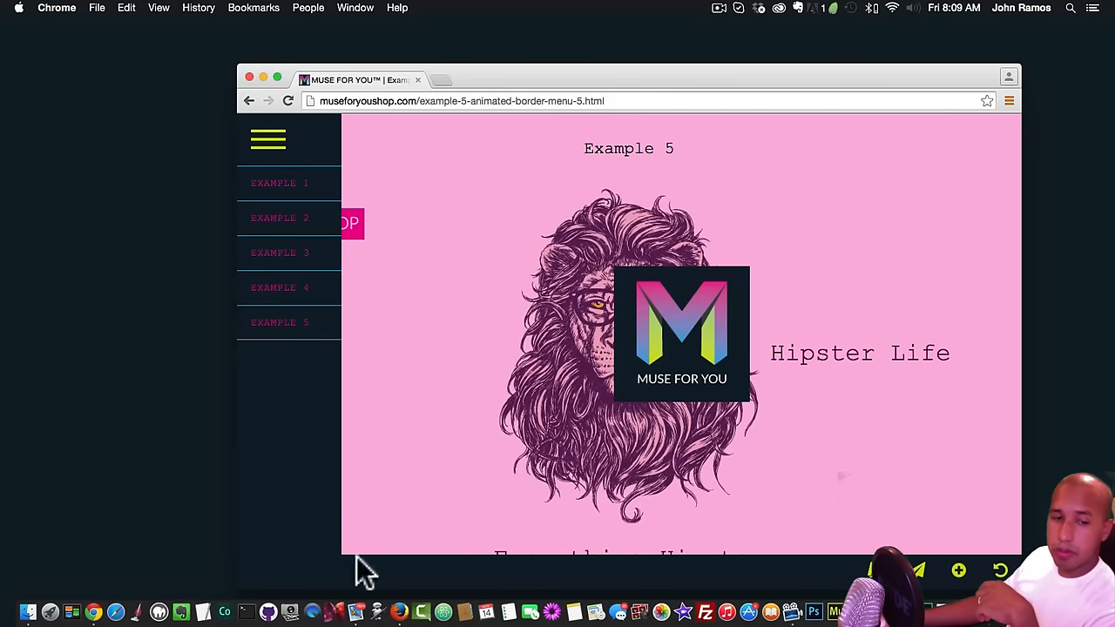
pyautogui.click(268, 150)
pyautogui.click(268, 150)
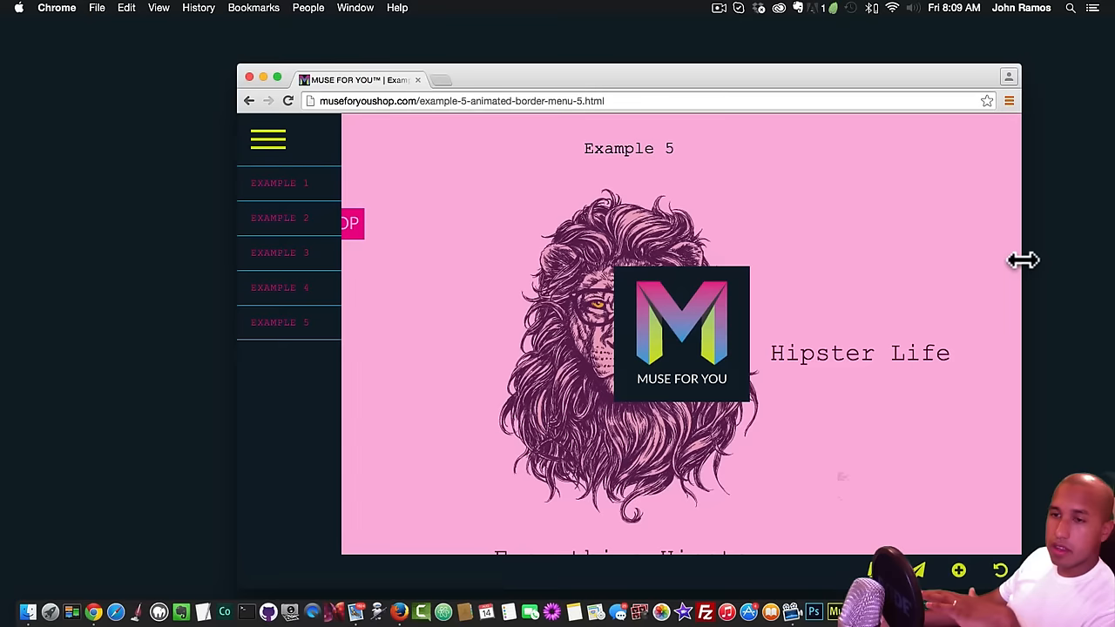
# - Make the browser window with the Example 5 demo slightly narrower and close it
pyautogui.moveTo(1020, 258)
pyautogui.mouseDown()
pyautogui.moveTo(339, 267)
pyautogui.moveTo(1008, 256)
pyautogui.mouseUp()
pyautogui.moveTo(646, 72); pyautogui.dragTo(647, 76)
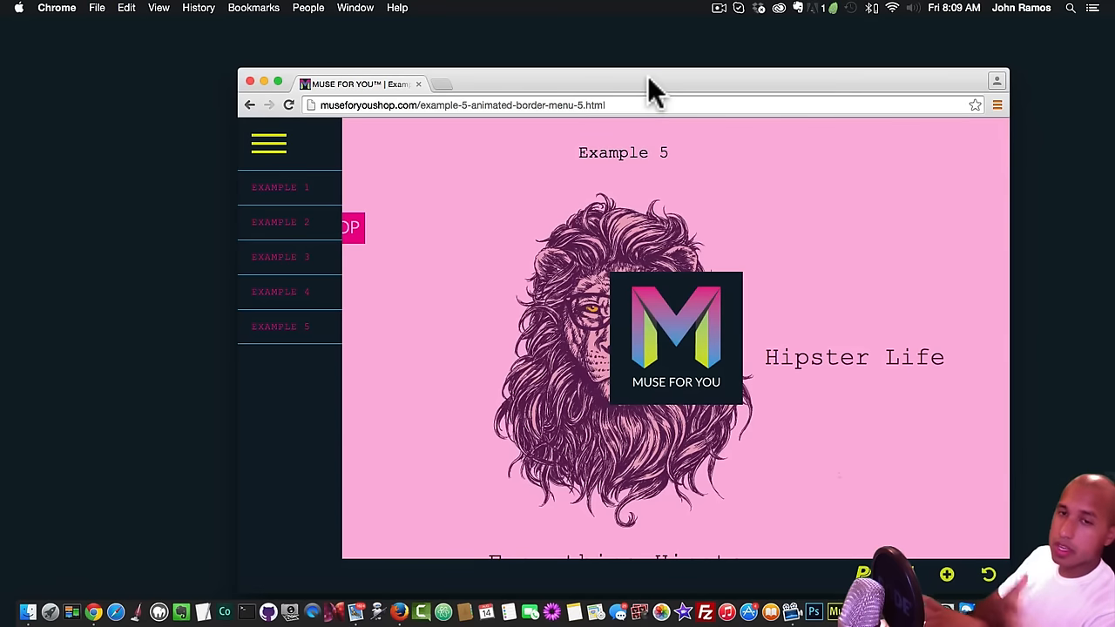
pyautogui.moveTo(636, 80); pyautogui.dragTo(638, 76)
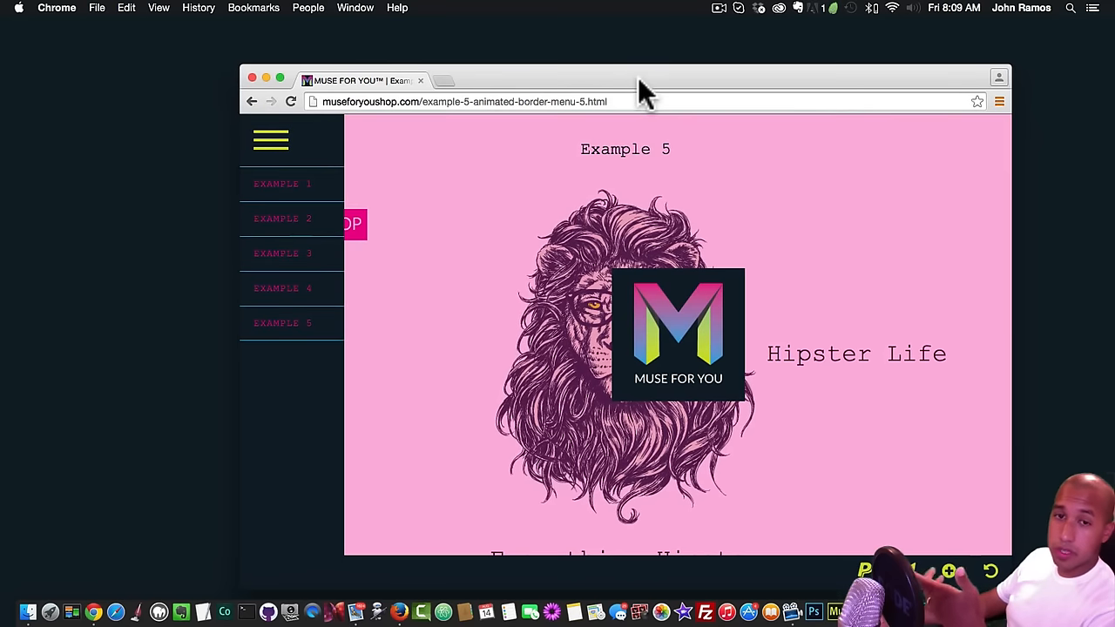
pyautogui.moveTo(256, 74); pyautogui.dragTo(251, 75)
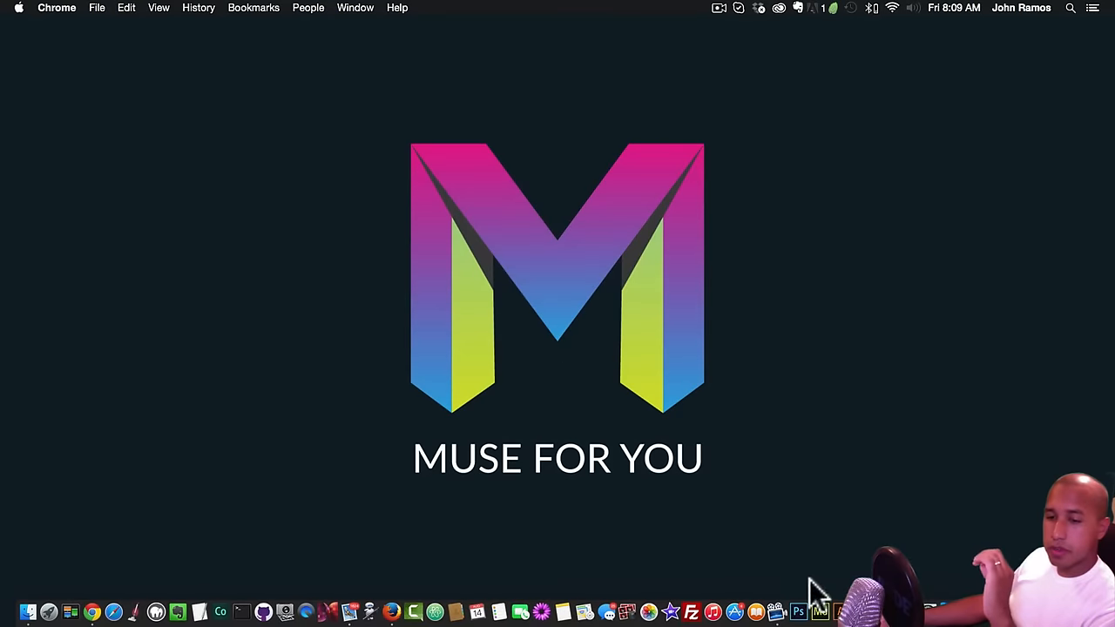
# - Switch to Adobe Muse, create a new Desktop site with the default 960 page width, and open its Home page for design
pyautogui.click(823, 601)
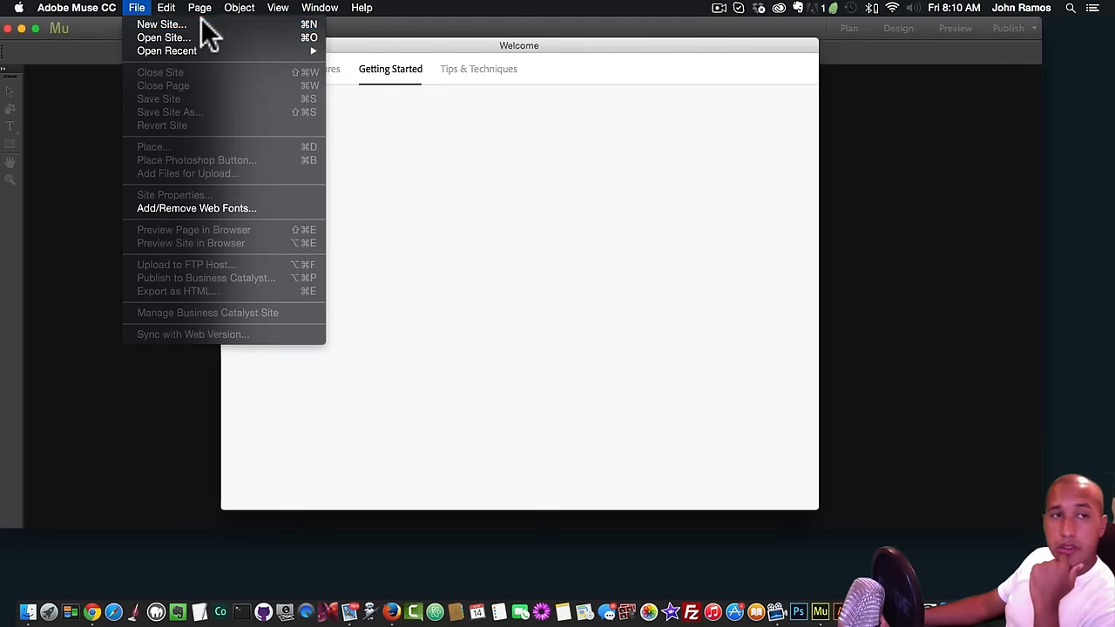
pyautogui.click(162, 24)
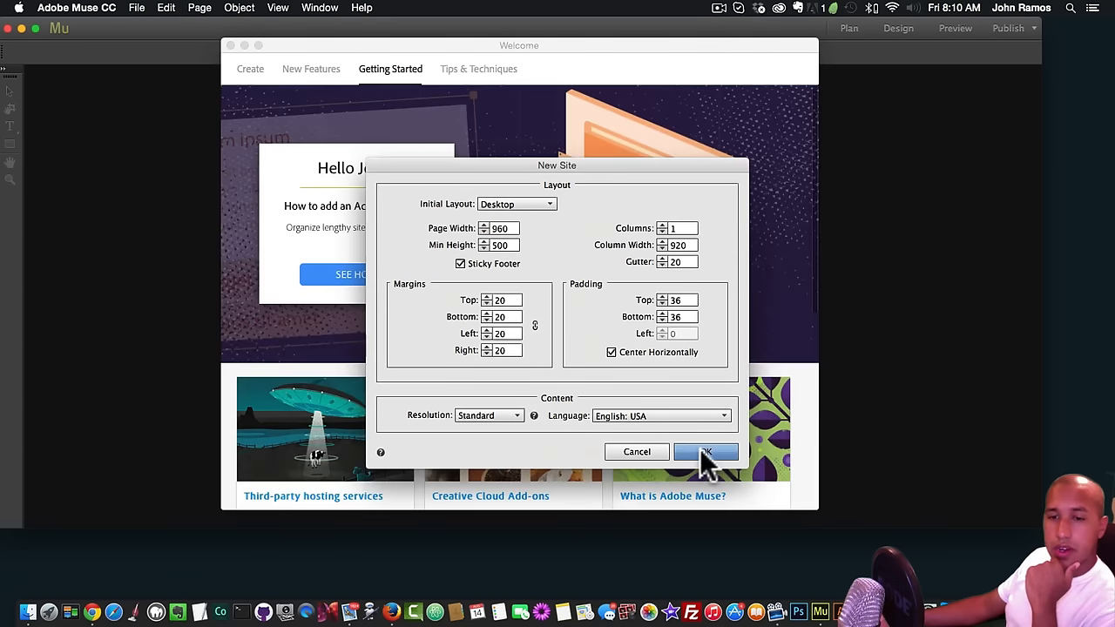
pyautogui.click(703, 452)
pyautogui.doubleClick(94, 137)
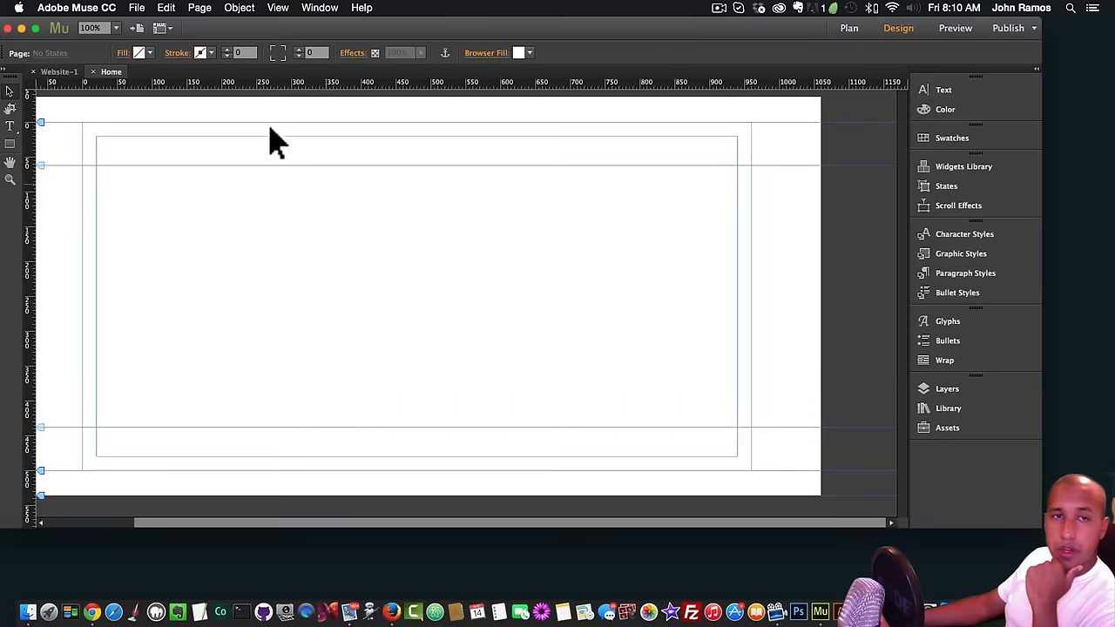
pyautogui.moveTo(297, 28); pyautogui.dragTo(344, 35)
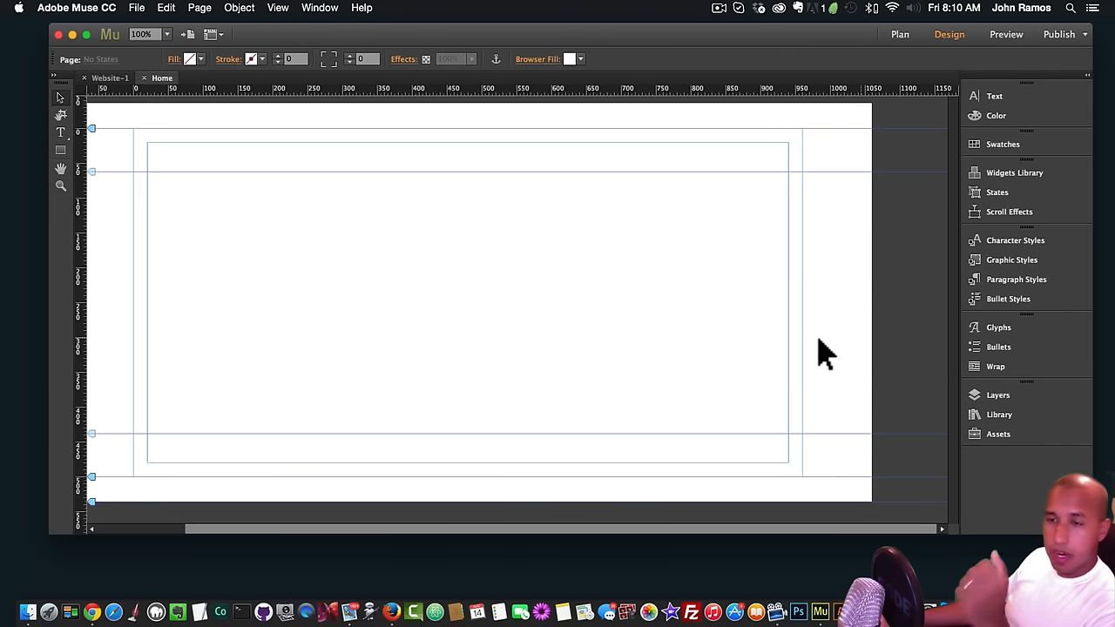
# - Show where the Library panel is found and leave it open beside the Home page
pyautogui.click(998, 413)
pyautogui.click(1015, 411)
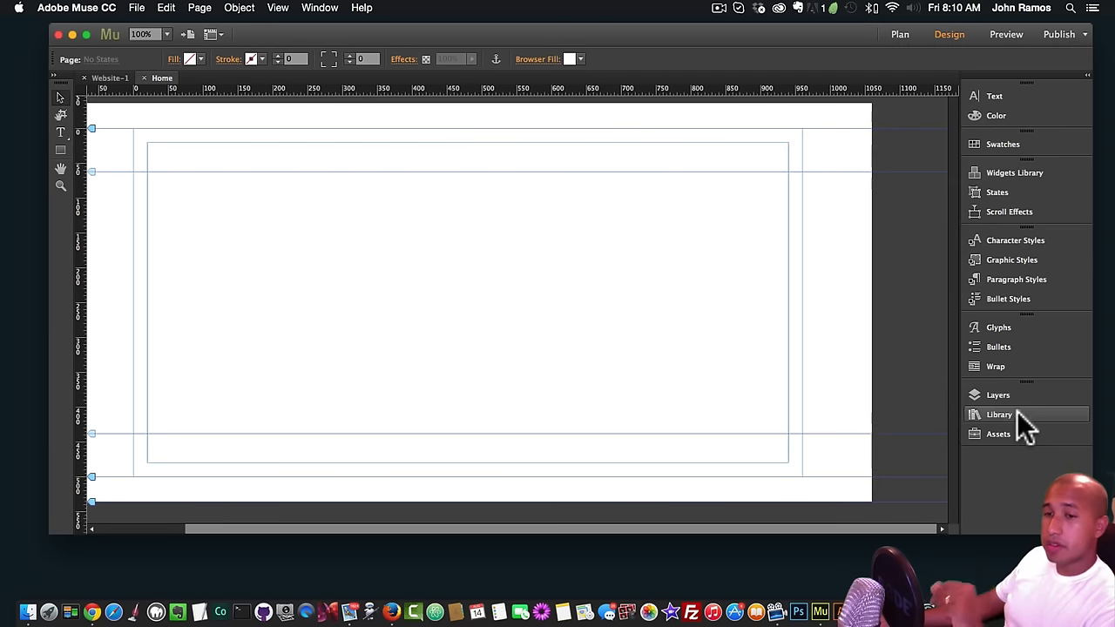
pyautogui.click(319, 7)
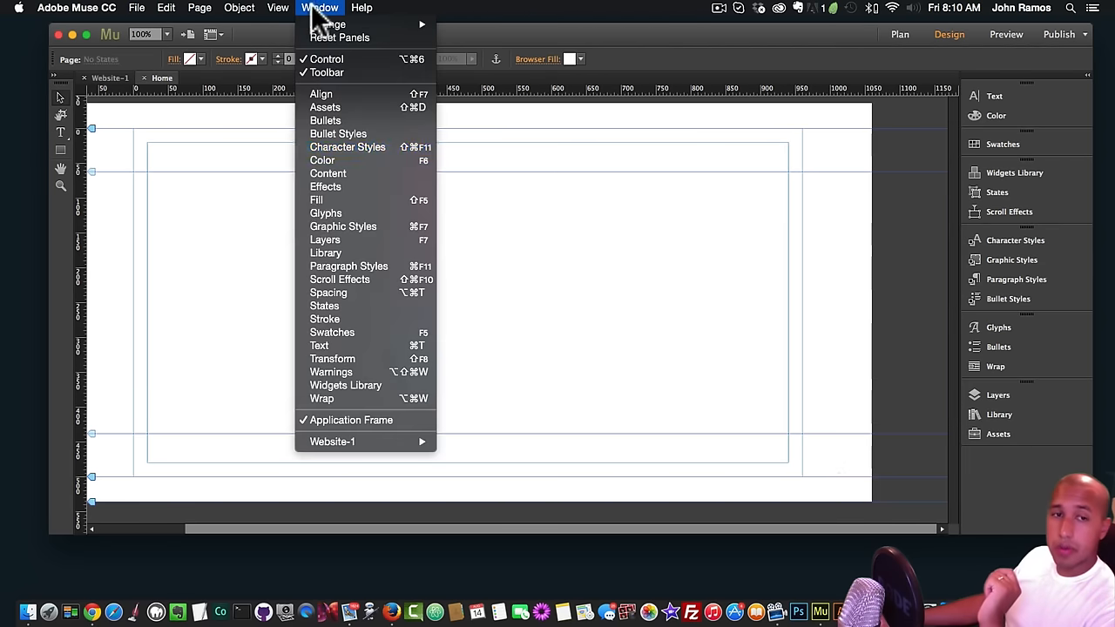
pyautogui.click(324, 253)
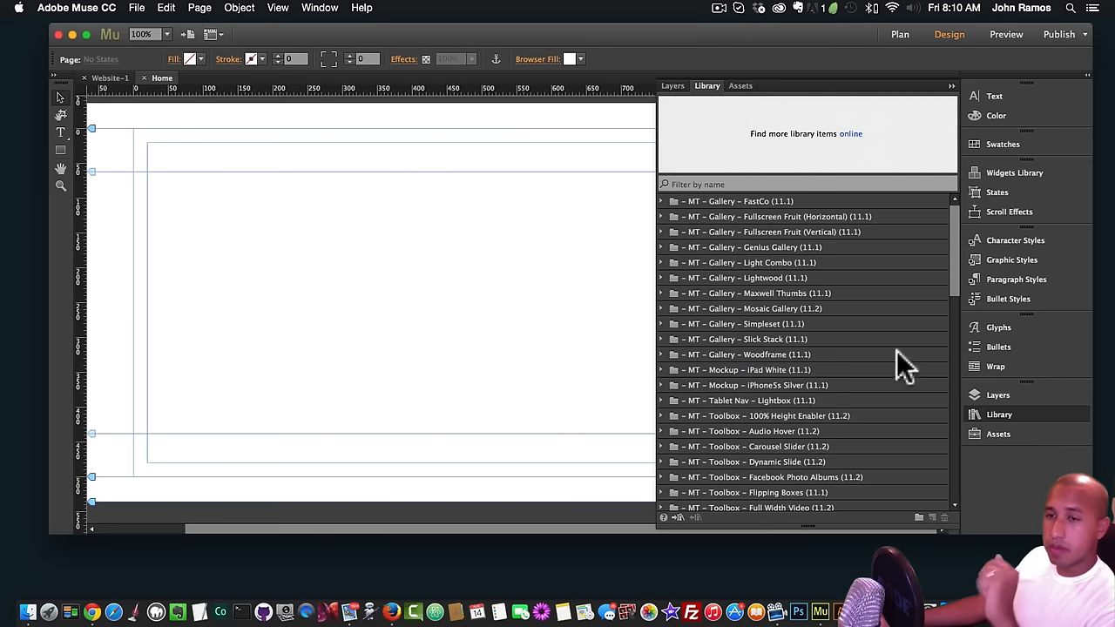
pyautogui.click(1013, 413)
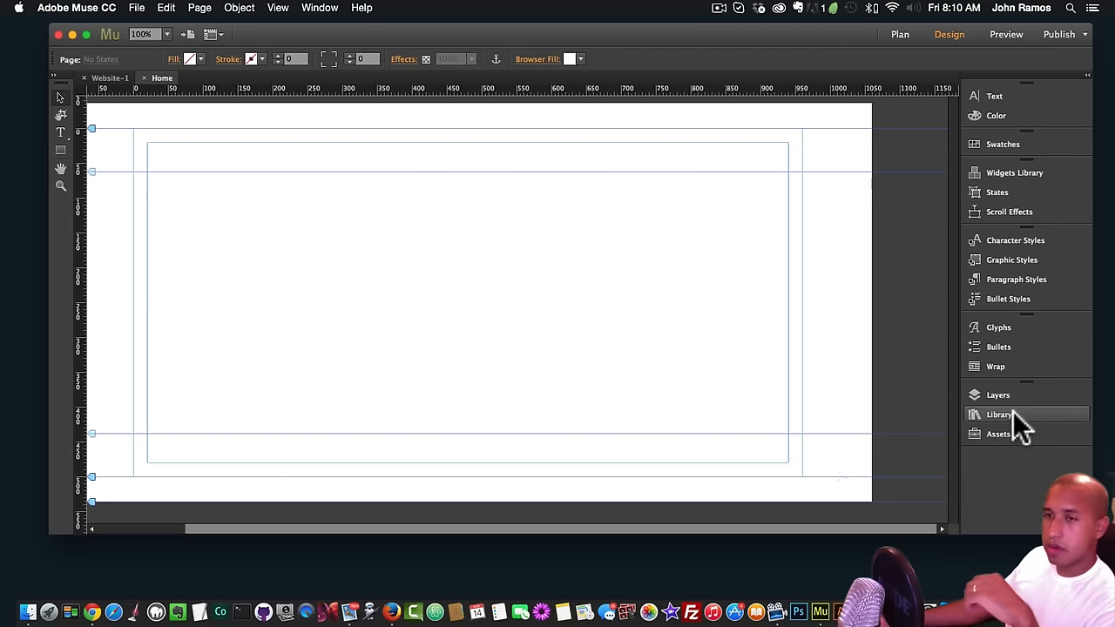
pyautogui.click(1013, 411)
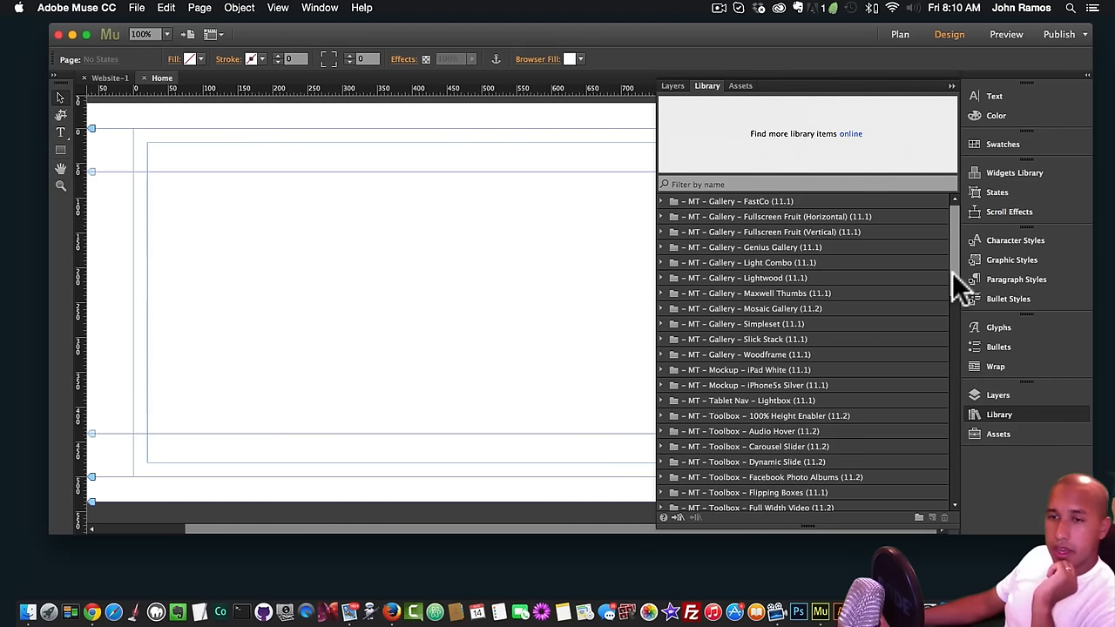
# - Find the "Muse For You – Animated Border Menus" folder in the Library and expand it
pyautogui.moveTo(952, 273); pyautogui.dragTo(952, 481)
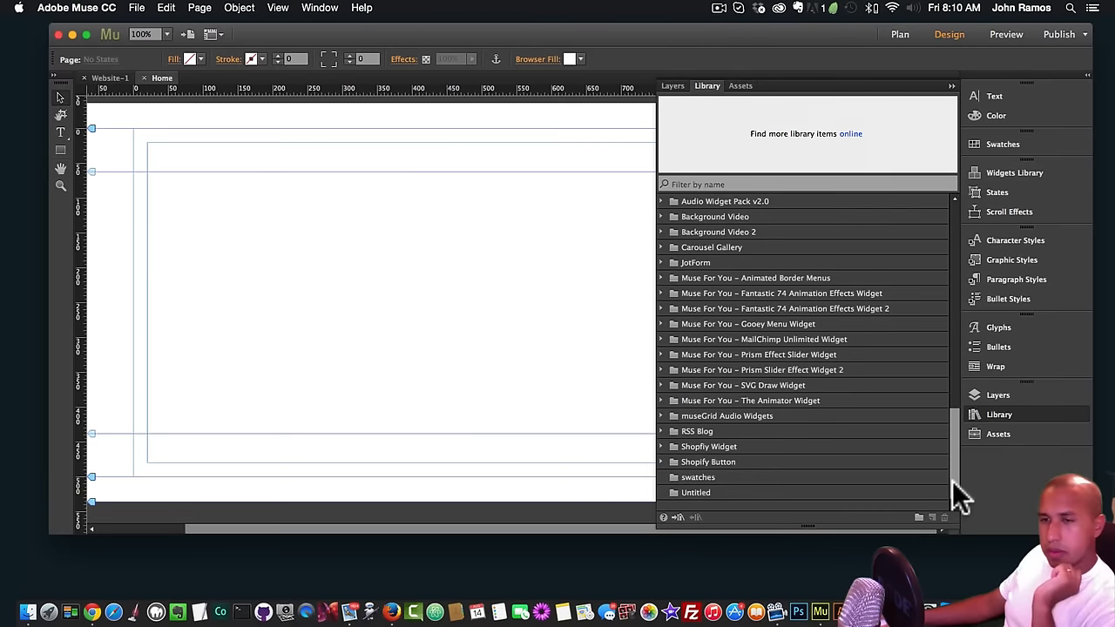
pyautogui.click(758, 278)
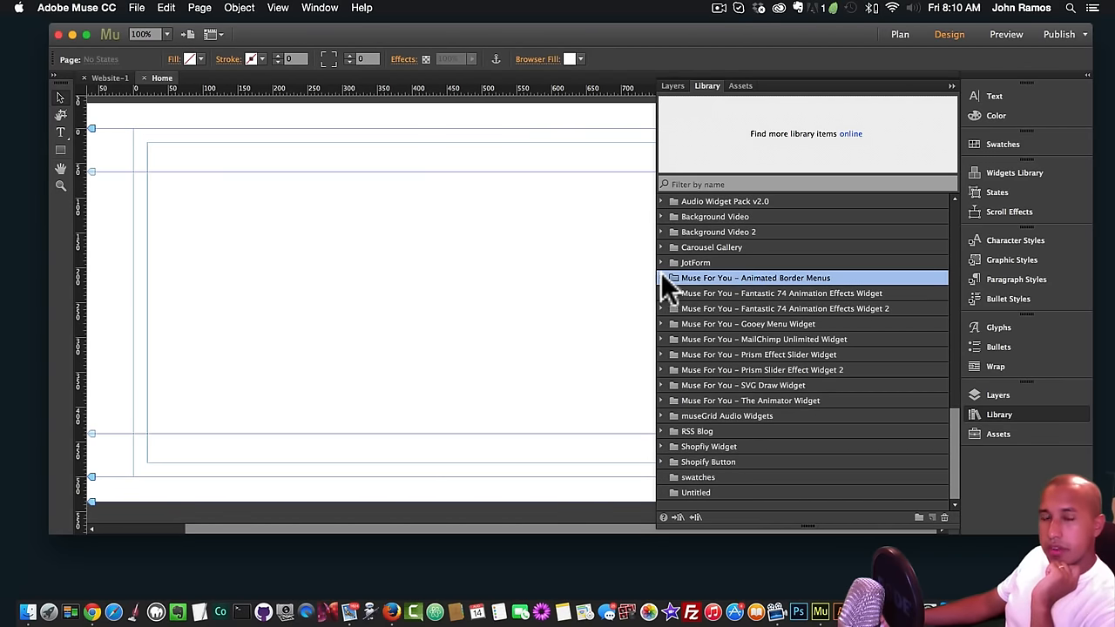
pyautogui.click(661, 277)
# - Go through the Animated Border Menu 1 to 5 library items, including the separate Links and Settings widgets
pyautogui.click(733, 292)
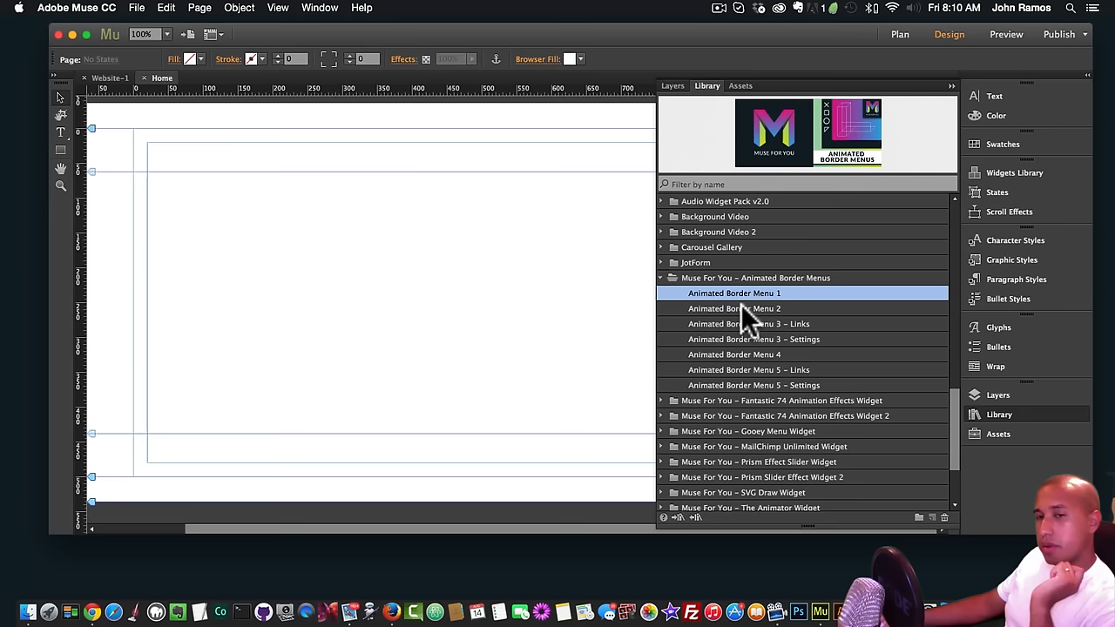
pyautogui.click(741, 306)
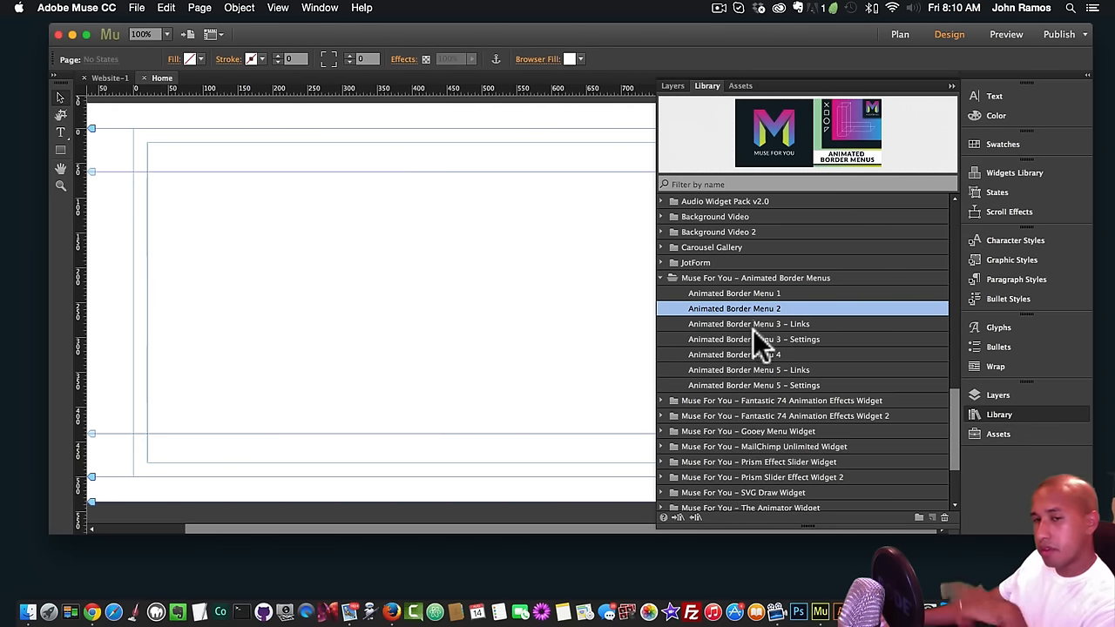
pyautogui.click(752, 324)
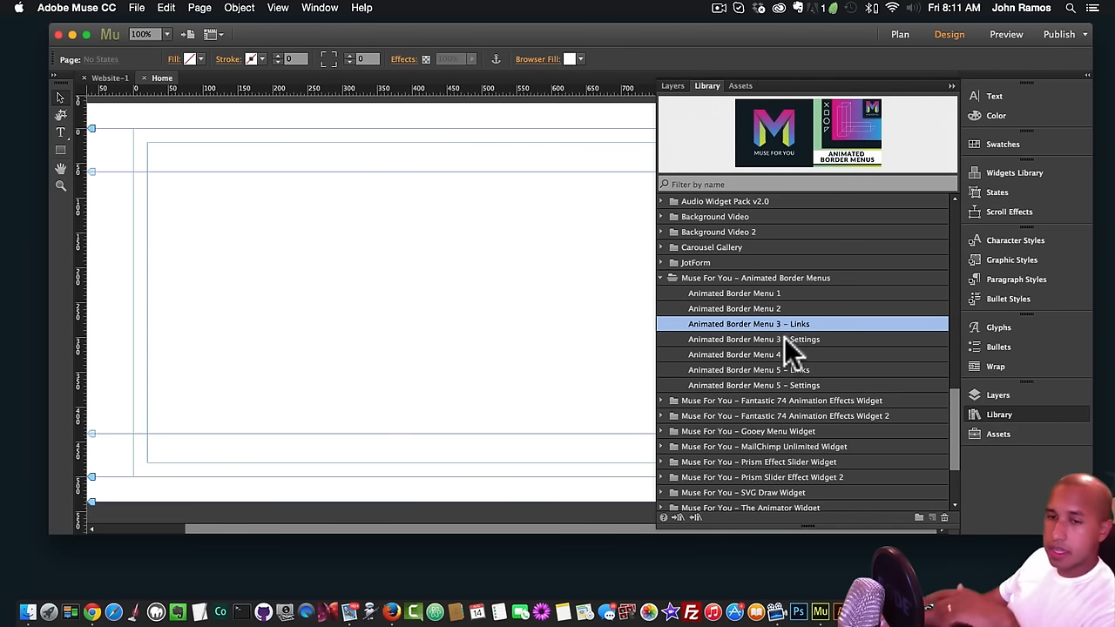
pyautogui.click(784, 338)
pyautogui.click(777, 353)
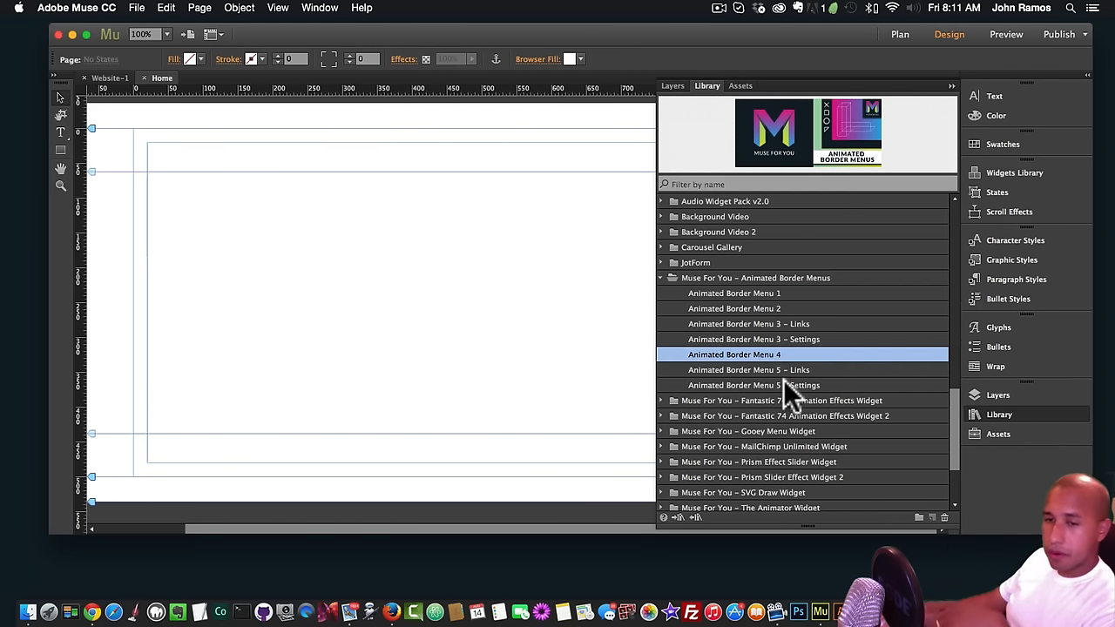
pyautogui.click(787, 369)
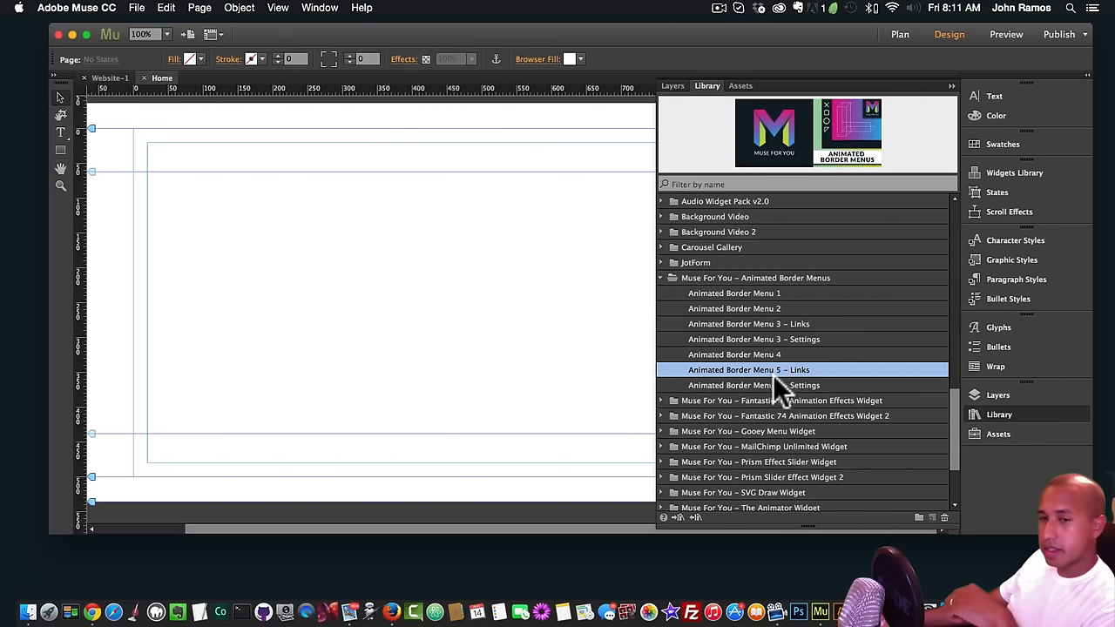
pyautogui.click(773, 383)
pyautogui.click(770, 370)
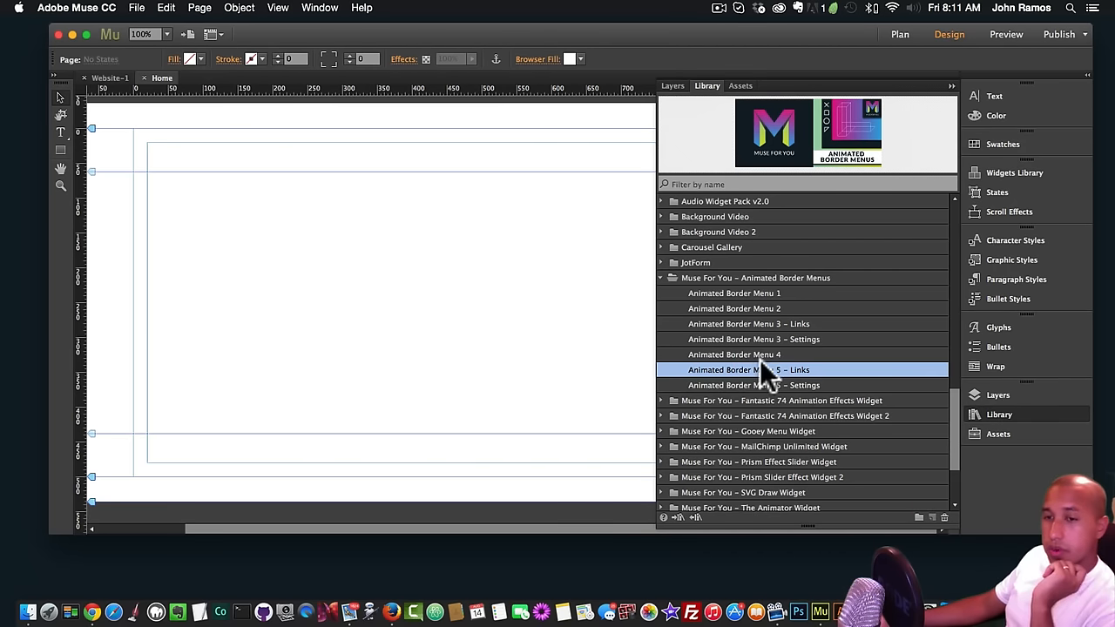
# - Place the "Animated Border Menu 5 – Settings" widget in the upper-left area of the page and review its options
pyautogui.click(760, 385)
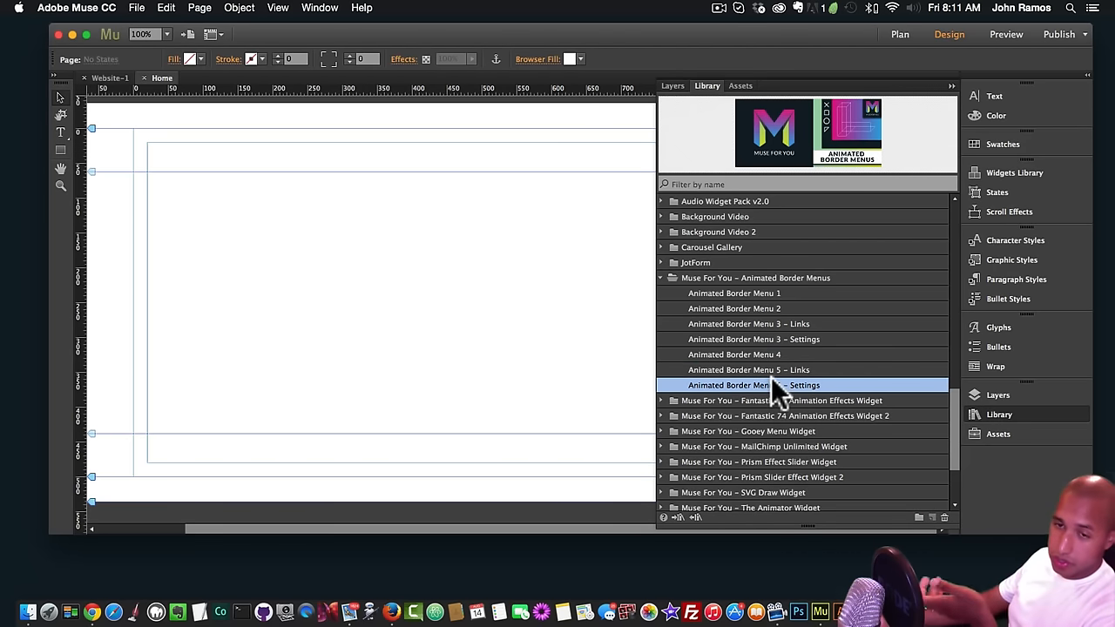
pyautogui.moveTo(775, 384); pyautogui.dragTo(187, 201)
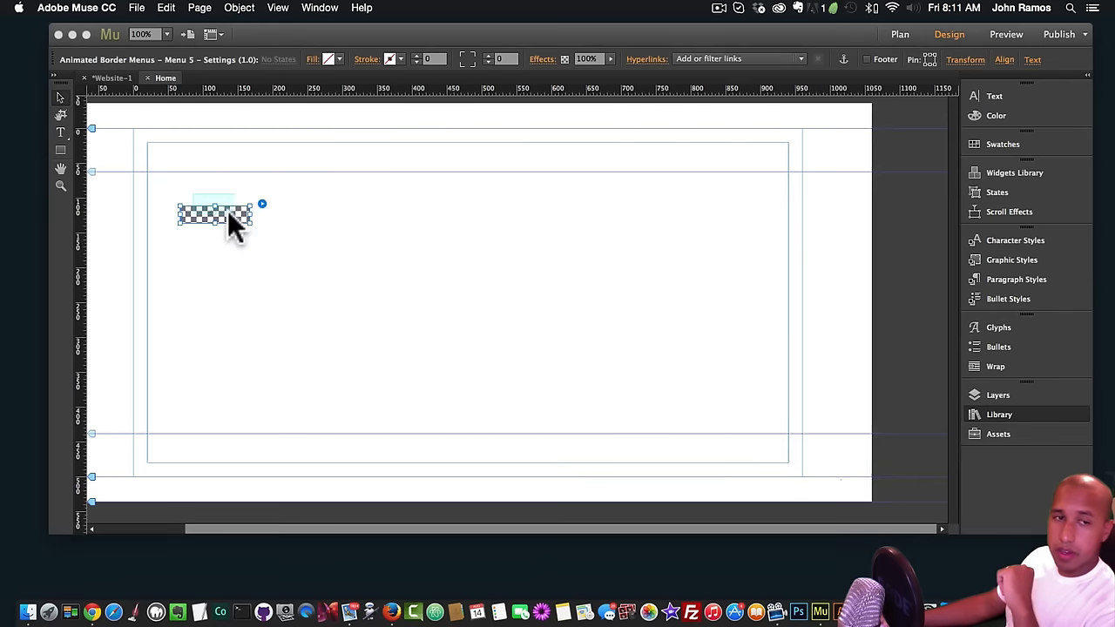
pyautogui.click(651, 241)
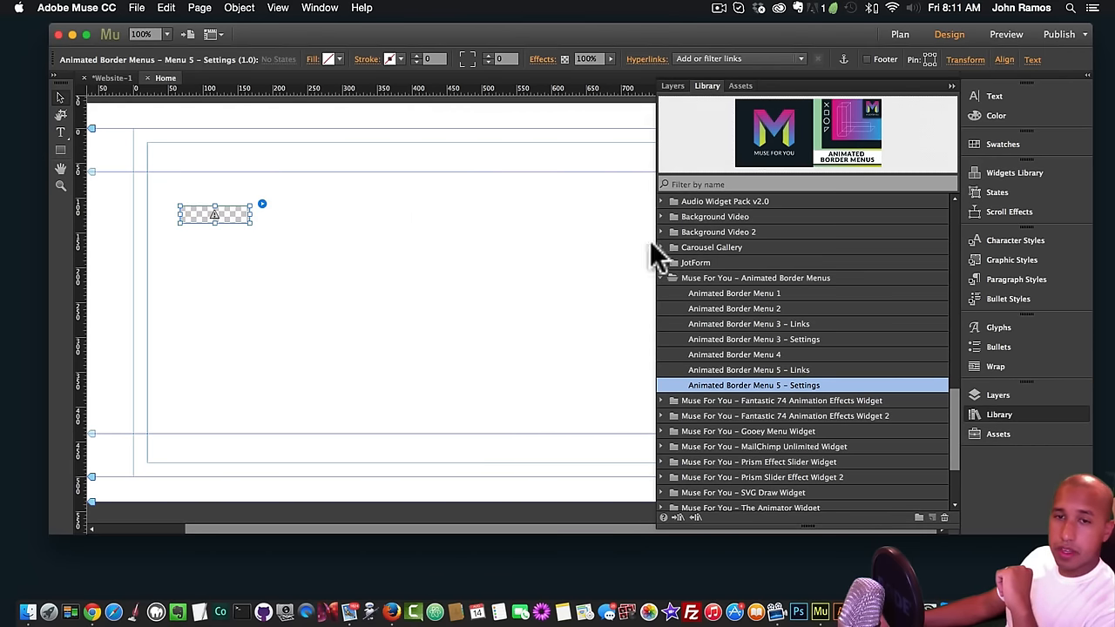
pyautogui.click(262, 205)
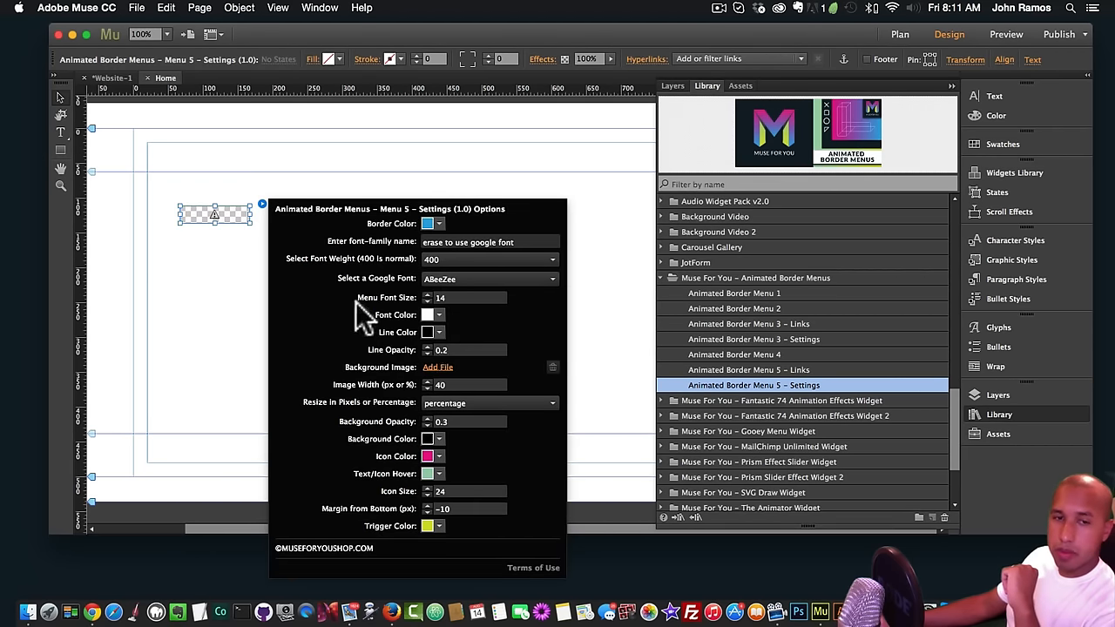
pyautogui.click(587, 389)
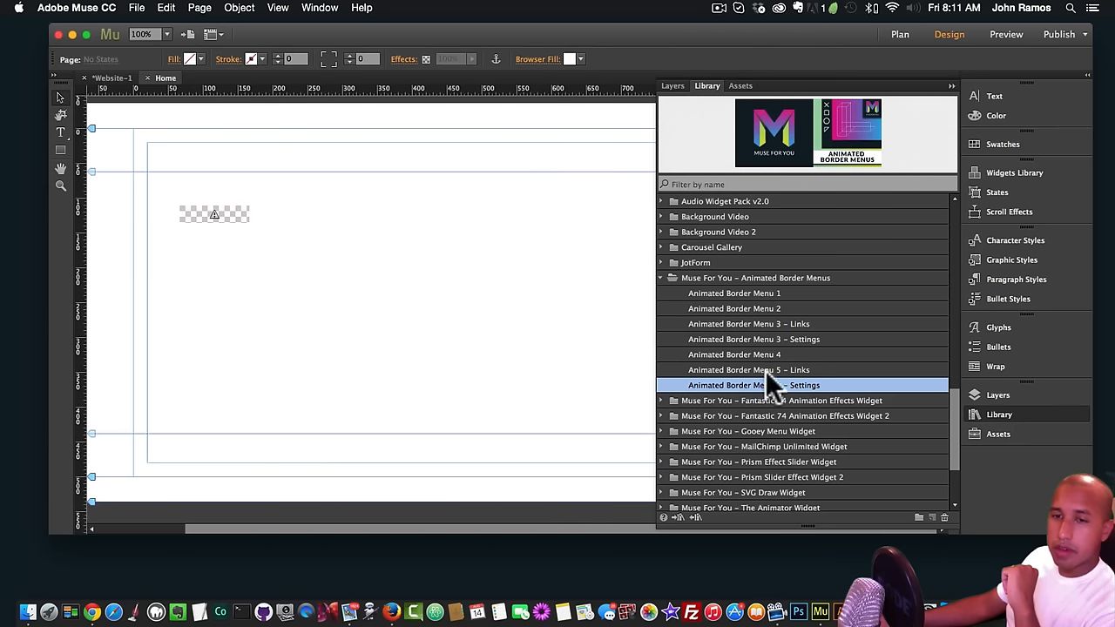
# - Place the "Animated Border Menu 5 – Links" widget on the page below the Settings widget
pyautogui.click(699, 369)
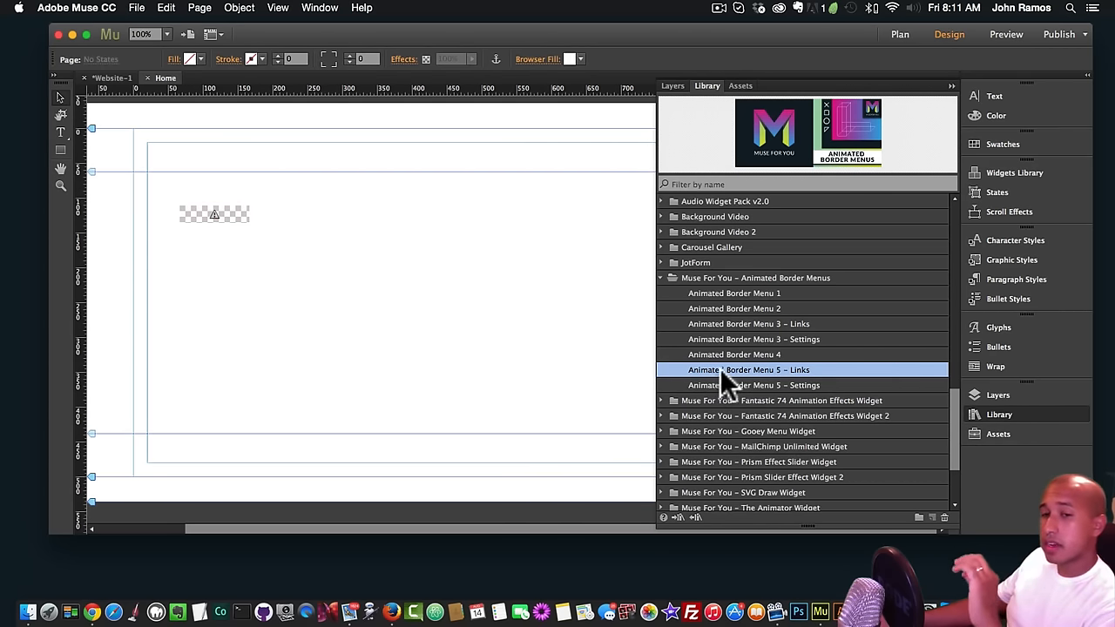
pyautogui.moveTo(753, 366); pyautogui.dragTo(191, 301)
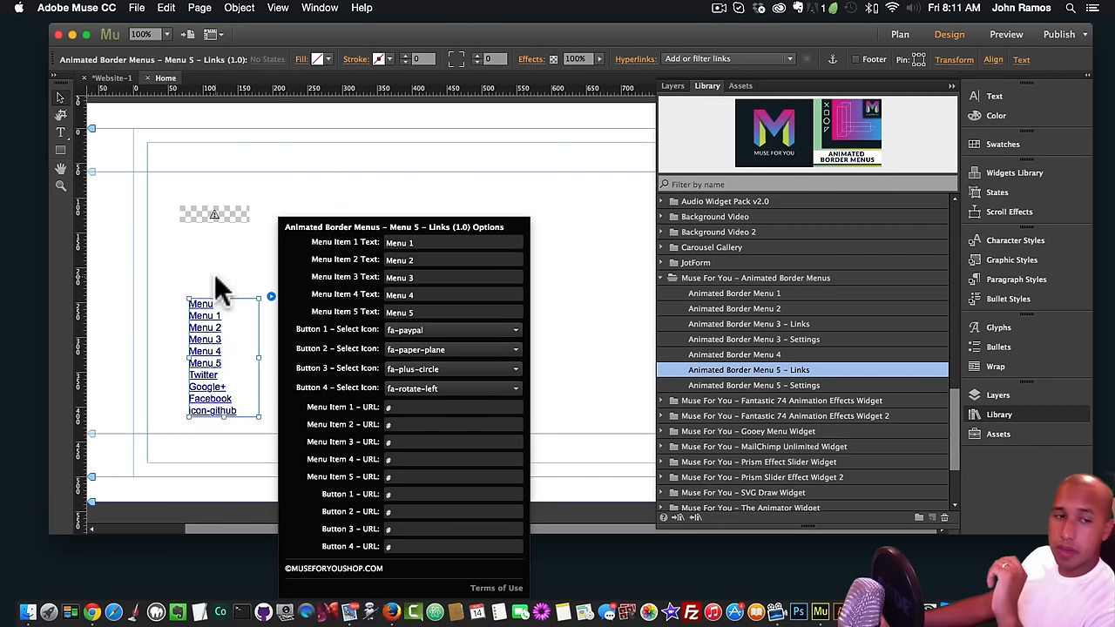
# - Align the Links and Settings widgets with the page's left margin guide and collapse the Library
pyautogui.click(219, 300)
pyautogui.moveTo(229, 326); pyautogui.dragTo(189, 297)
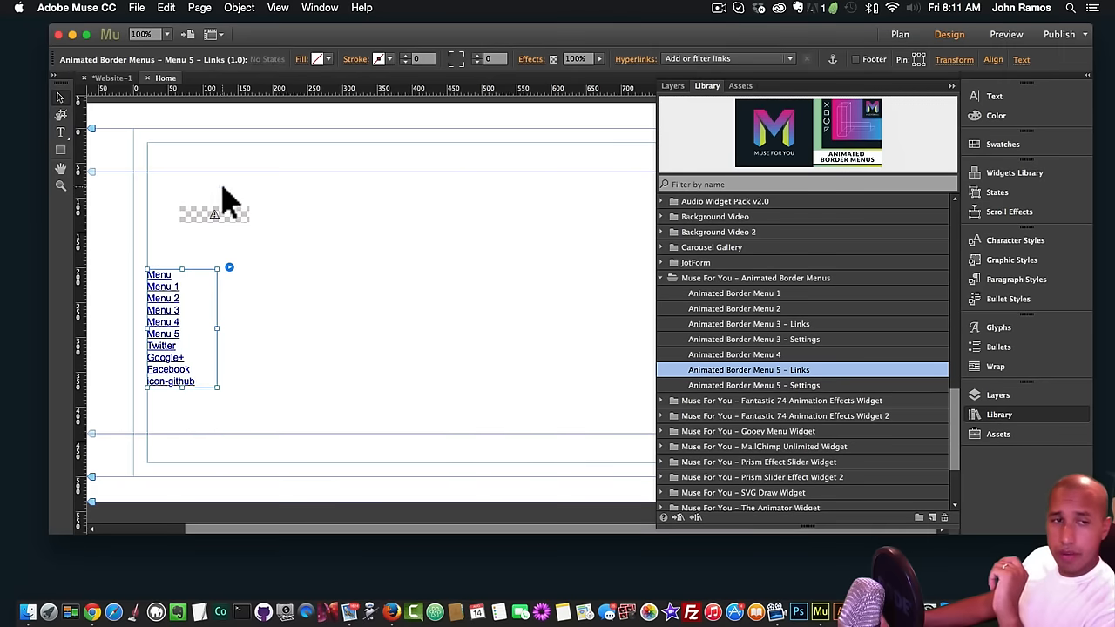
pyautogui.moveTo(214, 213); pyautogui.dragTo(181, 214)
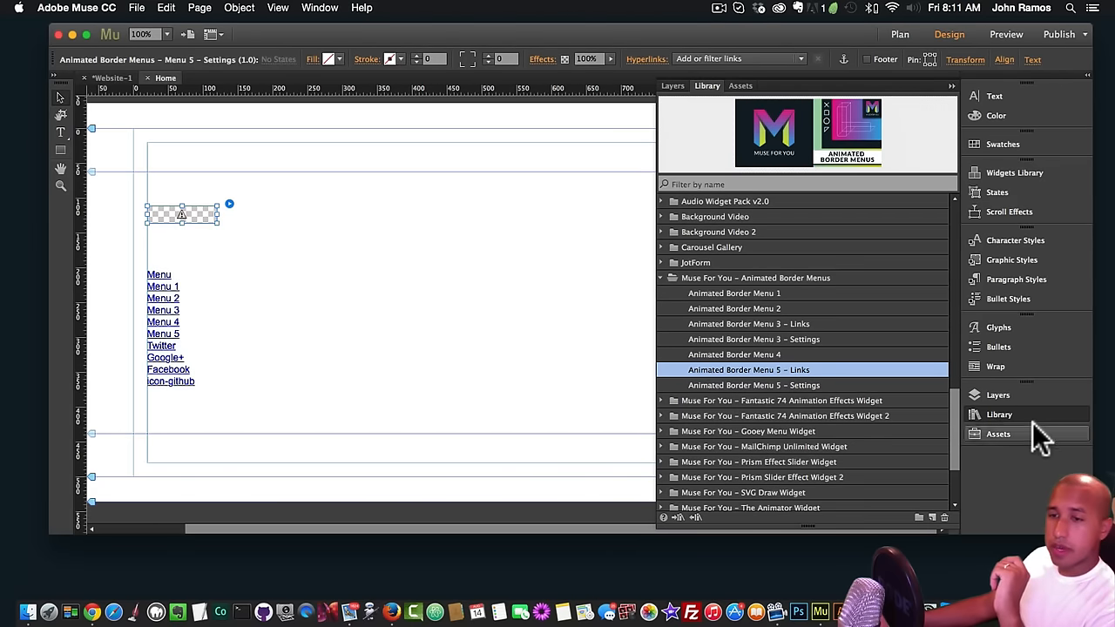
pyautogui.click(999, 414)
# - Set the Border Color of the Menu 5 Settings widget to the dark blue swatch 2E3192
pyautogui.click(229, 205)
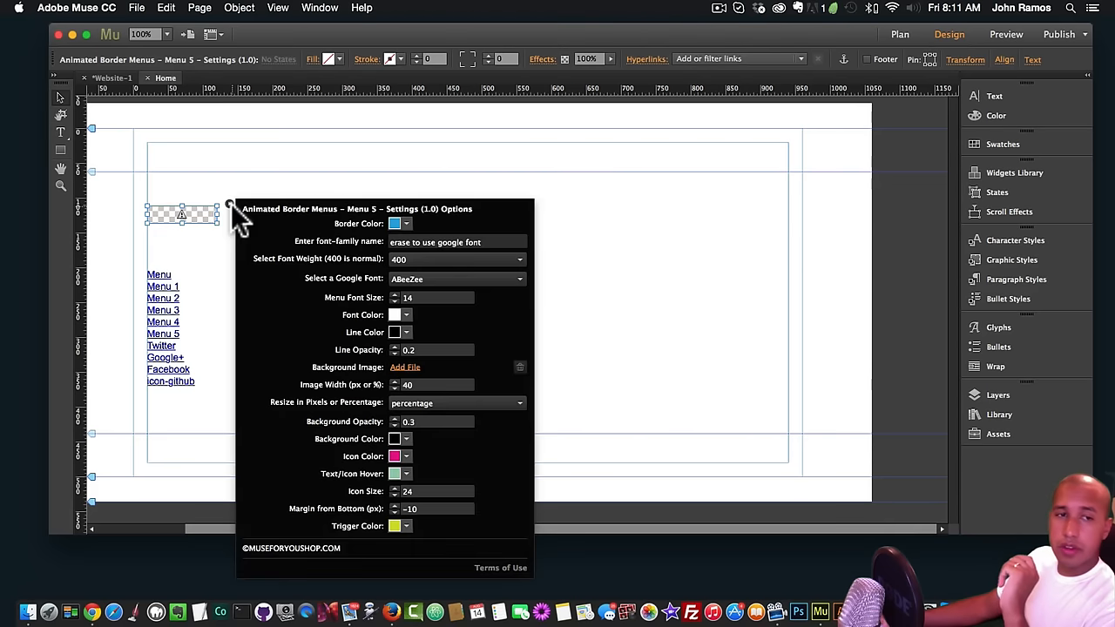
pyautogui.click(406, 223)
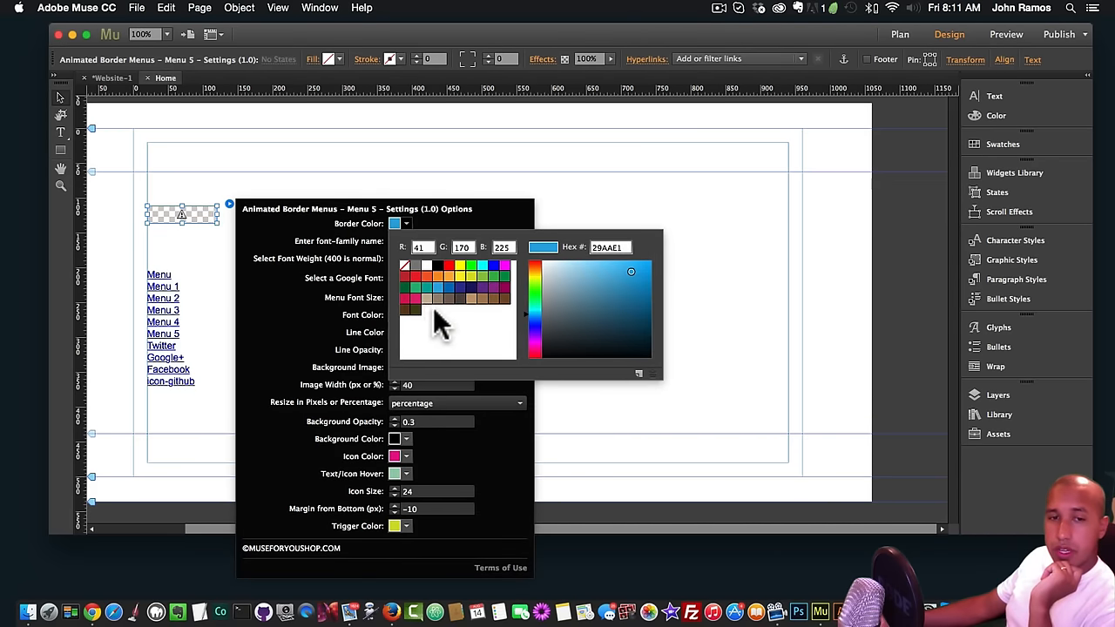
pyautogui.click(427, 208)
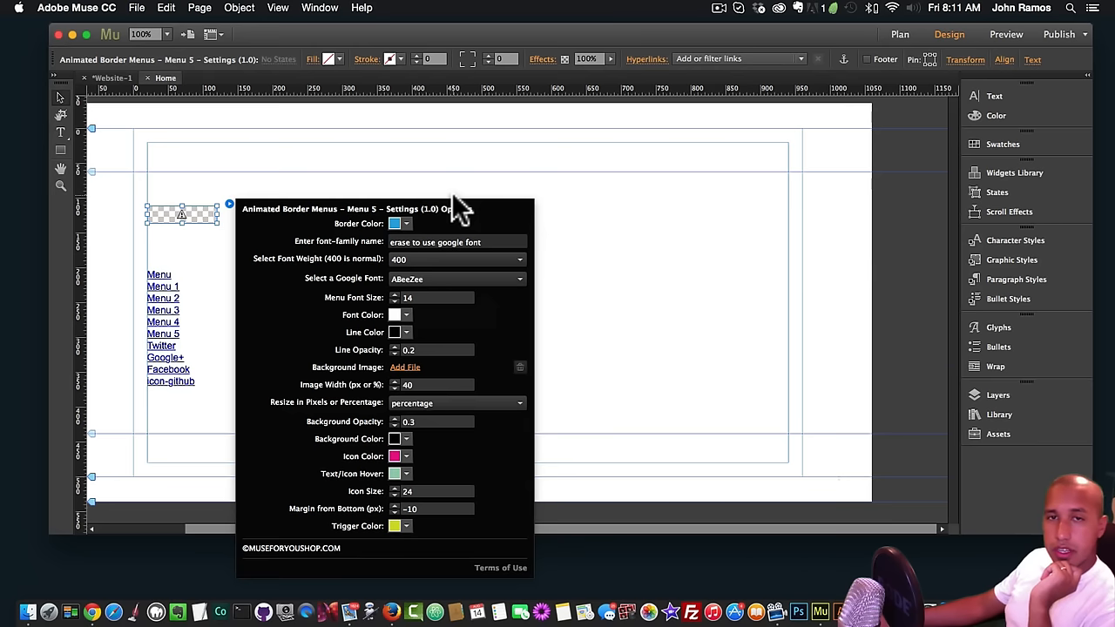
pyautogui.click(402, 223)
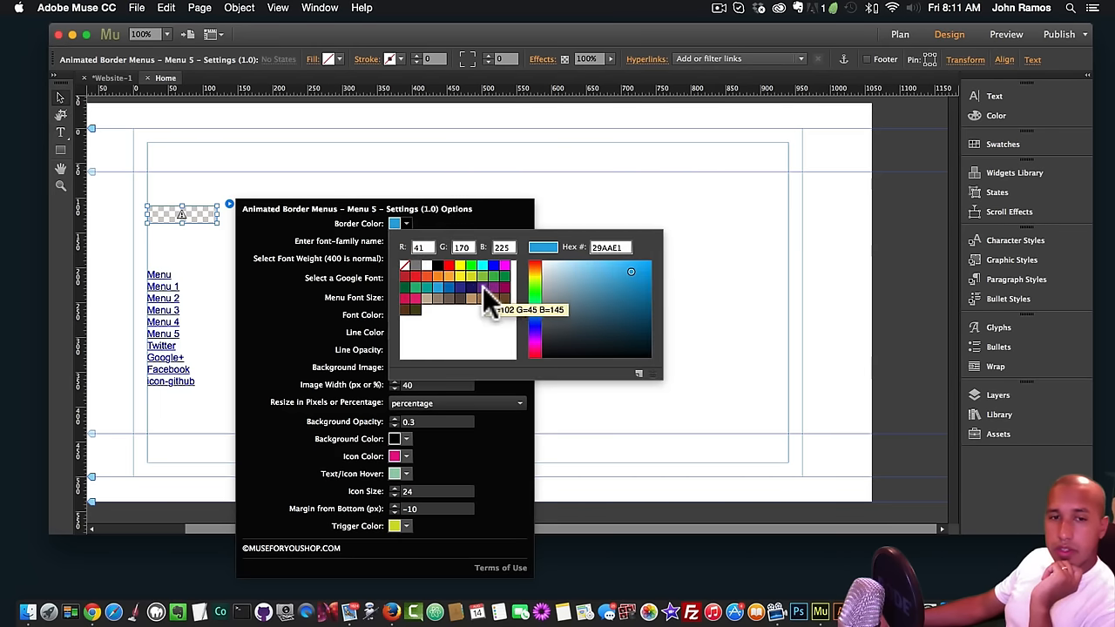
pyautogui.click(461, 288)
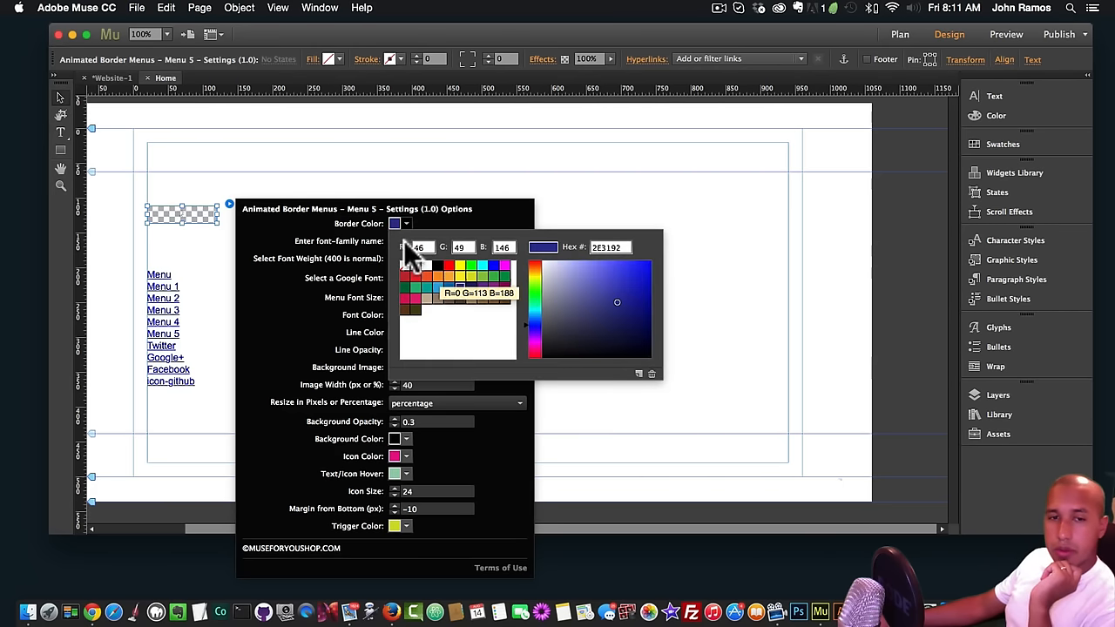
# - Switch to Chrome, open color.adobe.com in a new tab and go to the Explore page of color themes
pyautogui.click(96, 601)
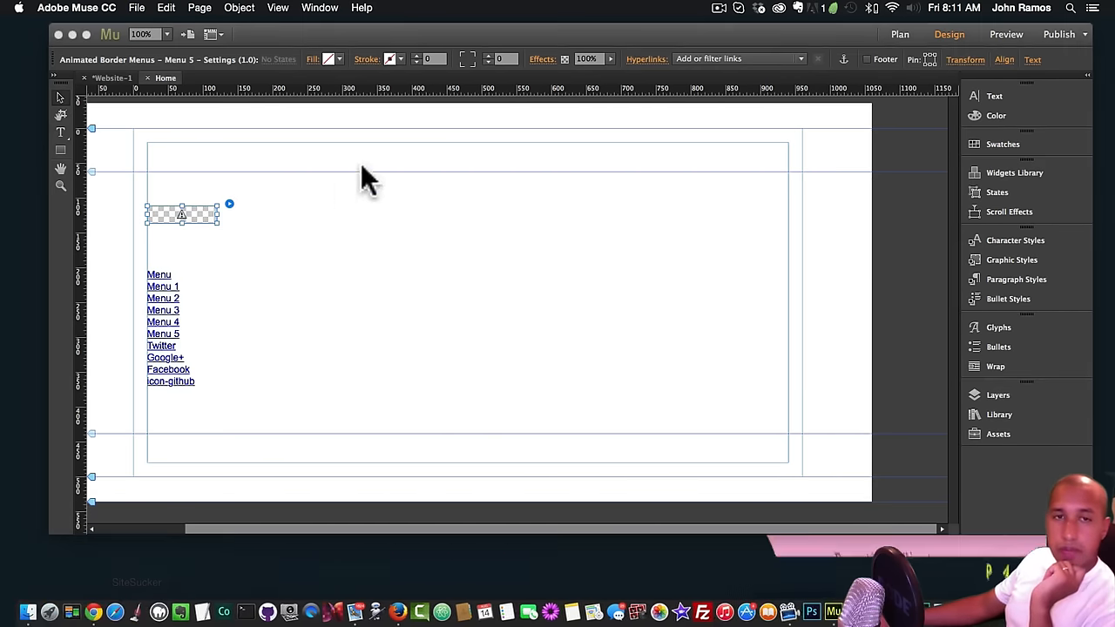
pyautogui.click(442, 81)
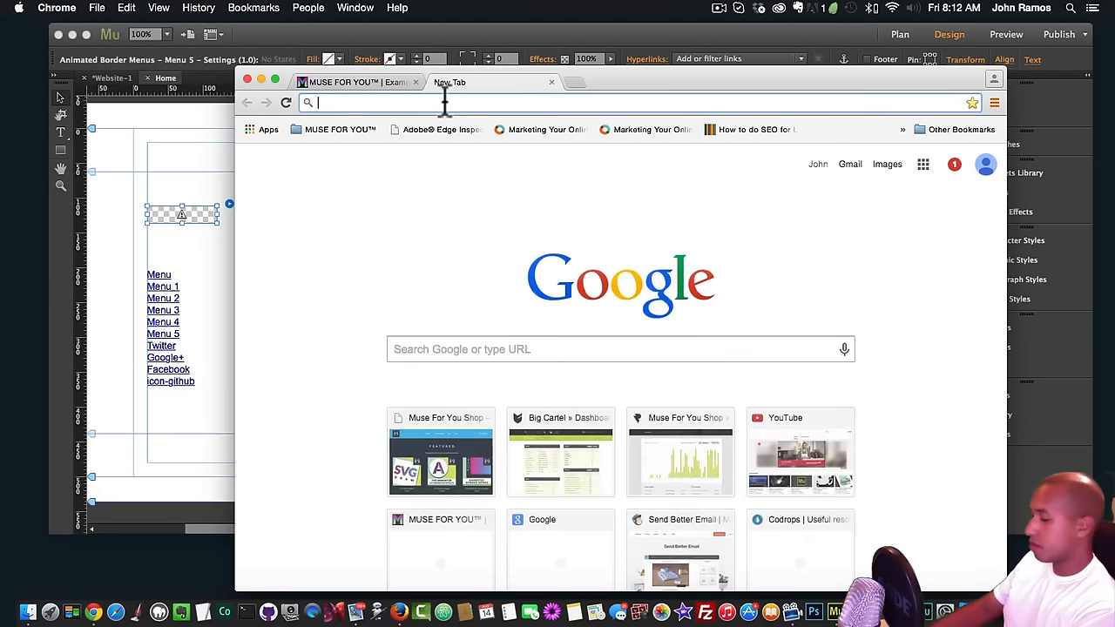
pyautogui.write('color.adobe.co')
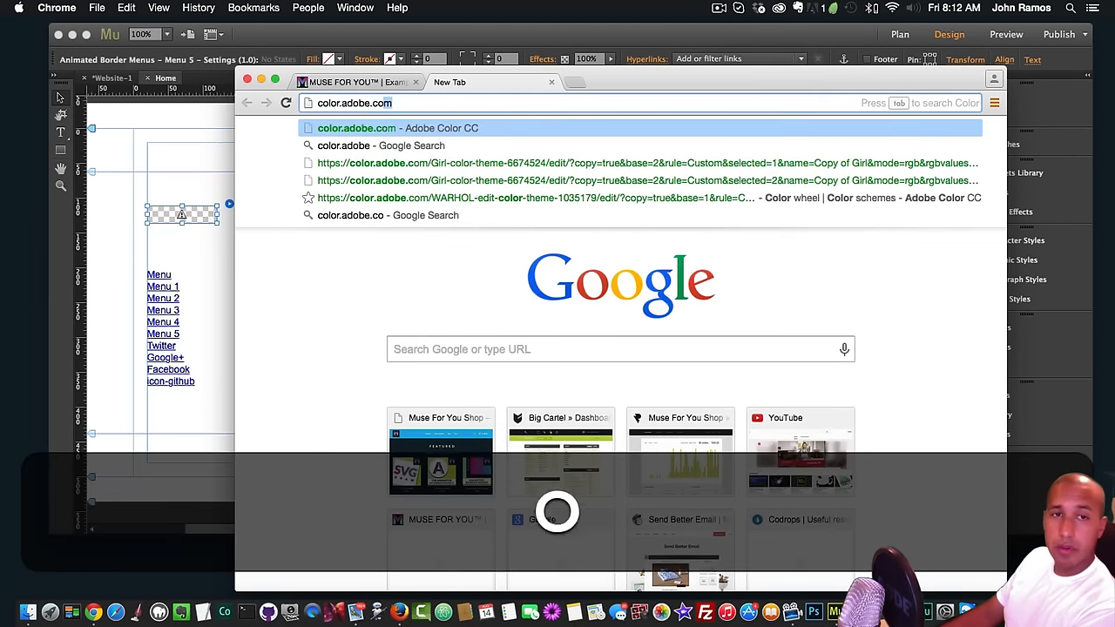
pyautogui.press('Return')
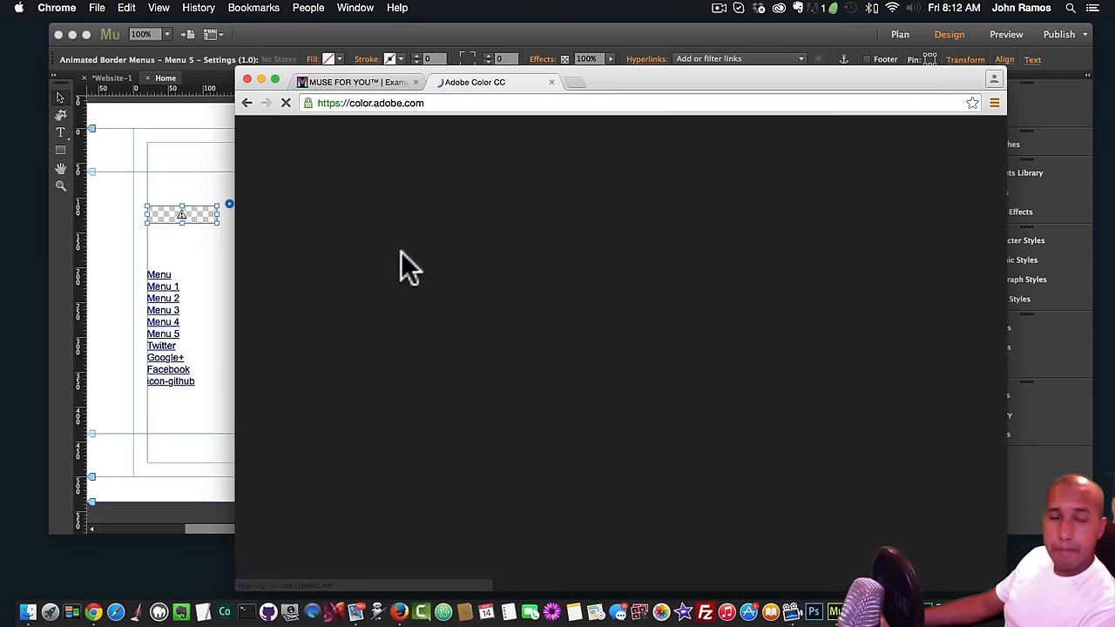
pyautogui.click(486, 143)
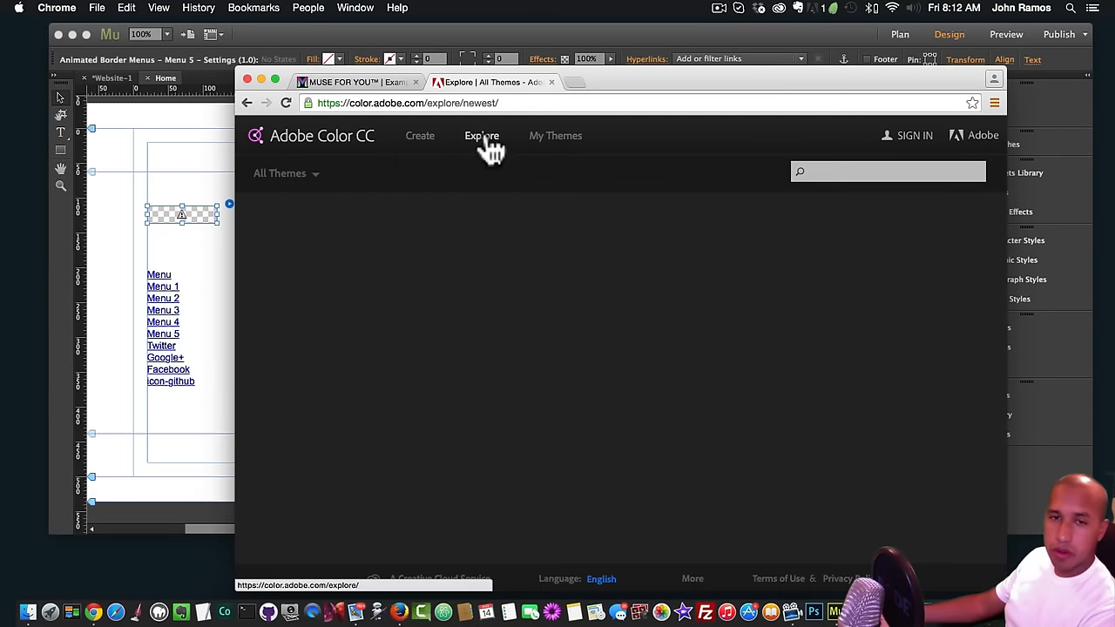
# - Open an editable copy of the theme combining off-white, yellow, pink, cyan and blue
pyautogui.scroll(-7, 520, 324)
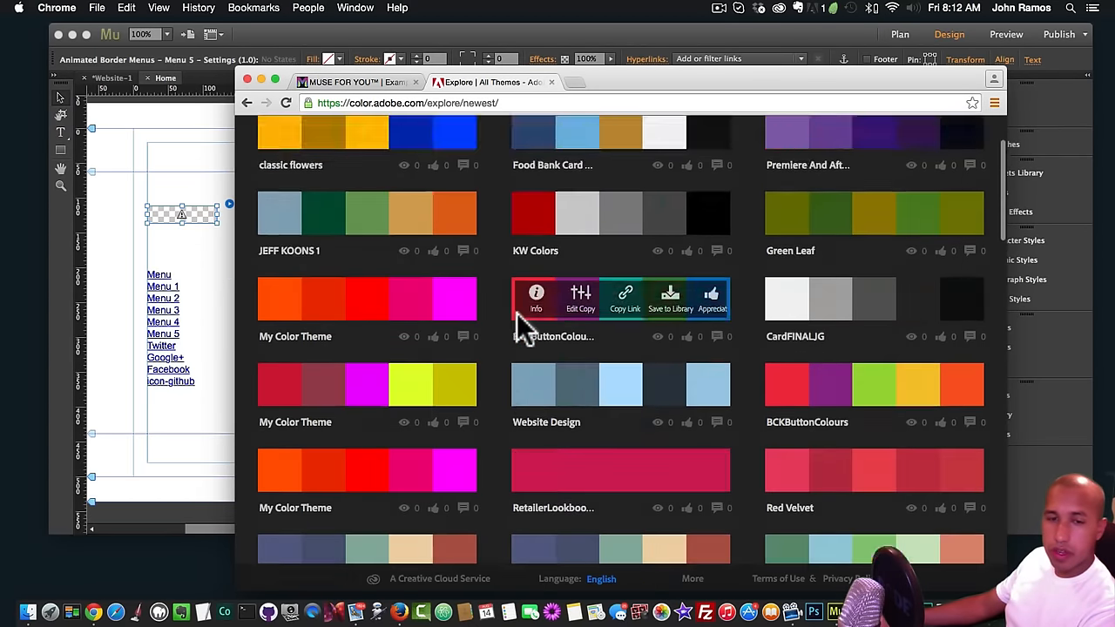
pyautogui.scroll(-5, 523, 332)
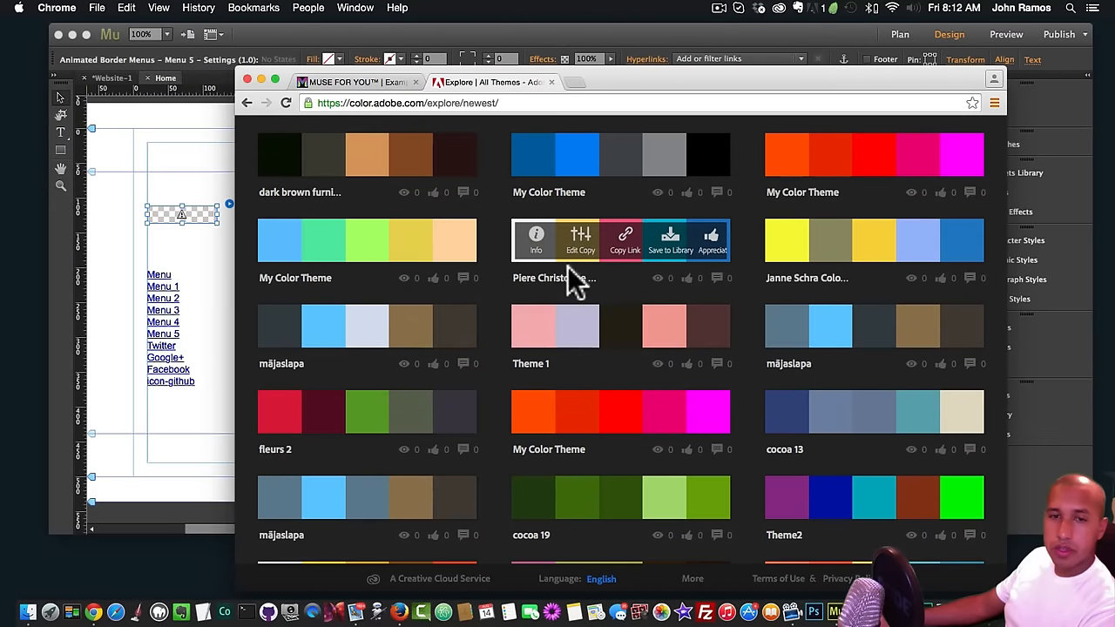
pyautogui.click(578, 240)
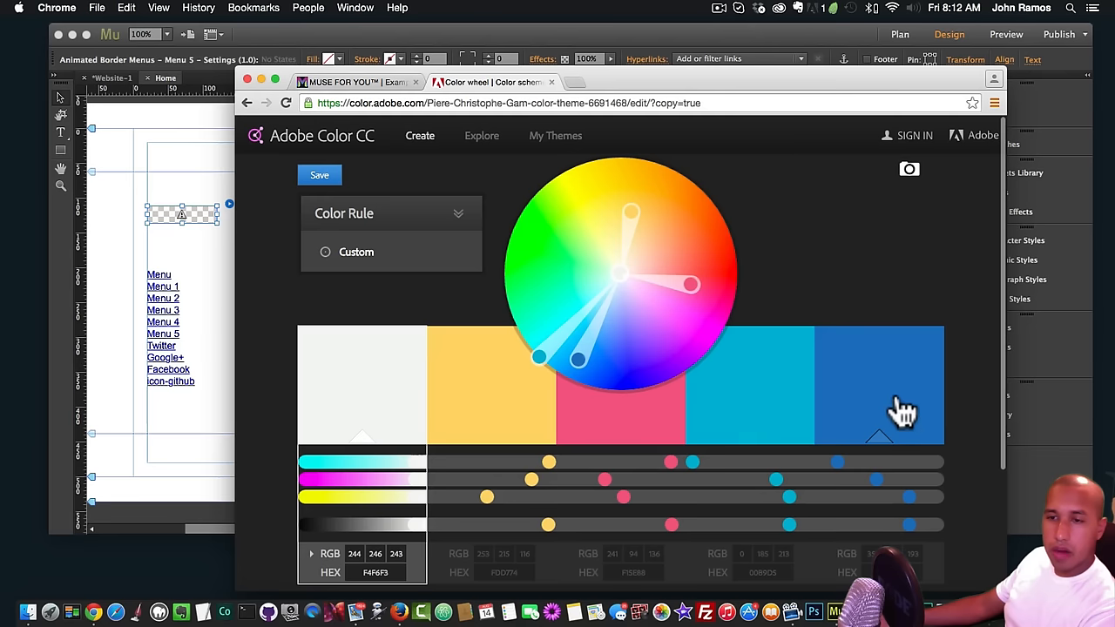
# - Copy the hex code 237AC1 of the theme's blue color
pyautogui.scroll(-1, 897, 392)
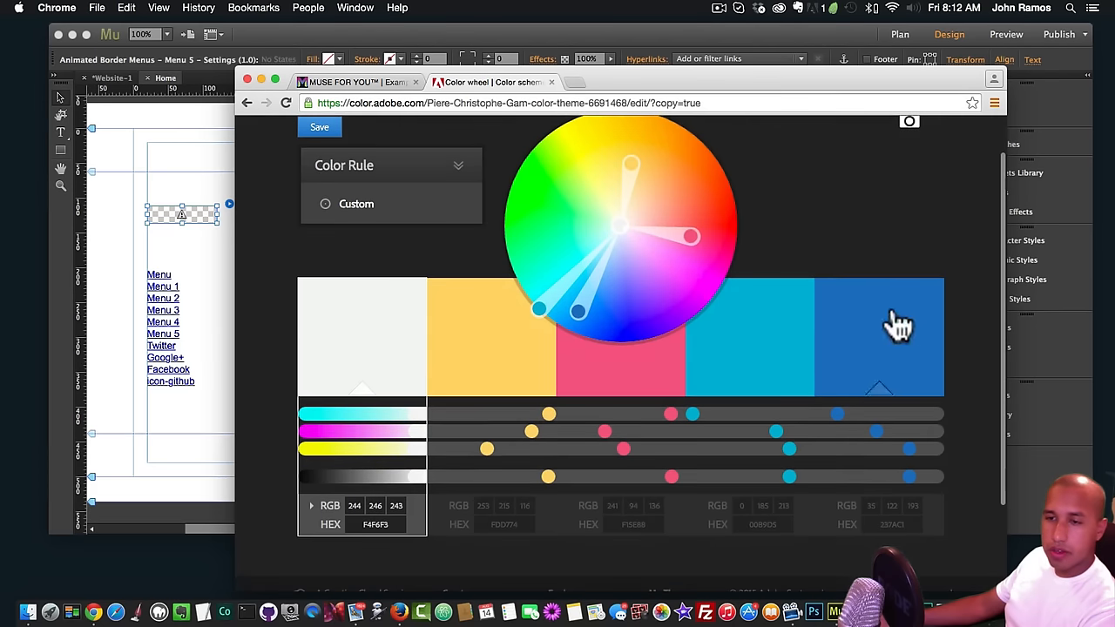
pyautogui.click(892, 526)
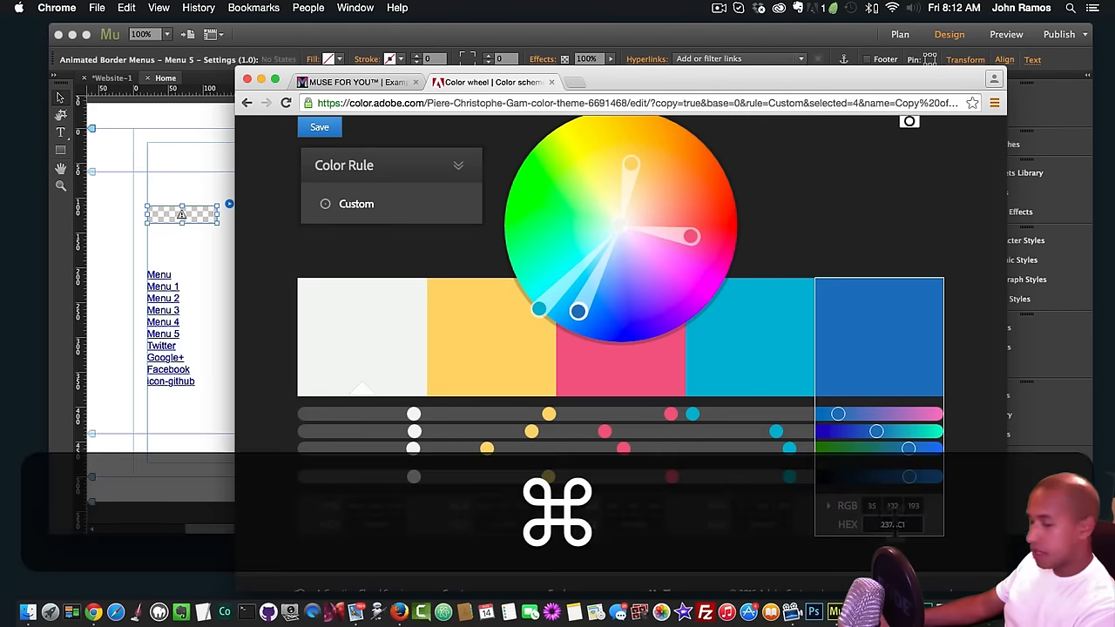
pyautogui.press('super+c')
# - Switch back to Adobe Muse and set the Settings widget's Border Color to 237AC1
pyautogui.click(213, 210)
pyautogui.click(228, 204)
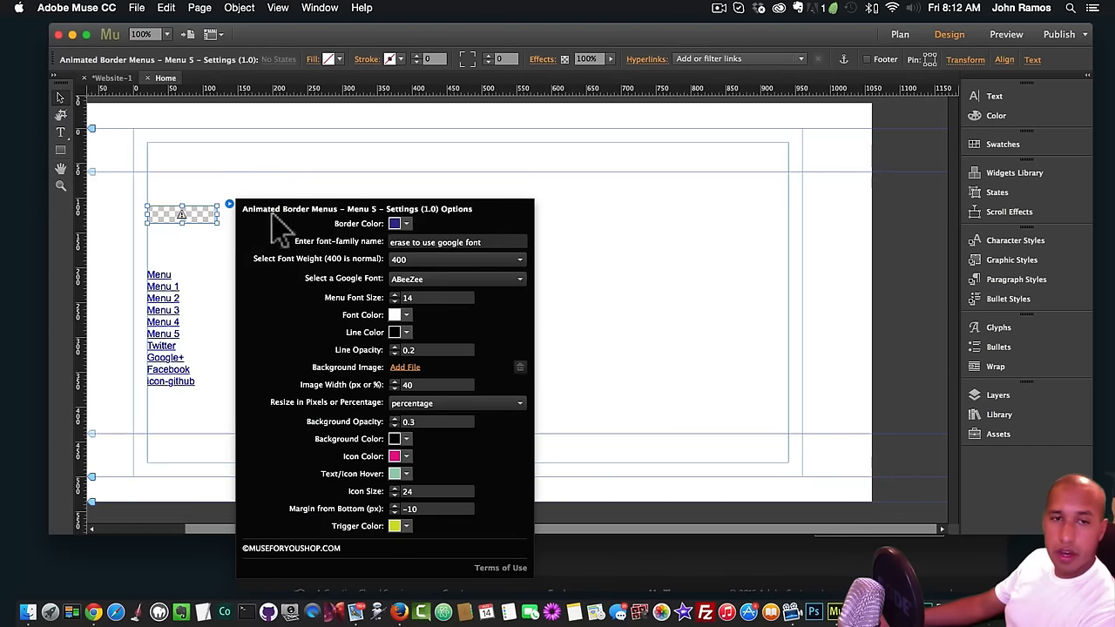
pyautogui.click(397, 223)
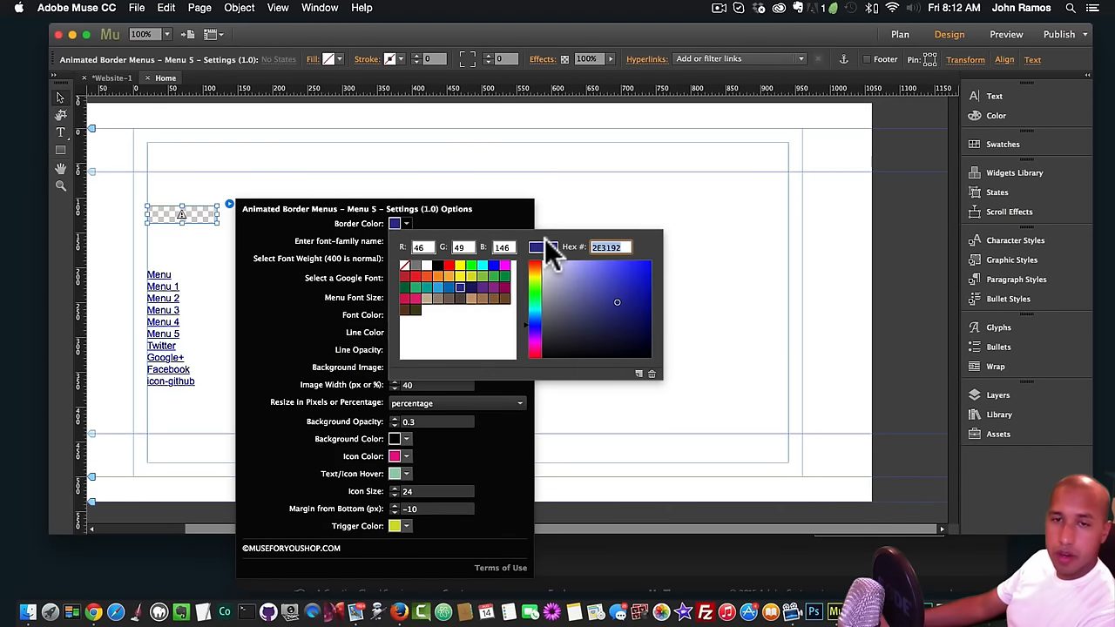
pyautogui.press('super+v')
pyautogui.press('super+Return')
pyautogui.press('Return')
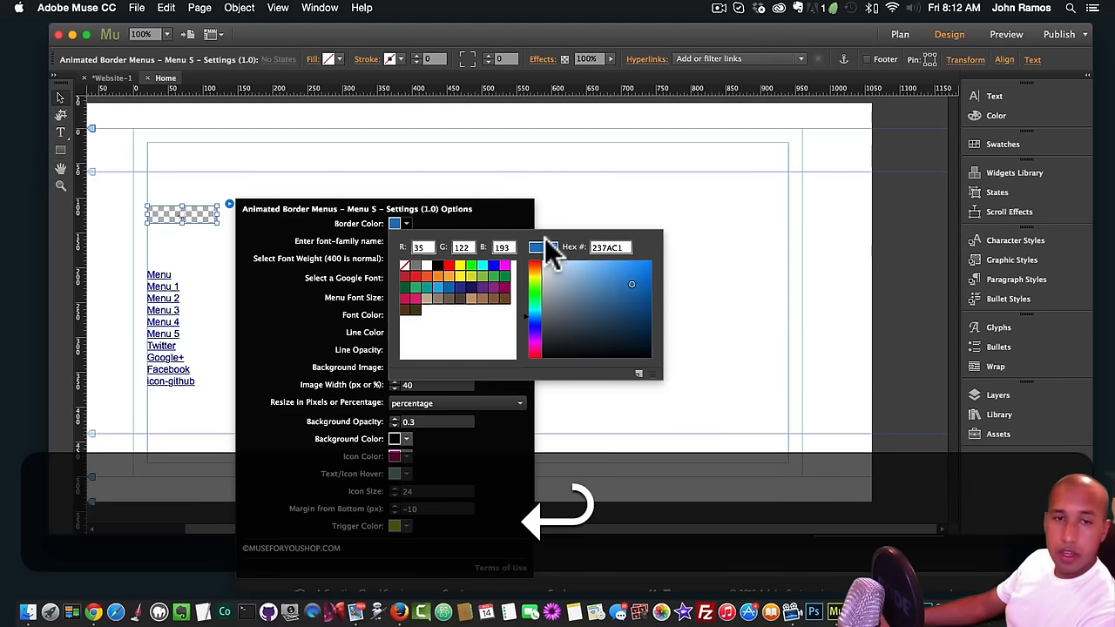
pyautogui.click(498, 202)
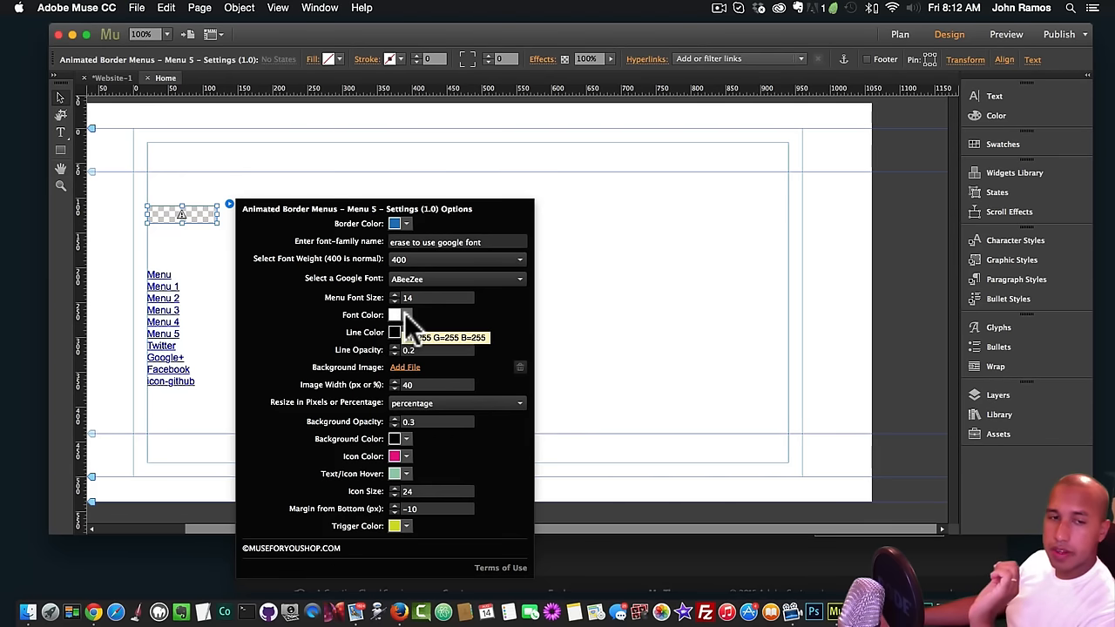
# - Return to the Adobe Color theme in Chrome and copy the yellow color's hex code FDD774
pyautogui.click(405, 314)
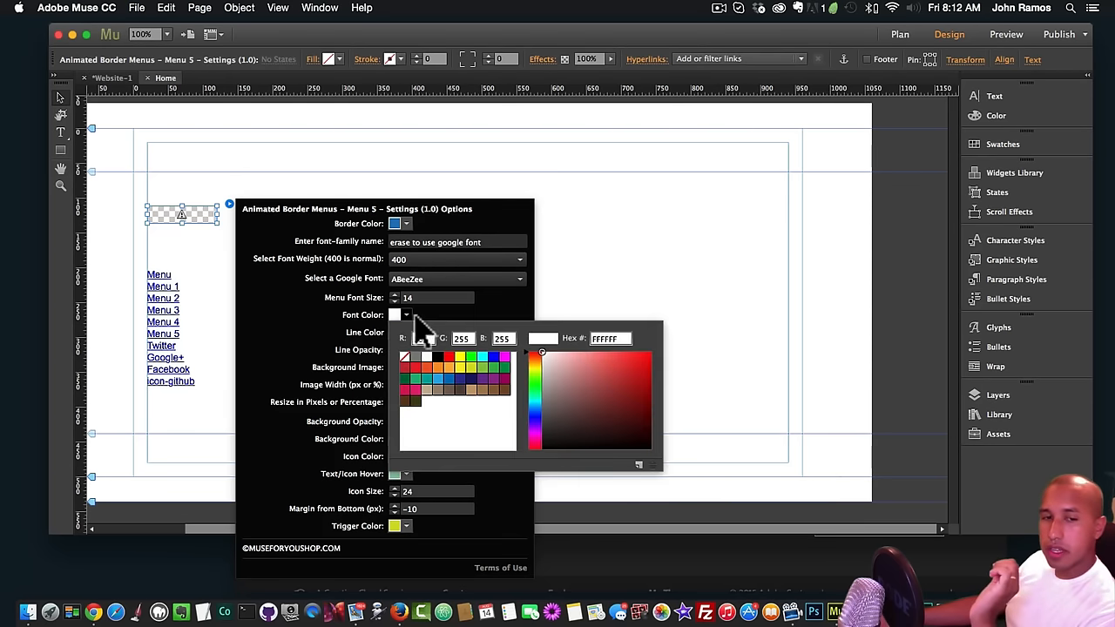
pyautogui.click(278, 316)
pyautogui.click(87, 592)
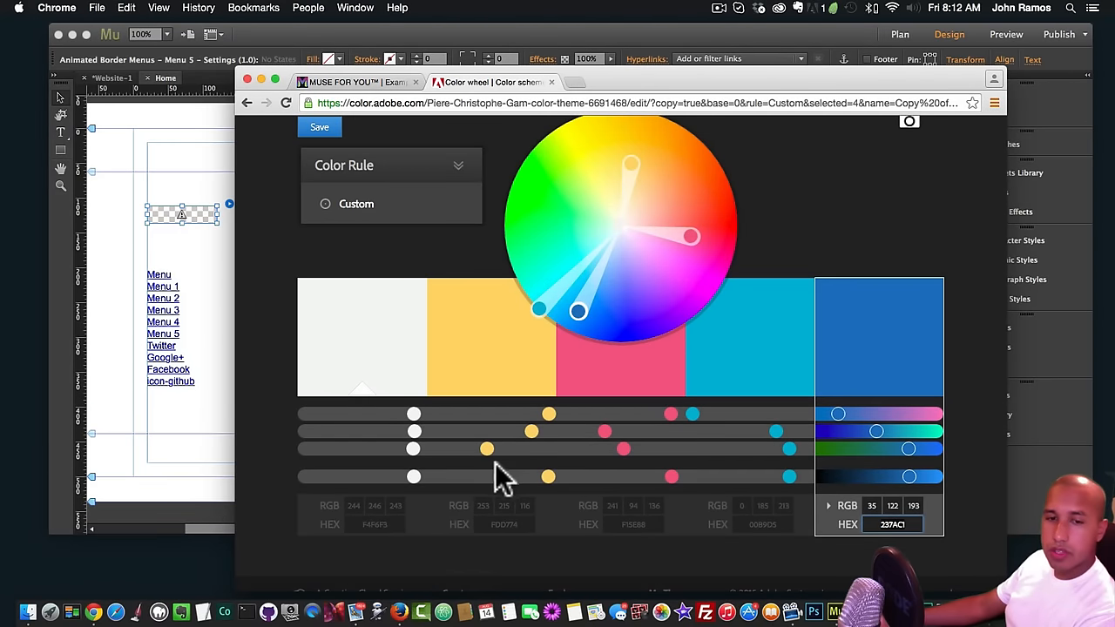
pyautogui.click(501, 526)
pyautogui.press('super+c')
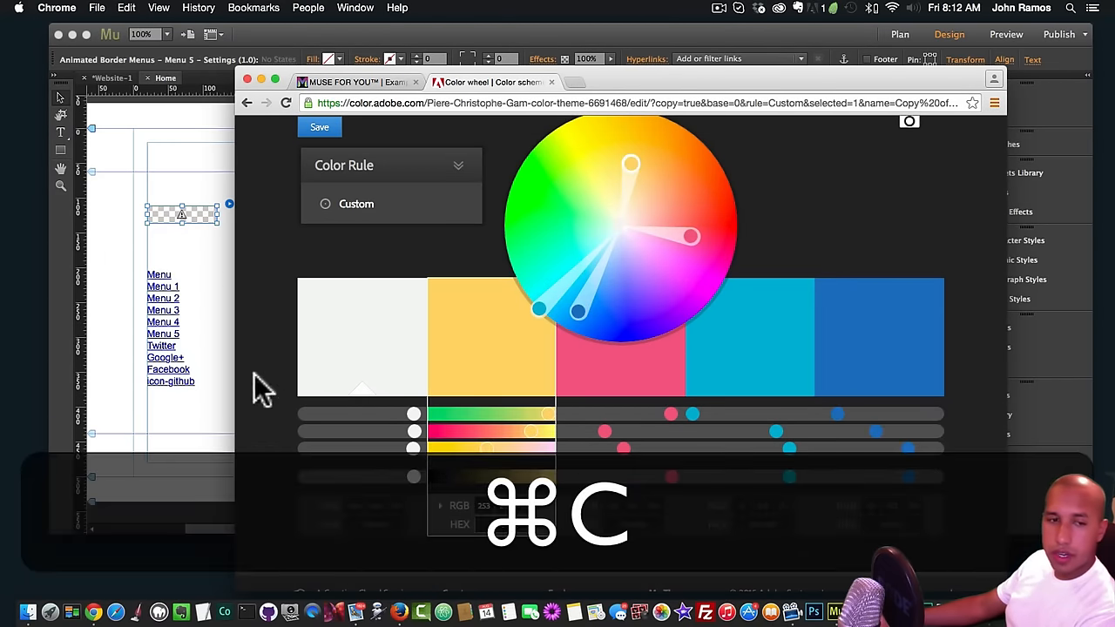
# - Switch back to Adobe Muse and set the Settings widget's Font Color to FDD774
pyautogui.click(216, 359)
pyautogui.click(207, 214)
pyautogui.click(228, 204)
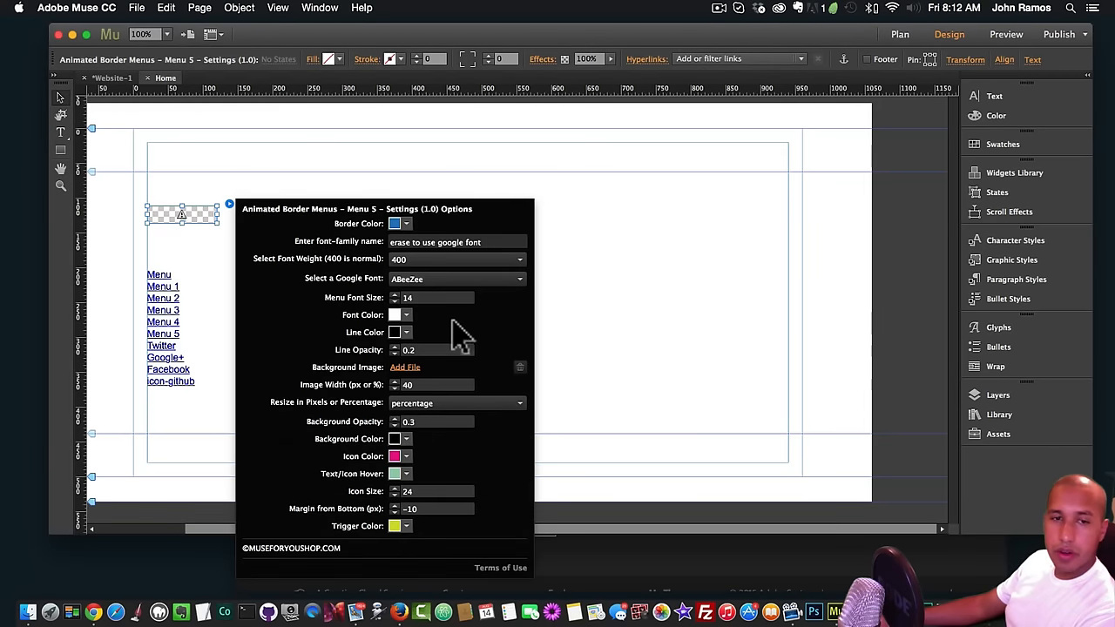
pyautogui.click(406, 316)
pyautogui.press('super+v')
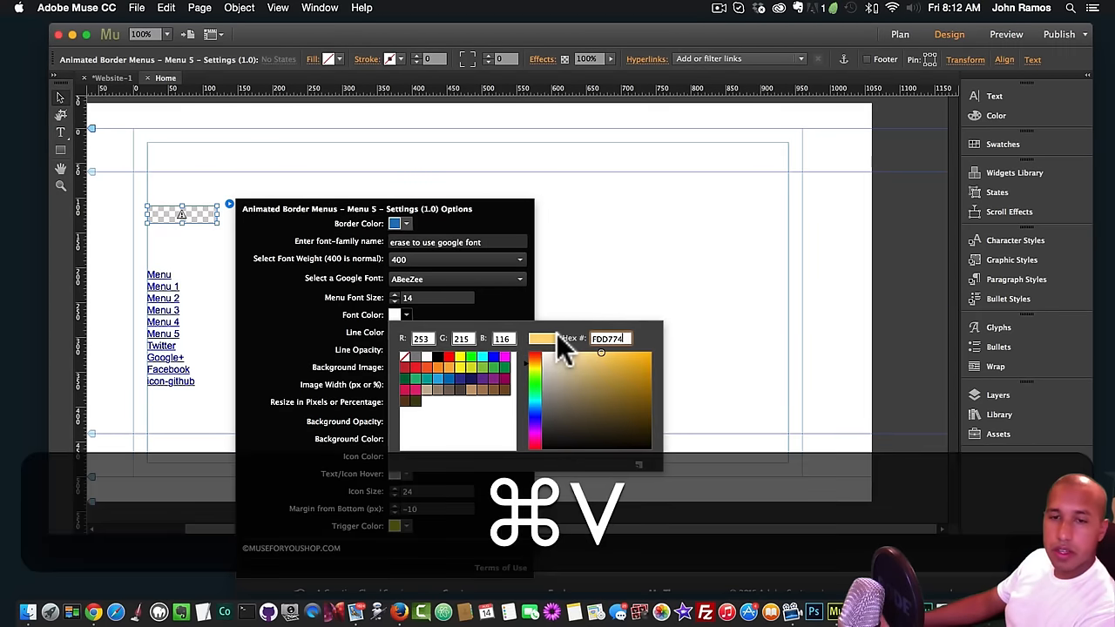
pyautogui.press('super+Return')
# - Return to the Adobe Color theme in Chrome and copy the cyan color's hex code 00B9D5
pyautogui.click(116, 603)
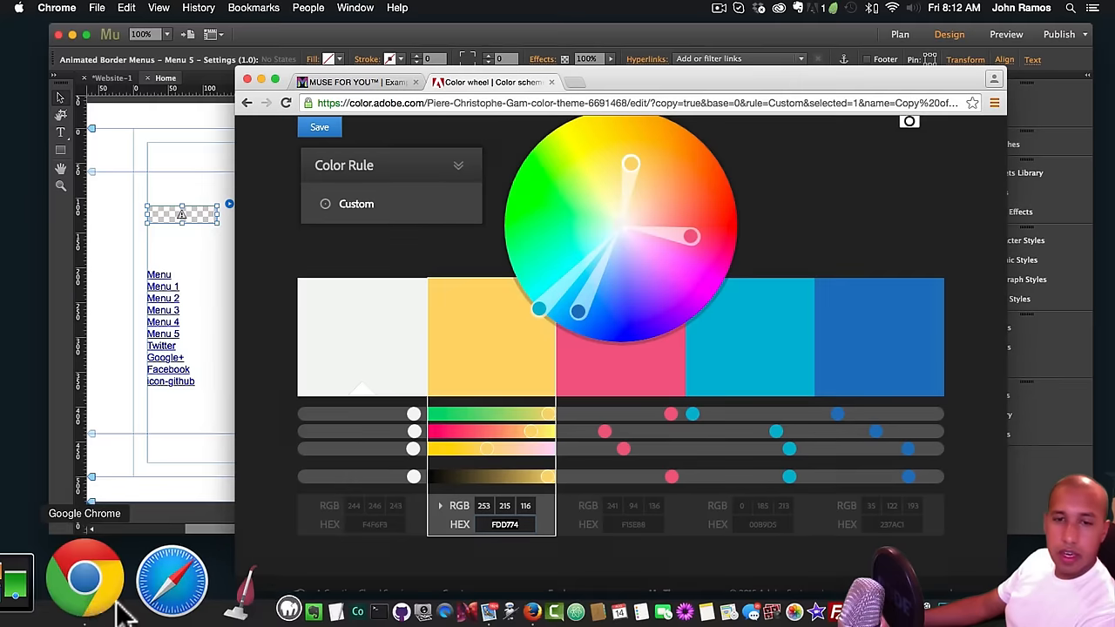
pyautogui.click(630, 387)
pyautogui.click(745, 391)
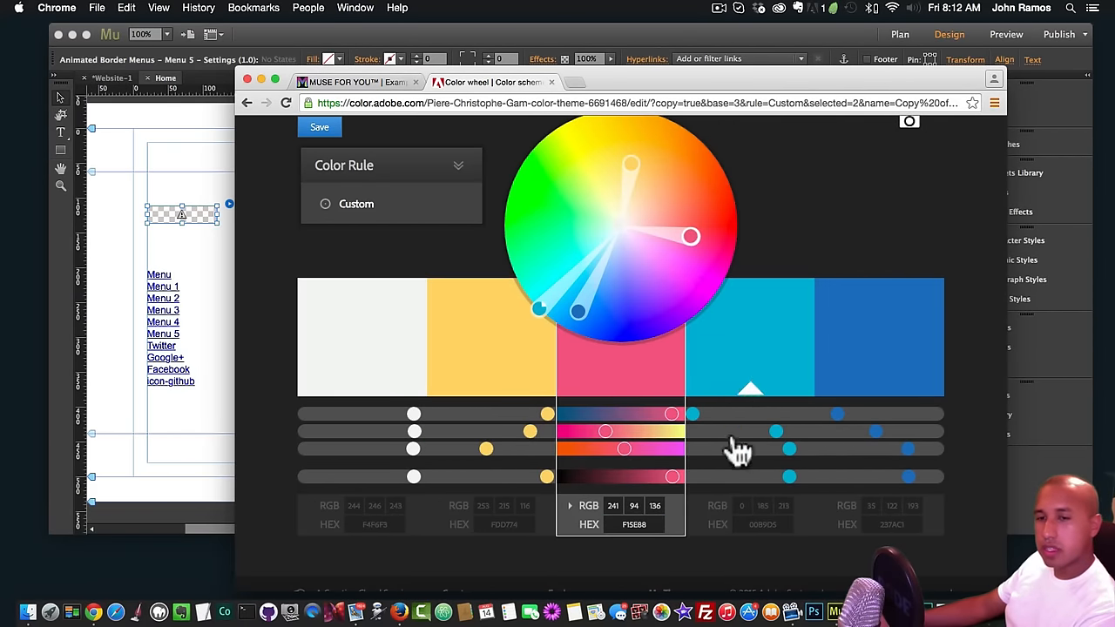
pyautogui.doubleClick(767, 525)
pyautogui.press('super+c')
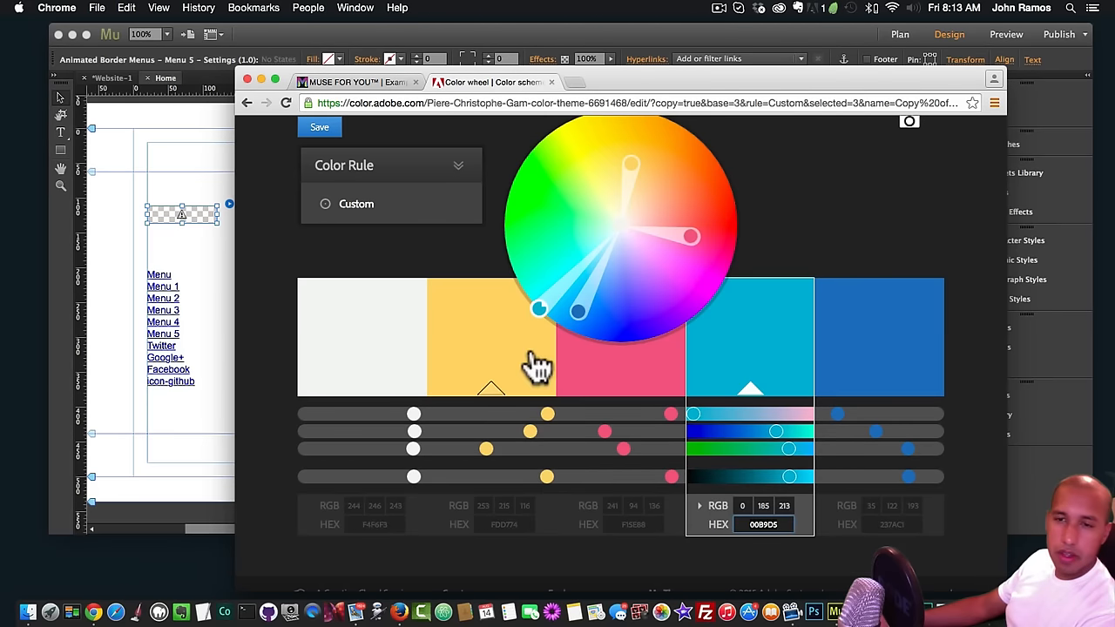
# - Switch back to Adobe Muse and set the Settings widget's Line Color to 00B9D5
pyautogui.click(155, 425)
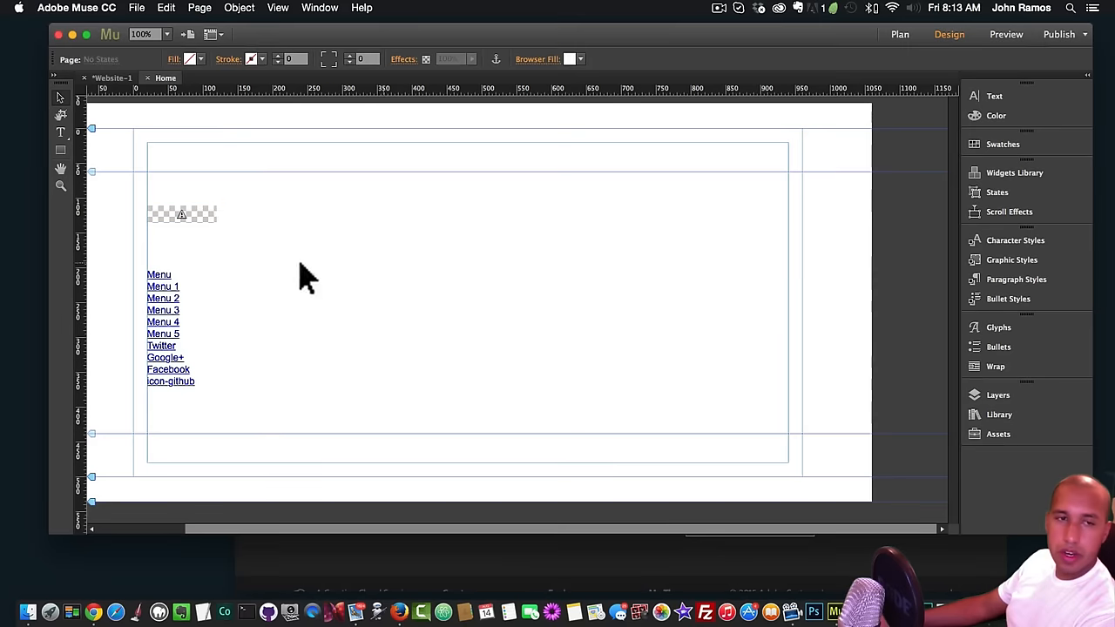
pyautogui.click(200, 209)
pyautogui.click(229, 204)
pyautogui.click(406, 332)
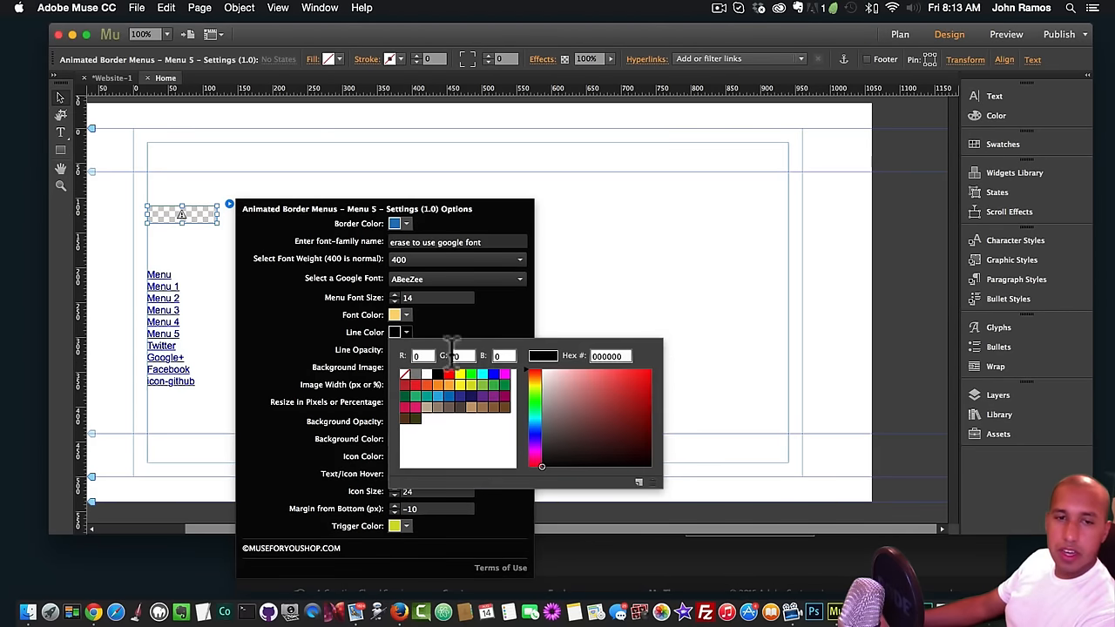
pyautogui.doubleClick(603, 357)
pyautogui.press('super+v')
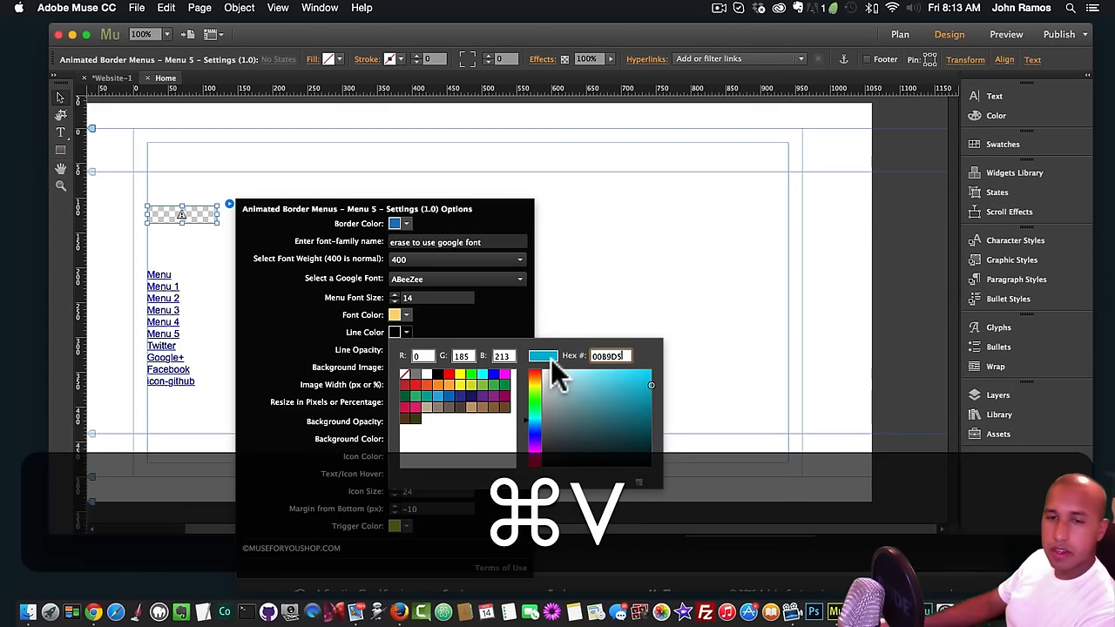
pyautogui.press('Return')
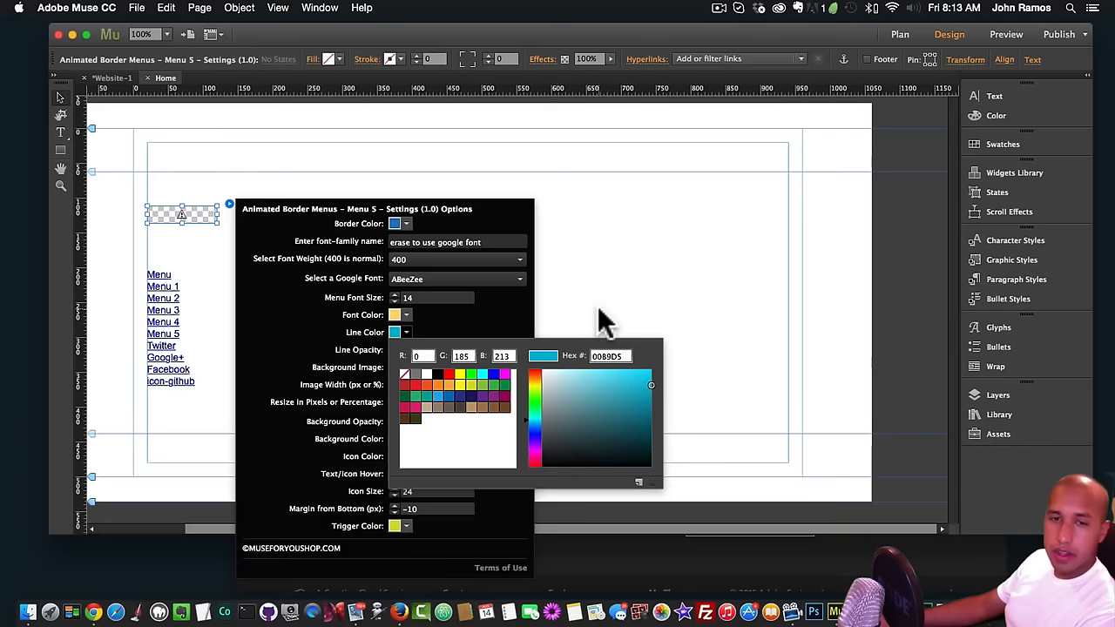
# - Preview the Home page in the browser and expand the border menu from its trigger icon
pyautogui.click(599, 308)
pyautogui.press('super+shift+e')
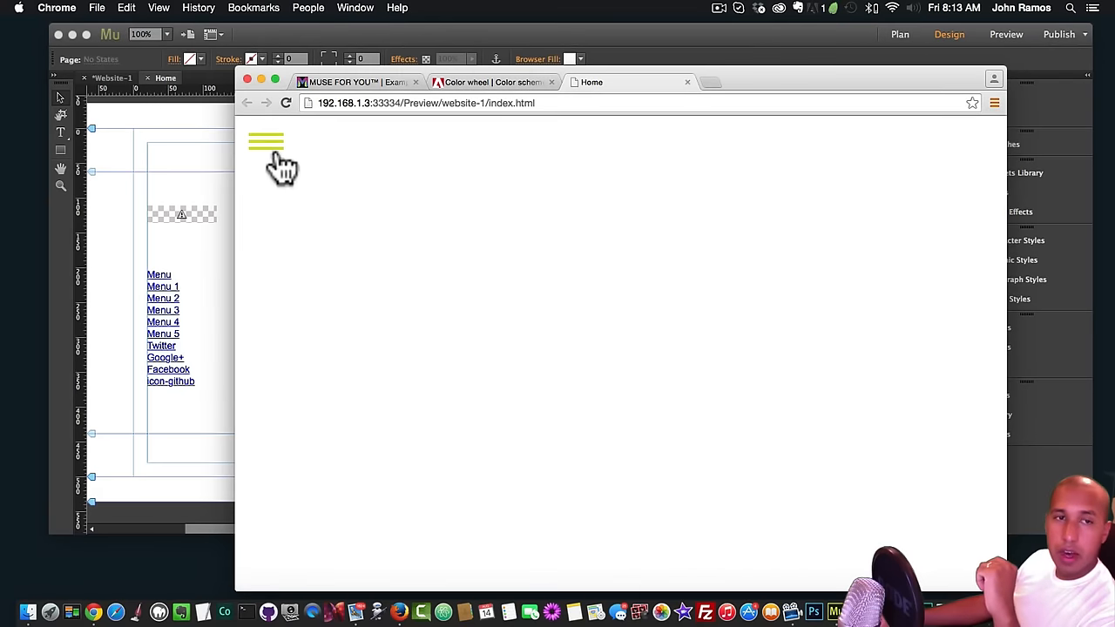
pyautogui.click(274, 148)
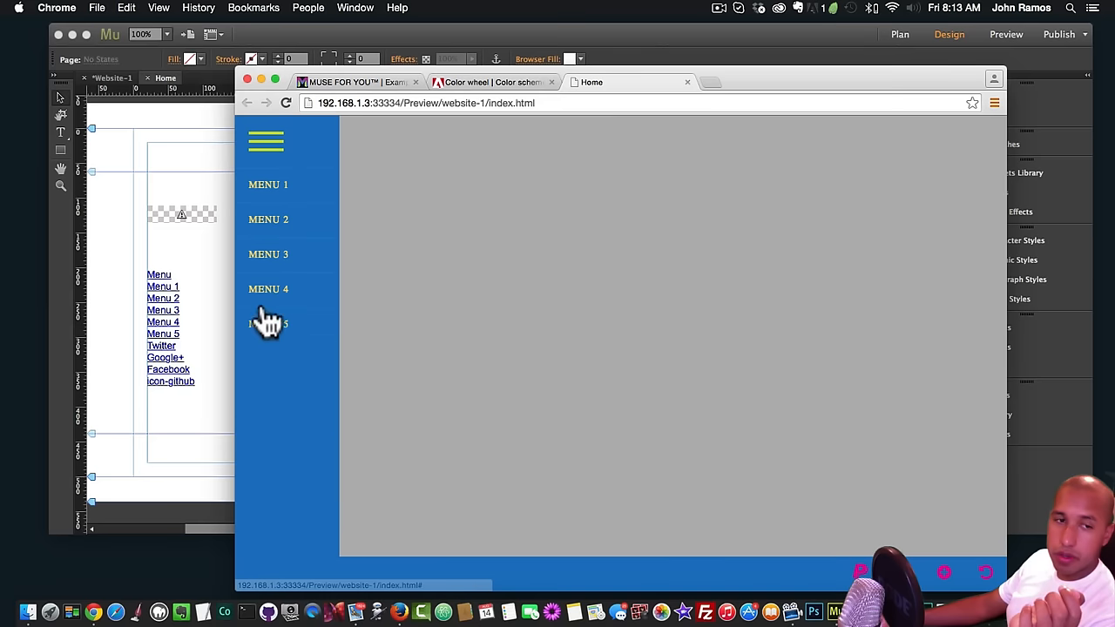
# - Collapse and expand the border menu several times in the browser preview to check its animation
pyautogui.click(270, 150)
pyautogui.click(270, 150)
pyautogui.click(272, 152)
pyautogui.click(274, 154)
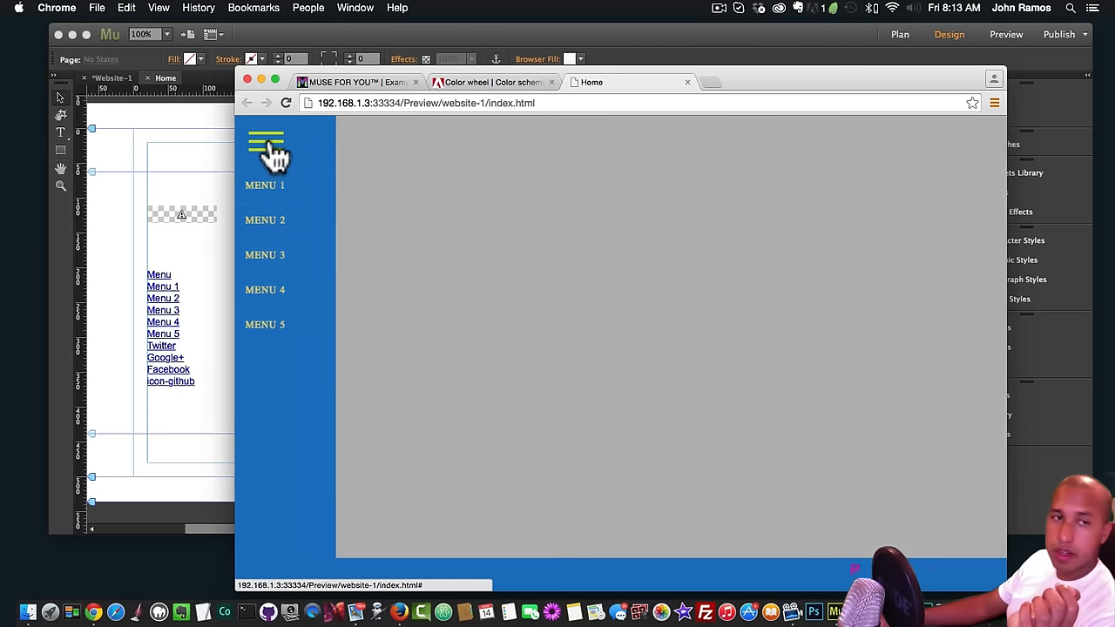
pyautogui.click(273, 154)
# - Inspect the Settings widget's Line Opacity option in Adobe Muse and recheck the expanded menu's lines in the Chrome preview
pyautogui.click(200, 217)
pyautogui.click(229, 204)
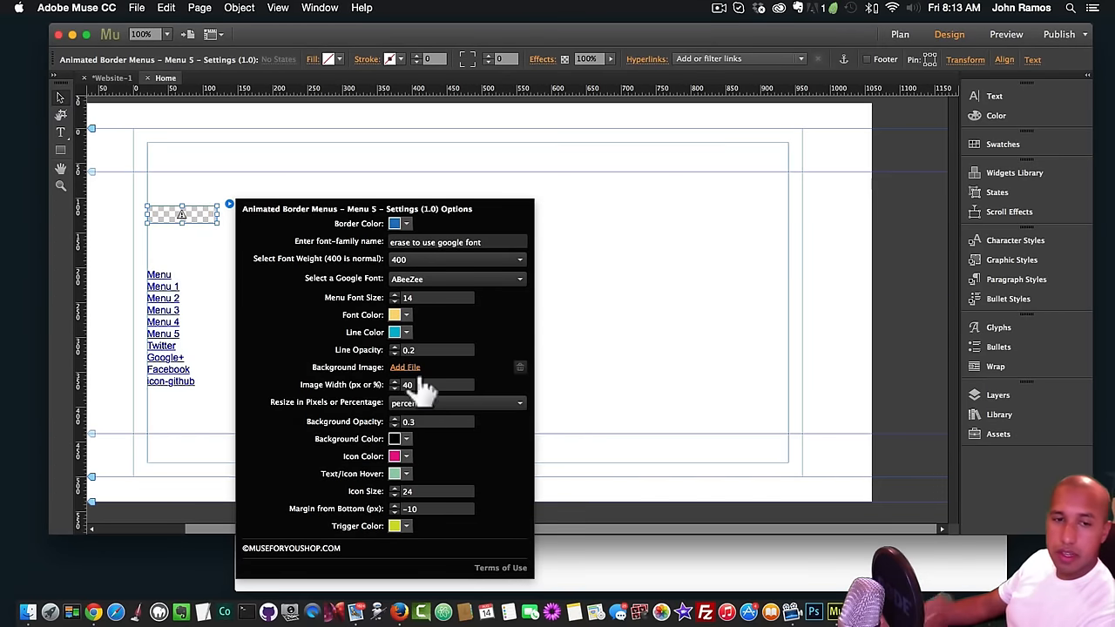
pyautogui.click(427, 348)
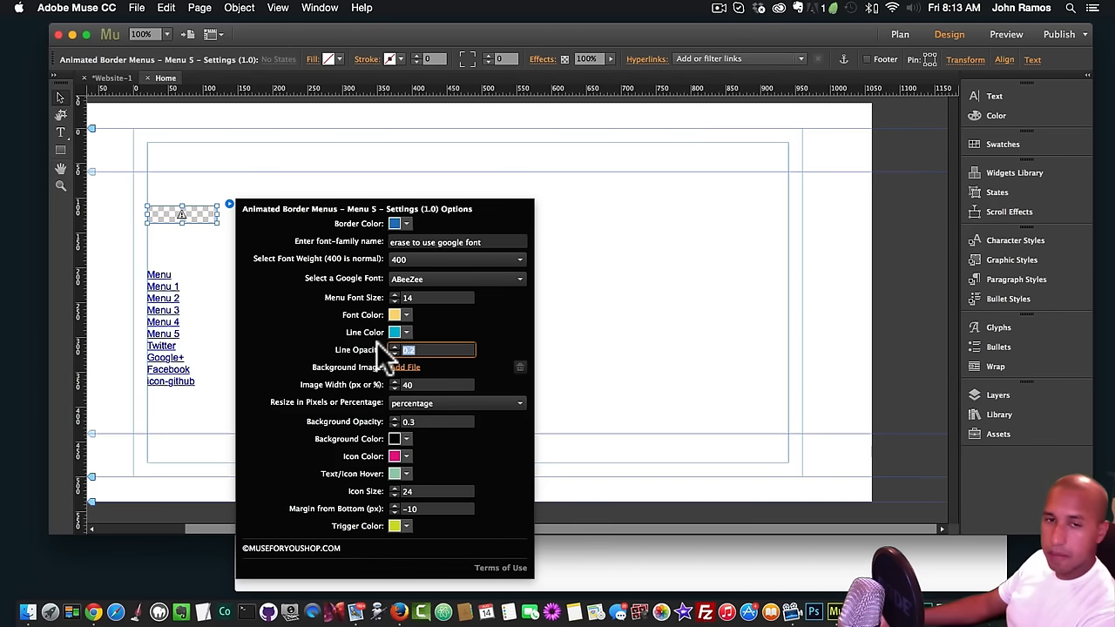
pyautogui.click(121, 434)
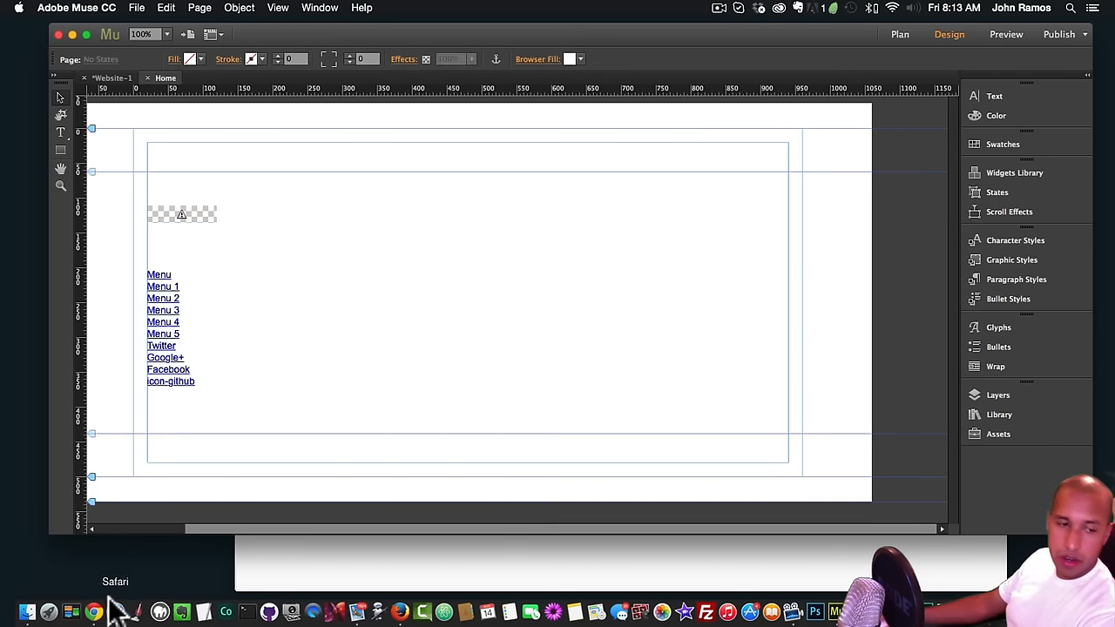
pyautogui.click(96, 612)
pyautogui.click(266, 143)
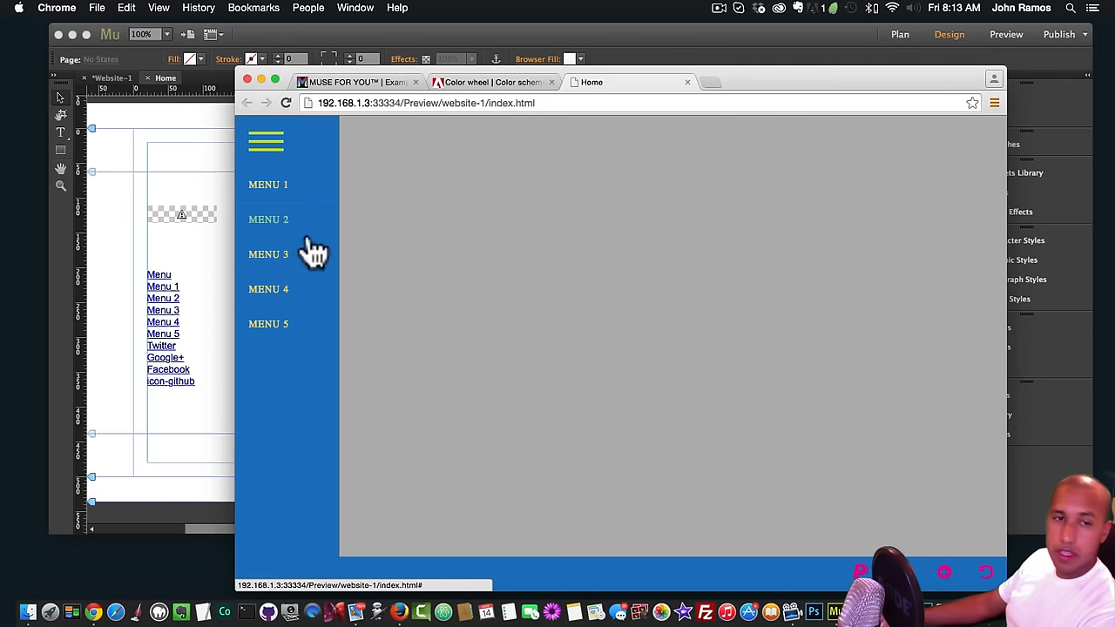
# - Switch back to Adobe Muse, set the Settings widget's Line Opacity to 1, and preview the expanded menu in the browser
pyautogui.click(186, 198)
pyautogui.click(194, 213)
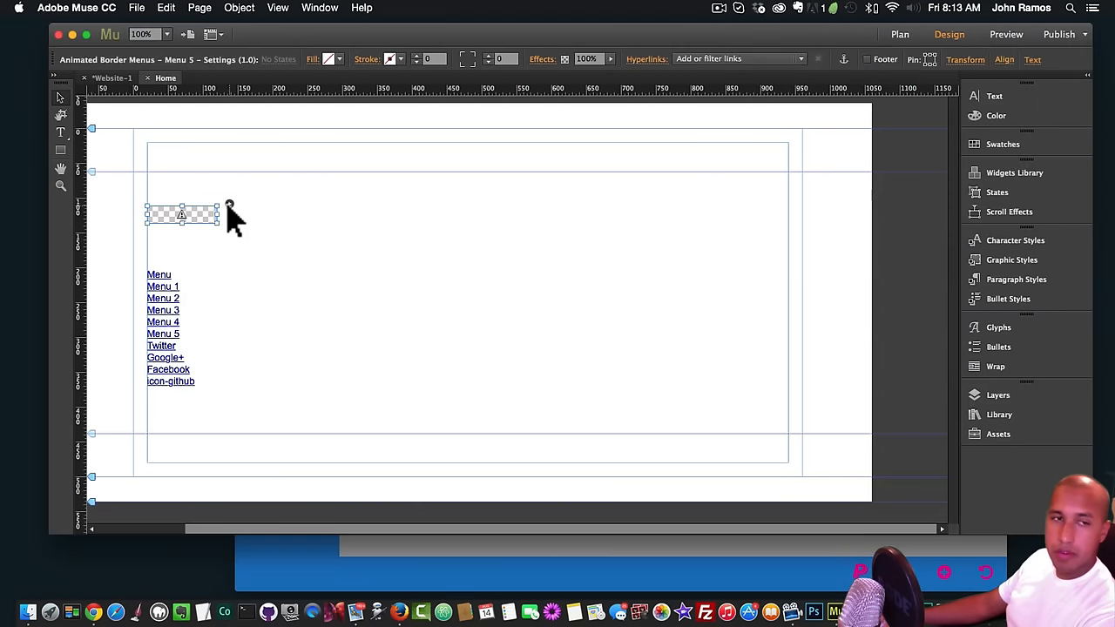
pyautogui.click(228, 204)
pyautogui.click(409, 349)
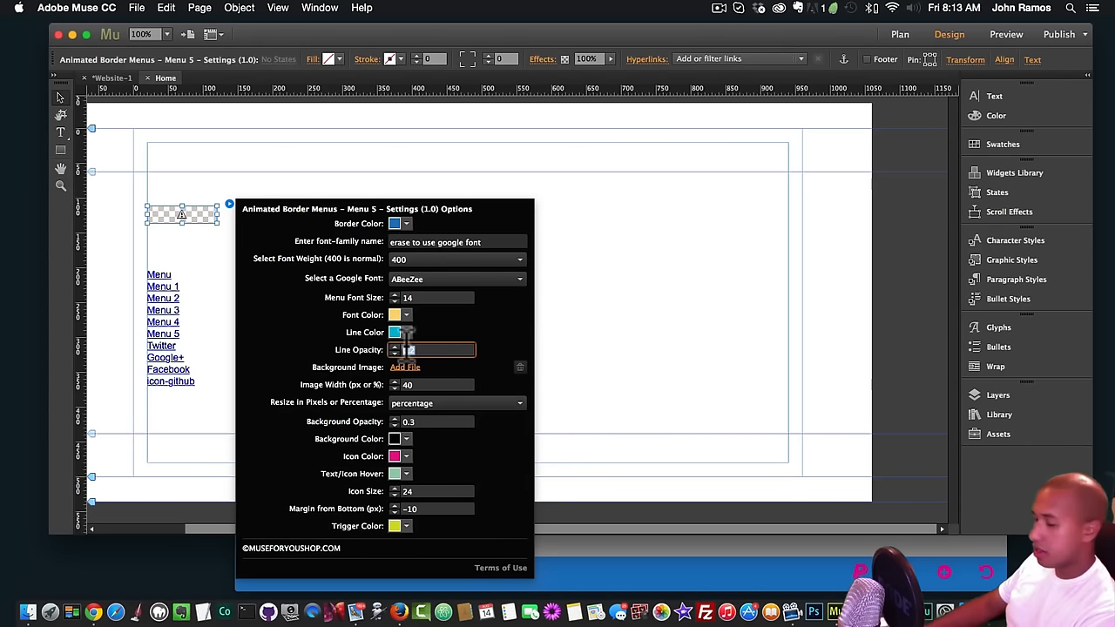
pyautogui.write('1')
pyautogui.press('Return')
pyautogui.click(662, 315)
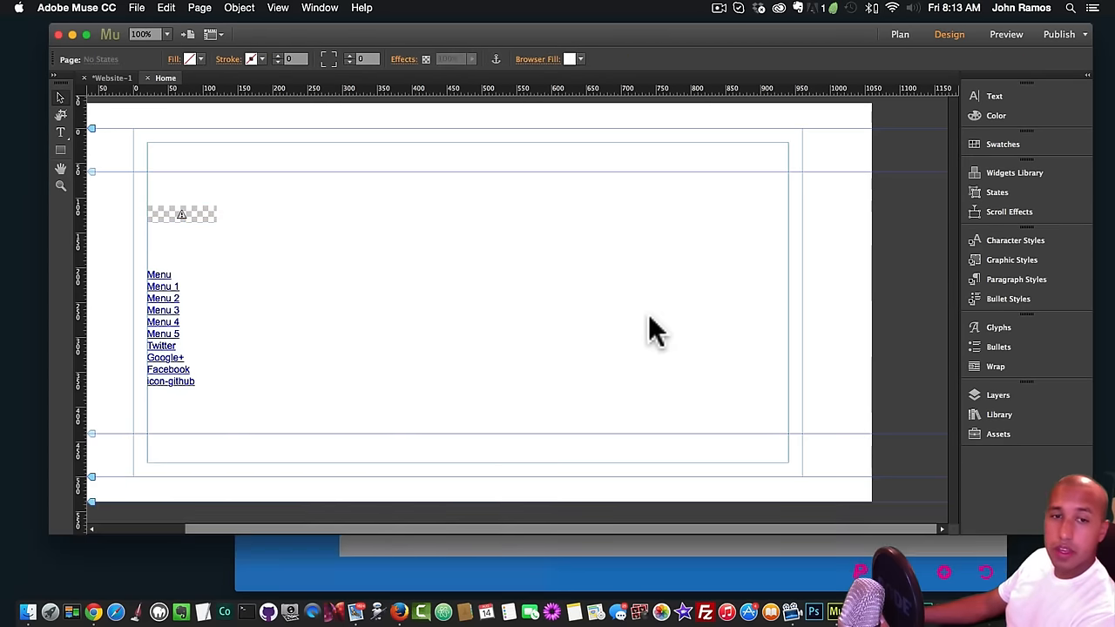
pyautogui.press('shift+super+e')
pyautogui.click(270, 155)
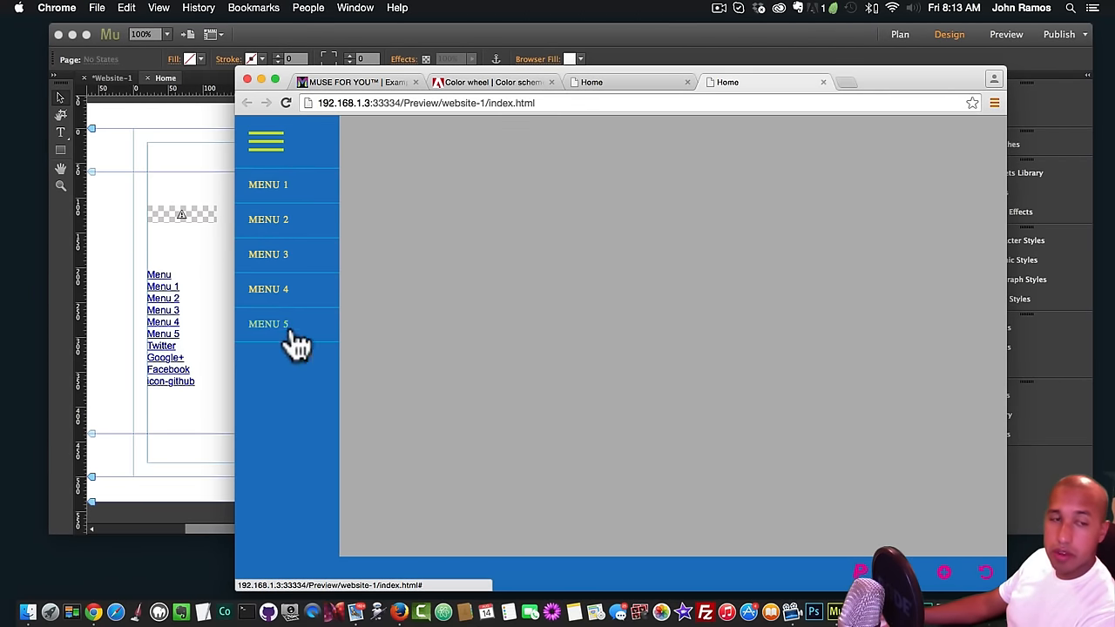
# - Return to Adobe Muse and add muse-for-you-facebook-profile-picture.png as the Settings widget's Background Image
pyautogui.click(206, 219)
pyautogui.click(227, 205)
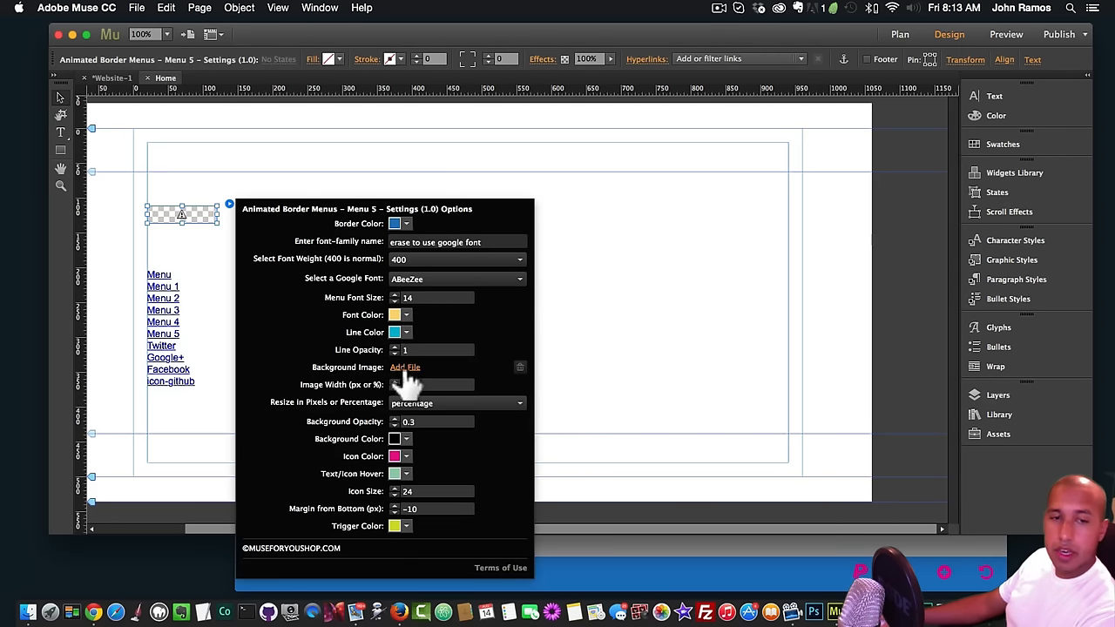
pyautogui.click(404, 367)
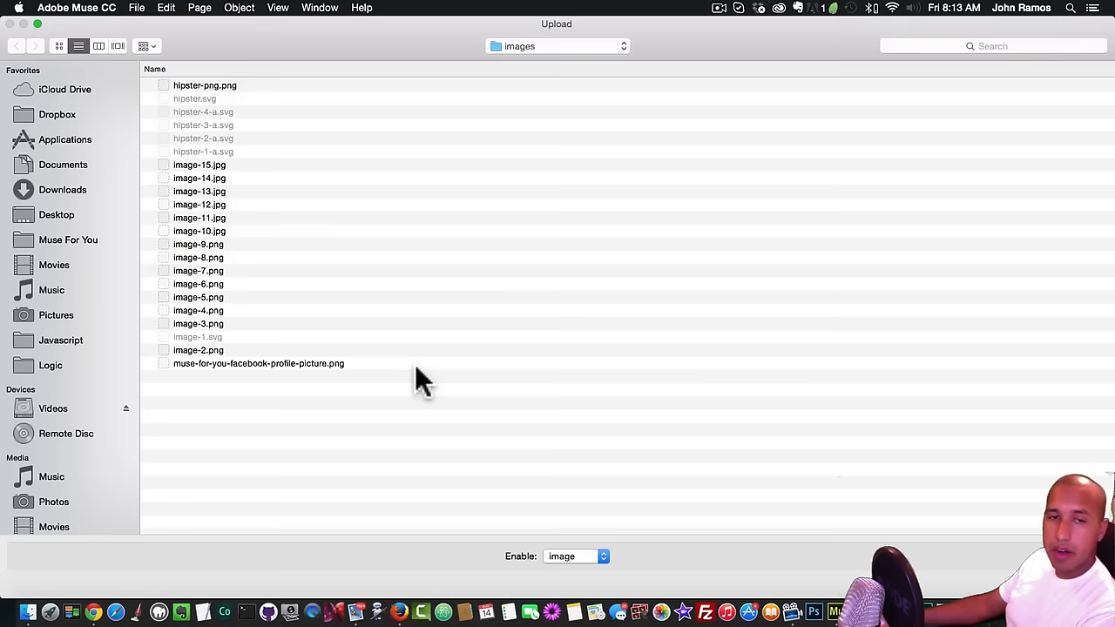
pyautogui.click(254, 362)
pyautogui.doubleClick(254, 363)
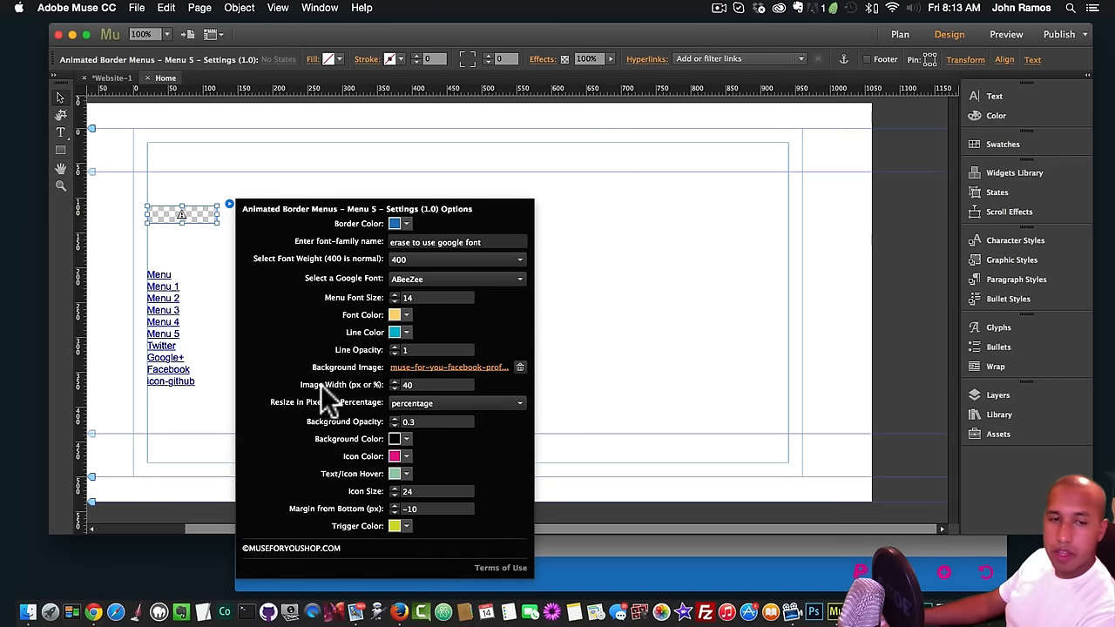
# - Close the widget options and preview the Home page in the browser with the border menu expanded to check the background image
pyautogui.doubleClick(409, 384)
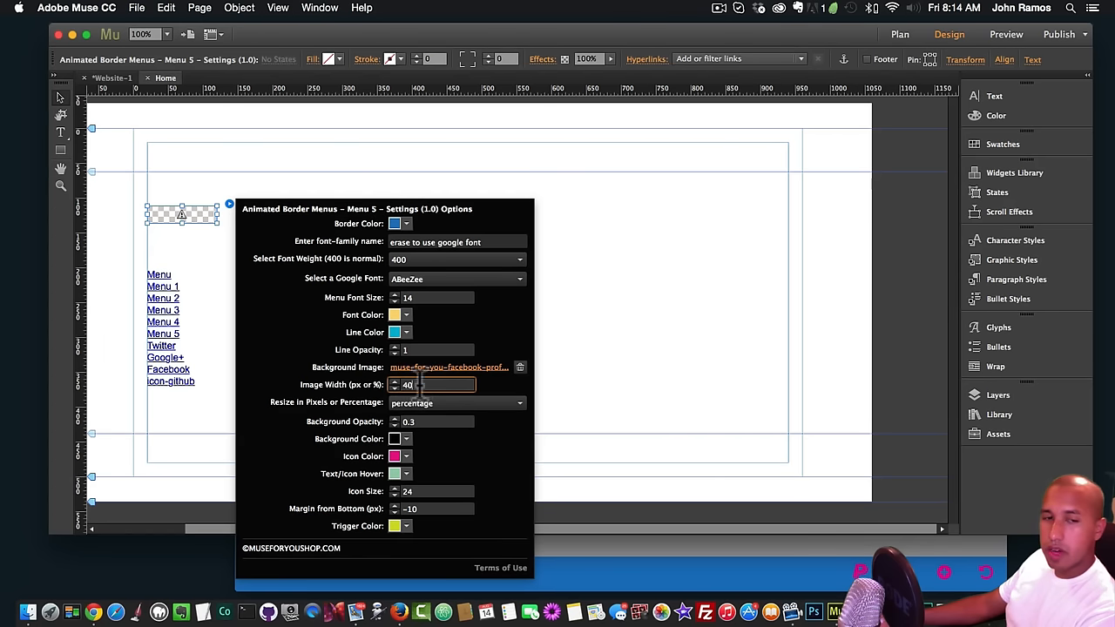
pyautogui.click(629, 391)
pyautogui.click(597, 391)
pyautogui.press('shift+super+e')
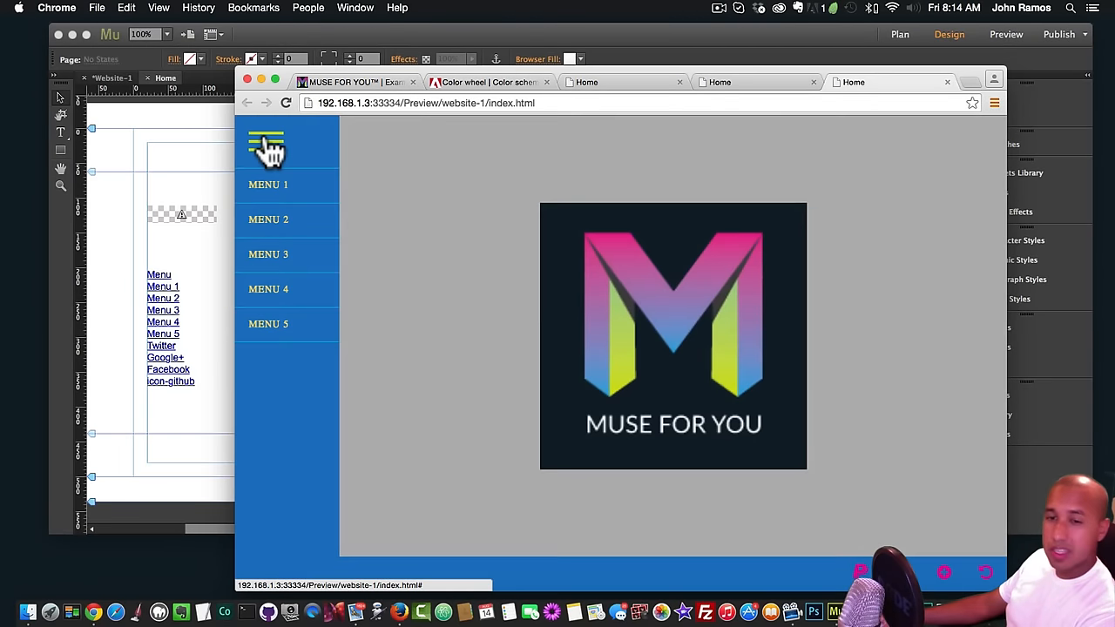
pyautogui.click(270, 154)
# - Switch back to Adobe Muse and set the Settings widget's background Image Width to 20 percent
pyautogui.click(211, 214)
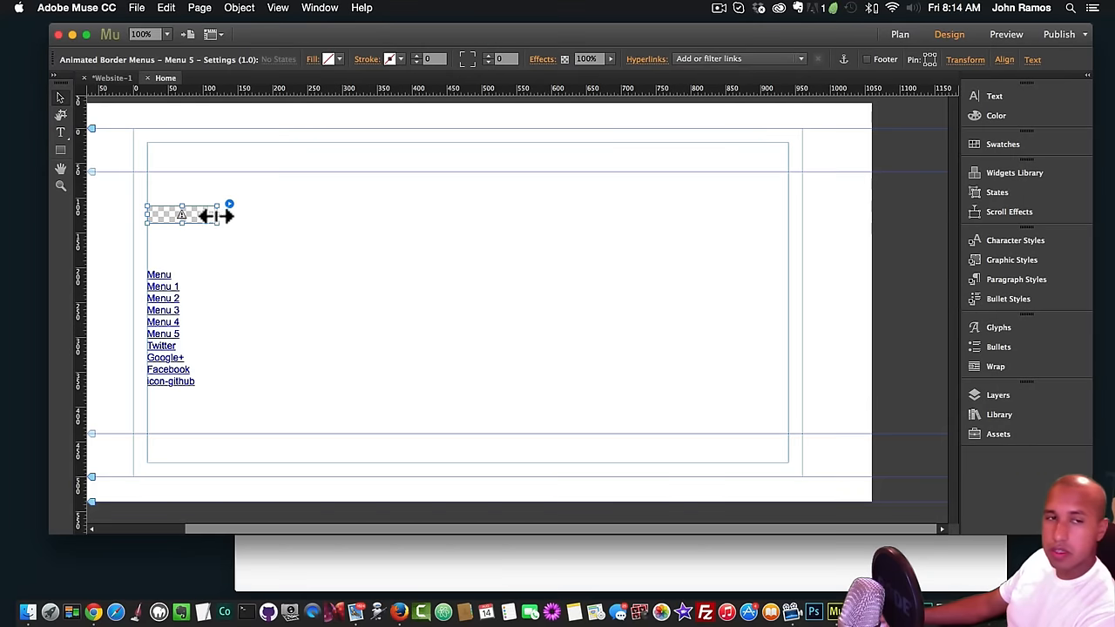
pyautogui.click(227, 204)
pyautogui.click(389, 384)
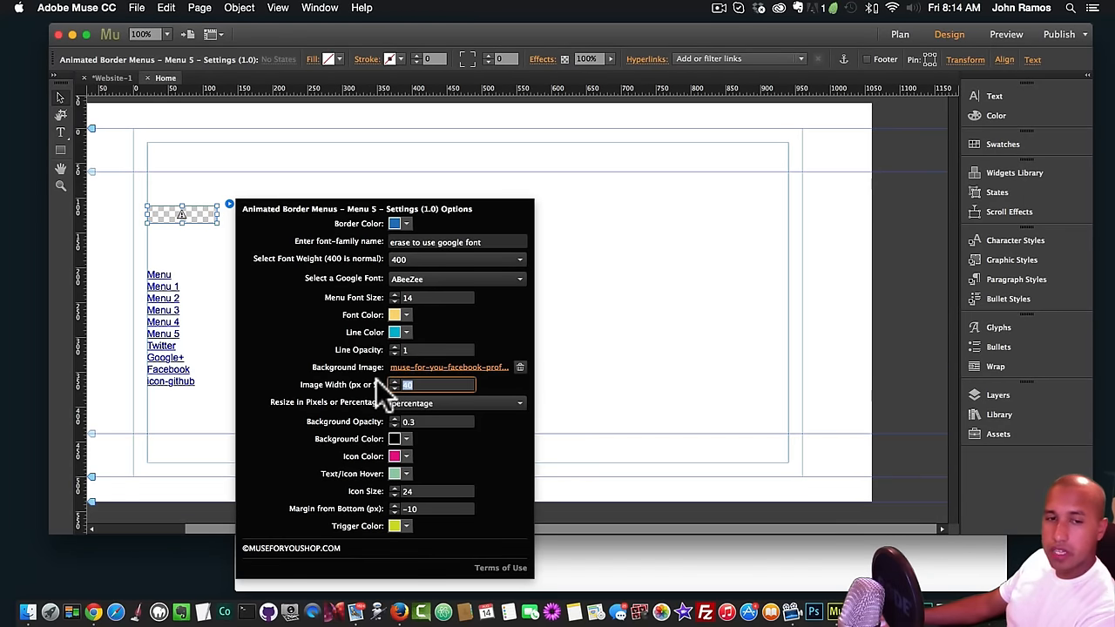
pyautogui.write('20')
pyautogui.press('Return')
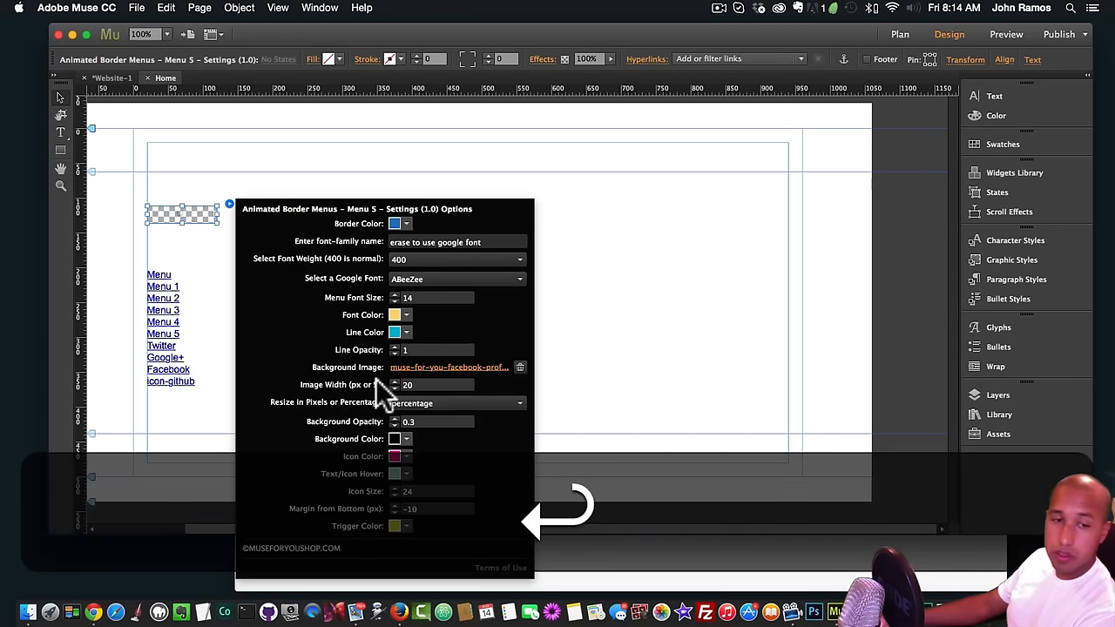
# - Preview the Home page in the browser, narrow the window to check the image's scaling, and collapse the menu
pyautogui.press('super+shift+e')
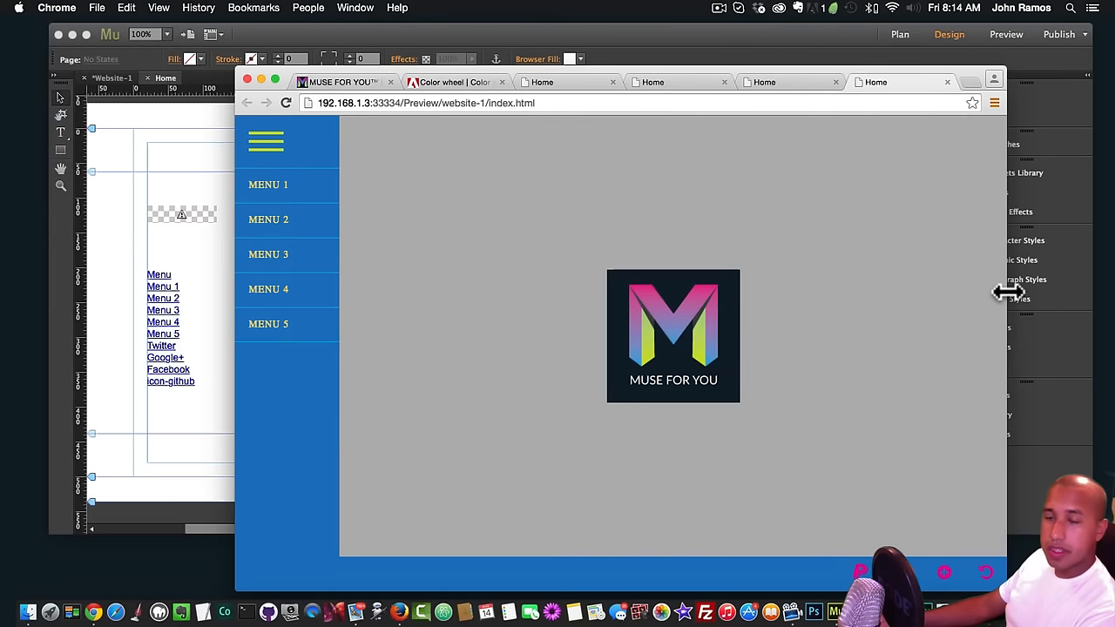
pyautogui.moveTo(1008, 292); pyautogui.dragTo(930, 300)
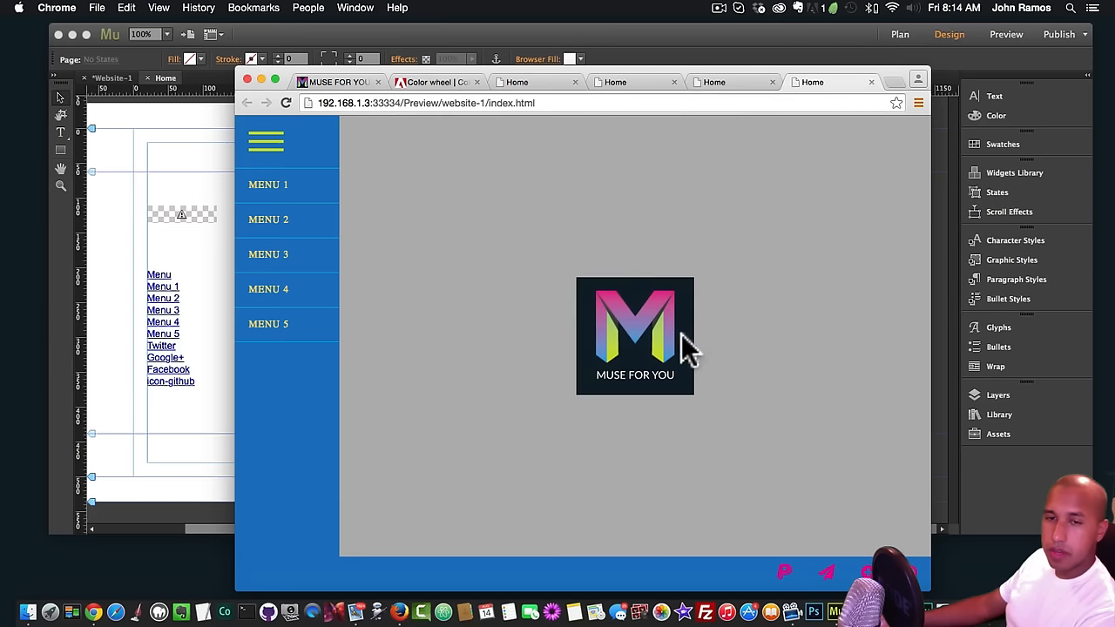
pyautogui.click(277, 141)
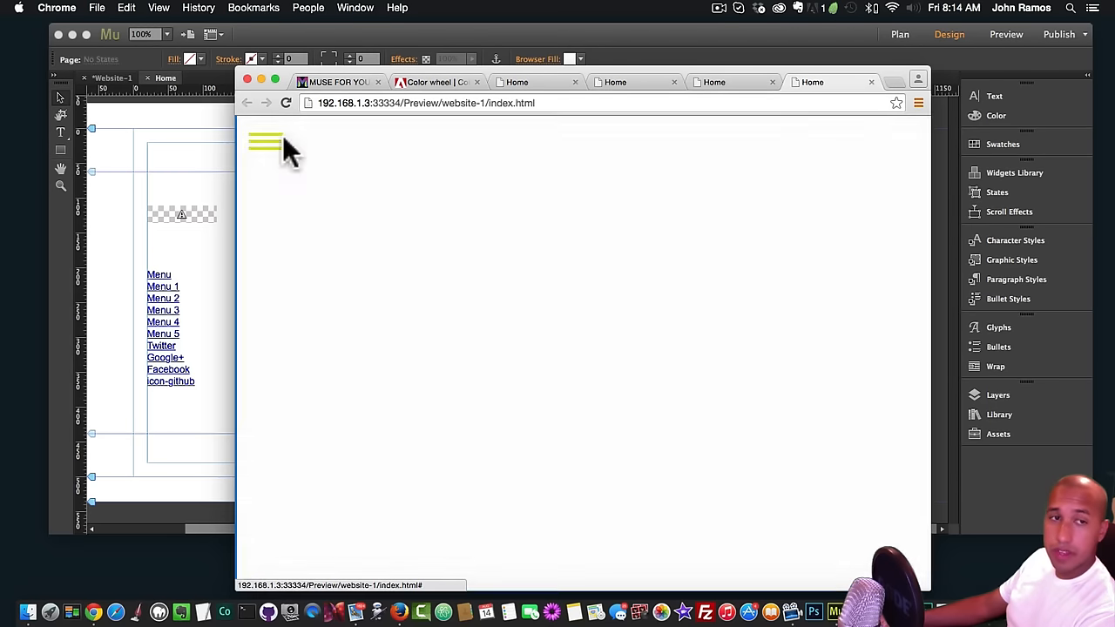
# - Check the widget's Background Color option in Adobe Muse and copy the pink hex code F15E88 from the Adobe Color theme in Chrome
pyautogui.click(214, 219)
pyautogui.click(228, 204)
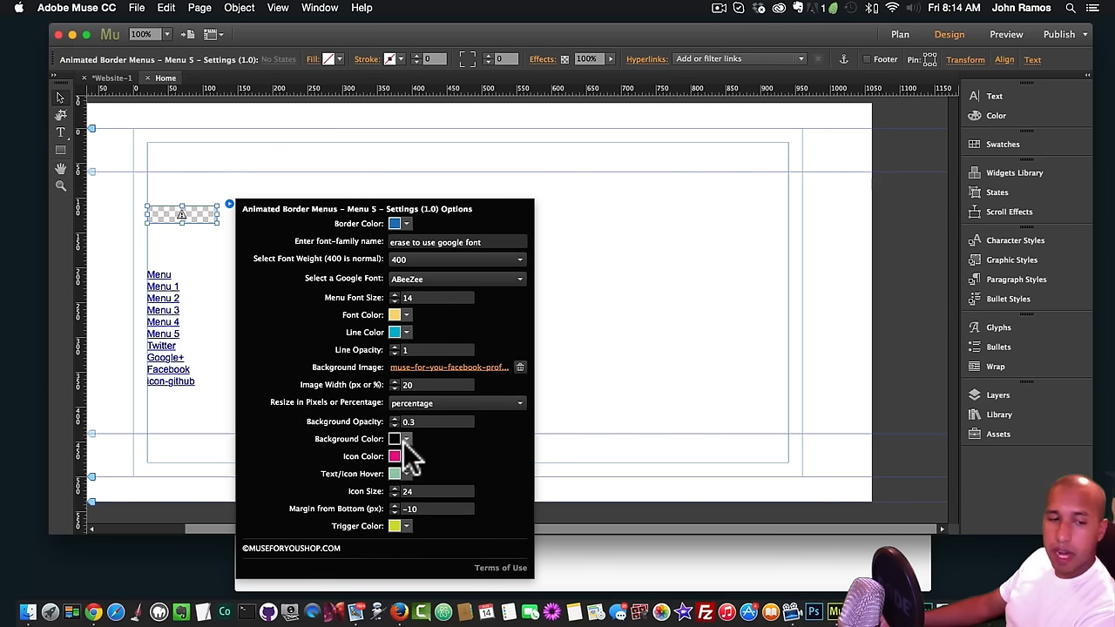
pyautogui.click(113, 599)
pyautogui.click(475, 80)
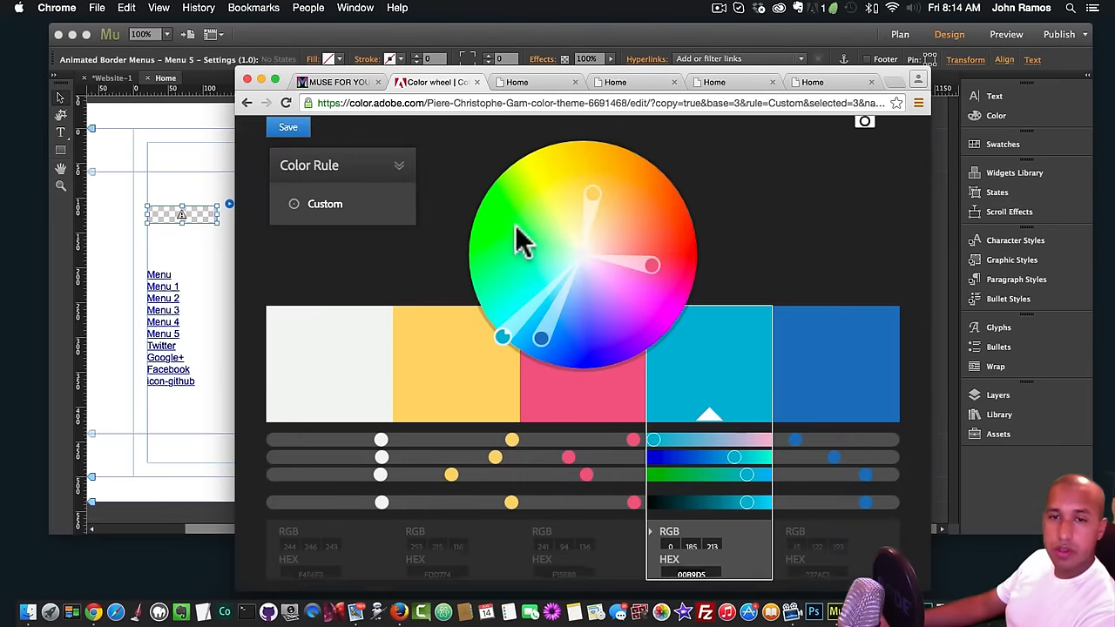
pyautogui.click(580, 424)
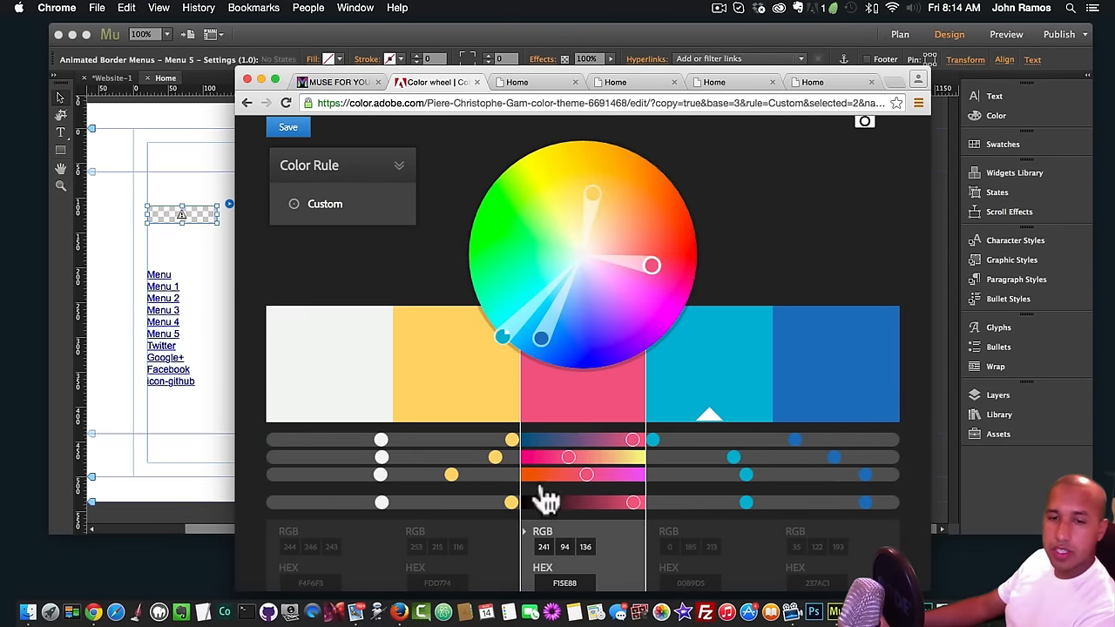
pyautogui.doubleClick(564, 582)
pyautogui.press('super+c')
# - Switch back to Adobe Muse and set the Settings widget's Background Color to F15E88
pyautogui.click(187, 213)
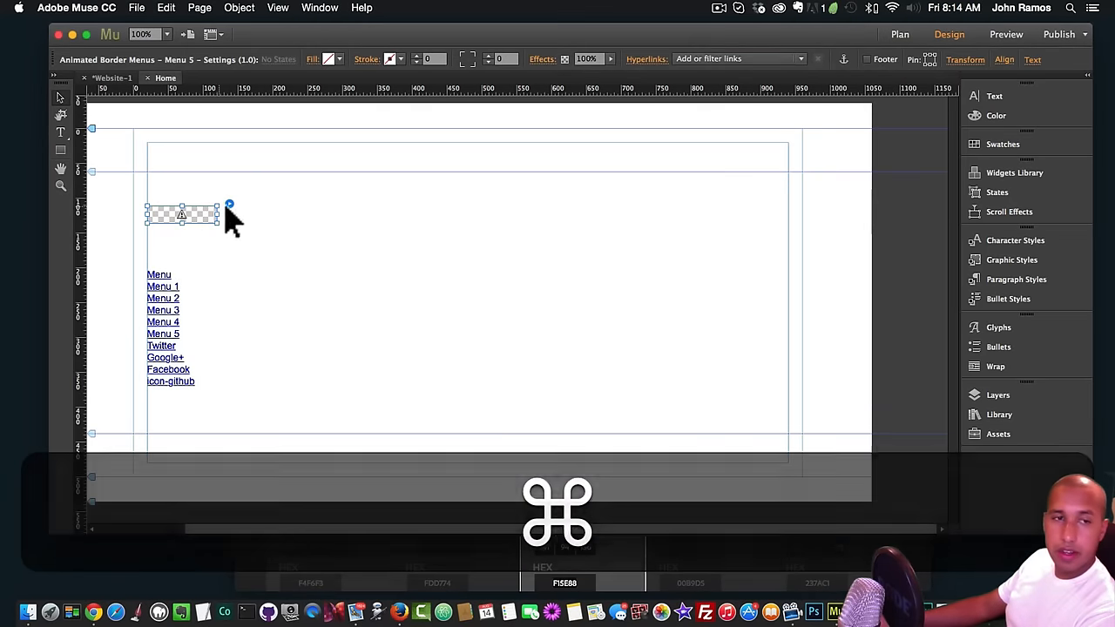
pyautogui.click(228, 204)
pyautogui.click(392, 455)
pyautogui.click(389, 457)
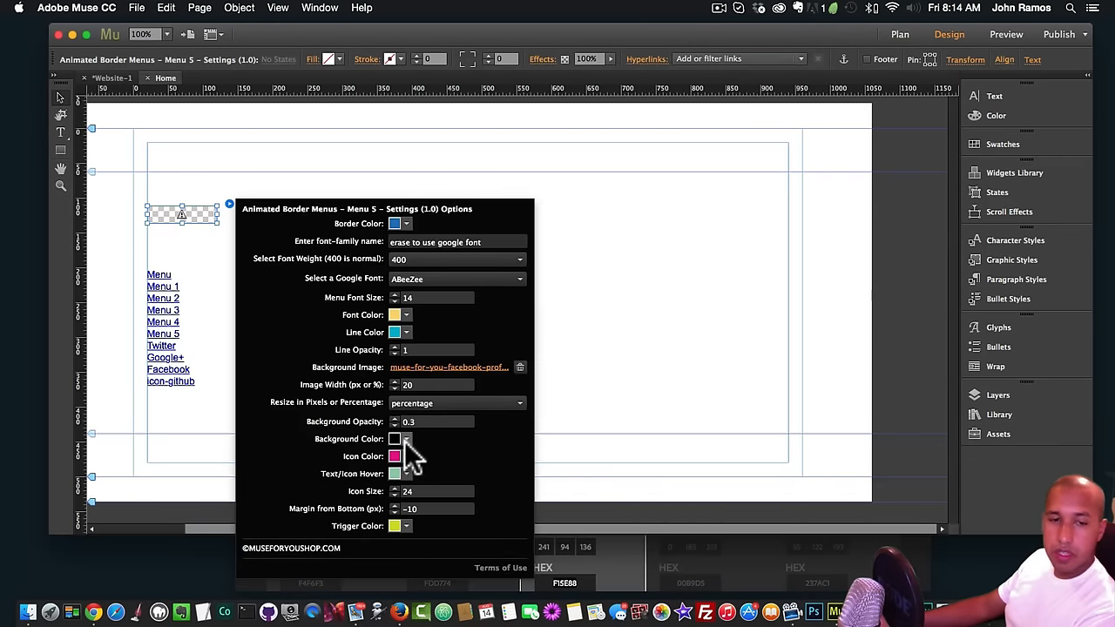
pyautogui.click(395, 439)
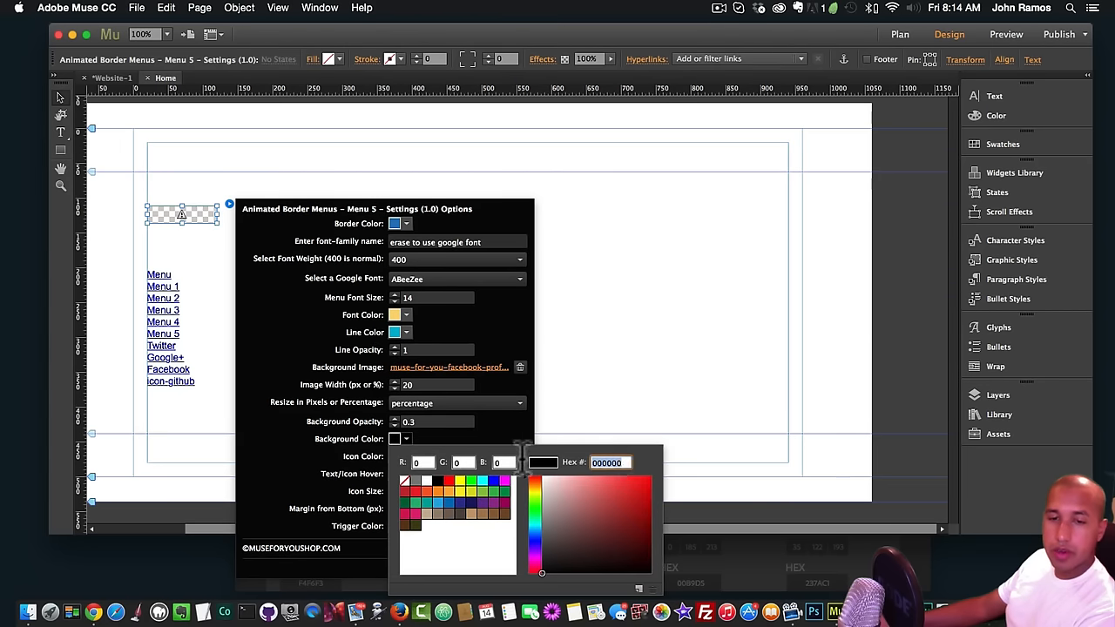
pyautogui.press('super+v')
pyautogui.press('Return')
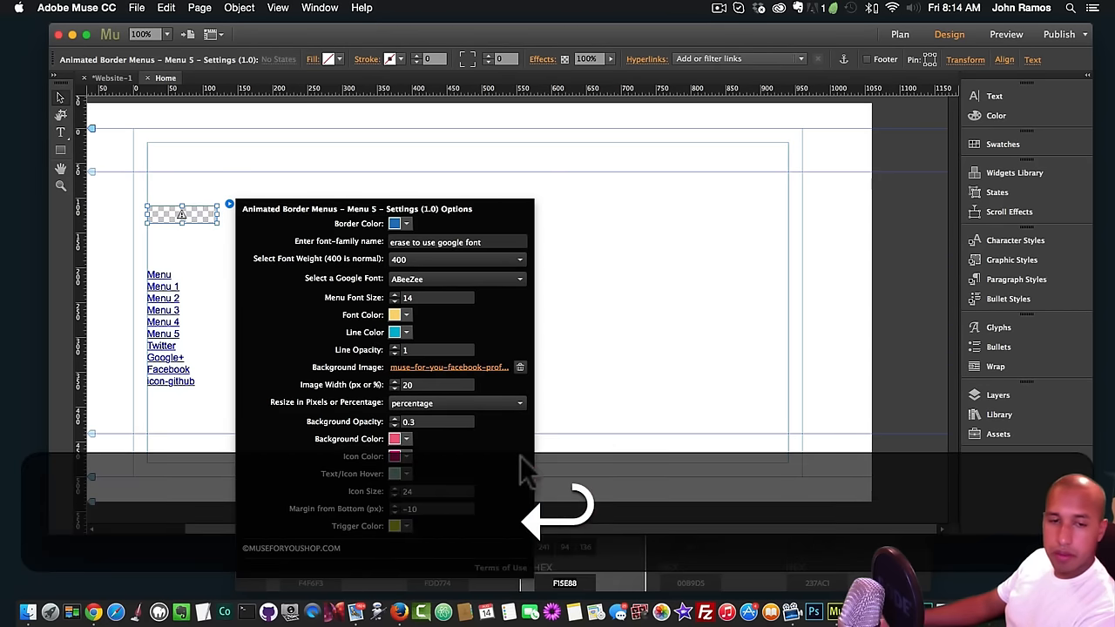
pyautogui.click(394, 456)
pyautogui.click(610, 462)
pyautogui.press('super+v')
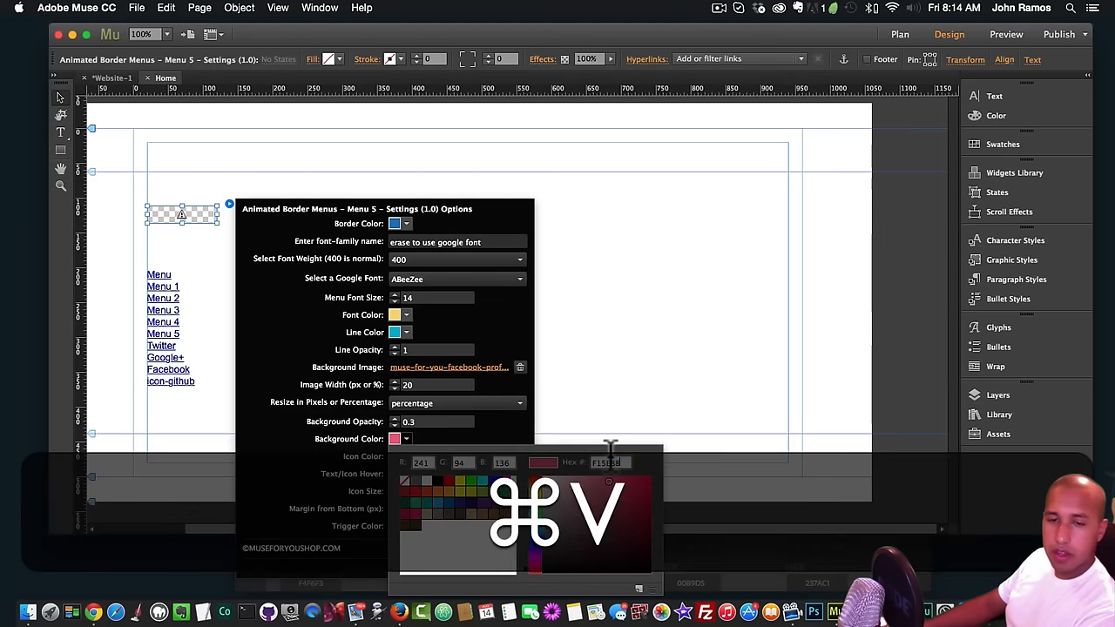
pyautogui.press('super+Return')
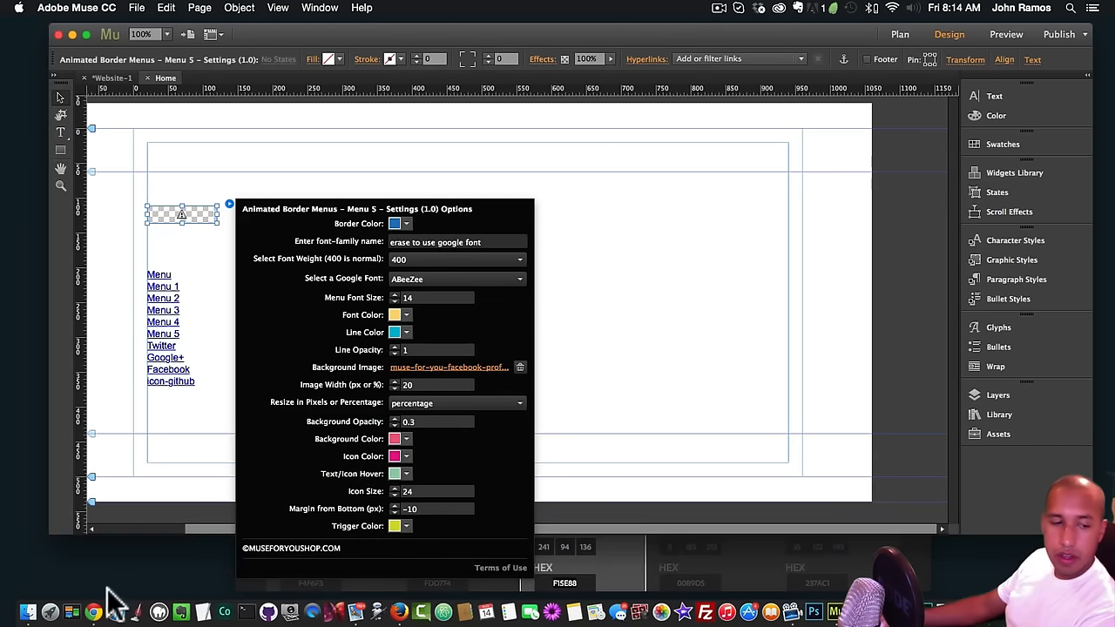
# - Return to the Adobe Color theme in Chrome and copy the off-white color's hex code F4F6F3
pyautogui.click(93, 612)
pyautogui.click(318, 364)
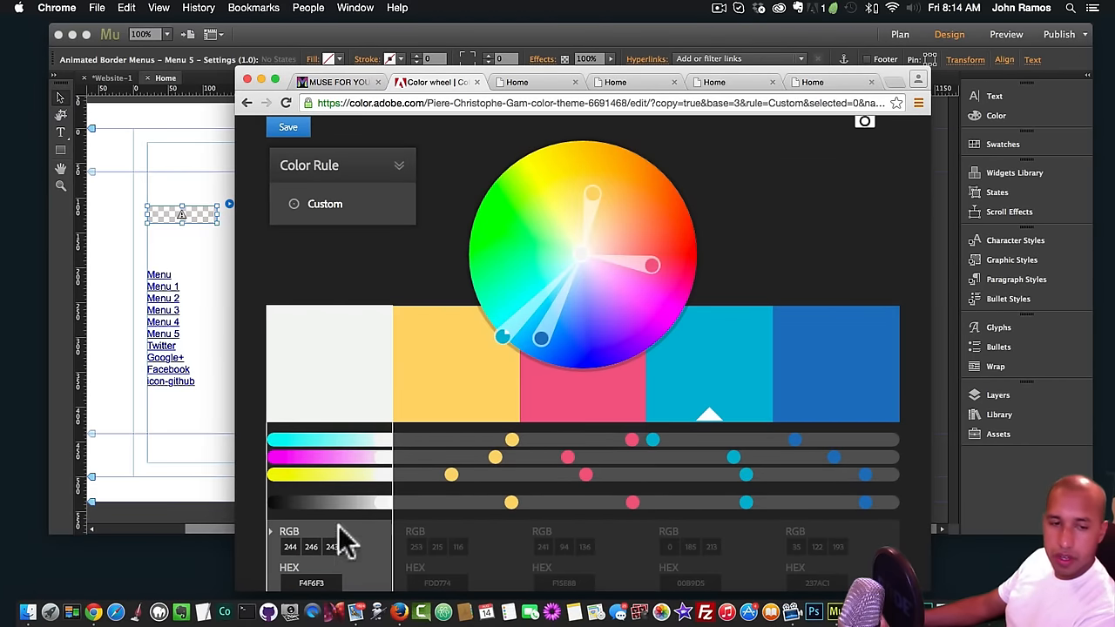
pyautogui.click(344, 583)
pyautogui.press('super+c')
# - Switch back to Adobe Muse and set the Settings widget's Icon Color to F4F6F3
pyautogui.click(208, 371)
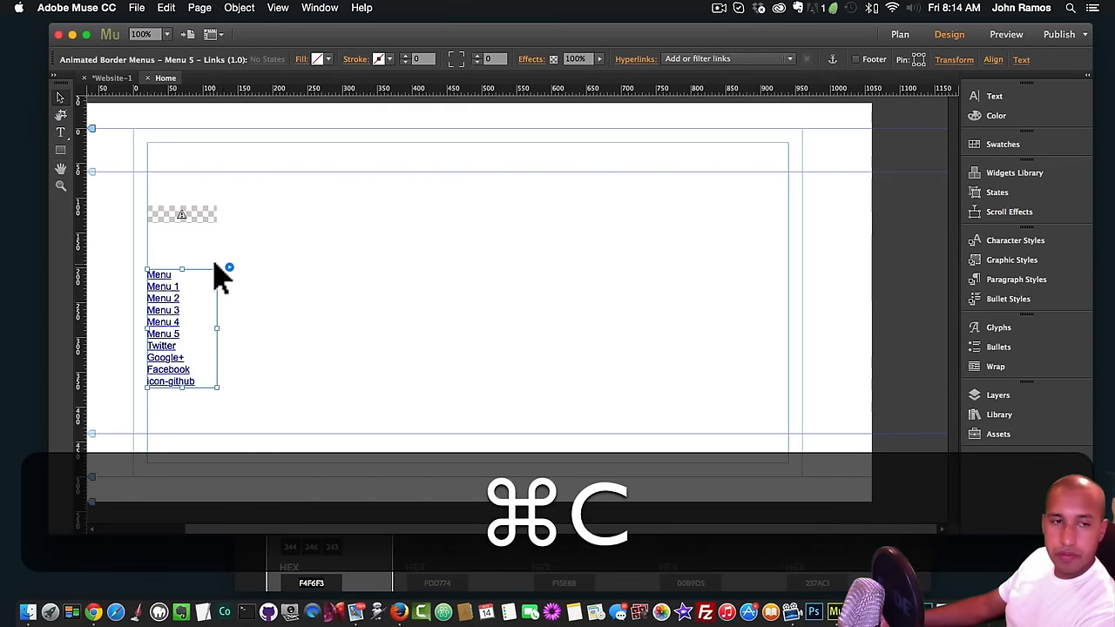
pyautogui.click(209, 216)
pyautogui.click(230, 205)
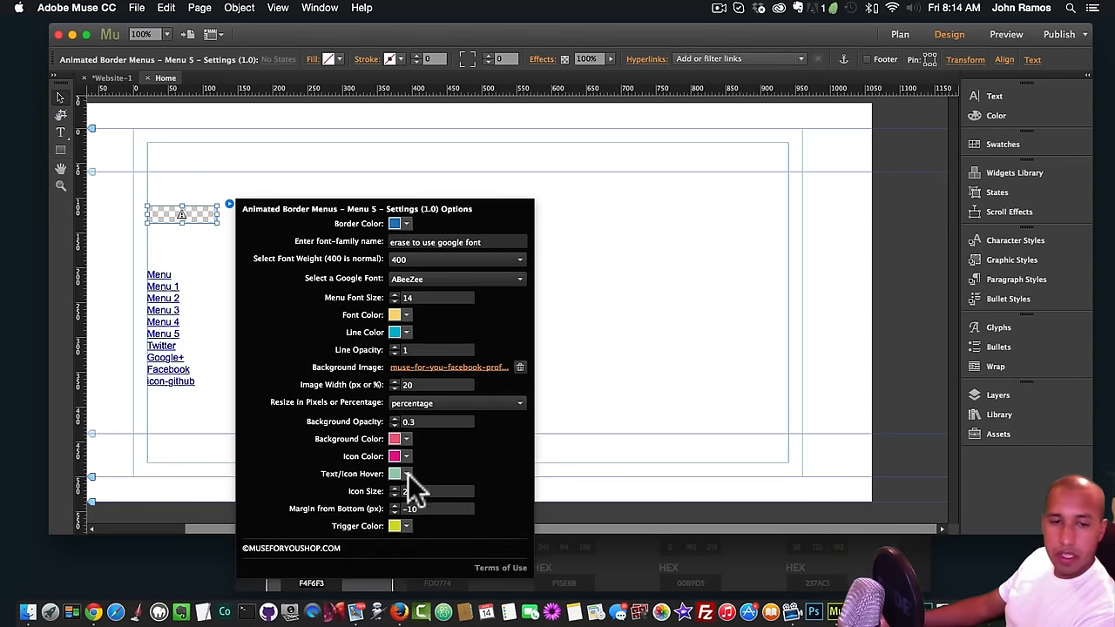
pyautogui.click(406, 454)
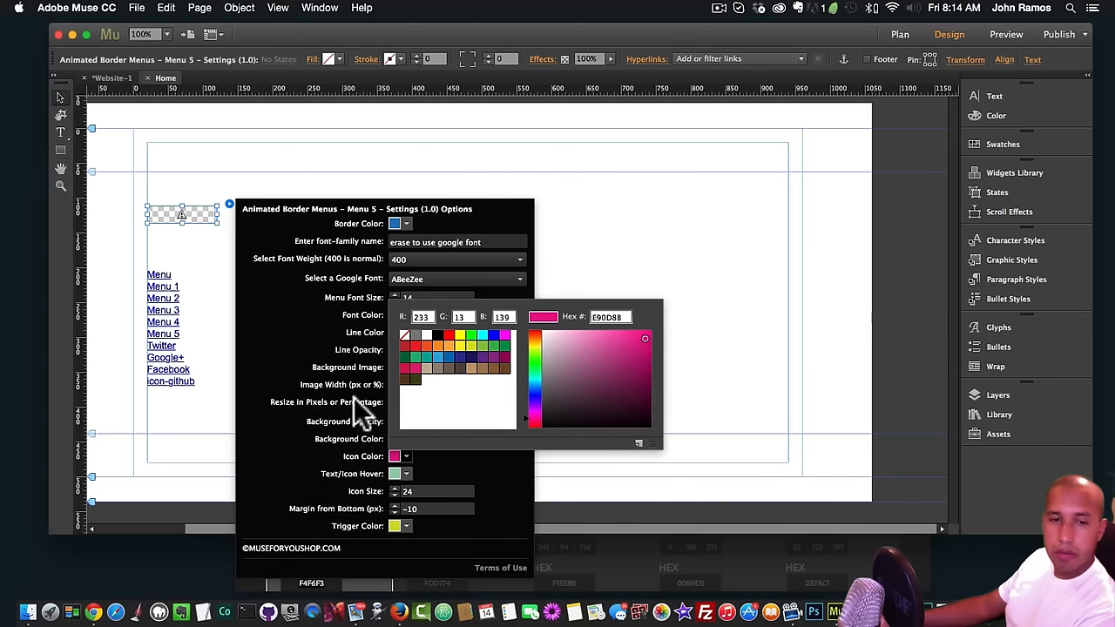
pyautogui.press('super+v')
pyautogui.press('super+Return')
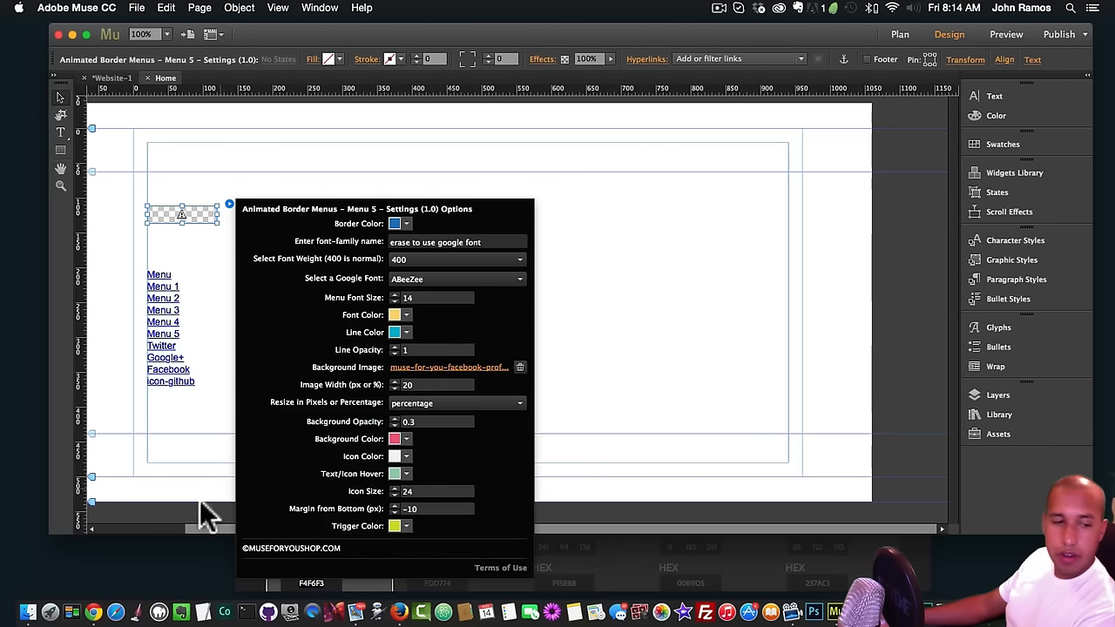
# - Switch to the Adobe Color theme in Chrome and copy the yellow color's hex code FDD774
pyautogui.click(83, 588)
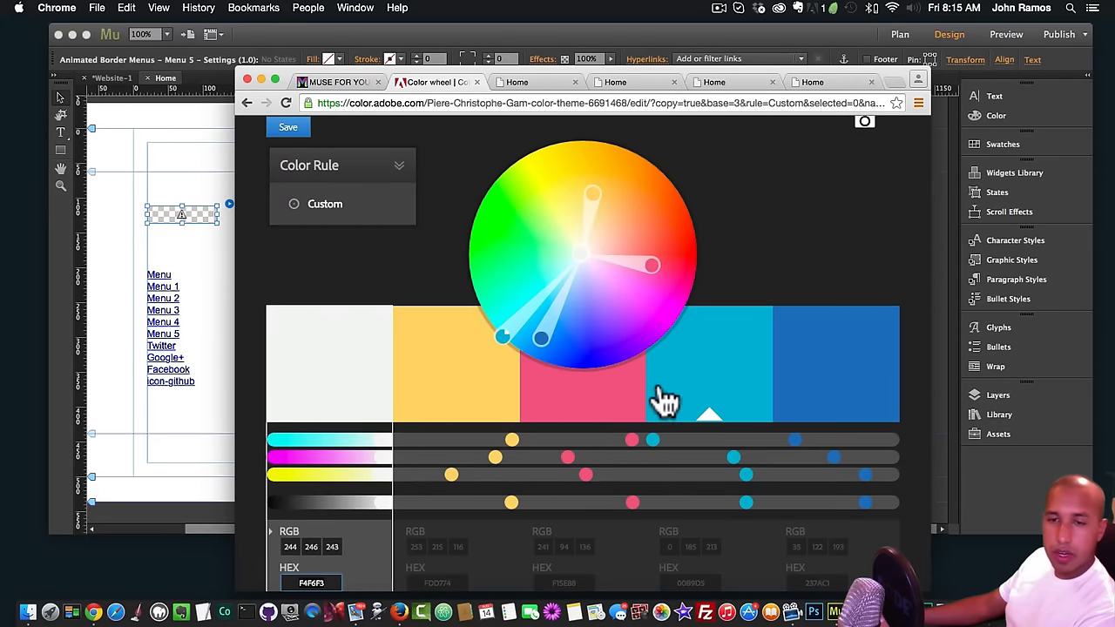
pyautogui.click(457, 412)
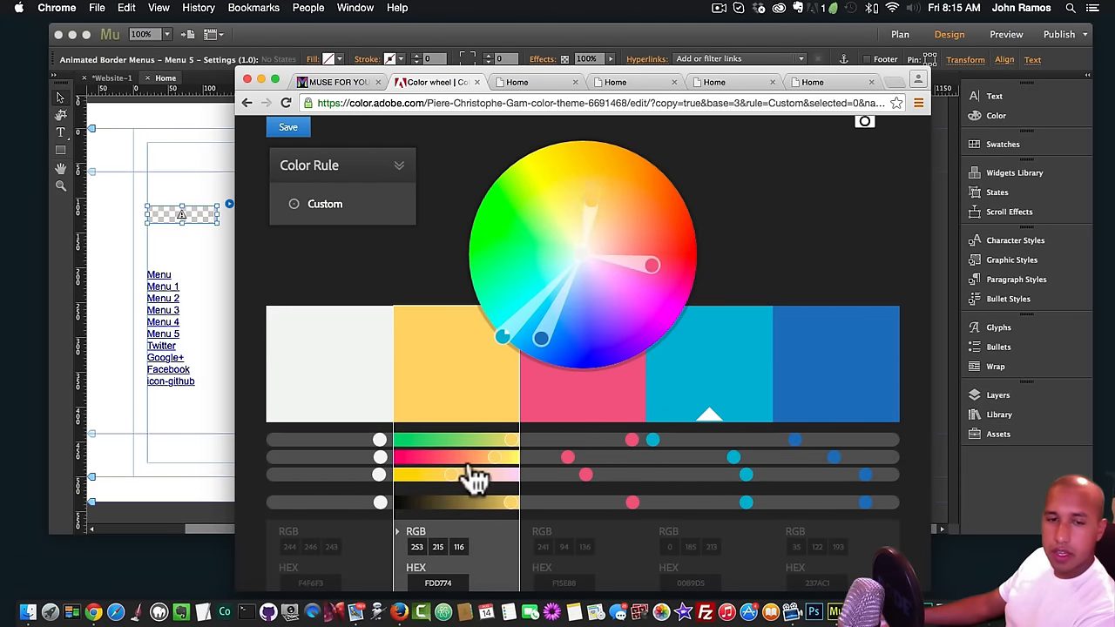
pyautogui.click(438, 582)
pyautogui.press('cmd+c')
# - Switch back to Adobe Muse and set the Settings widget's Trigger Color to FDD774
pyautogui.click(162, 407)
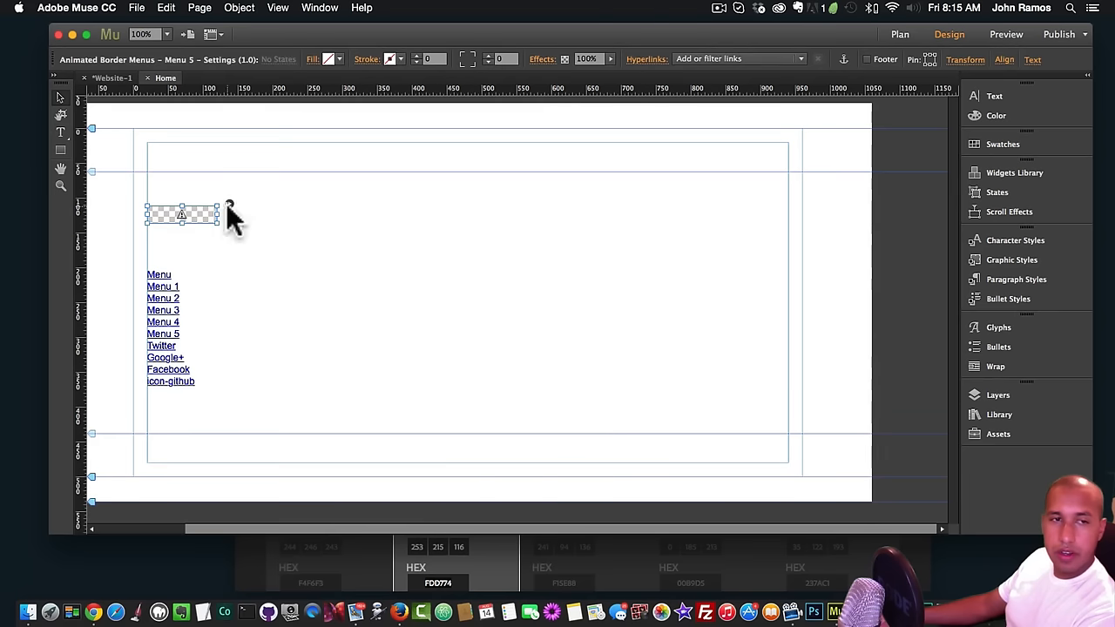
pyautogui.click(228, 204)
pyautogui.click(408, 526)
pyautogui.doubleClick(608, 390)
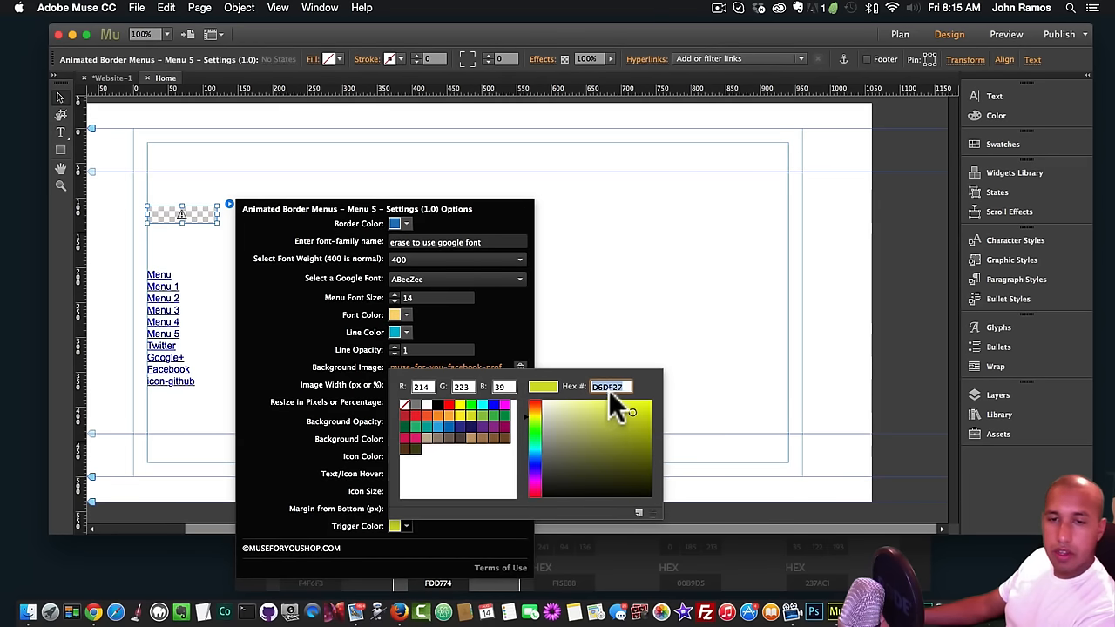
pyautogui.press('super+v')
pyautogui.press('super+Return')
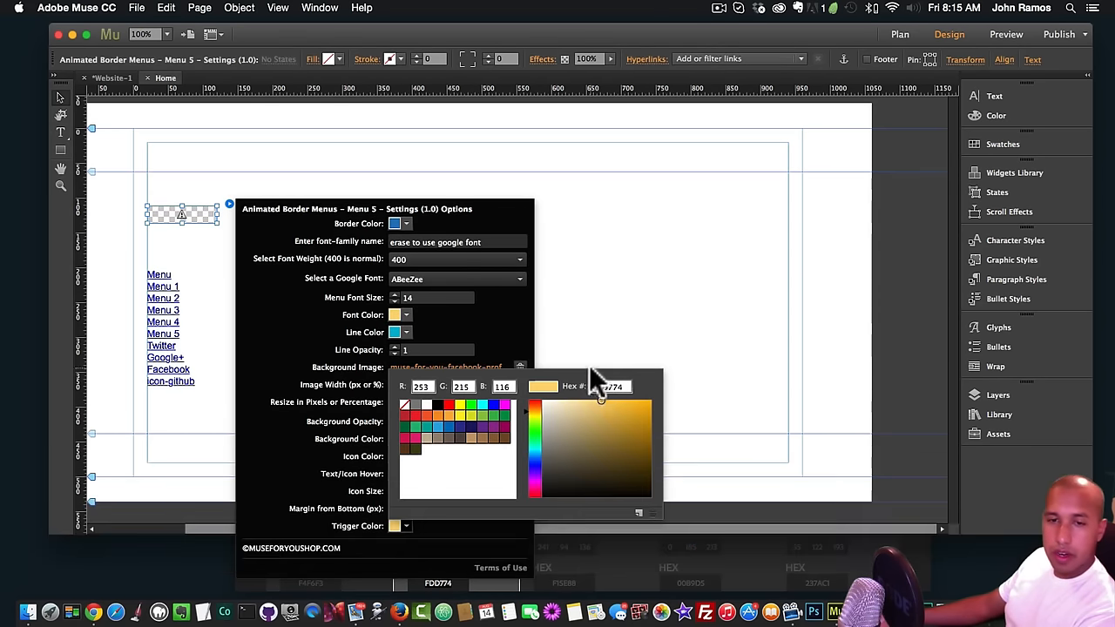
pyautogui.press('Return')
pyautogui.press('Return')
# - Preview the page in the browser and open the border menu
pyautogui.press('shift+super+e')
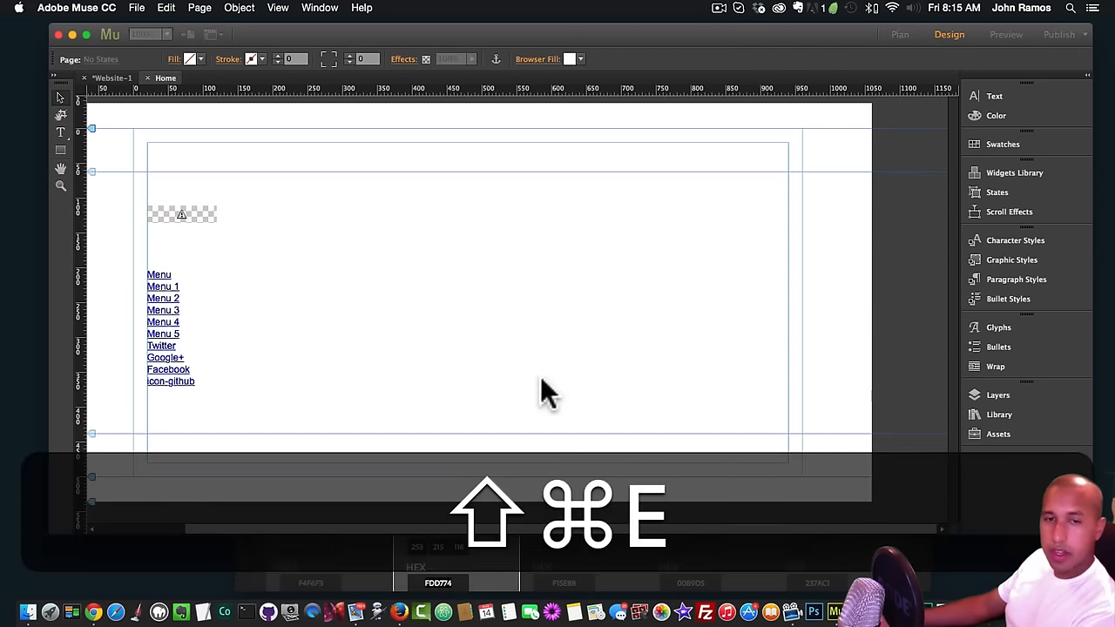
pyautogui.click(276, 148)
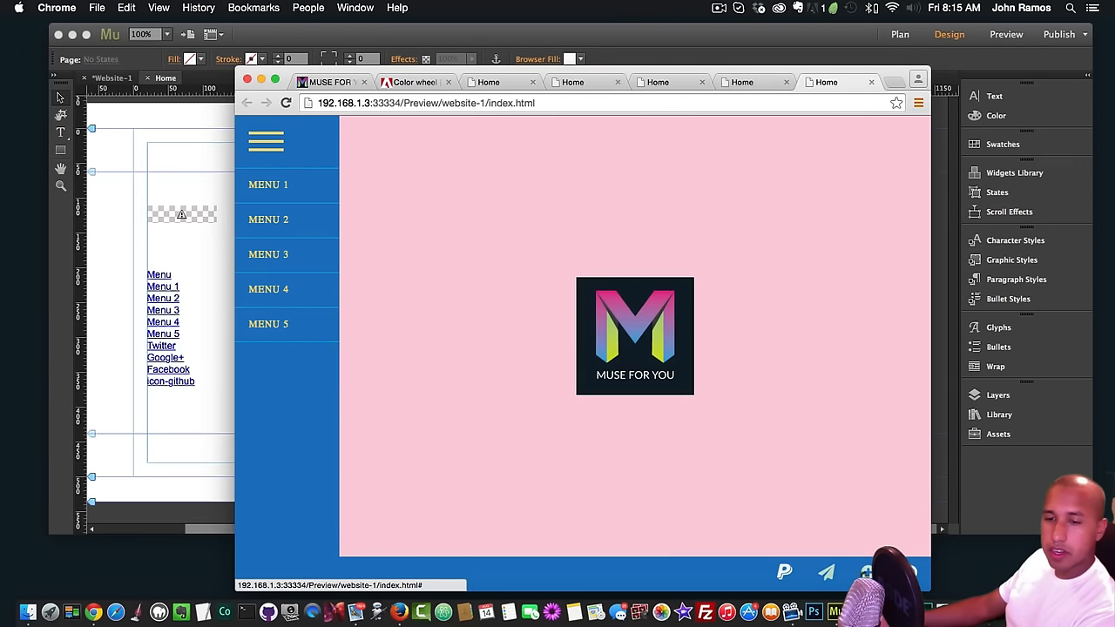
# - Return to Adobe Muse and set the Settings widget's Text/Icon Hover color to FDD774
pyautogui.click(167, 216)
pyautogui.click(228, 203)
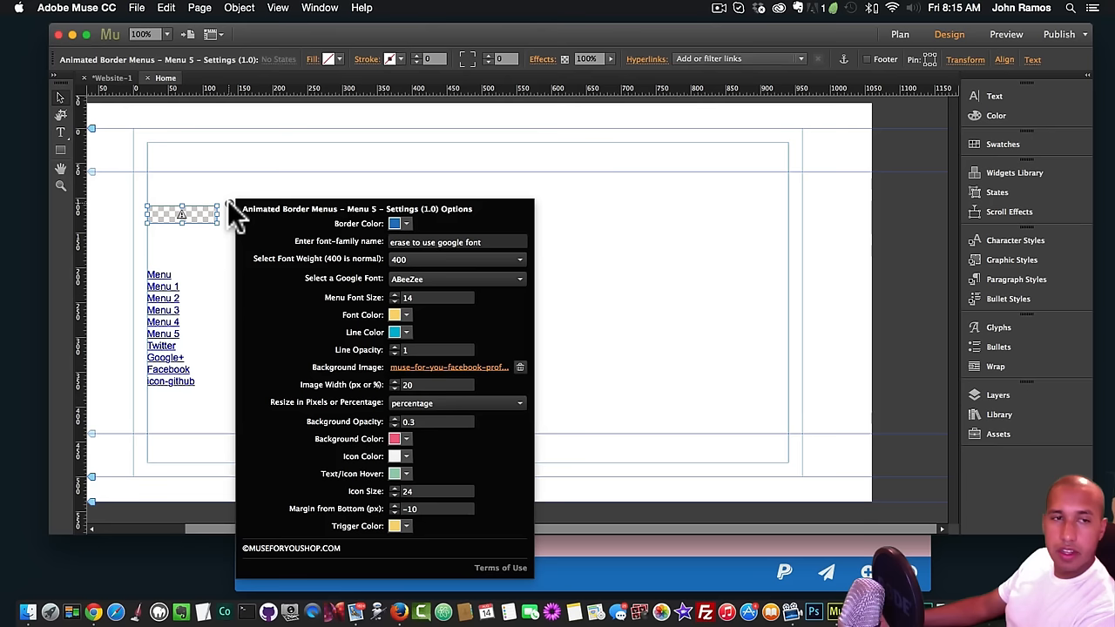
pyautogui.click(396, 473)
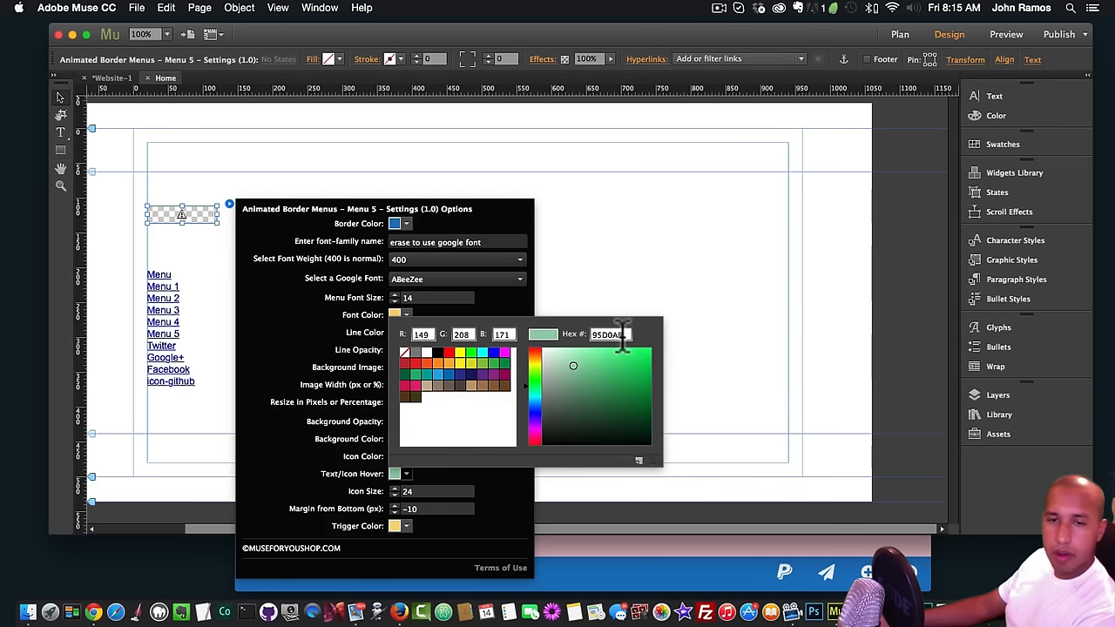
pyautogui.click(340, 446)
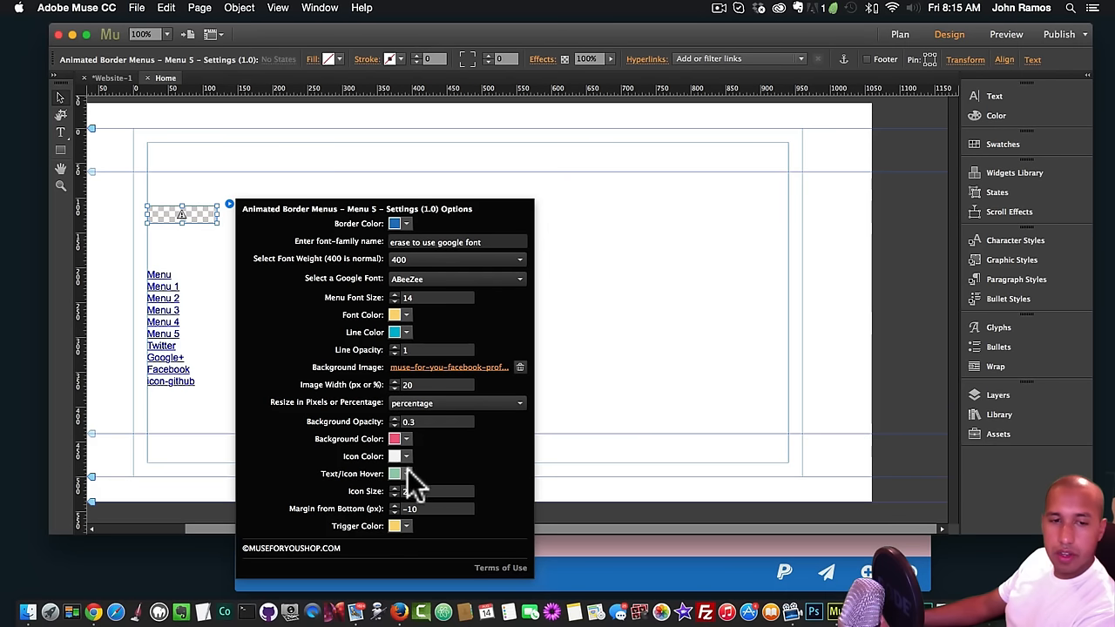
pyautogui.click(405, 473)
pyautogui.press('super+a')
pyautogui.press('super+v')
pyautogui.press('super+Return')
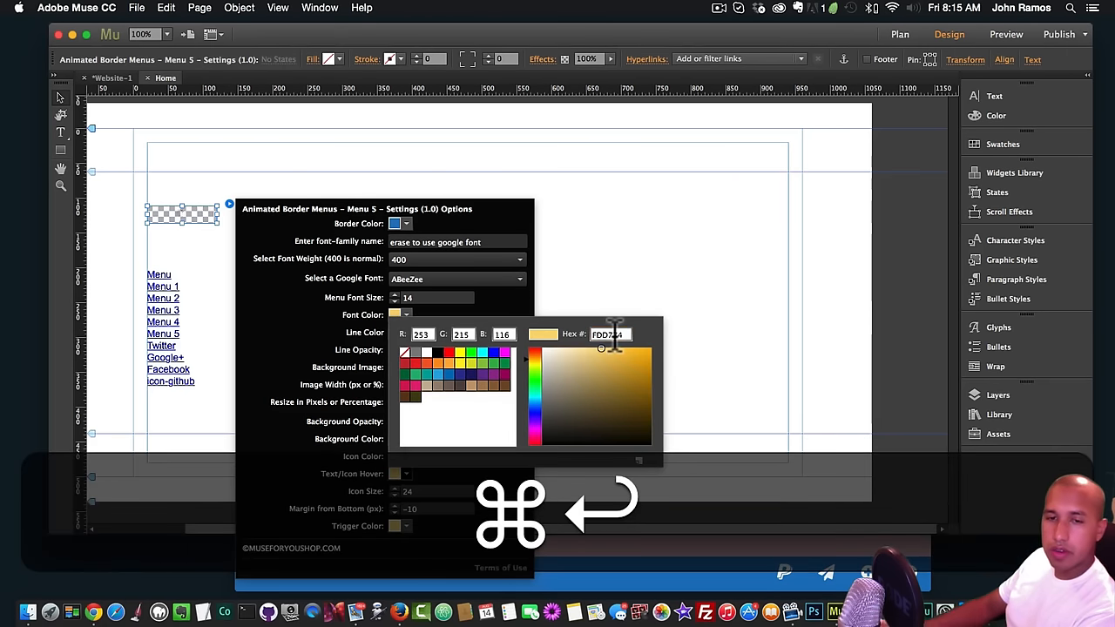
pyautogui.click(568, 288)
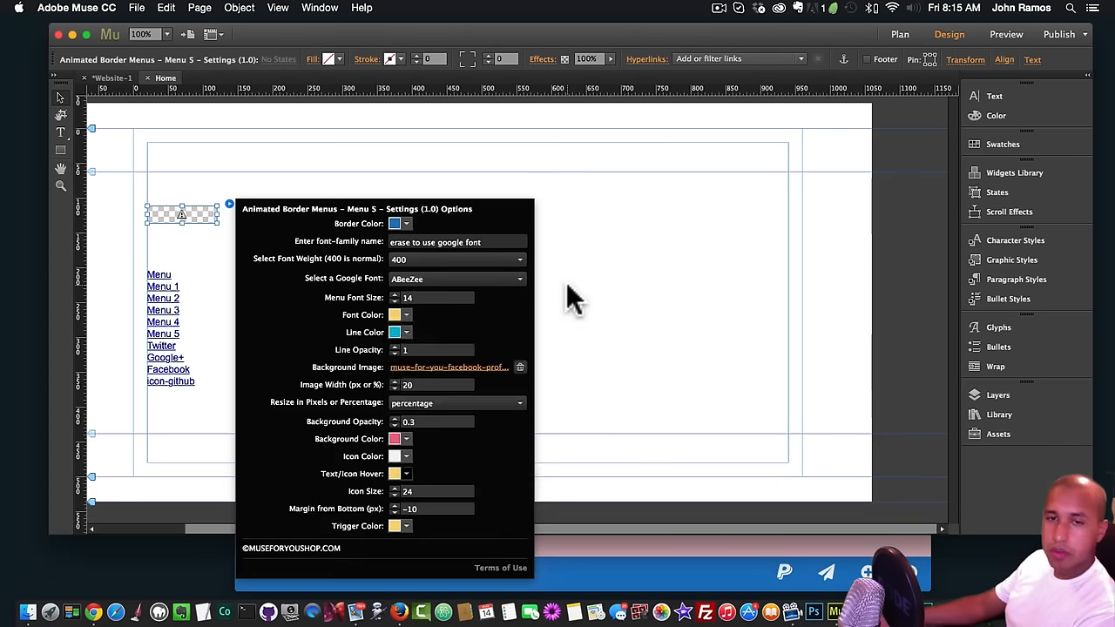
pyautogui.click(568, 288)
# - Preview the page in the browser again and open the border menu to check the hover color of its items
pyautogui.press('super+shift+e')
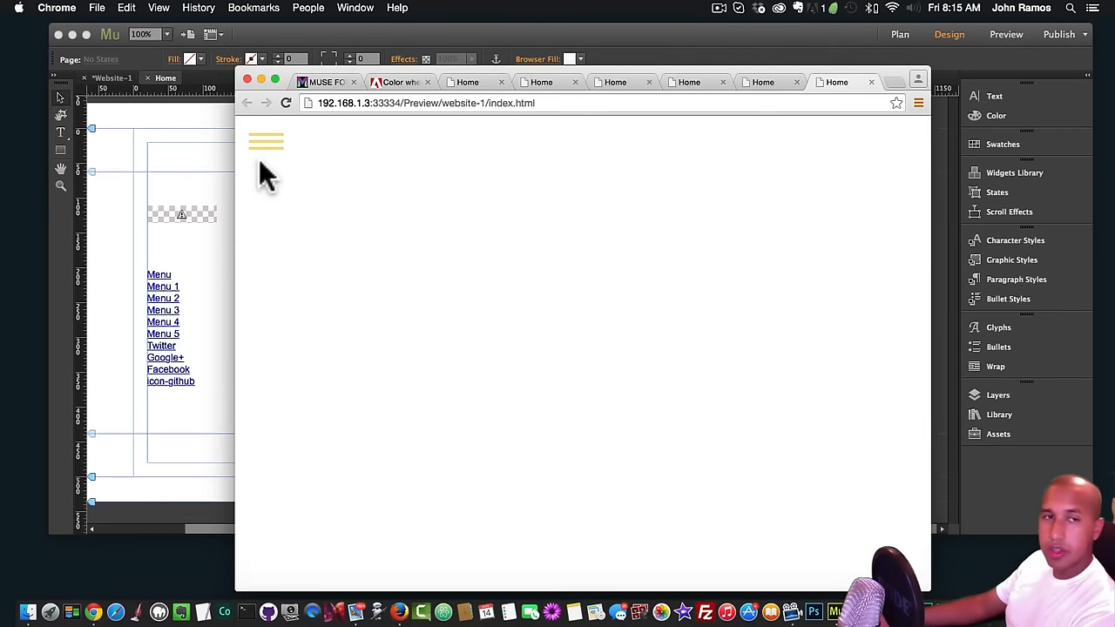
pyautogui.click(265, 144)
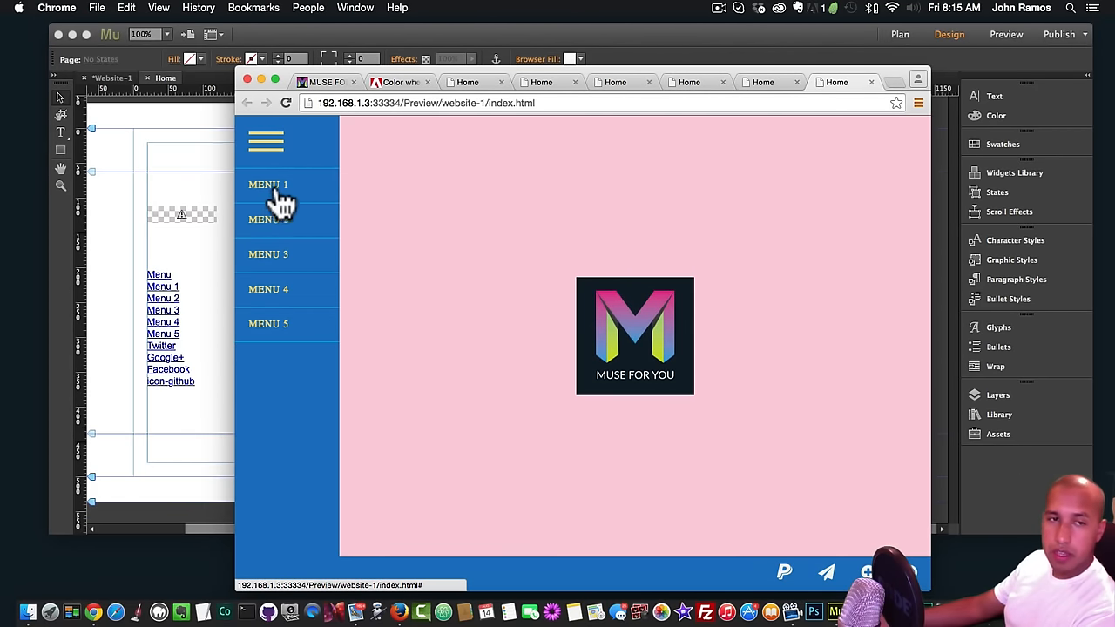
# - Return to the Adobe Color theme in Chrome and copy the pink color's hex code F15E88
pyautogui.click(188, 214)
pyautogui.click(188, 213)
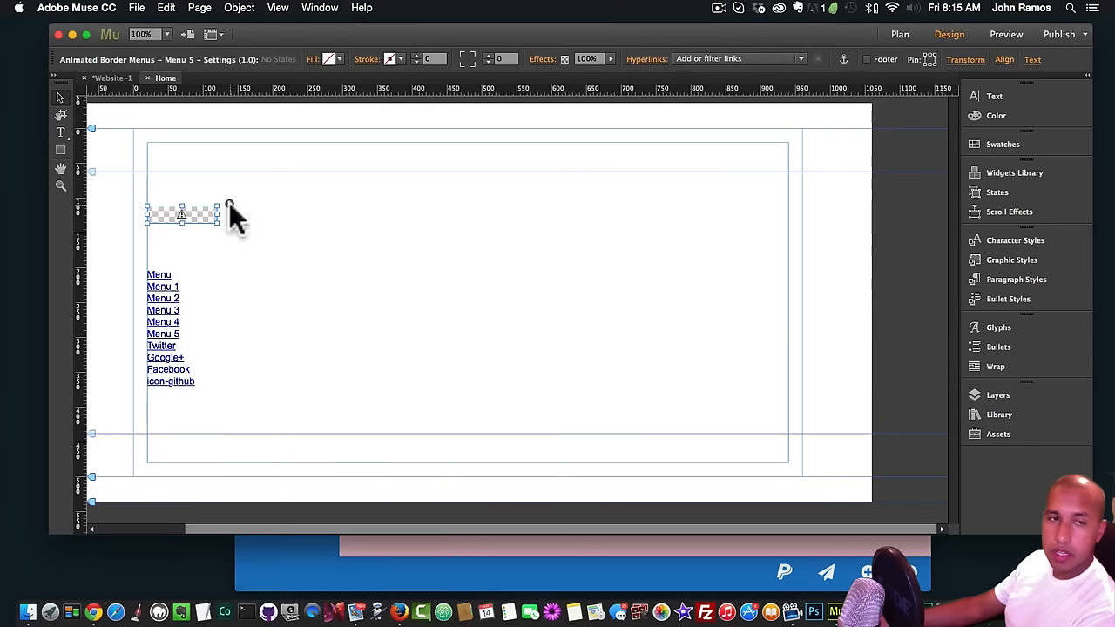
pyautogui.click(228, 203)
pyautogui.click(93, 612)
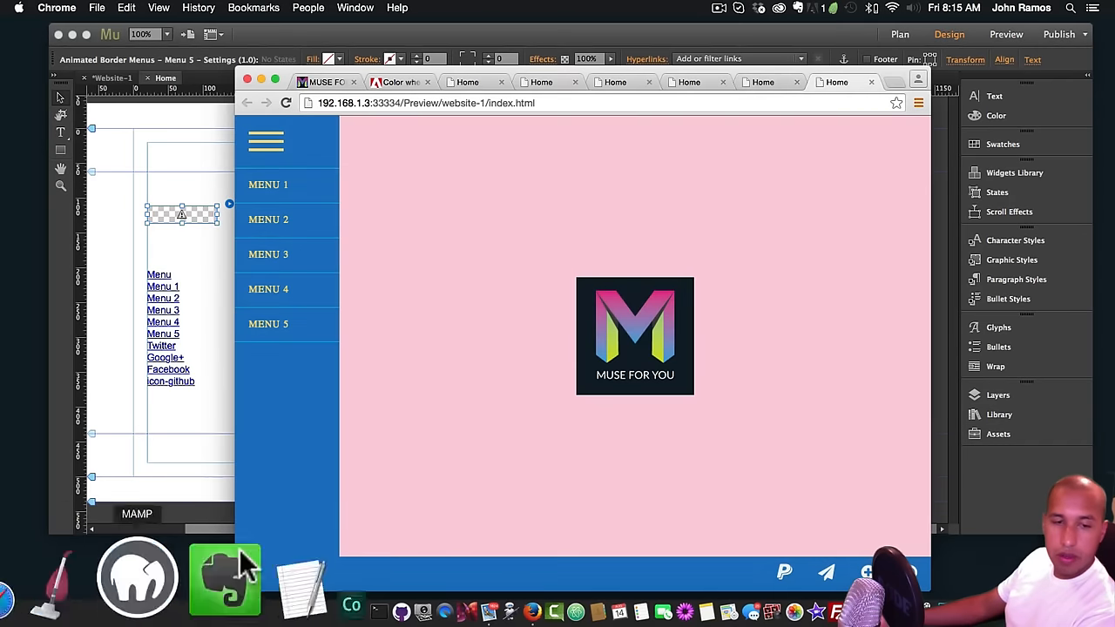
pyautogui.click(400, 80)
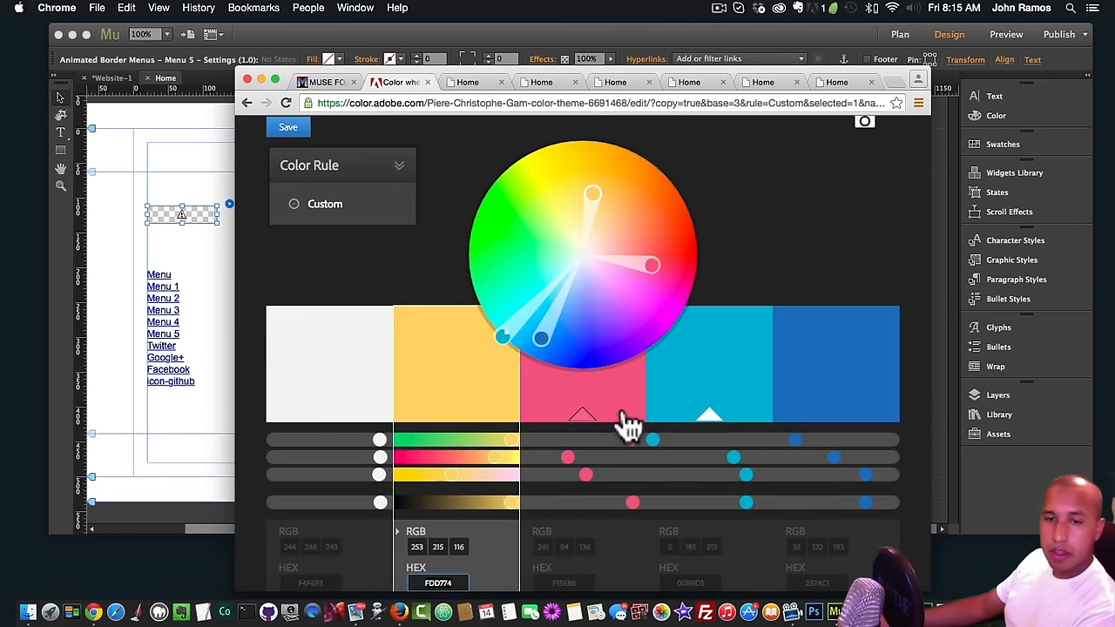
pyautogui.press('super+c')
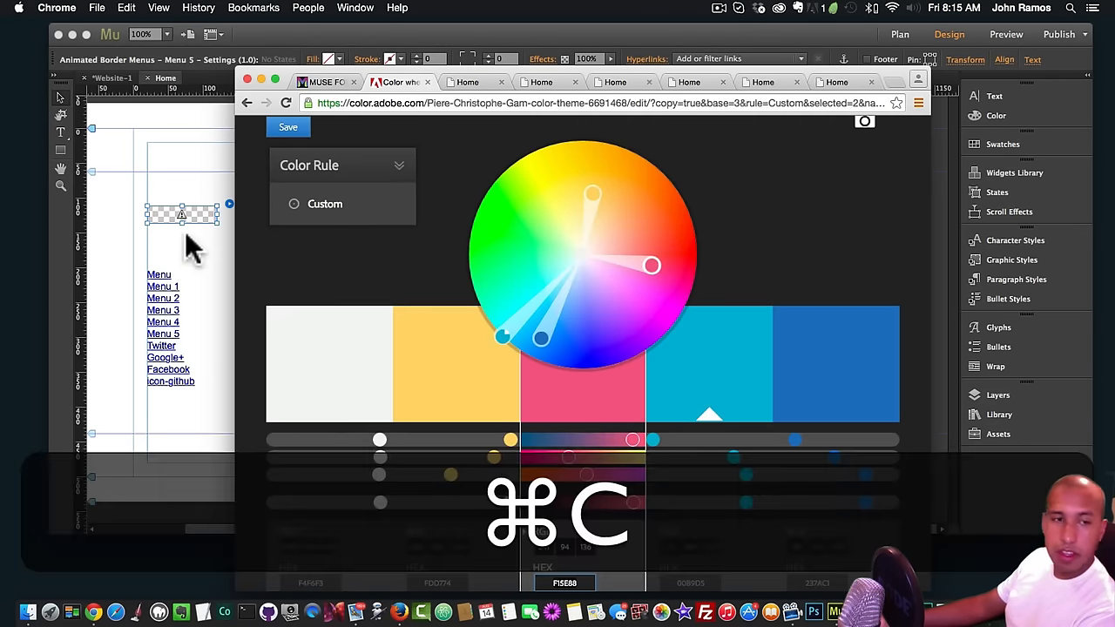
# - Switch back to Adobe Muse, set the Settings widget's Text/Icon Hover color to F15E88, and preview the page in the browser
pyautogui.click(189, 236)
pyautogui.click(229, 204)
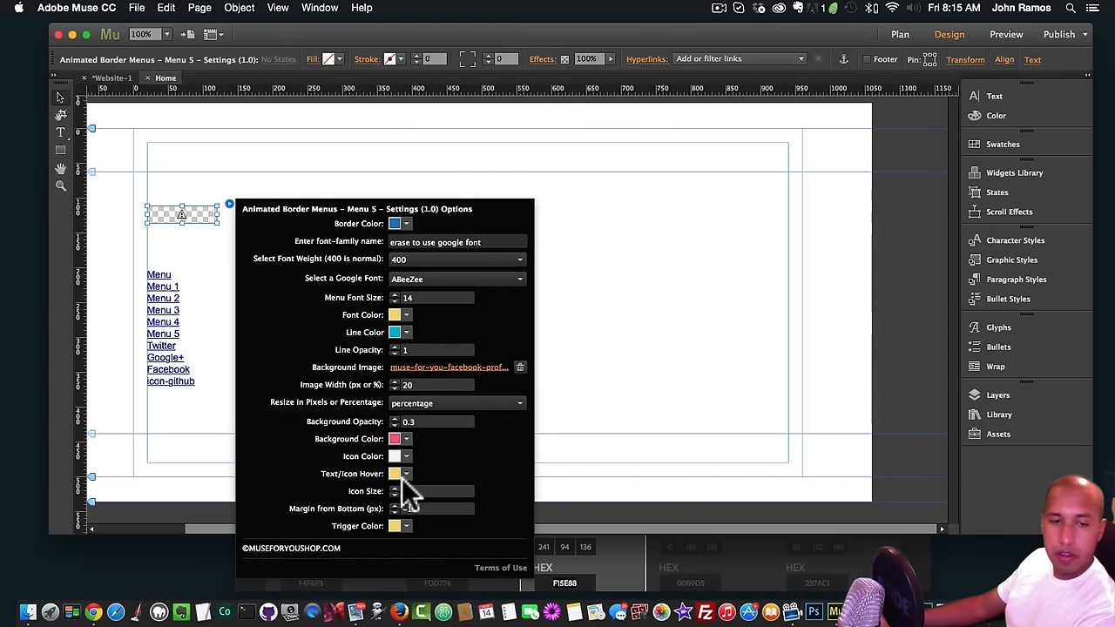
pyautogui.click(404, 474)
pyautogui.press('super+v')
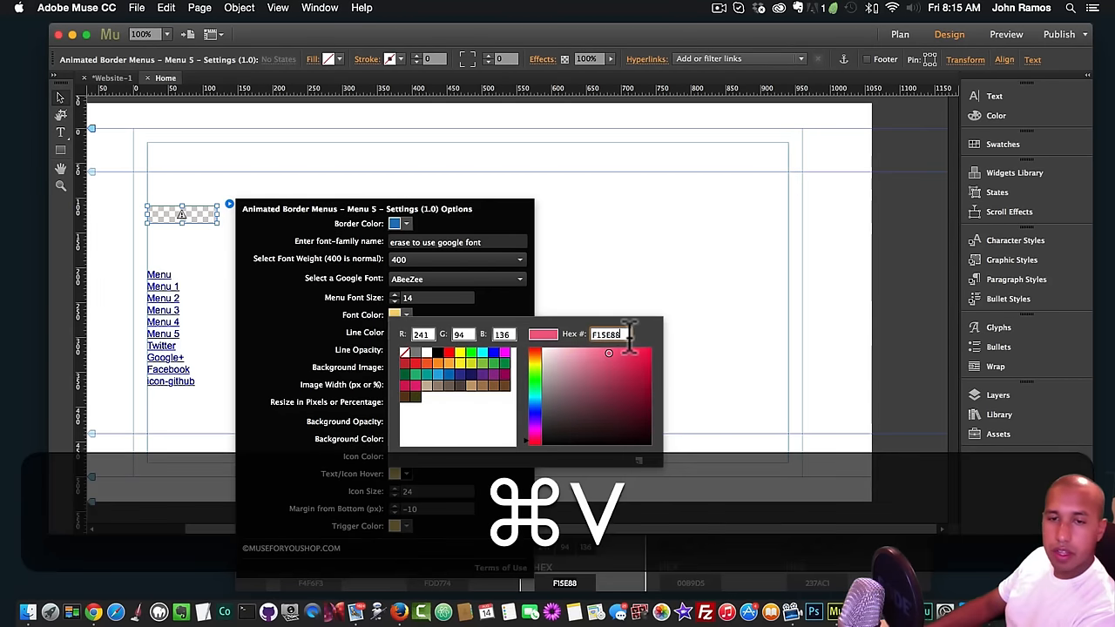
pyautogui.press('Return')
pyautogui.press('shift+super+e')
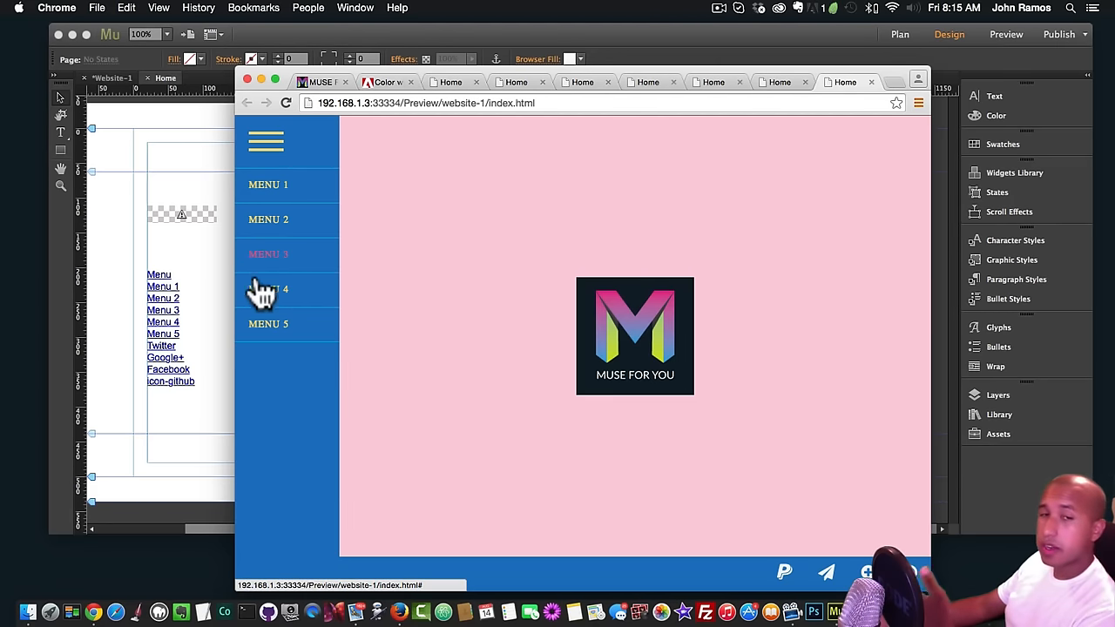
# - Return to the Home page in Adobe Muse and cut both the Settings widget and the menu widget from it
pyautogui.click(183, 211)
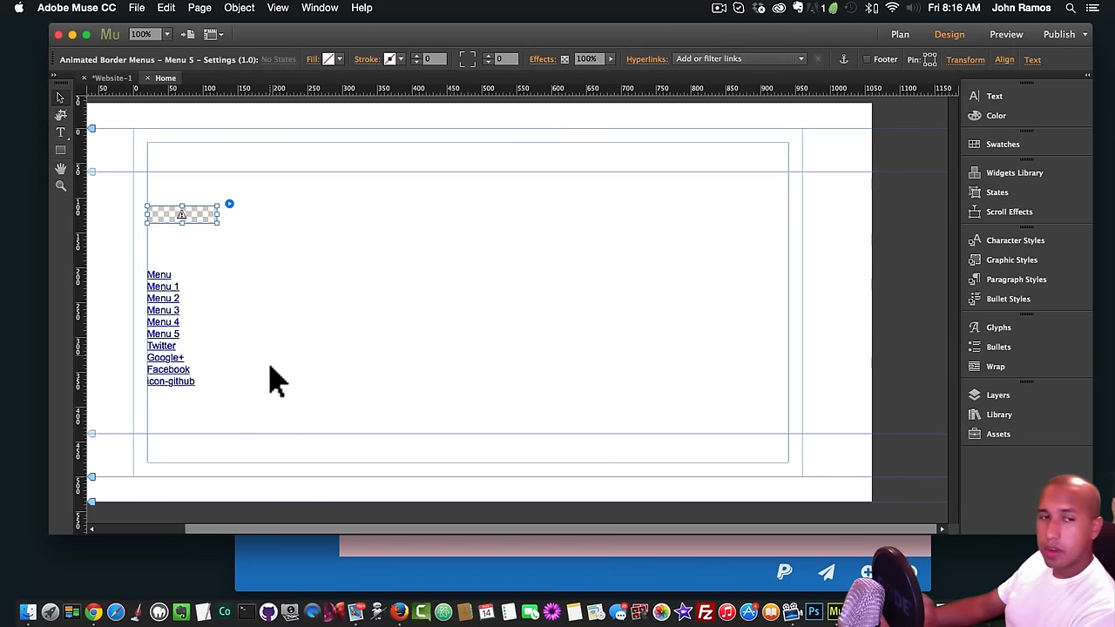
pyautogui.moveTo(300, 386); pyautogui.dragTo(155, 206)
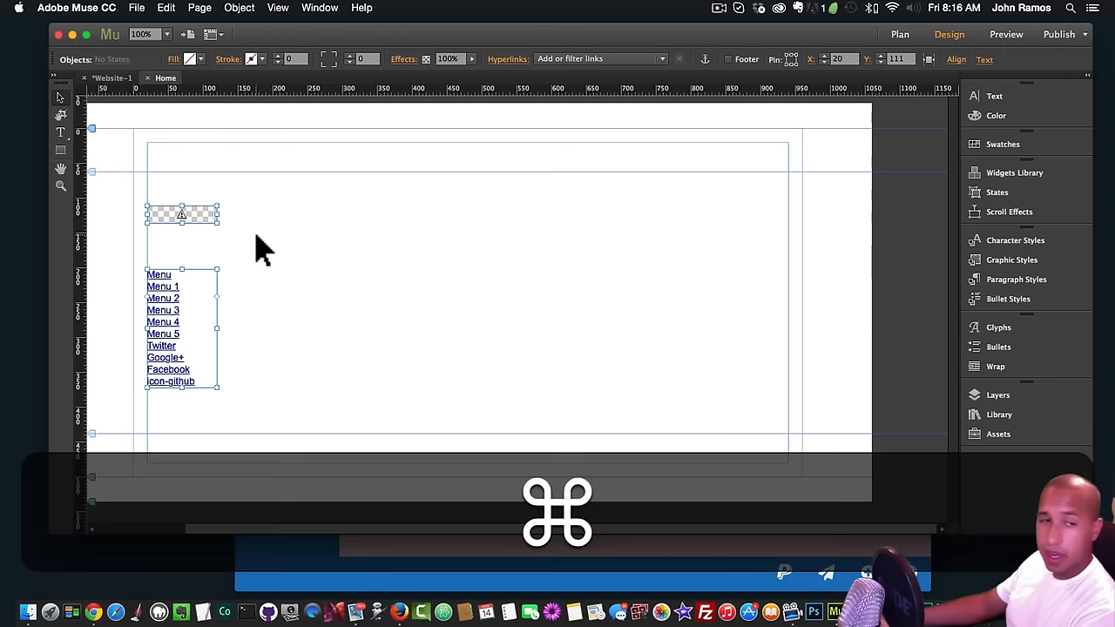
pyautogui.press('super+x')
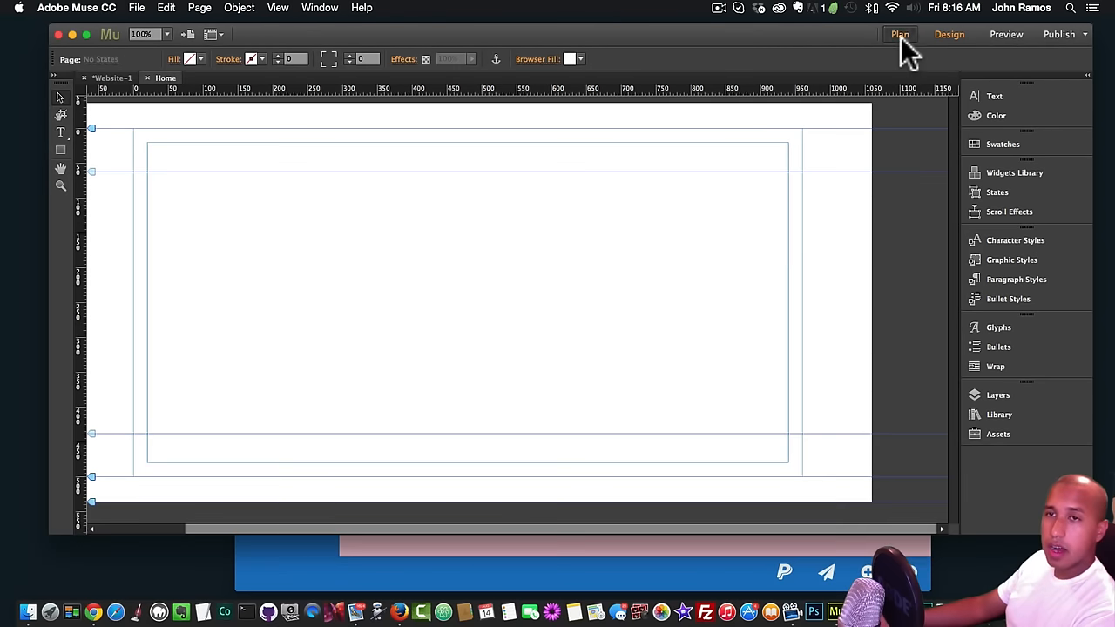
# - Open the A-Master page, paste both widgets, and move them to the left margin just below the header guide
pyautogui.click(900, 36)
pyautogui.doubleClick(201, 437)
pyautogui.press('super+v')
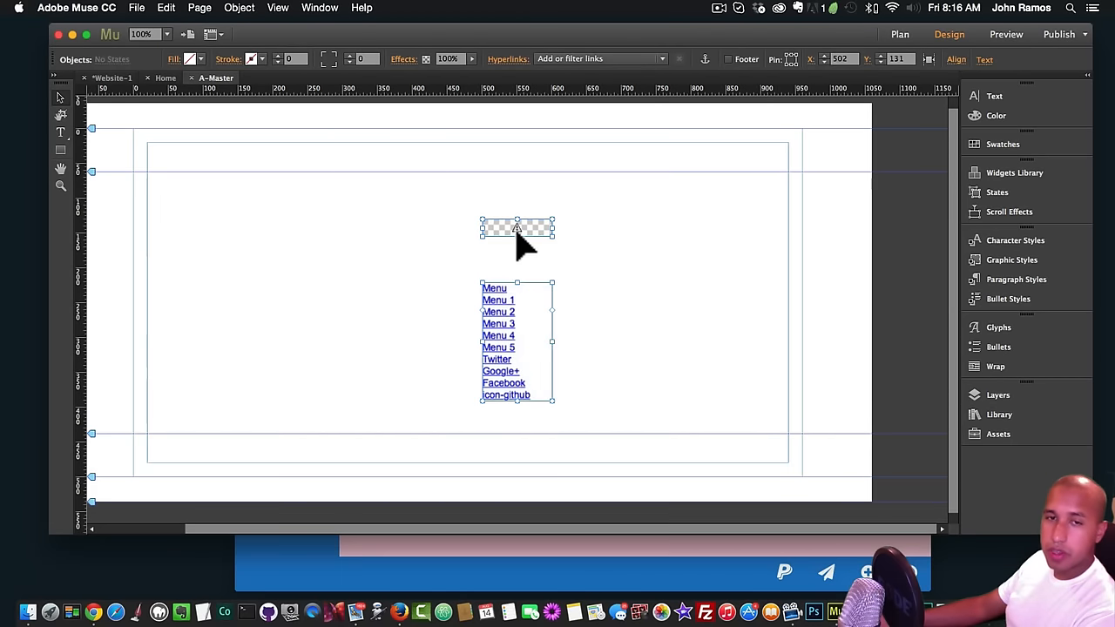
pyautogui.moveTo(517, 228); pyautogui.dragTo(181, 180)
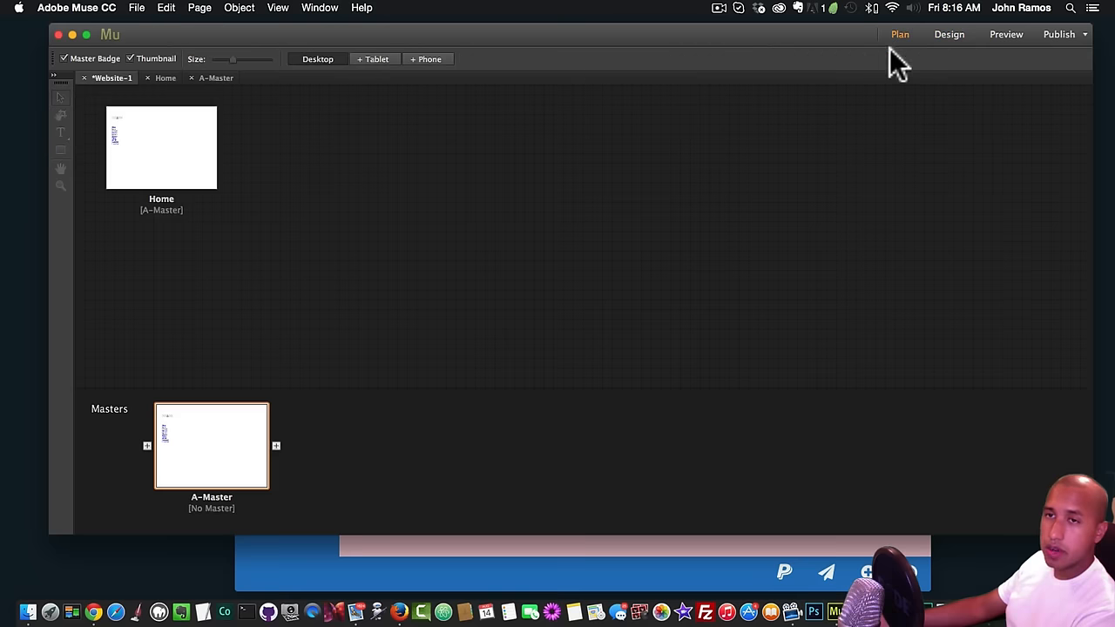
# - Check the site plan and open the Home page to see whether it carries the widgets from A-Master
pyautogui.click(899, 34)
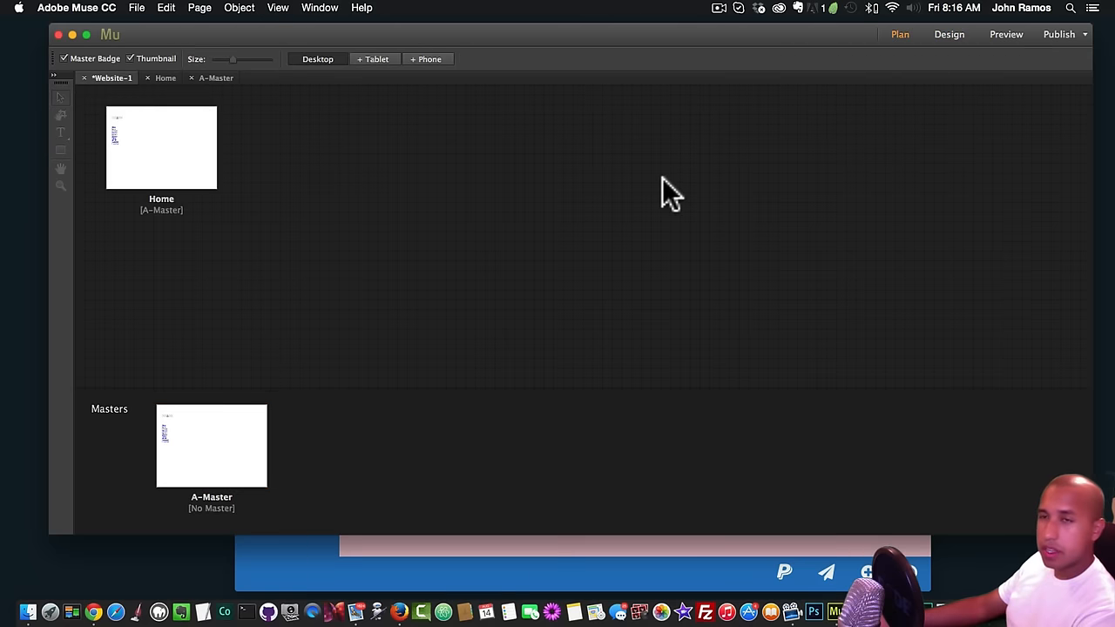
pyautogui.doubleClick(149, 179)
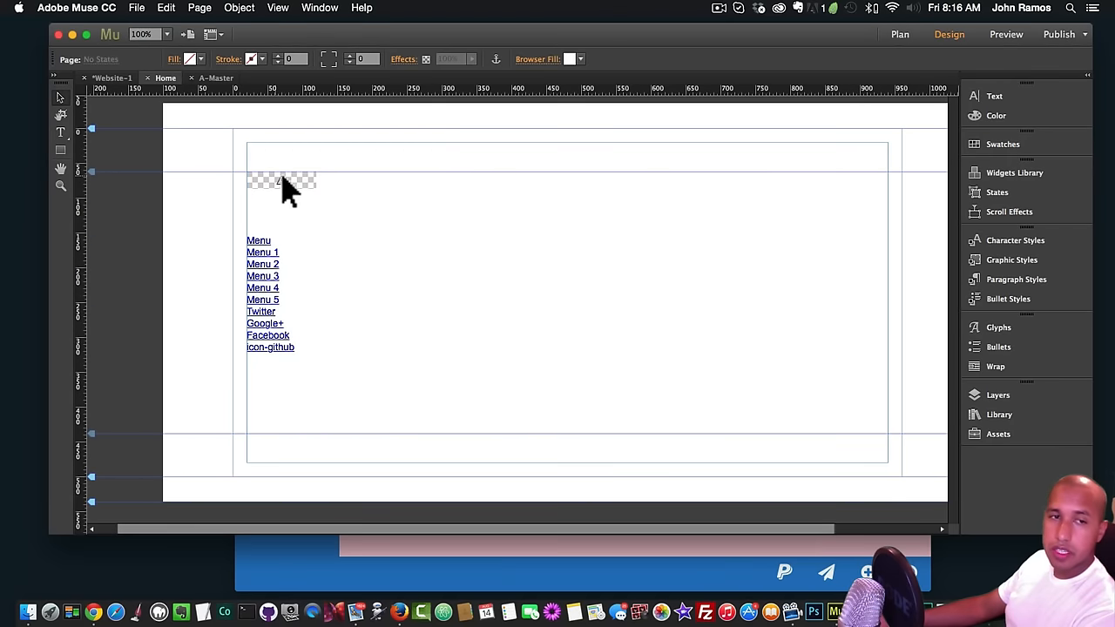
pyautogui.click(885, 35)
pyautogui.doubleClick(191, 146)
# - Preview the Home page in the browser and toggle the border menu to test it
pyautogui.press('shift+super+e')
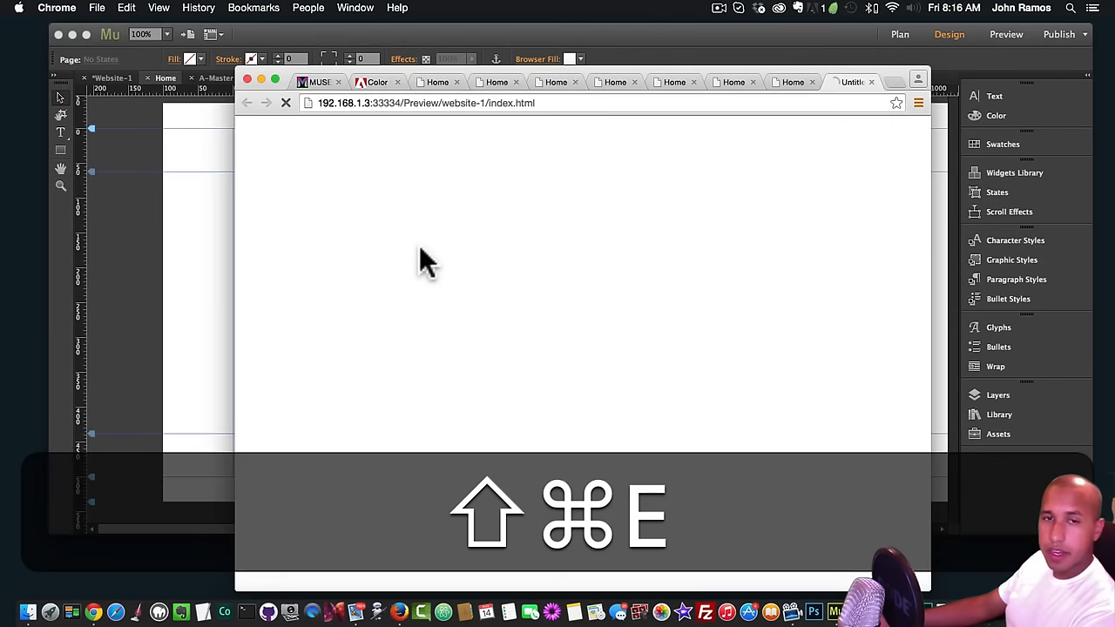
pyautogui.click(272, 146)
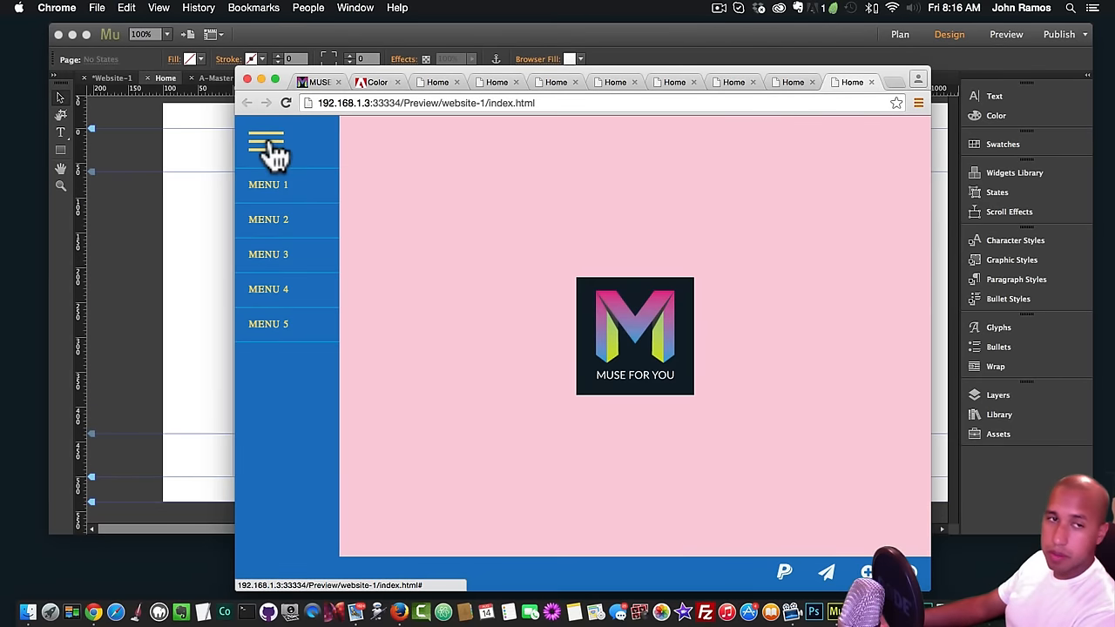
pyautogui.click(270, 146)
pyautogui.click(268, 145)
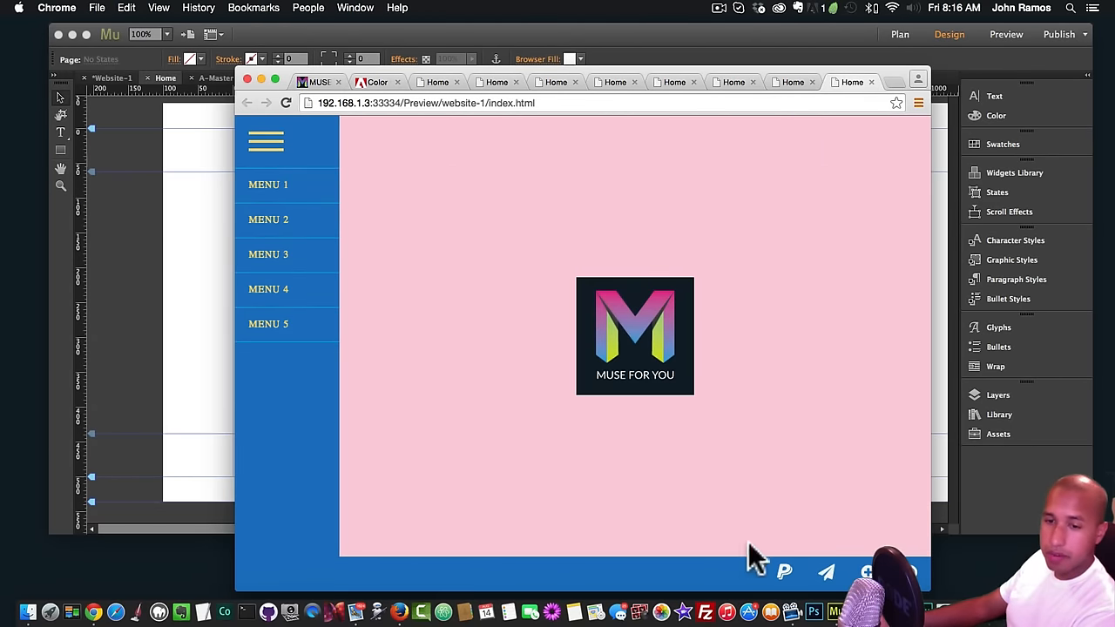
# - Return to the site plan in Adobe Muse and add four new pages in a row after Home
pyautogui.click(205, 188)
pyautogui.click(887, 34)
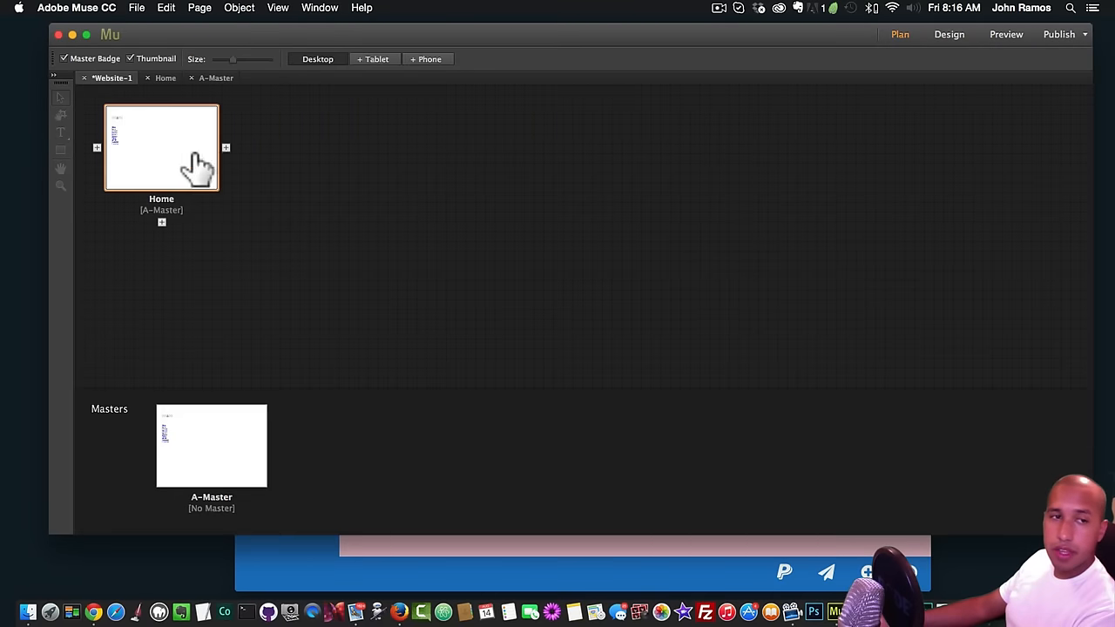
pyautogui.click(224, 148)
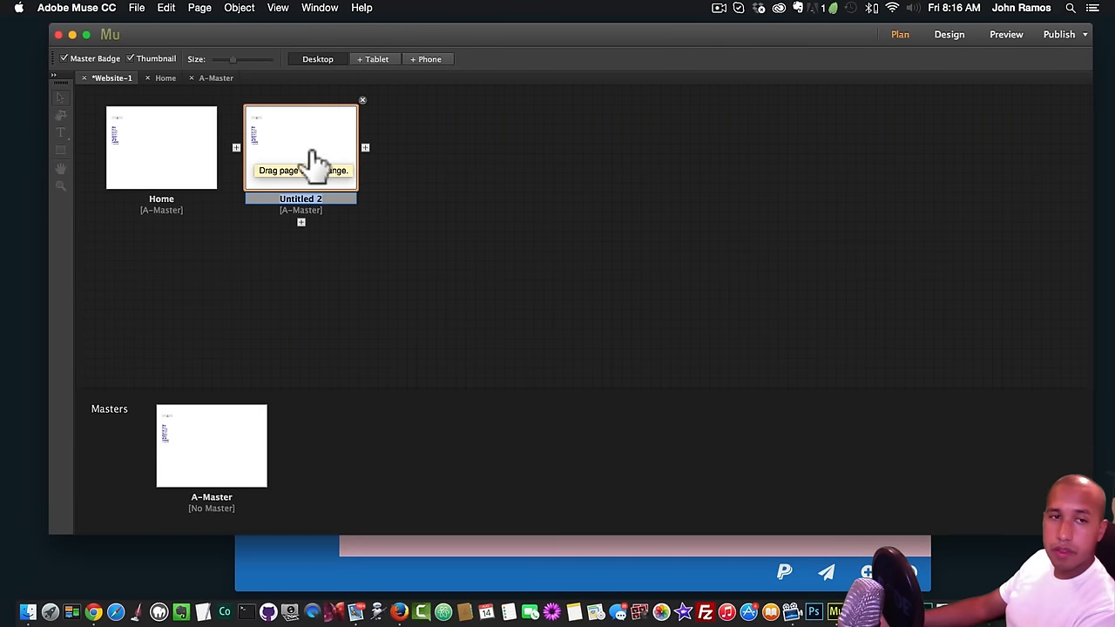
pyautogui.click(364, 148)
pyautogui.click(504, 148)
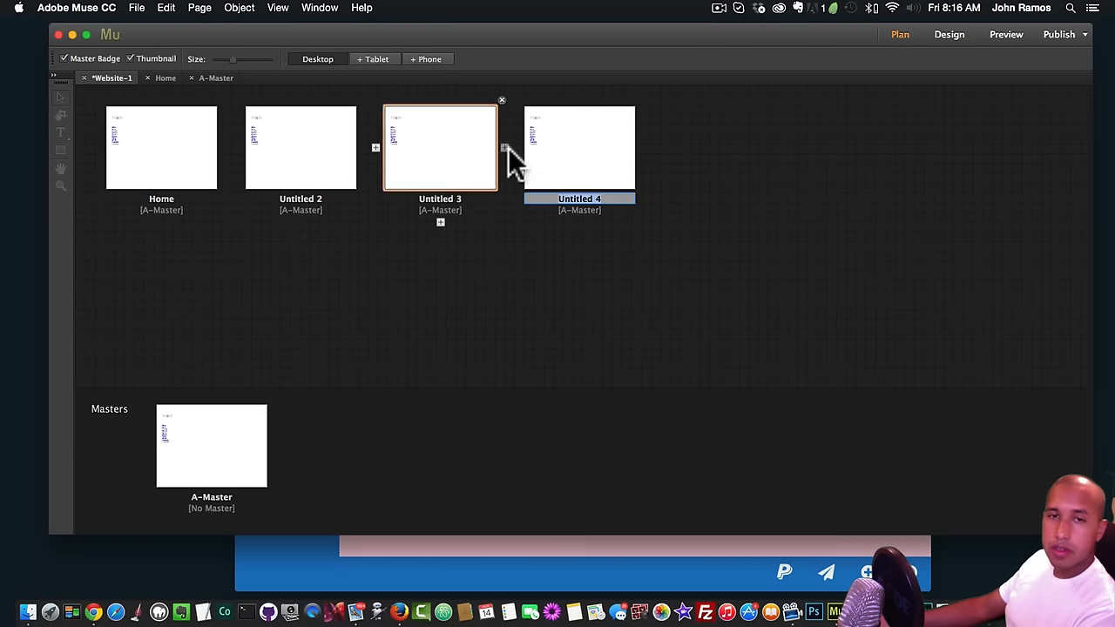
pyautogui.click(644, 148)
# - Name the four new pages after Home page1, page2, page3 and page4, in order
pyautogui.click(295, 195)
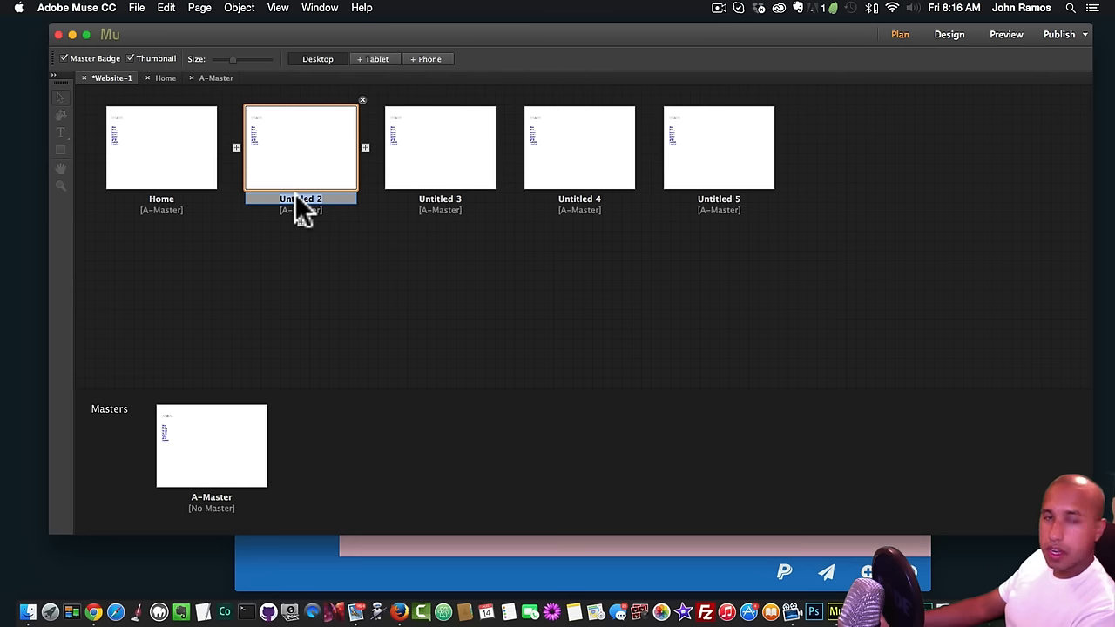
pyautogui.write('page1')
pyautogui.click(439, 196)
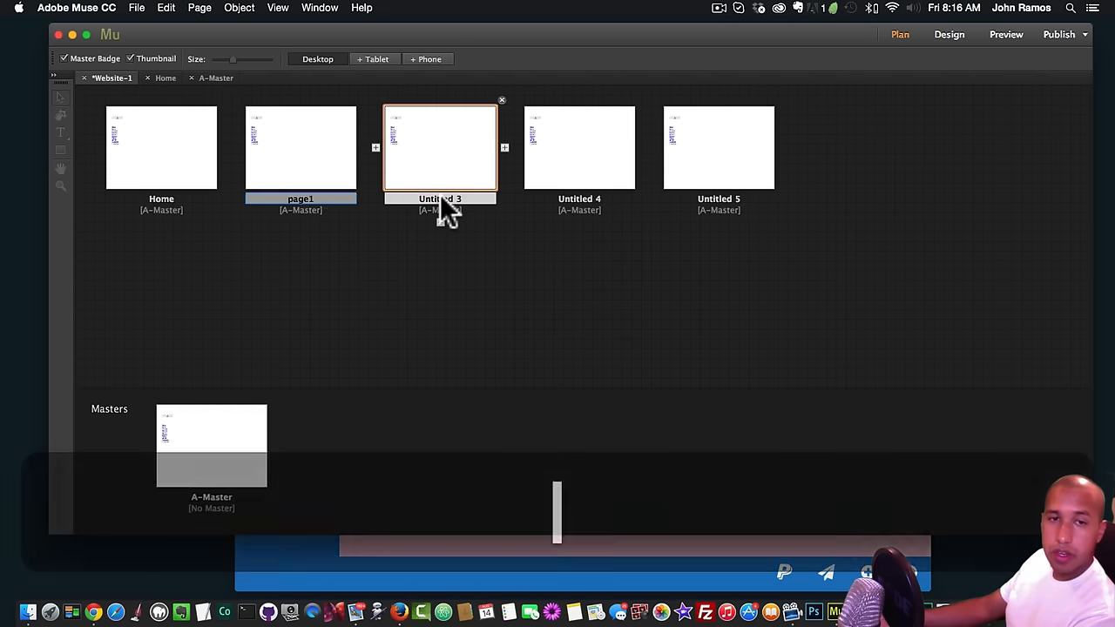
pyautogui.write('page2')
pyautogui.click(592, 199)
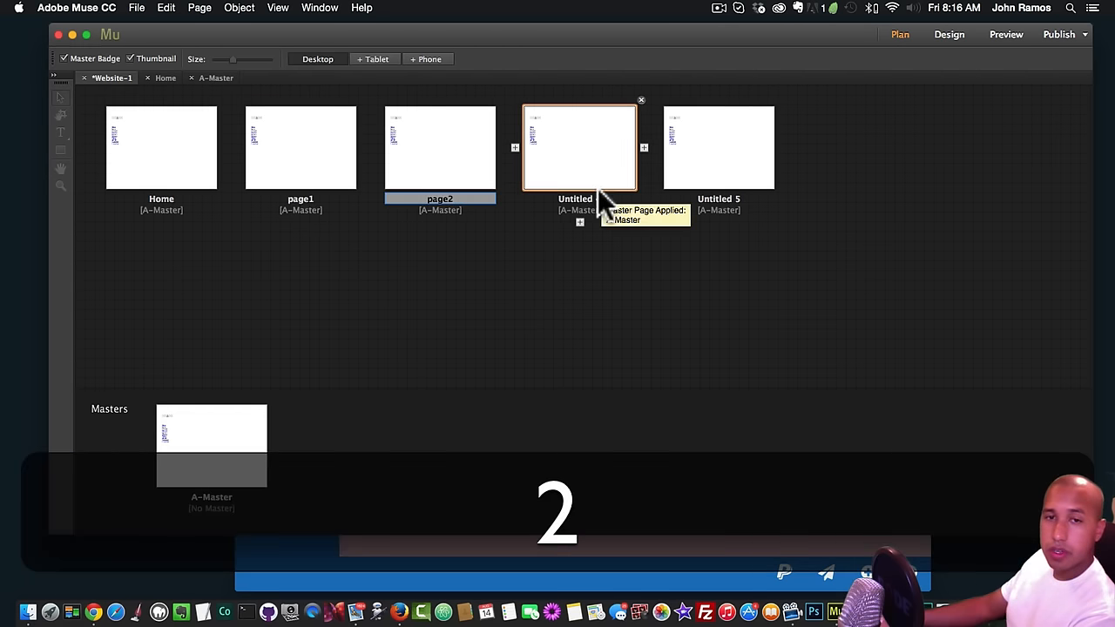
pyautogui.write('page3')
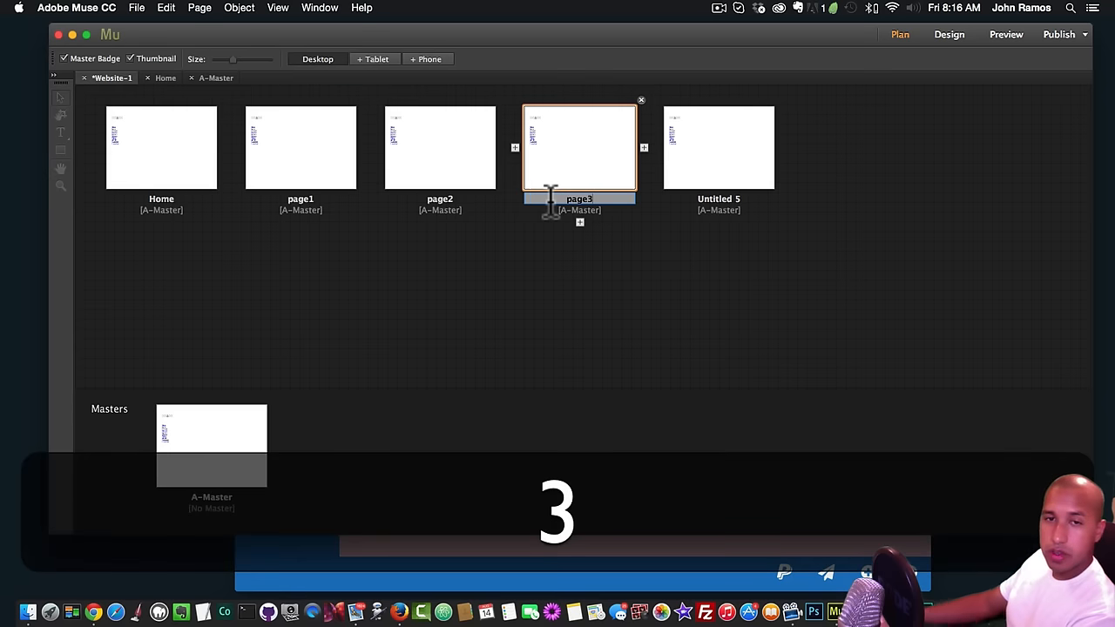
pyautogui.click(726, 203)
pyautogui.write('page4')
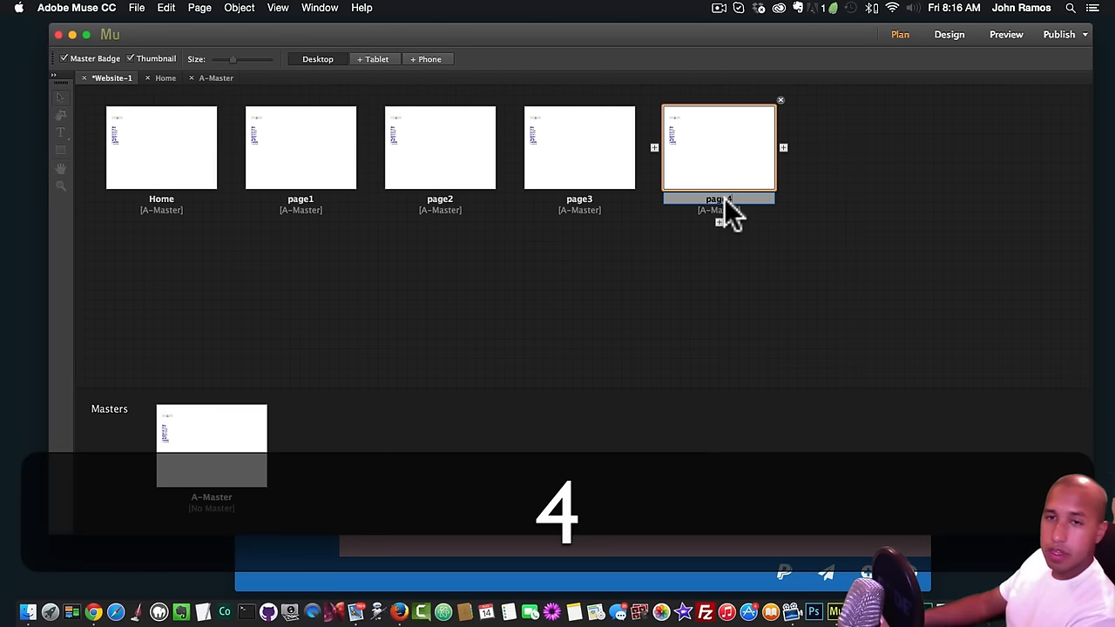
pyautogui.click(521, 270)
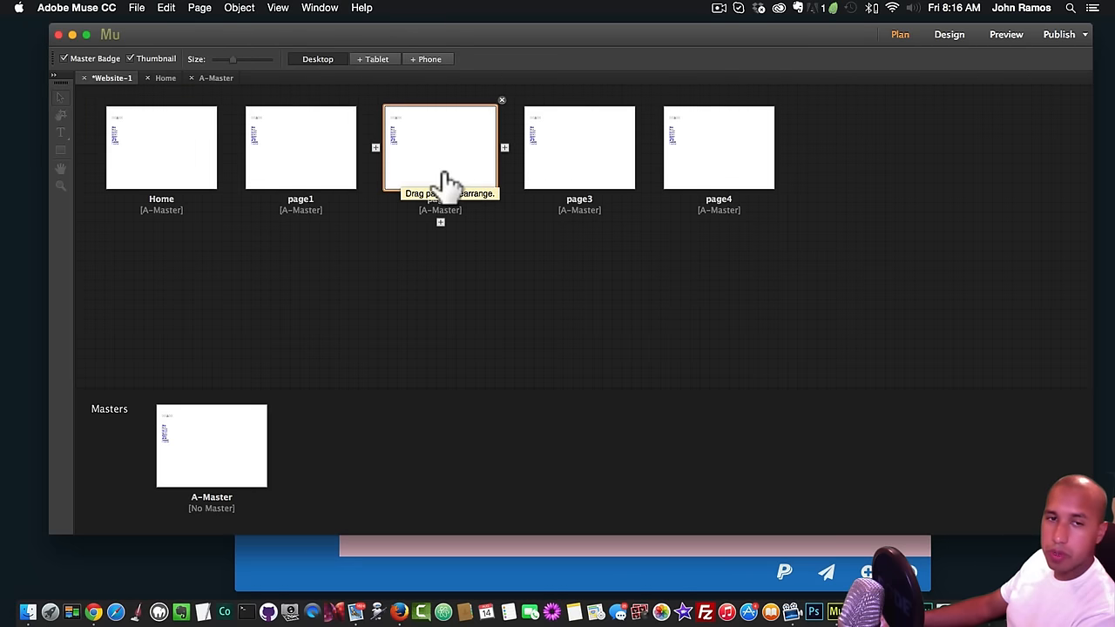
# - Rename the Home page to page1 in the site plan
pyautogui.doubleClick(148, 144)
pyautogui.click(897, 35)
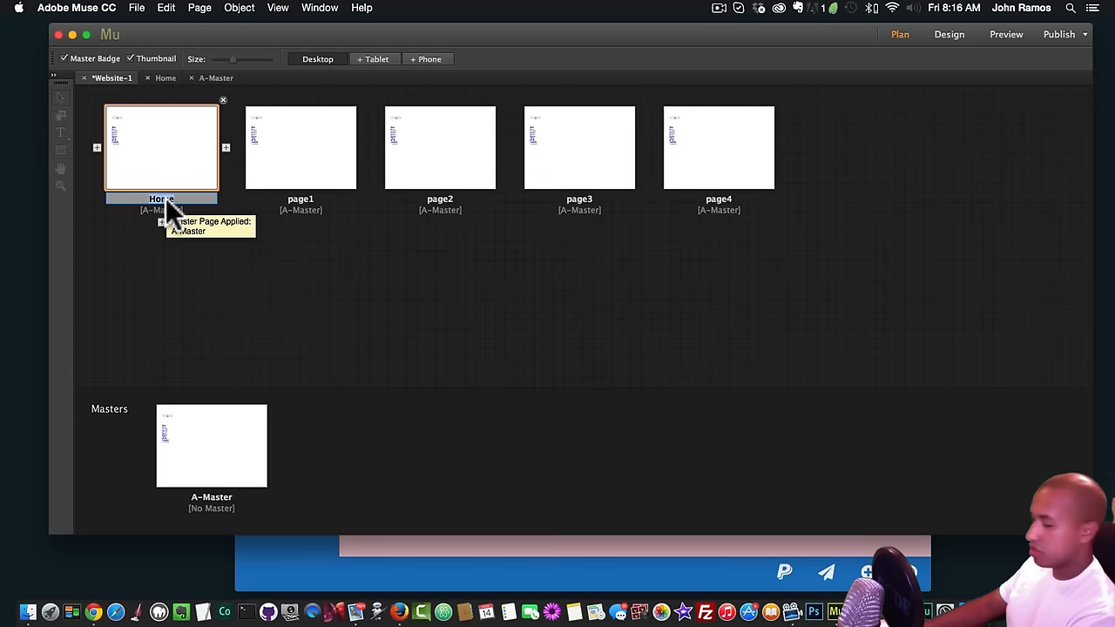
pyautogui.write('page1')
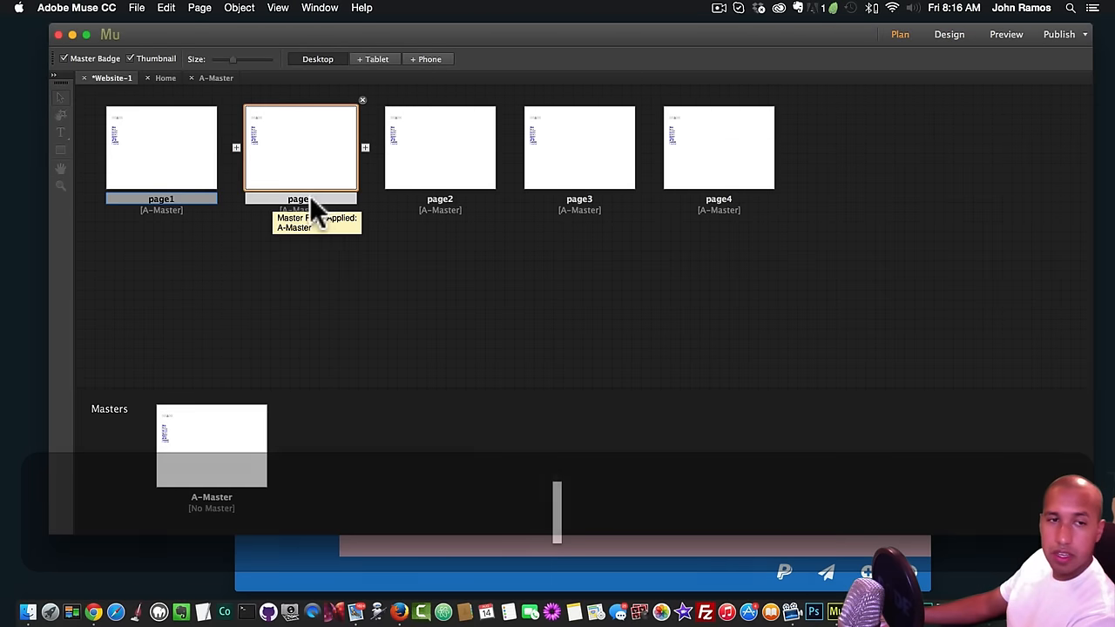
# - Try to rename the second page in the site plan to page2
pyautogui.doubleClick(309, 198)
pyautogui.press('BackSpace')
pyautogui.write('2')
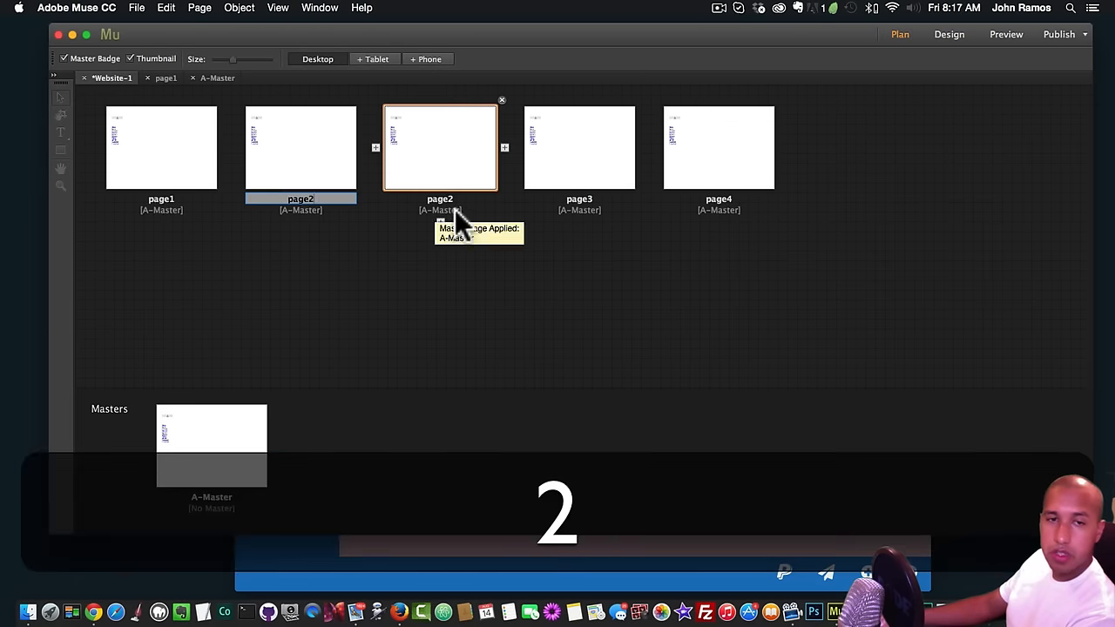
pyautogui.click(450, 201)
pyautogui.click(687, 320)
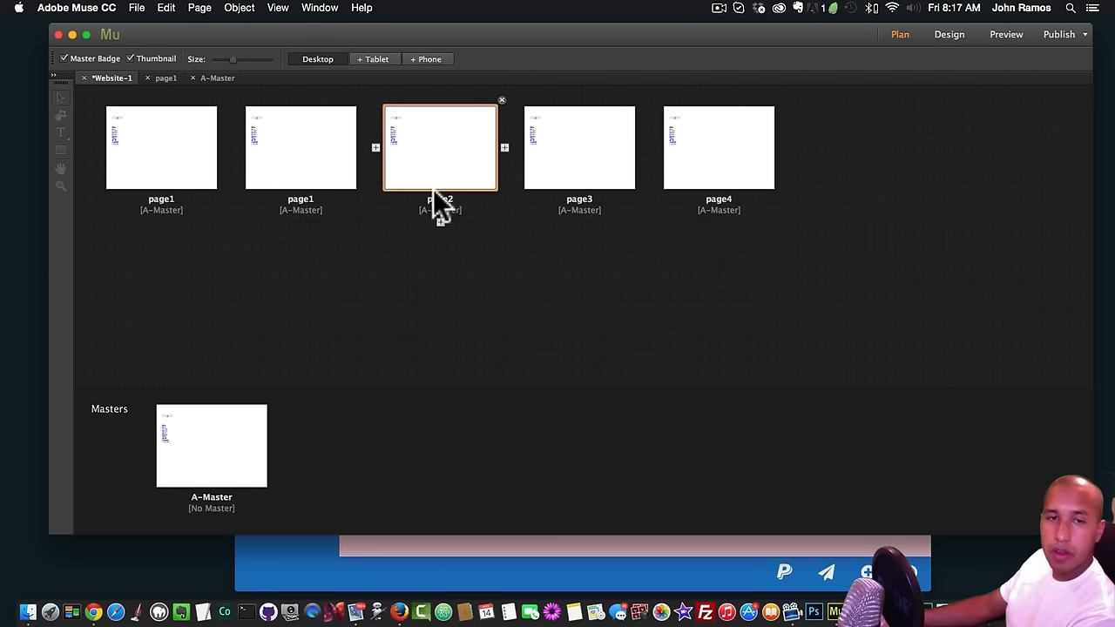
# - Rename the third page in the site plan to page3-1
pyautogui.click(451, 198)
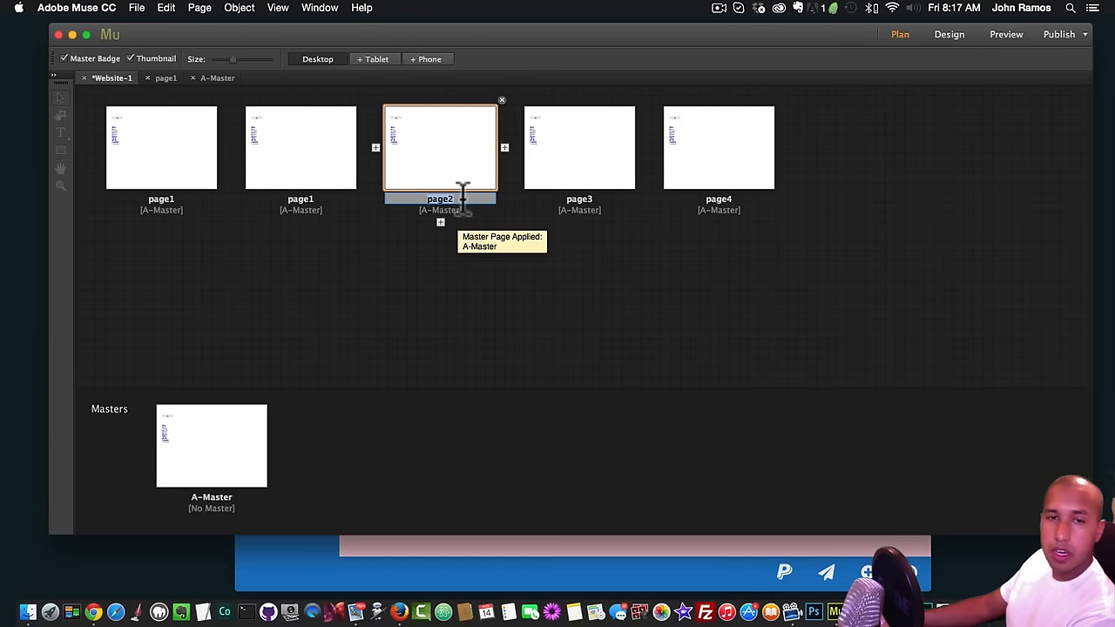
pyautogui.press('BackSpace')
pyautogui.write('3-1')
pyautogui.click(537, 201)
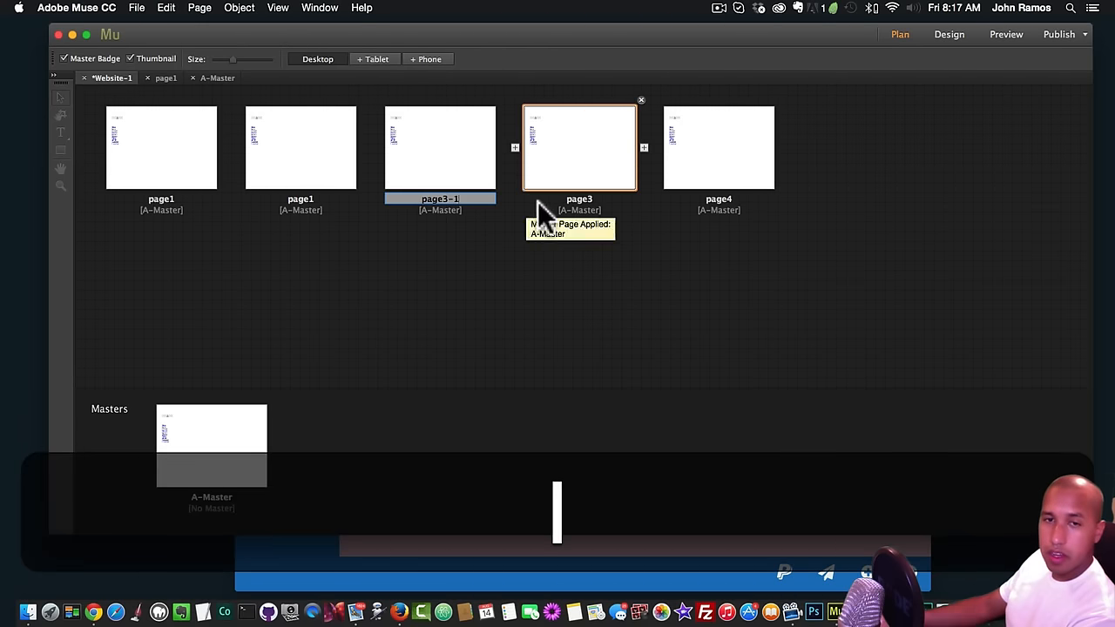
pyautogui.click(580, 198)
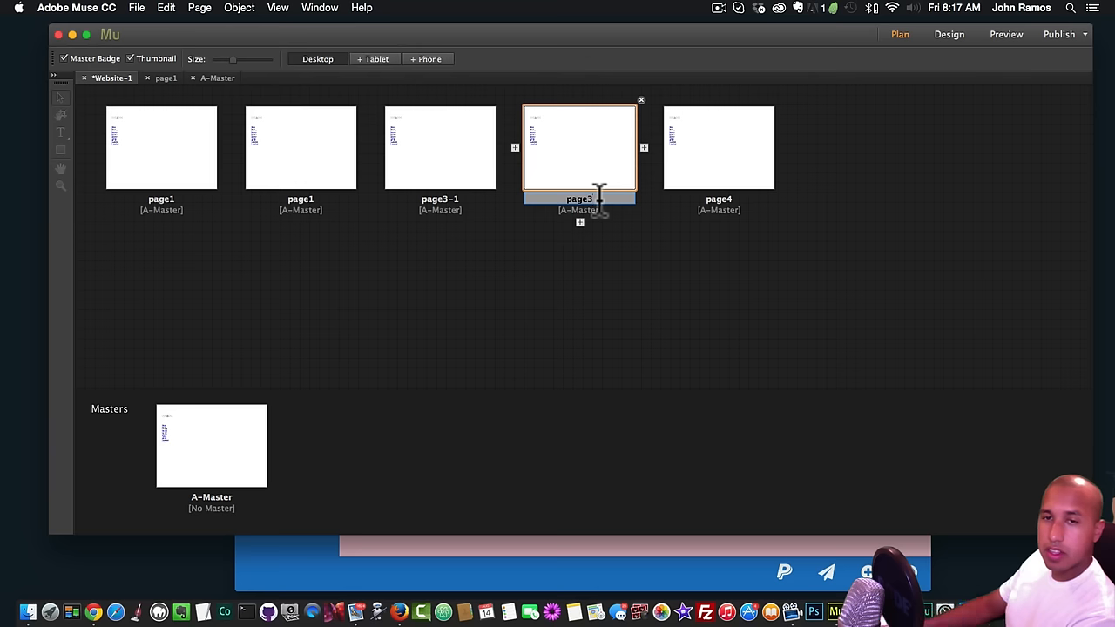
# - Rename the fifth page in the site plan to page5 and the fourth page to page4
pyautogui.click(745, 202)
pyautogui.click(741, 198)
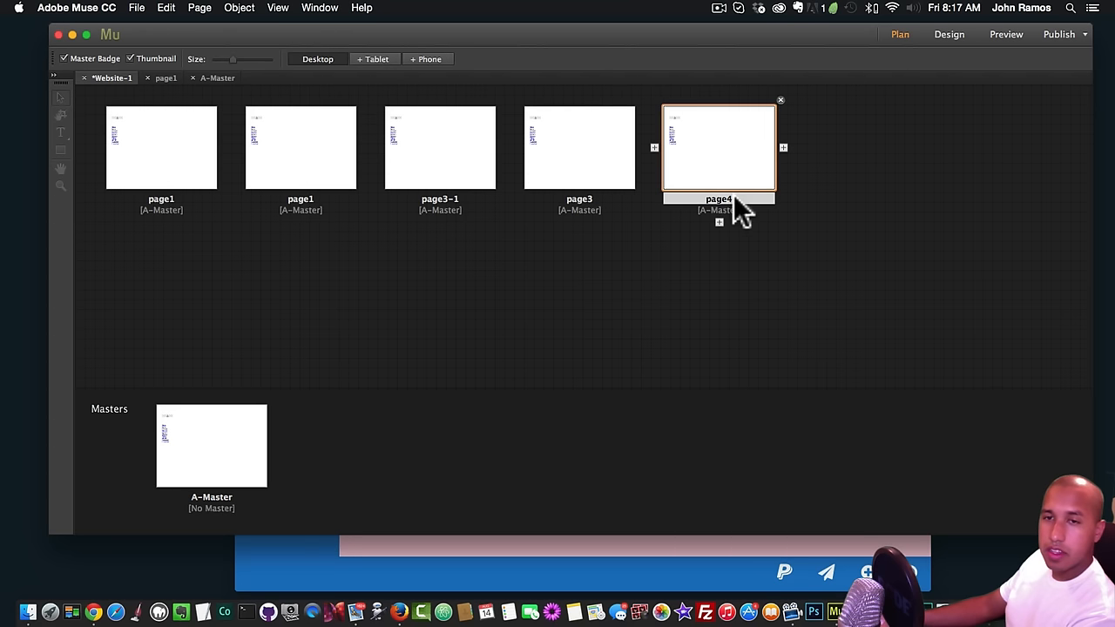
pyautogui.press('BackSpace')
pyautogui.write('5')
pyautogui.click(601, 200)
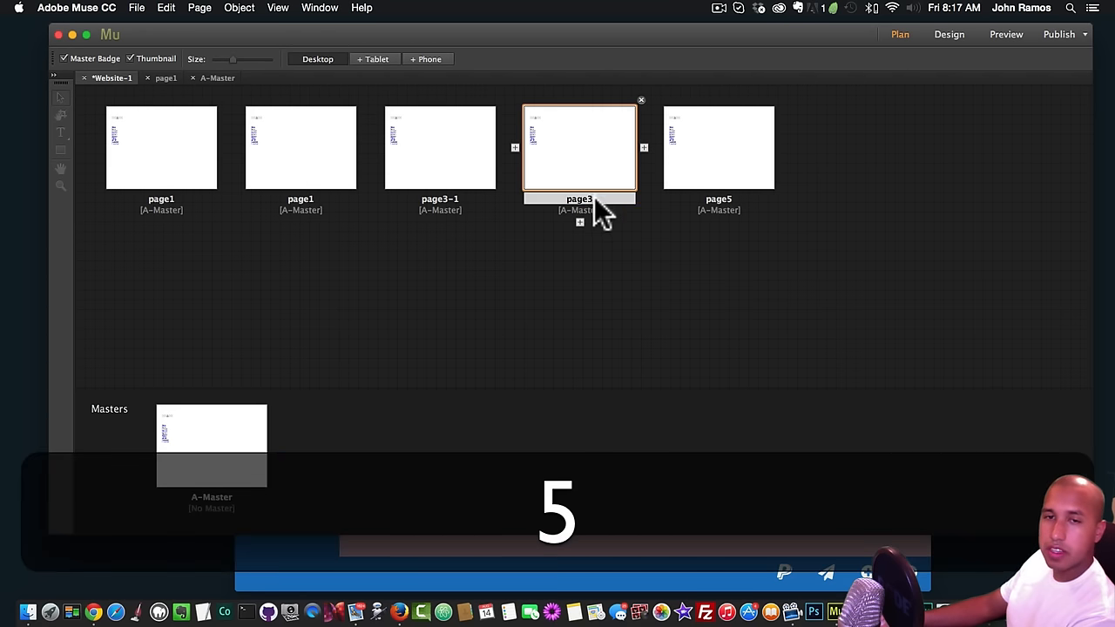
pyautogui.click(596, 197)
pyautogui.press('BackSpace')
pyautogui.write('4')
# - Rename the third page in the site plan to page3 and the second page to page2
pyautogui.doubleClick(454, 200)
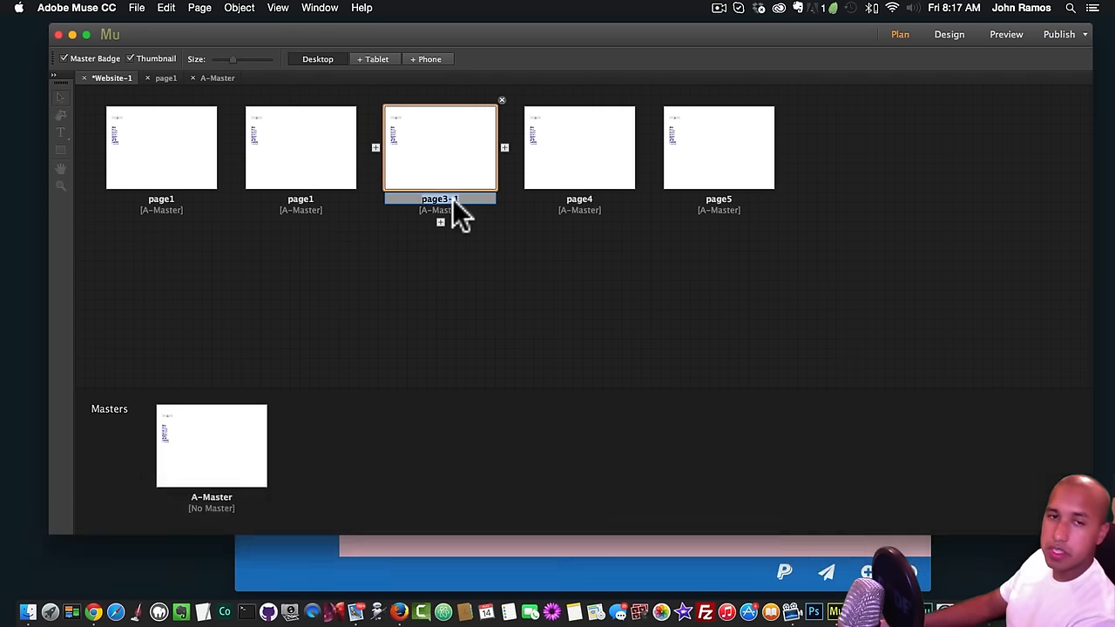
pyautogui.press('BackSpace')
pyautogui.write('3')
pyautogui.press('BackSpace')
pyautogui.write('page3')
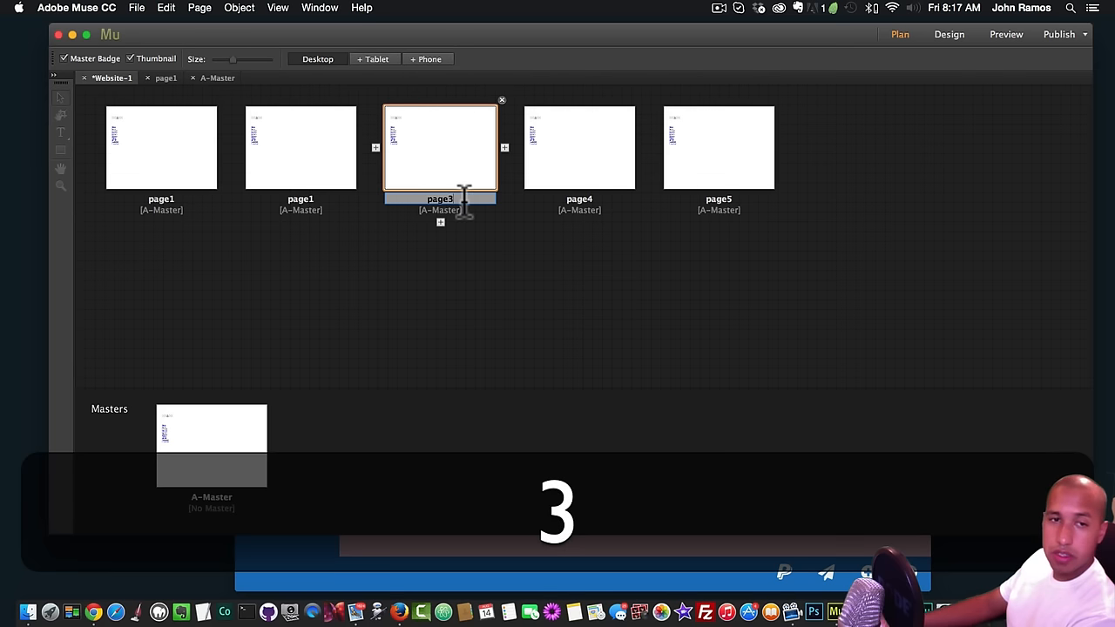
pyautogui.click(311, 206)
pyautogui.click(324, 197)
pyautogui.write('page2')
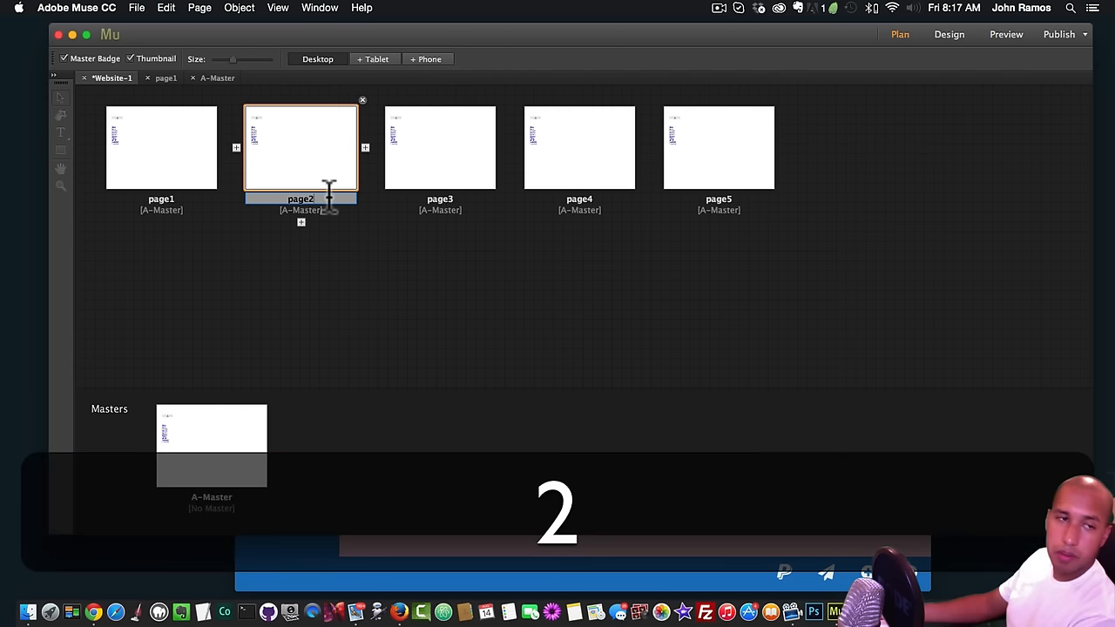
pyautogui.click(320, 227)
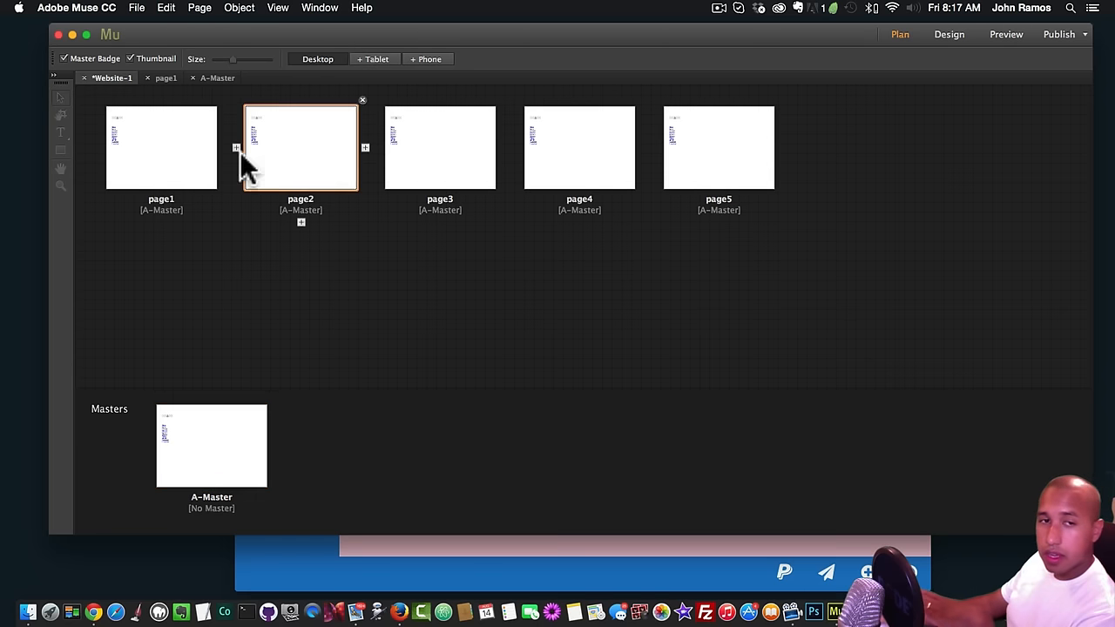
# - Open the A-Master page and show the options of the Animated Border Menus Menu 5 Links widget
pyautogui.doubleClick(209, 427)
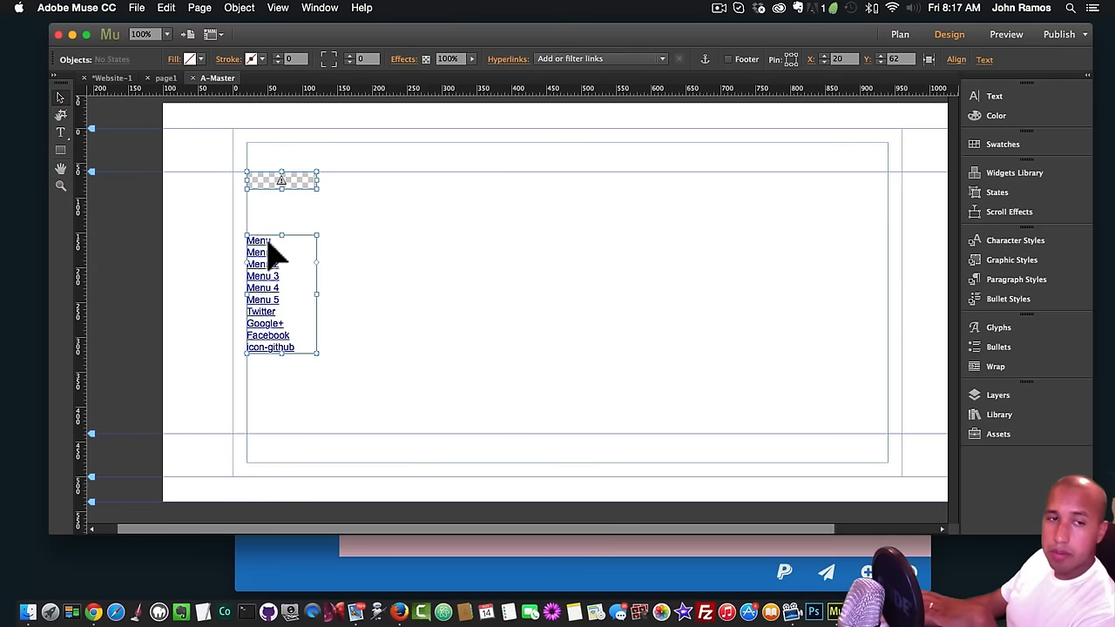
pyautogui.click(382, 241)
pyautogui.click(277, 261)
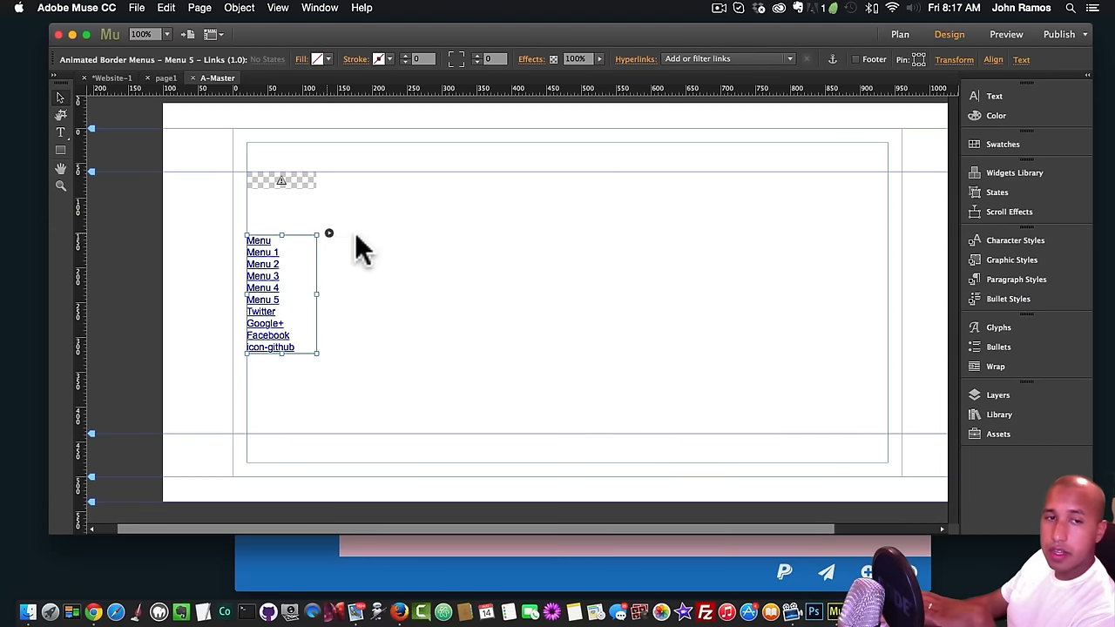
pyautogui.click(328, 233)
# - Set the text of menu items 1 to 5 to Page 1, Page 2, Page 3, Page 4 and Page 5
pyautogui.click(486, 243)
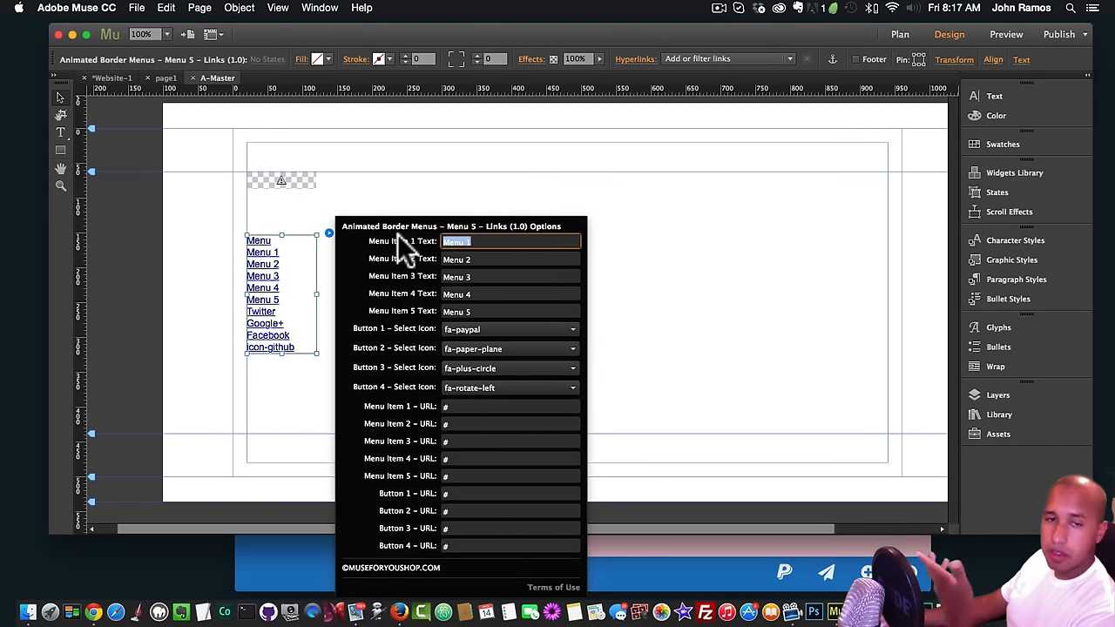
pyautogui.write('Page 1')
pyautogui.press('Tab')
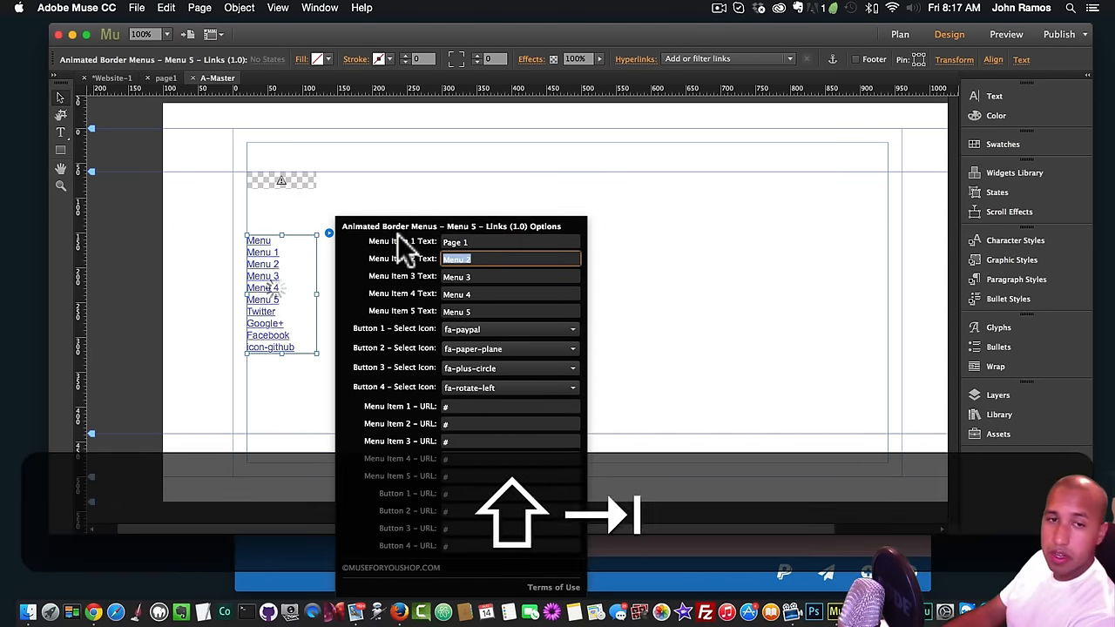
pyautogui.write('Page 2')
pyautogui.press('Tab')
pyautogui.write('Page 3')
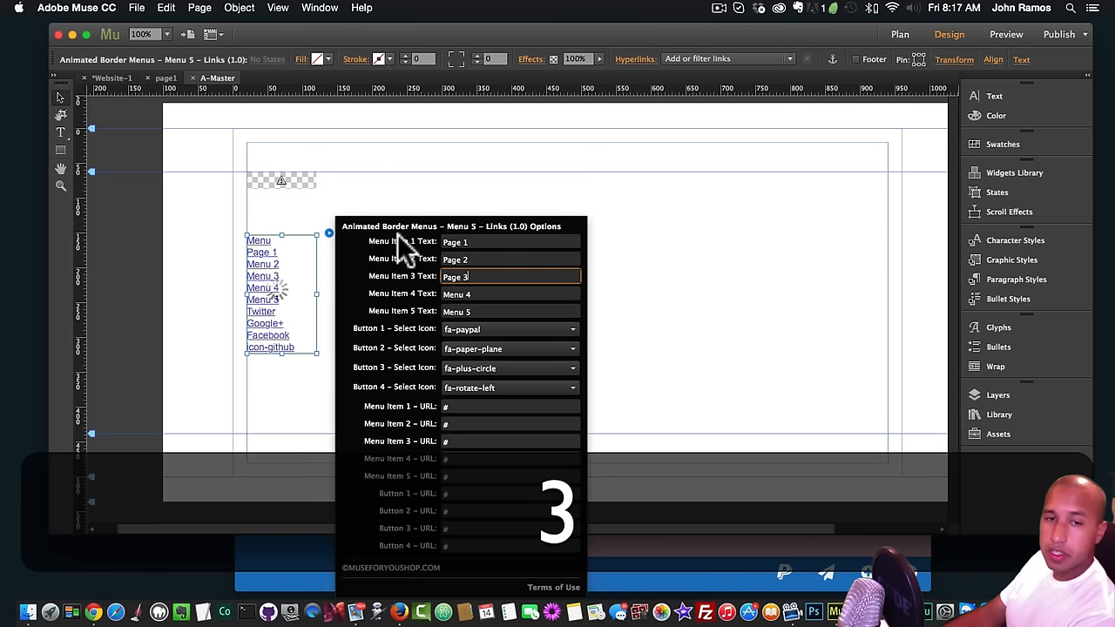
pyautogui.press('Tab')
pyautogui.write('Page 4')
pyautogui.press('BackSpace')
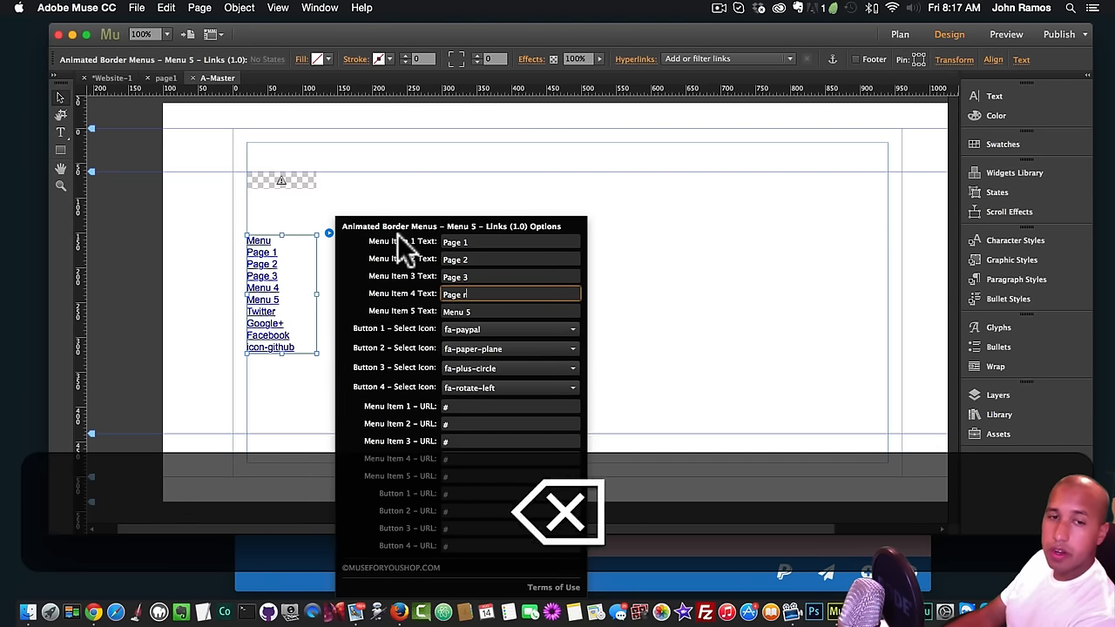
pyautogui.write('4')
pyautogui.press('Tab')
pyautogui.write('Page 4')
pyautogui.press('BackSpace')
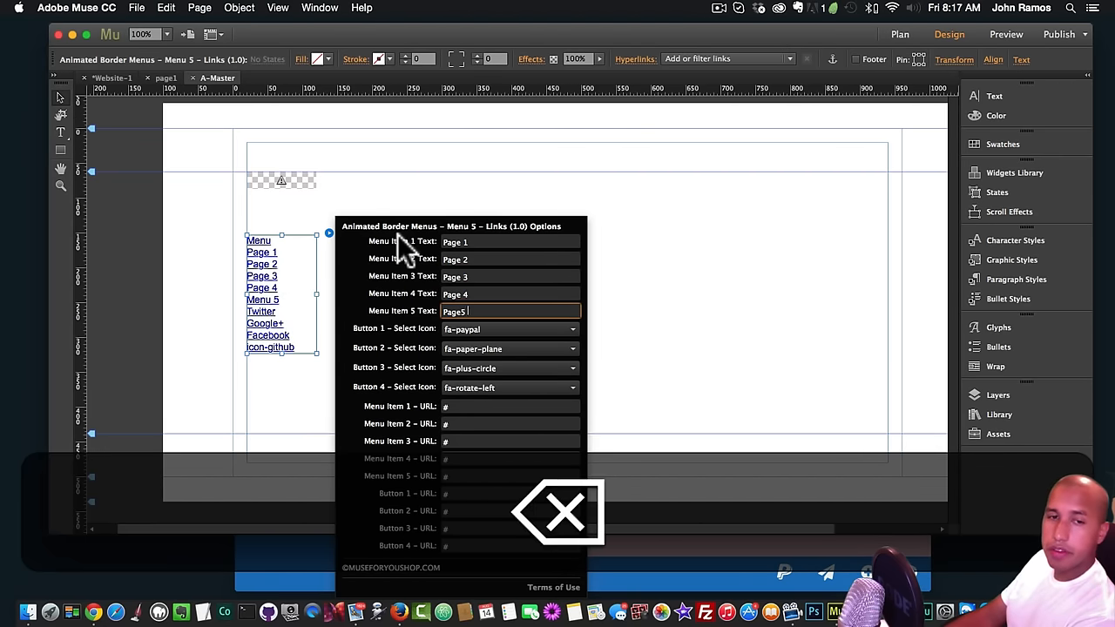
pyautogui.write('5')
# - Look through the icons available for Button 1 and Button 2, keeping the current choices
pyautogui.click(510, 331)
pyautogui.scroll(-10, 488, 376)
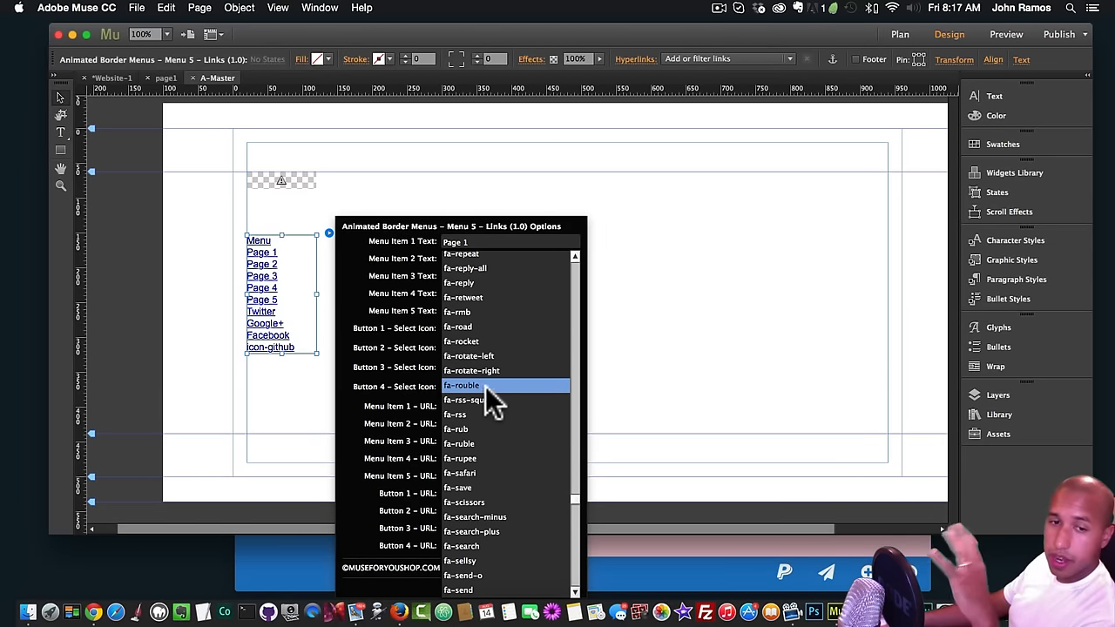
pyautogui.click(389, 335)
pyautogui.click(508, 350)
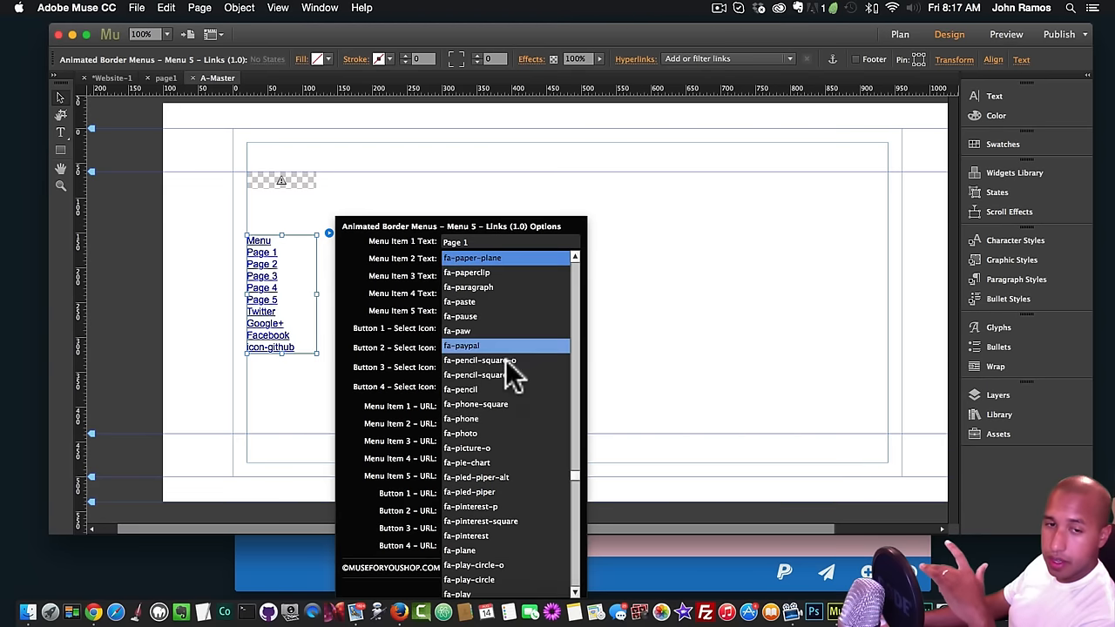
pyautogui.click(412, 379)
# - Replace the Menu Item 1 URL with a path starting with /page
pyautogui.press('BackSpace')
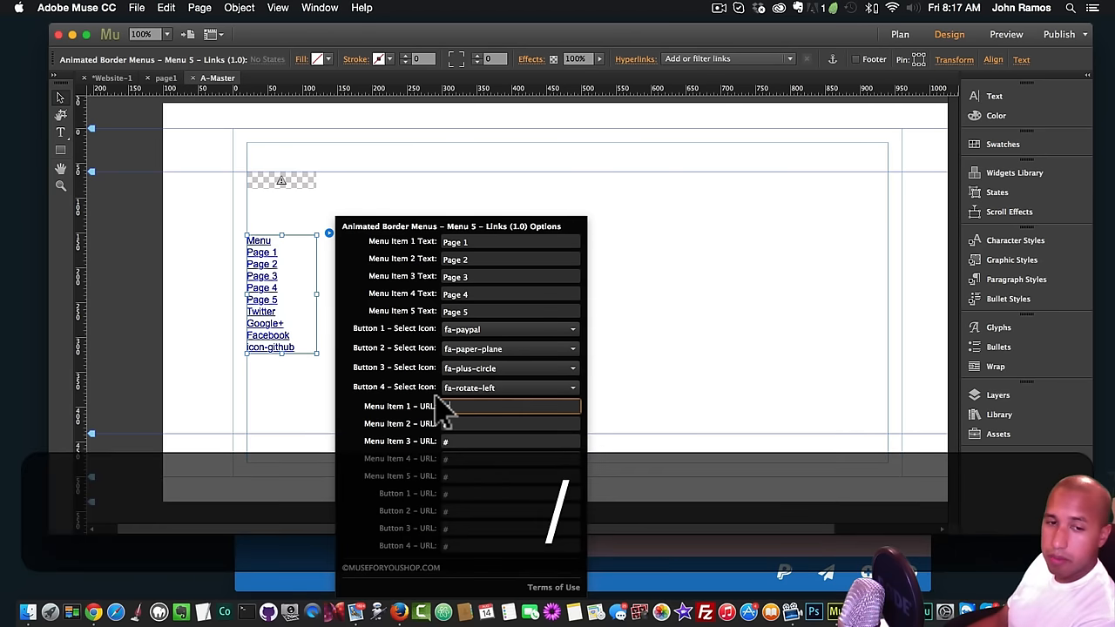
pyautogui.write('/pageh')
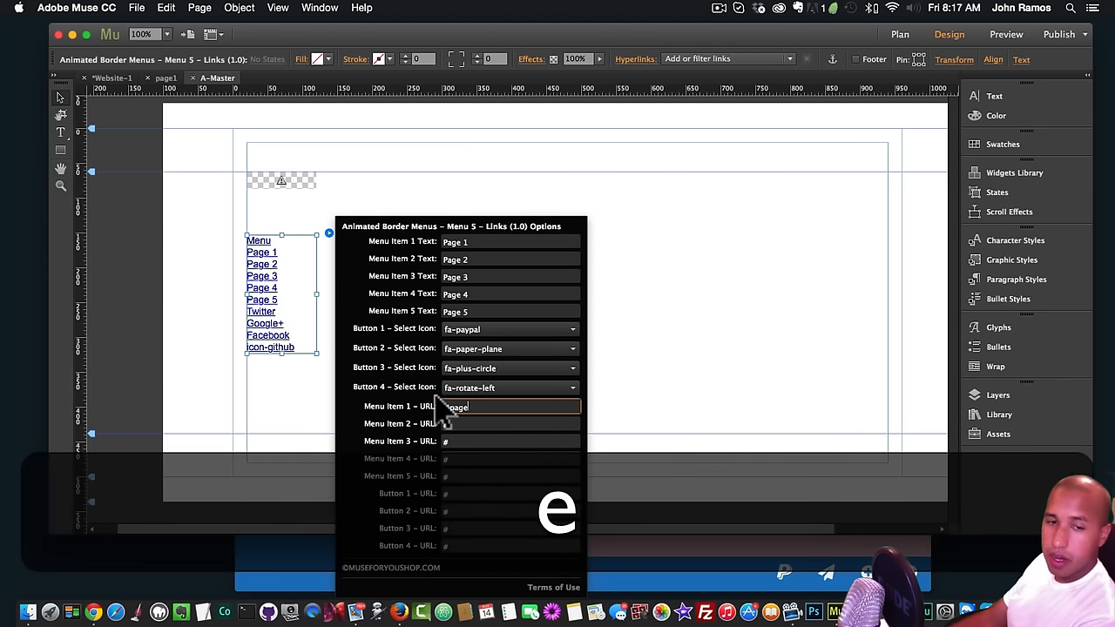
# - Set the Menu Item 1 URL to ./page1.html and the Menu Item 2 URL to ./page2.html
pyautogui.press('BackSpace')
pyautogui.write('1')
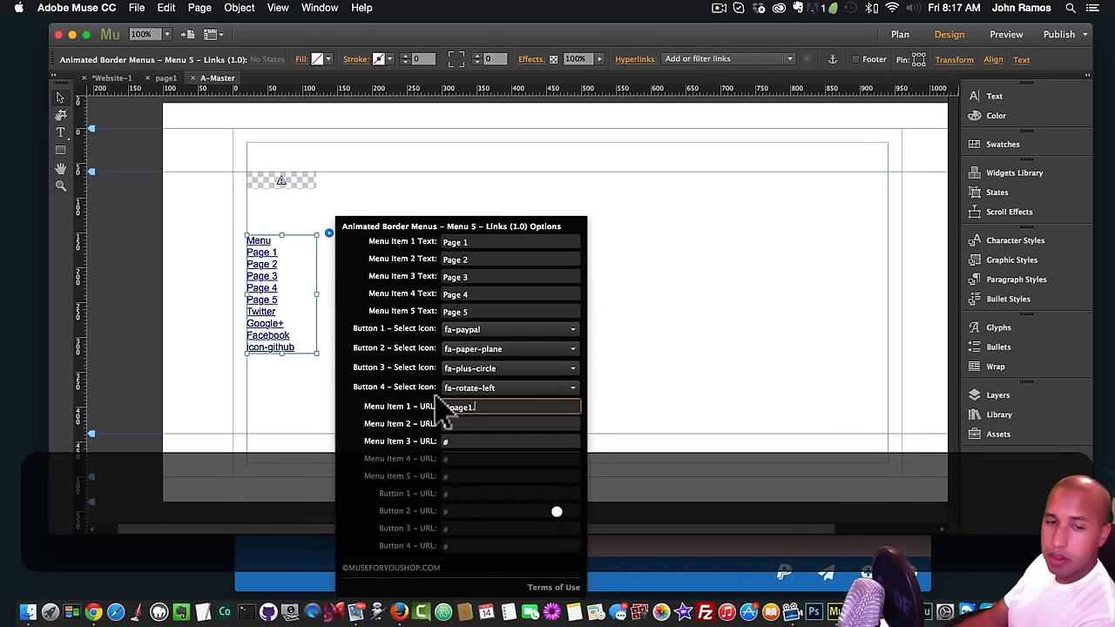
pyautogui.write('.html')
pyautogui.press('Tab')
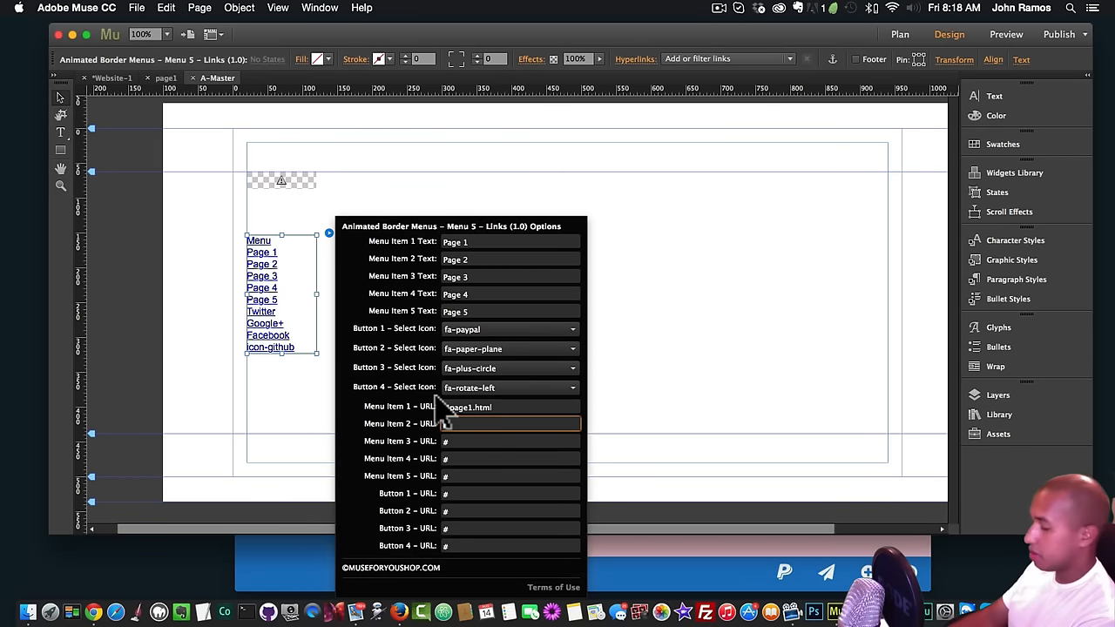
pyautogui.write('/page2.')
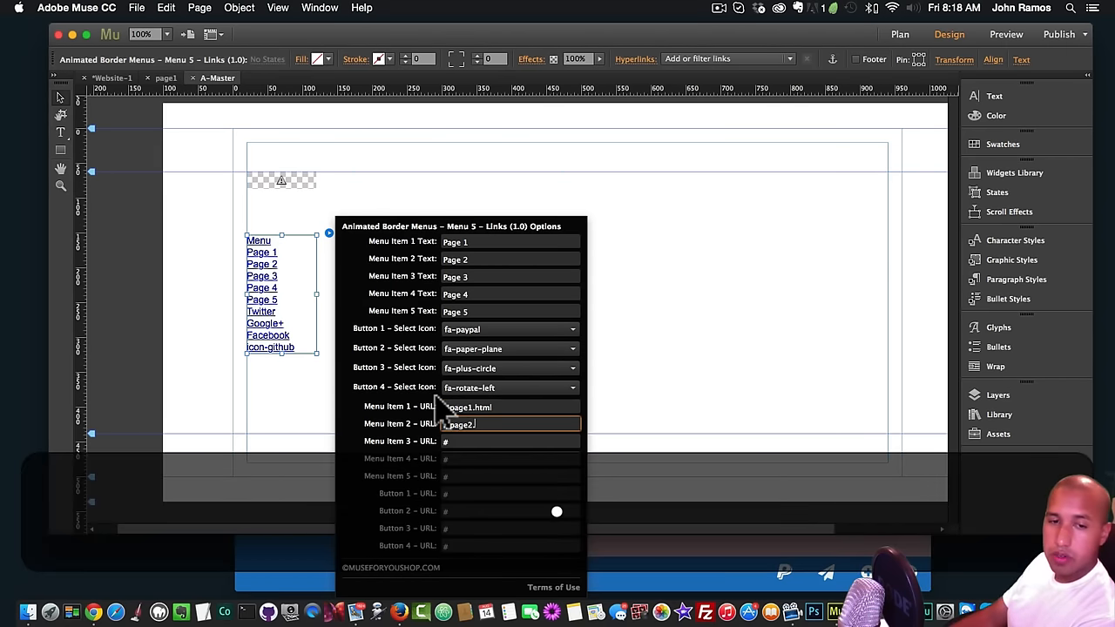
pyautogui.write('html')
pyautogui.press('Tab')
# - Set the URLs of Menu Items 3, 4 and 5 to ./page3.html, ./page4.html and ./page5.html
pyautogui.write('./pag')
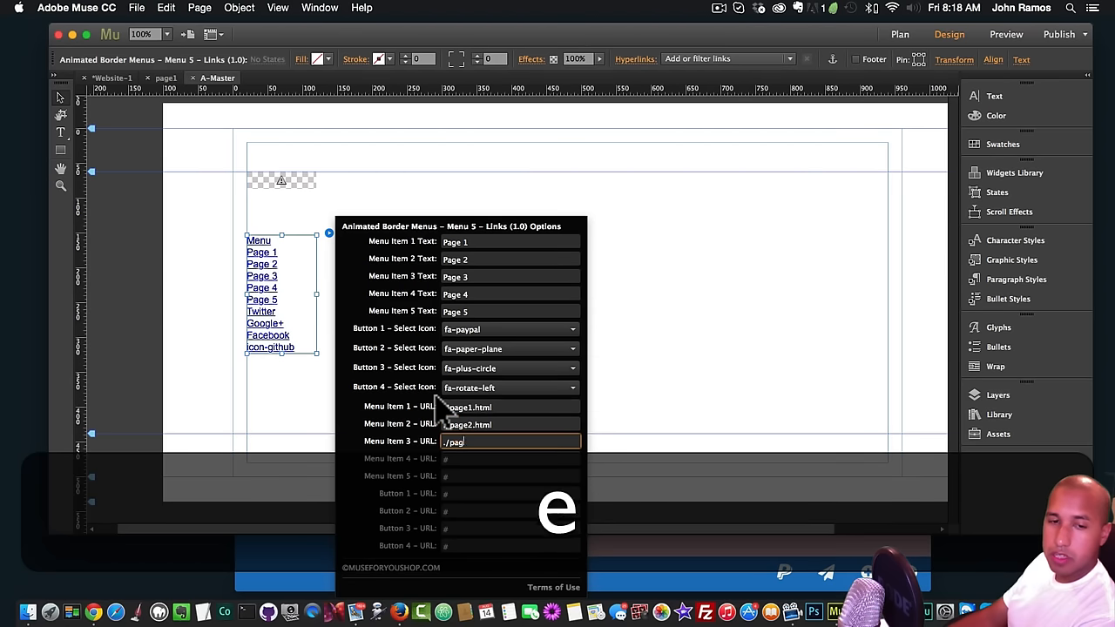
pyautogui.write('e3.html')
pyautogui.press('Tab')
pyautogui.write('.')
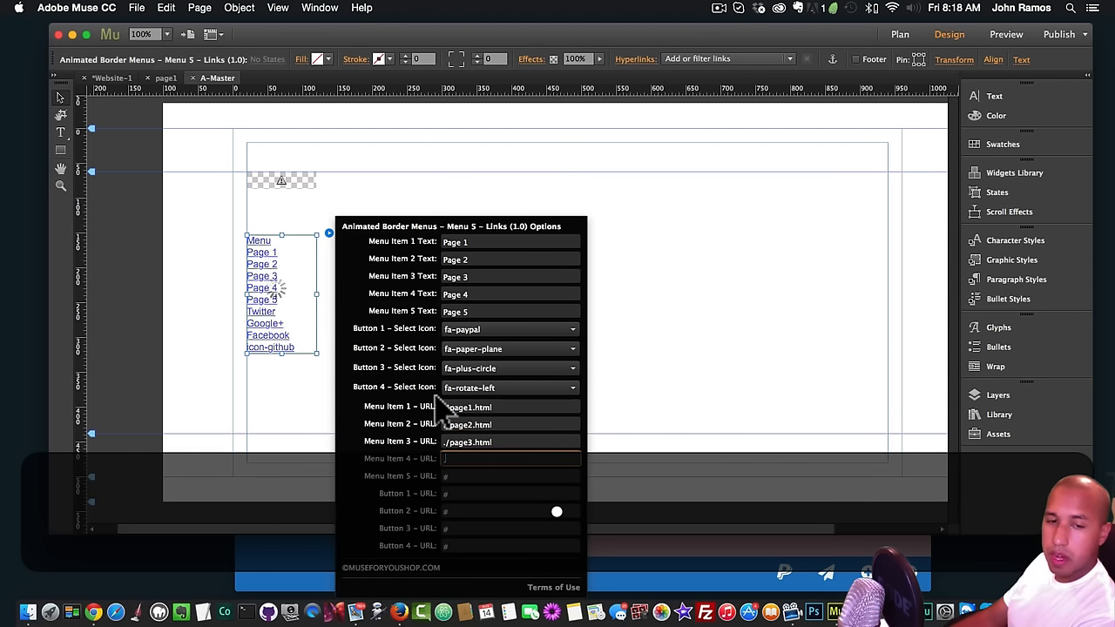
pyautogui.write('/m')
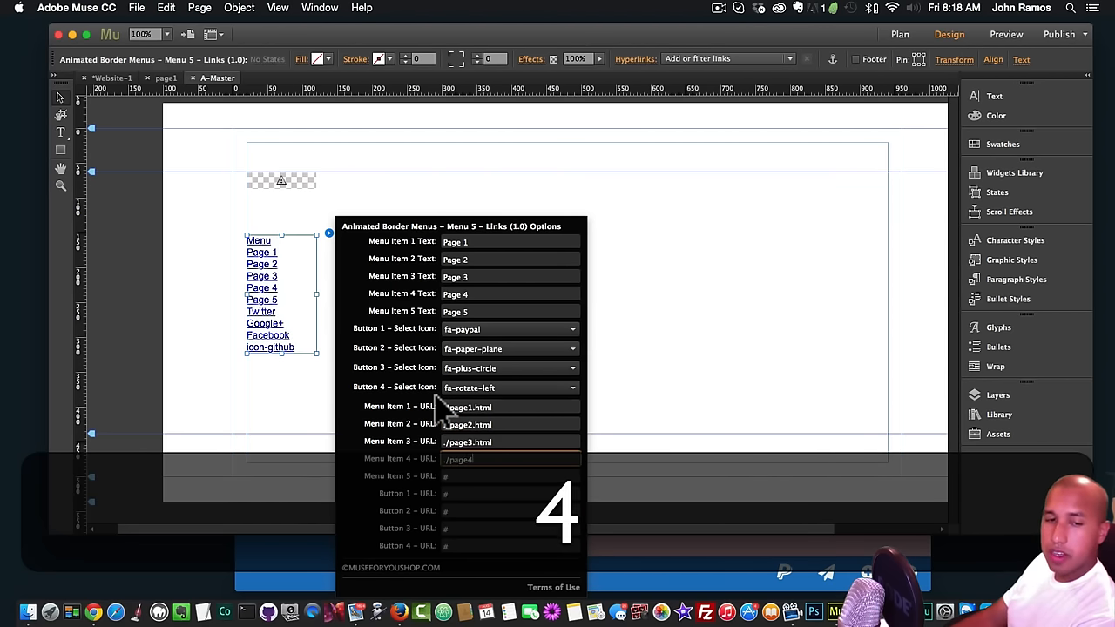
pyautogui.press('Tab')
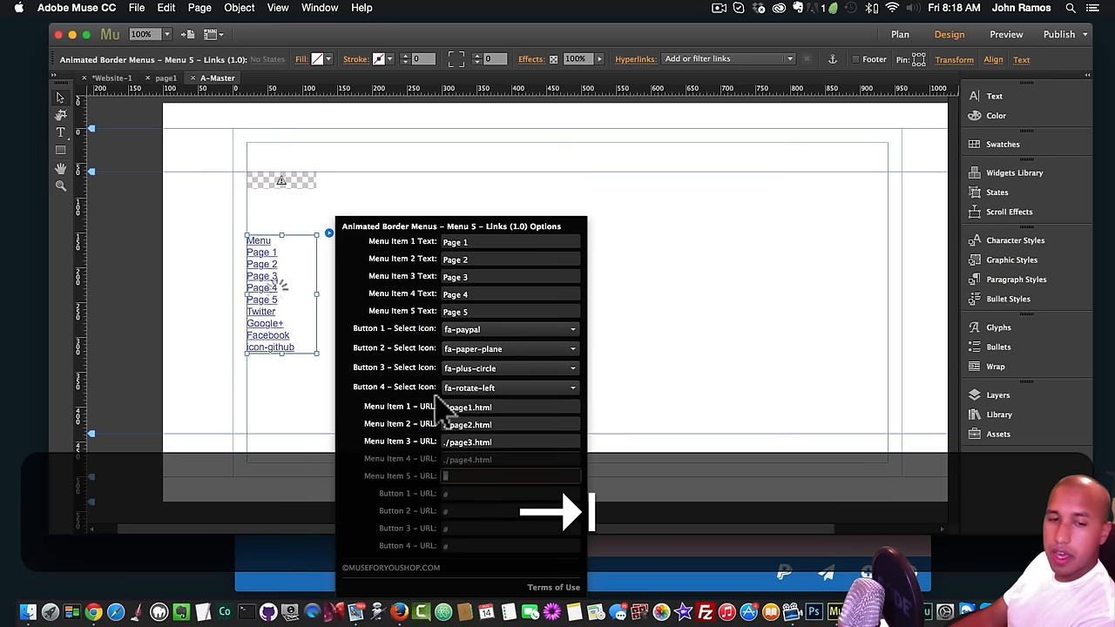
pyautogui.write('./page5.html')
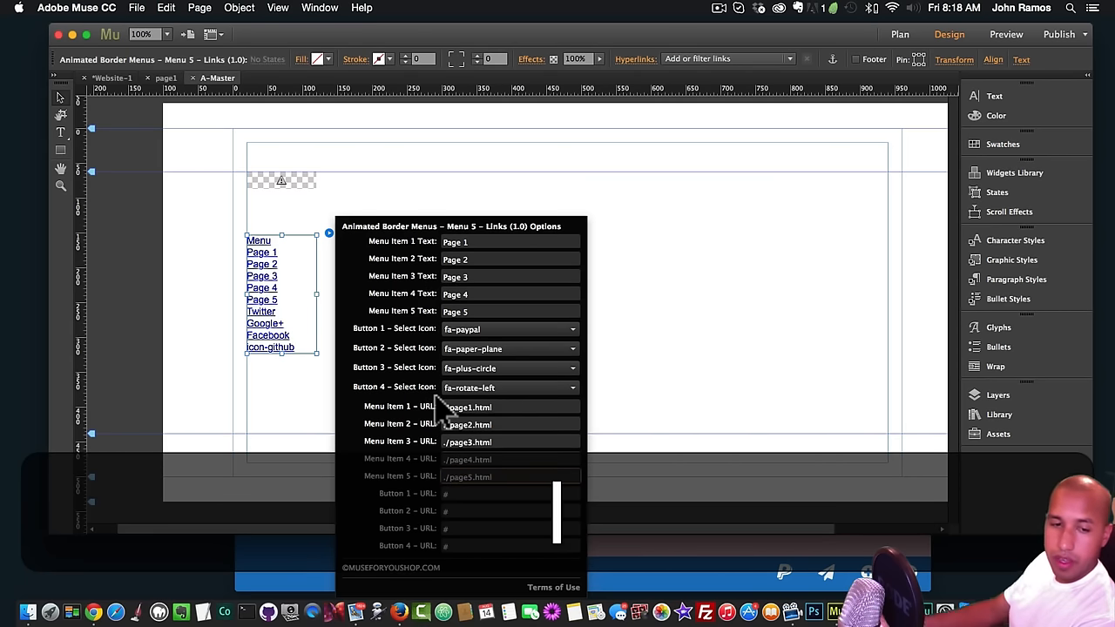
pyautogui.click(473, 494)
pyautogui.press('BackSpace')
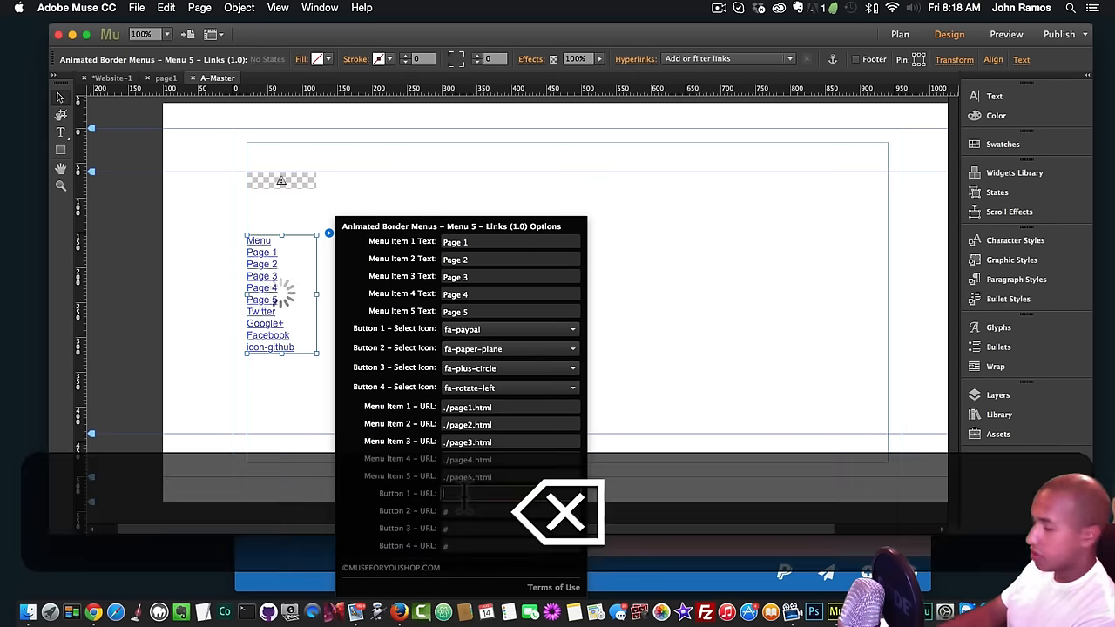
pyautogui.write('h')
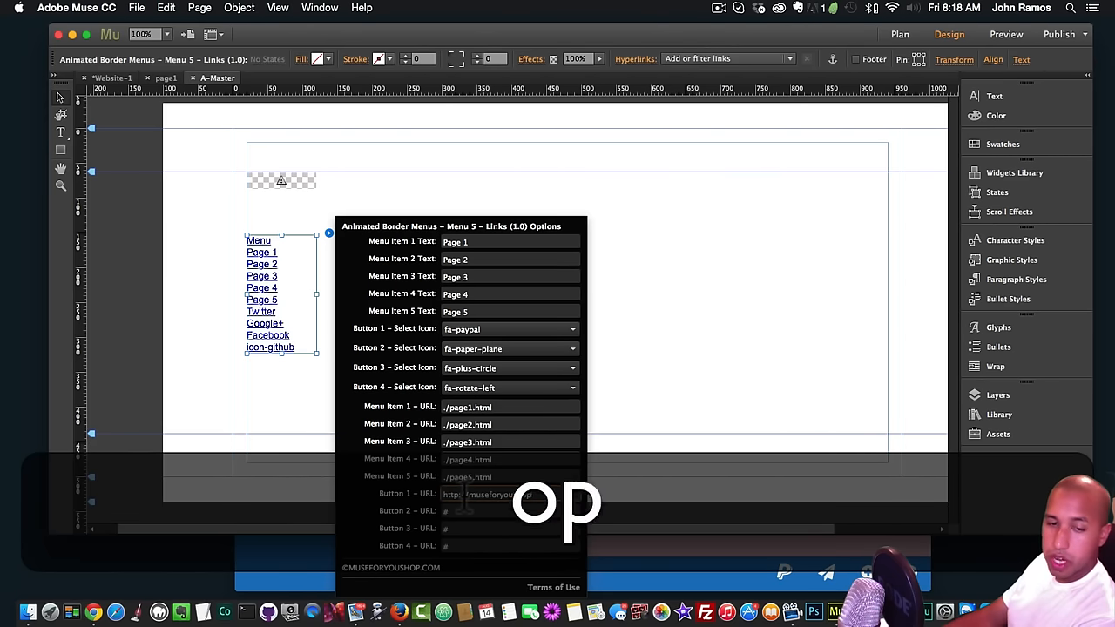
pyautogui.write('ttp://museforyoushop.com')
pyautogui.press('Tab')
pyautogui.write('http:')
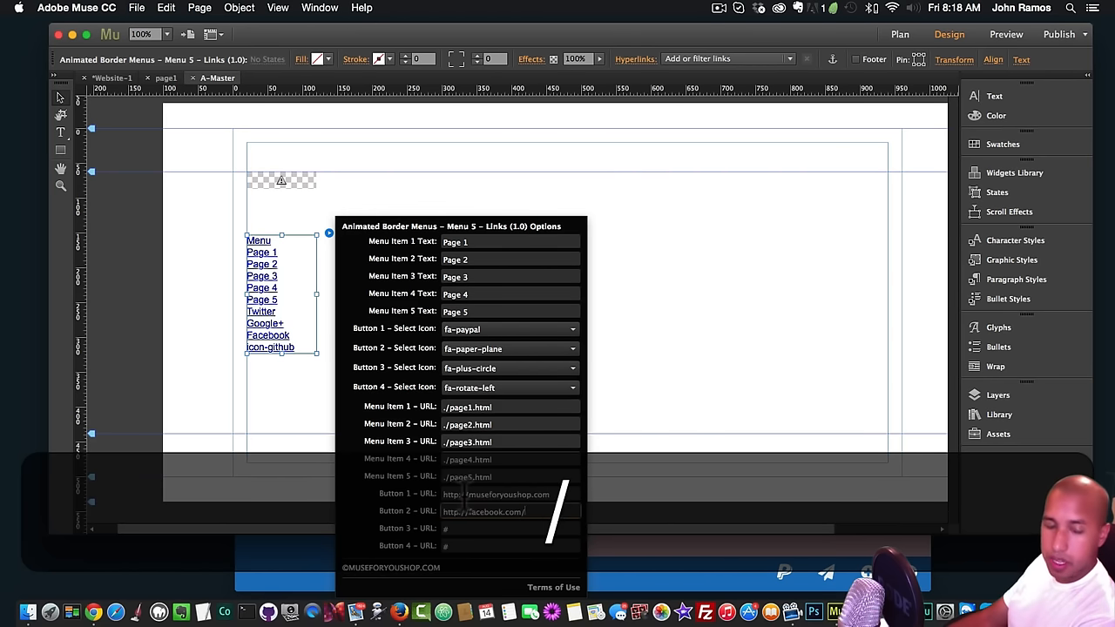
pyautogui.press('Tab')
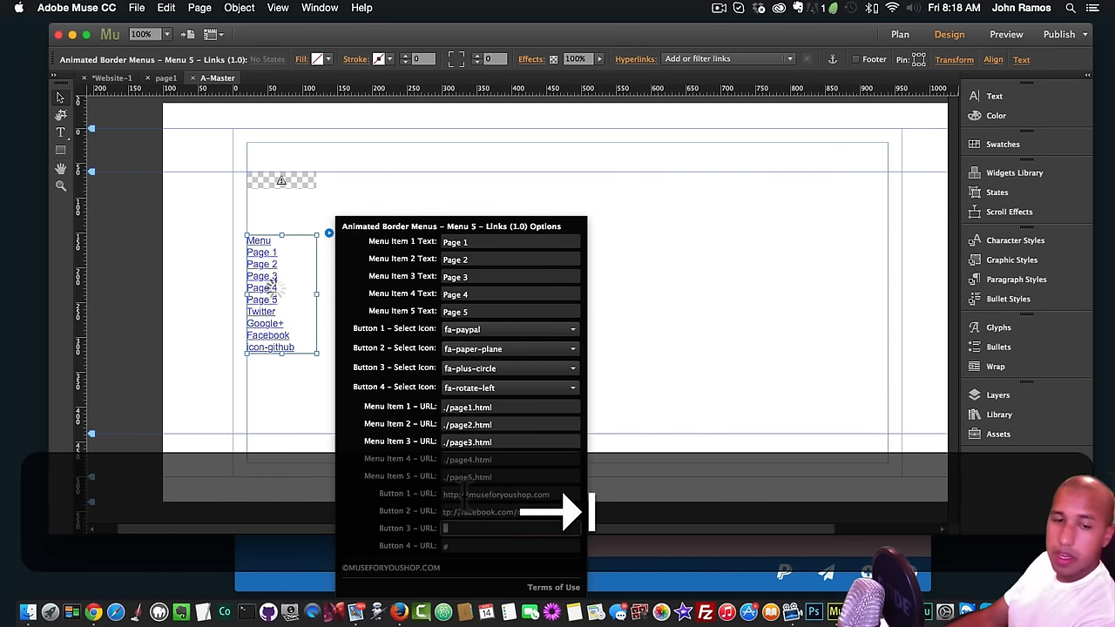
pyautogui.write('h')
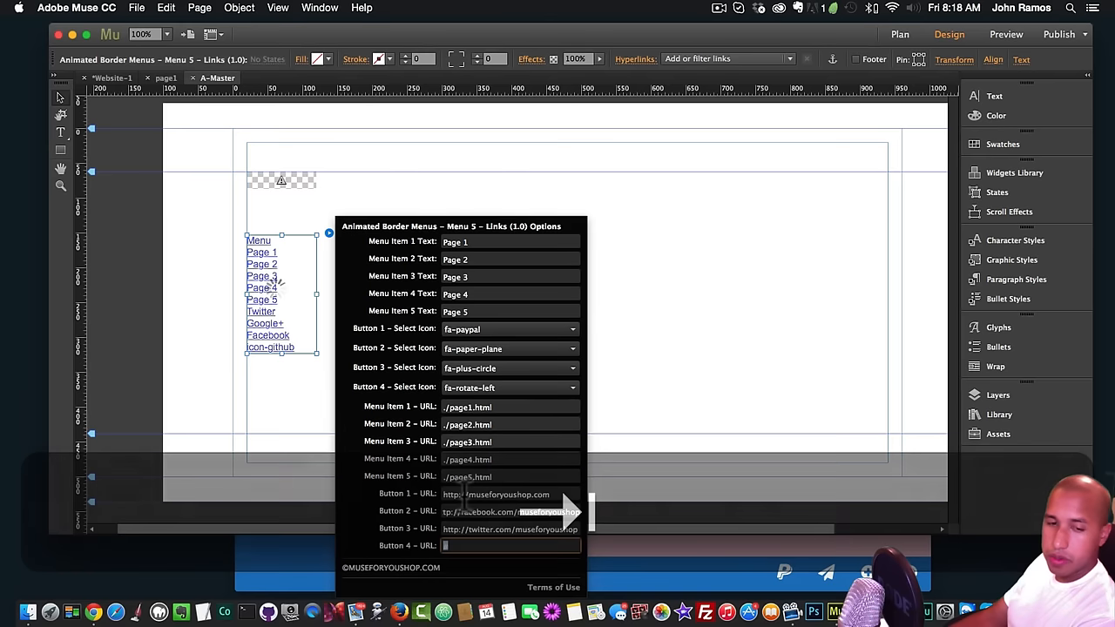
pyautogui.write('http:')
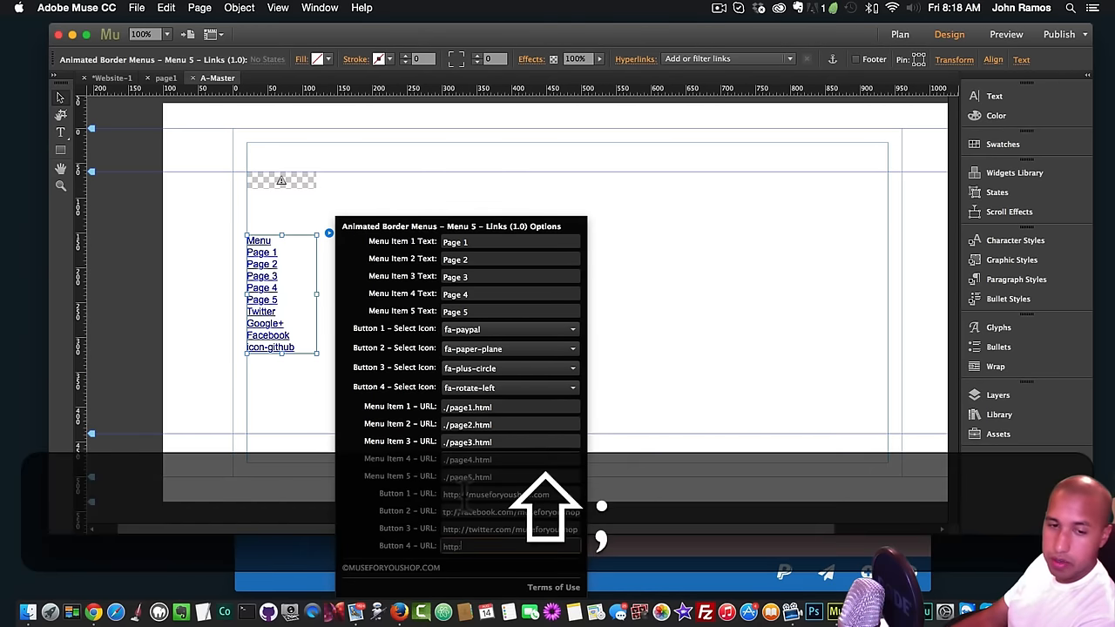
pyautogui.write('//museforyoushop')
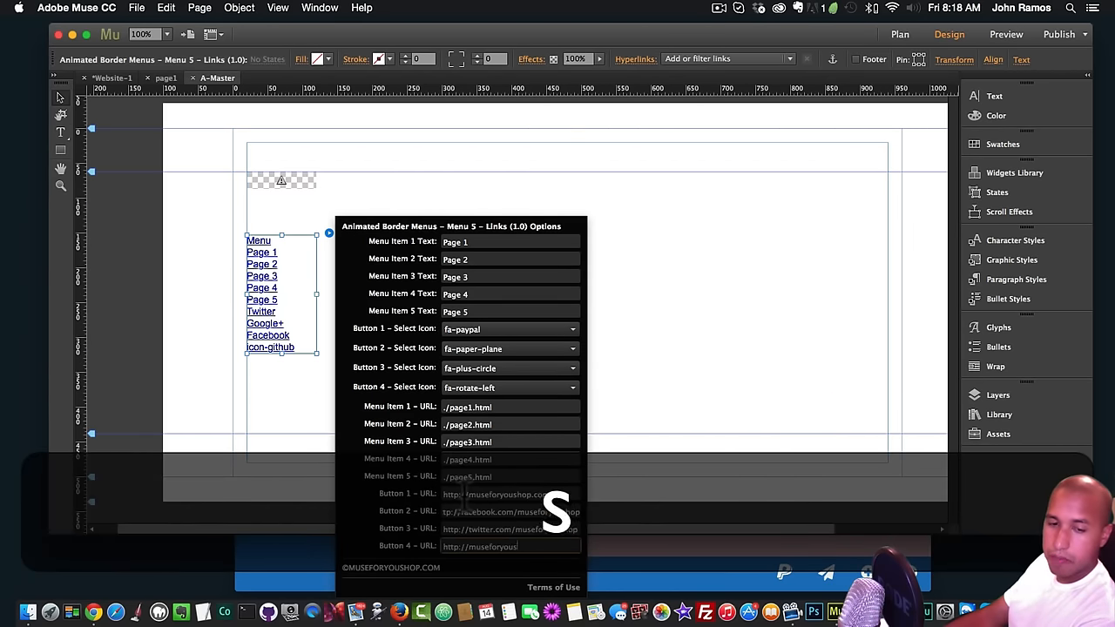
pyautogui.press('BackSpace')
pyautogui.press('BackSpace')
pyautogui.press('BackSpace')
pyautogui.press('BackSpace')
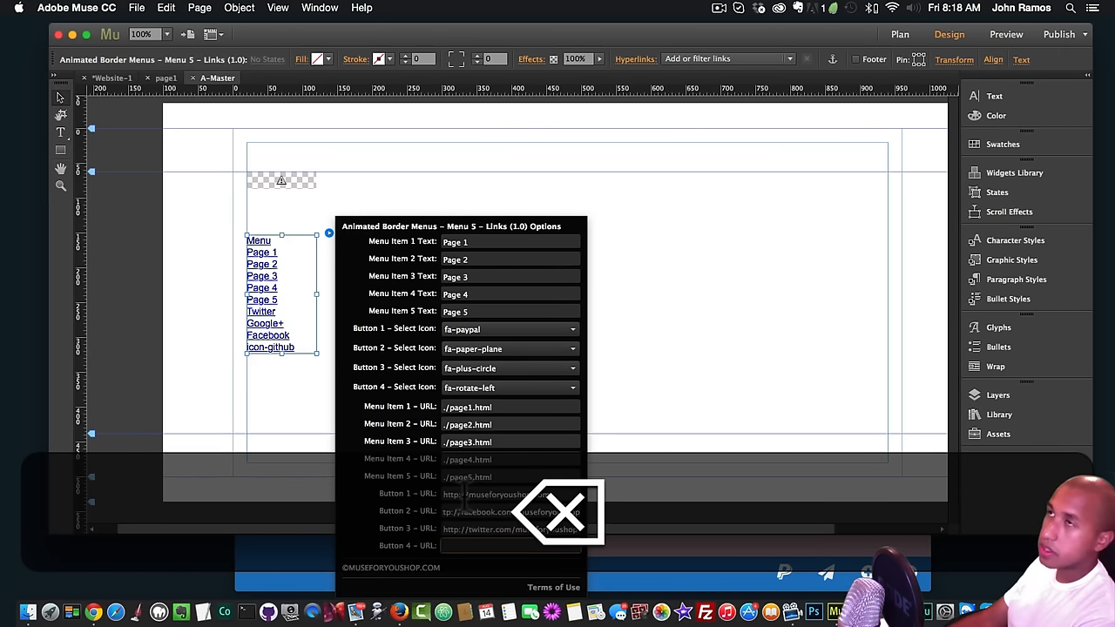
pyautogui.write('http:')
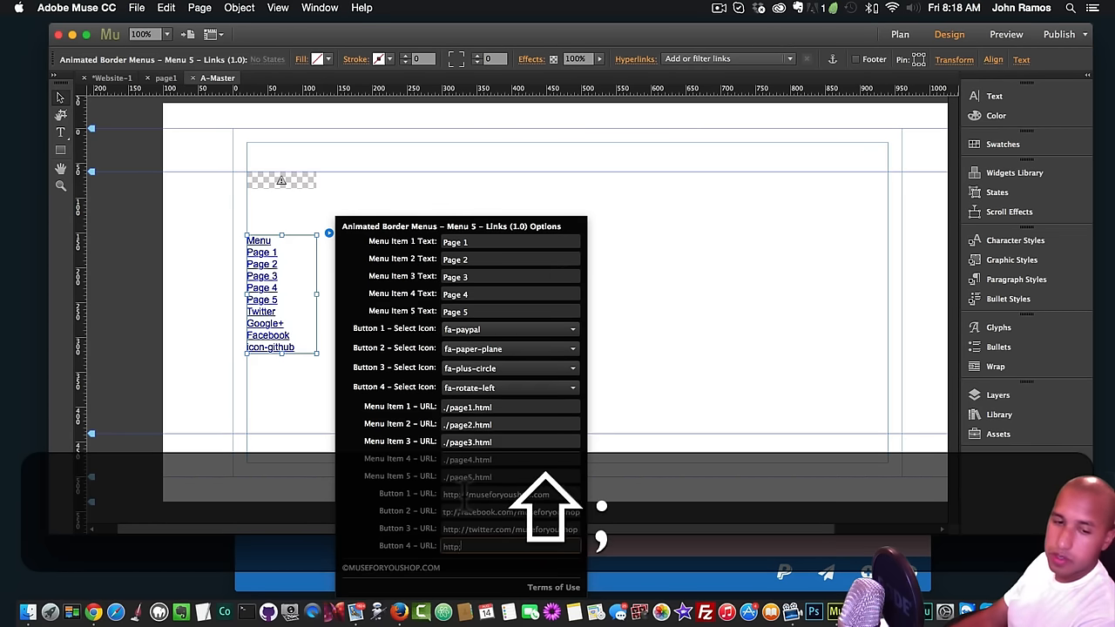
pyautogui.write('//google.com')
pyautogui.press('Return')
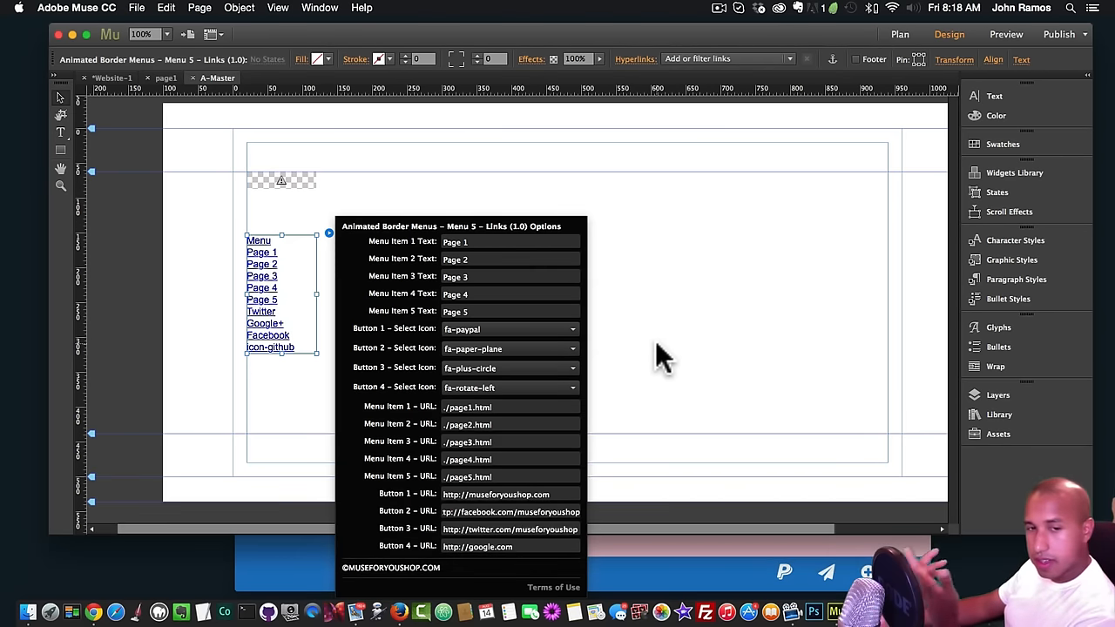
pyautogui.click(609, 362)
# - Open page1 from the site plan and set its browser fill to a greyish-brown swatch
pyautogui.click(900, 35)
pyautogui.doubleClick(166, 142)
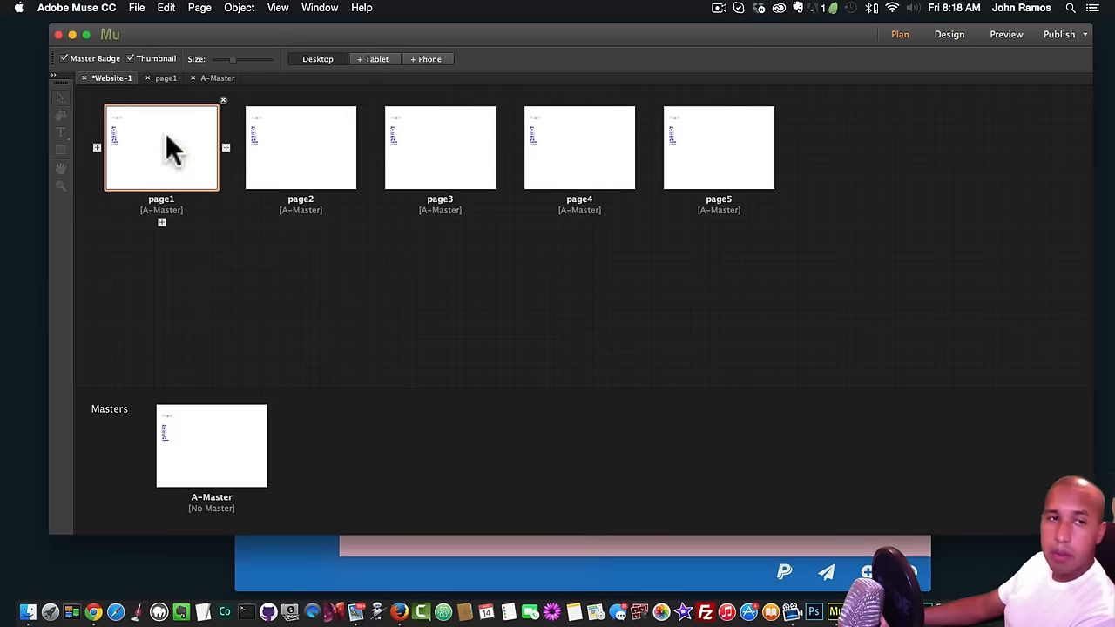
pyautogui.click(577, 60)
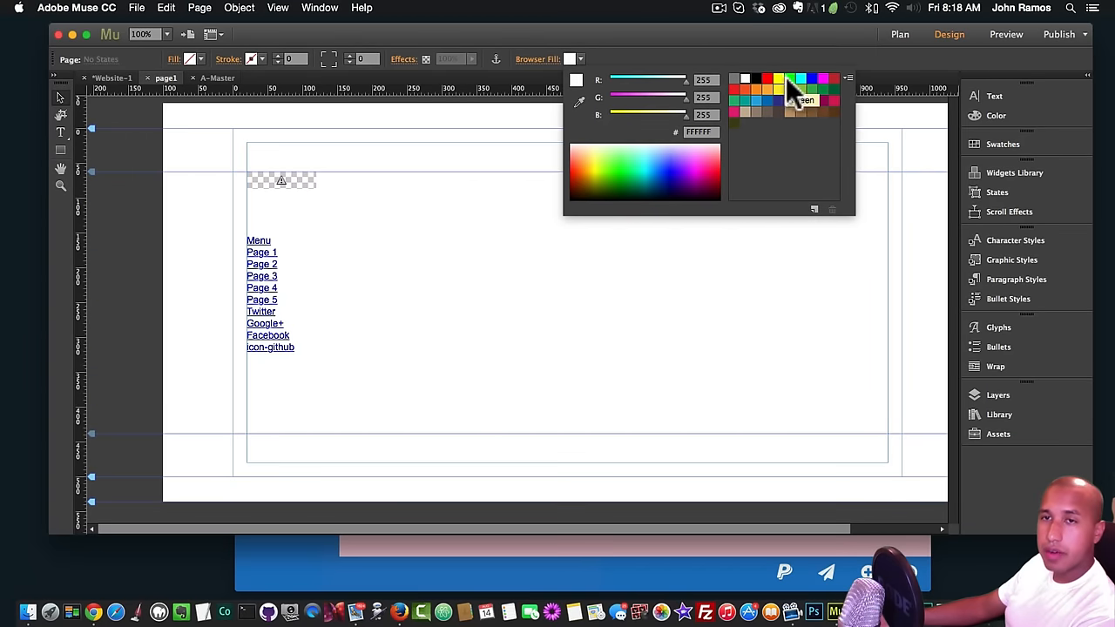
pyautogui.click(767, 113)
# - Open page2 from the site plan and set its browser fill to teal
pyautogui.click(897, 37)
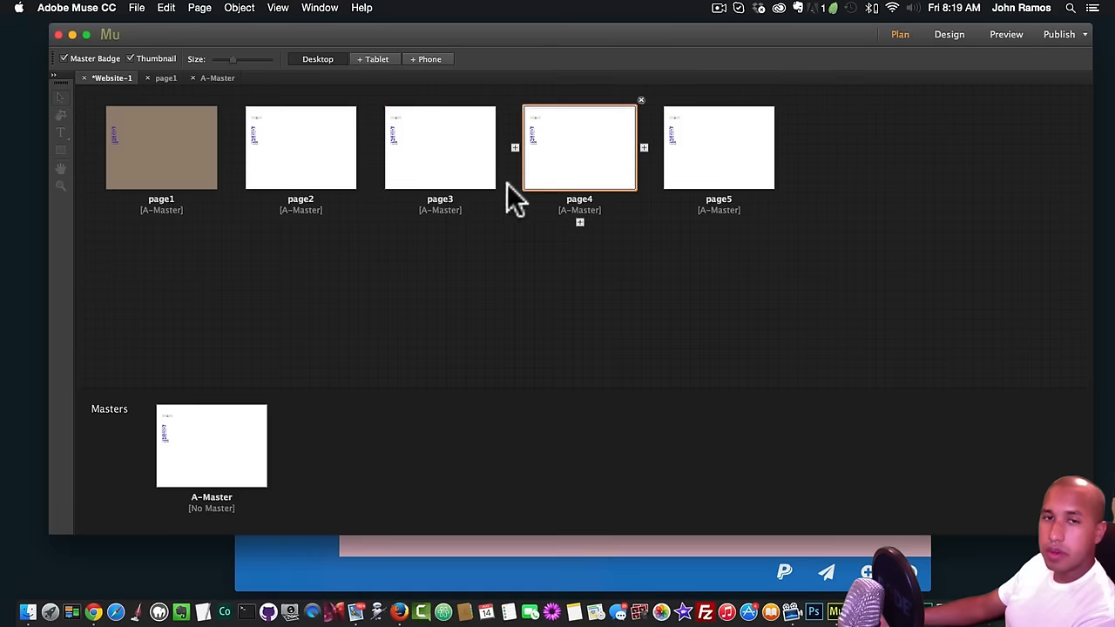
pyautogui.doubleClick(330, 150)
pyautogui.click(552, 61)
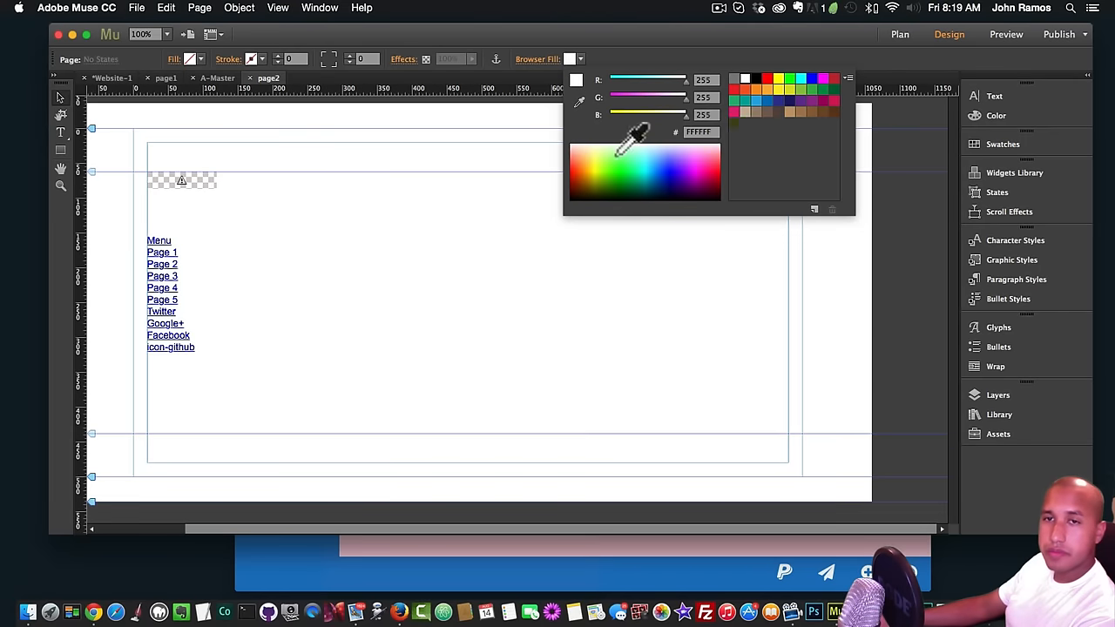
pyautogui.click(742, 103)
# - Open page3 from the site plan and set its browser fill to yellow-green
pyautogui.click(899, 34)
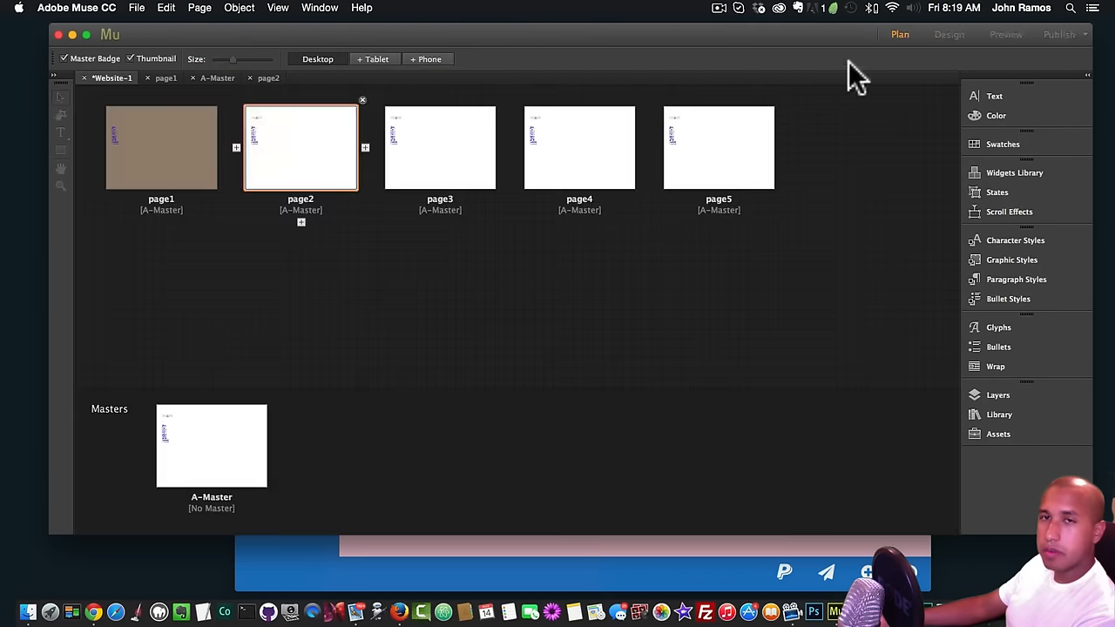
pyautogui.doubleClick(440, 168)
pyautogui.click(570, 59)
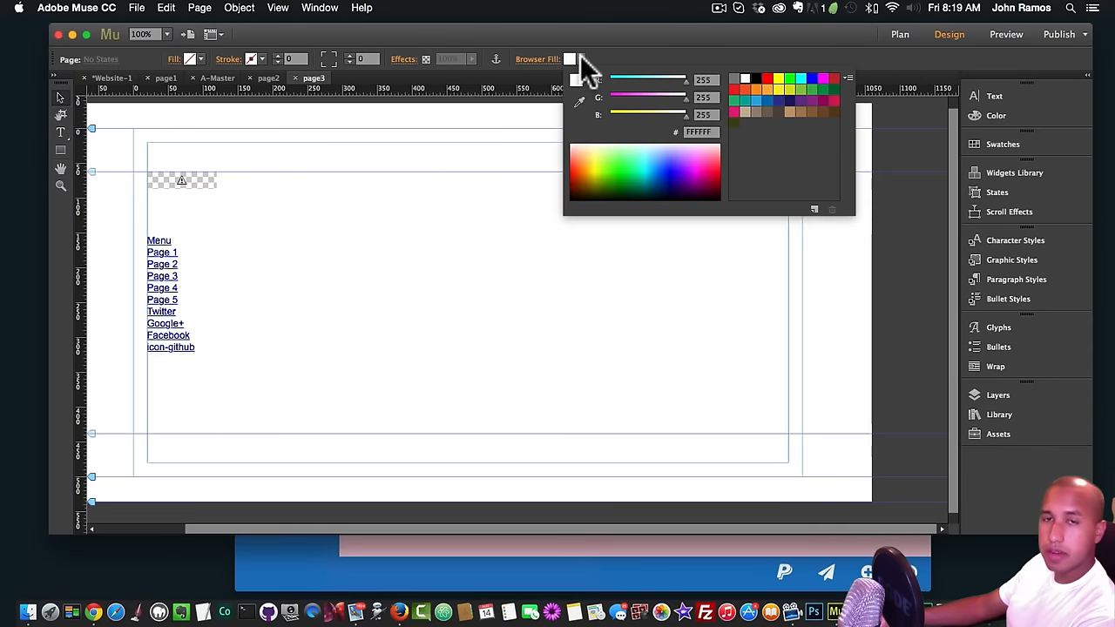
pyautogui.click(788, 88)
# - Open page4 from the site plan and set its browser fill to cyan
pyautogui.click(899, 34)
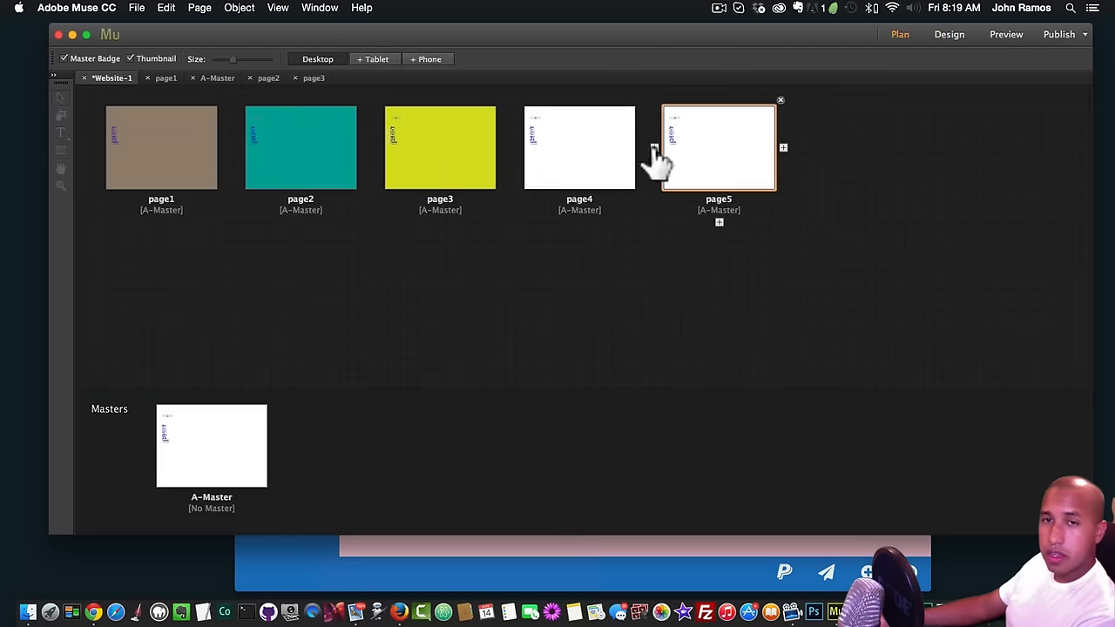
pyautogui.doubleClick(615, 150)
pyautogui.click(576, 58)
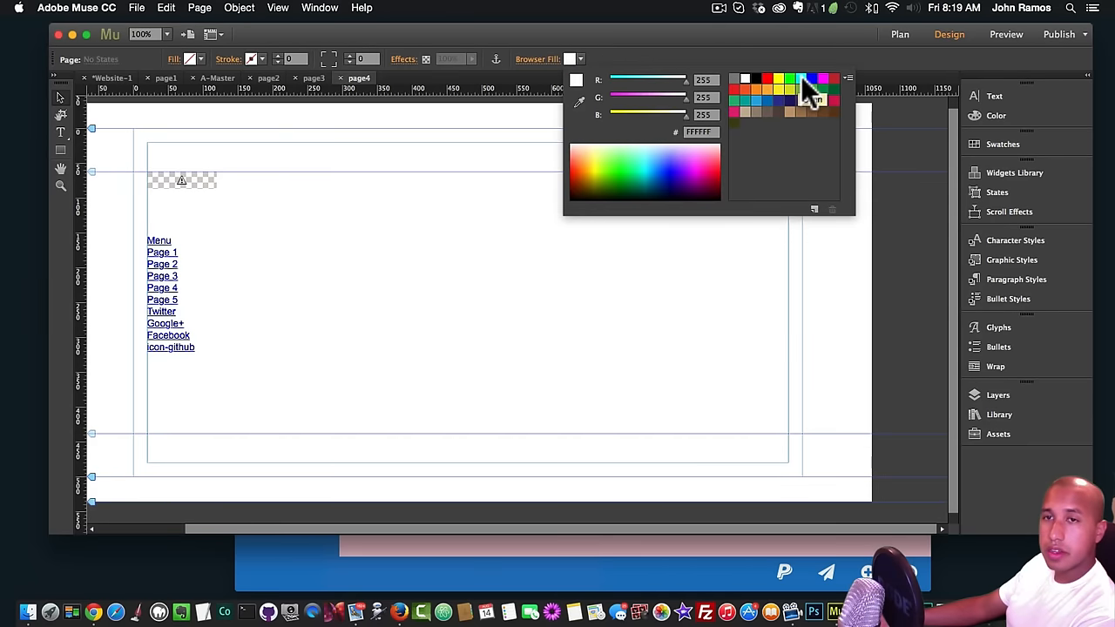
pyautogui.click(800, 79)
# - Open page5 from the site plan and set its browser fill to magenta
pyautogui.click(898, 34)
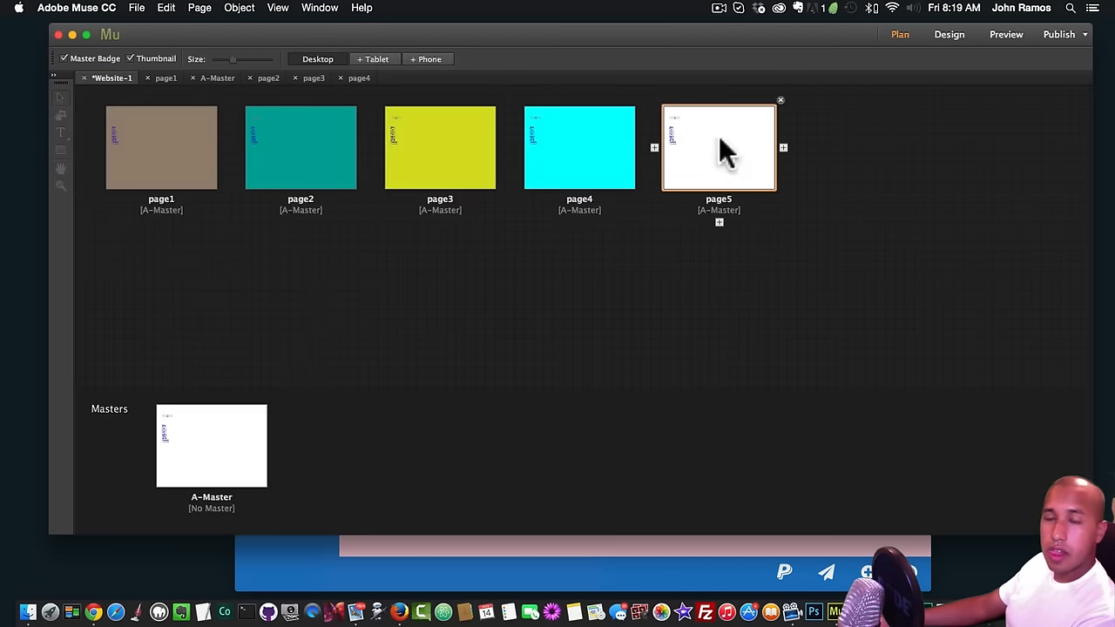
pyautogui.doubleClick(719, 144)
pyautogui.click(576, 59)
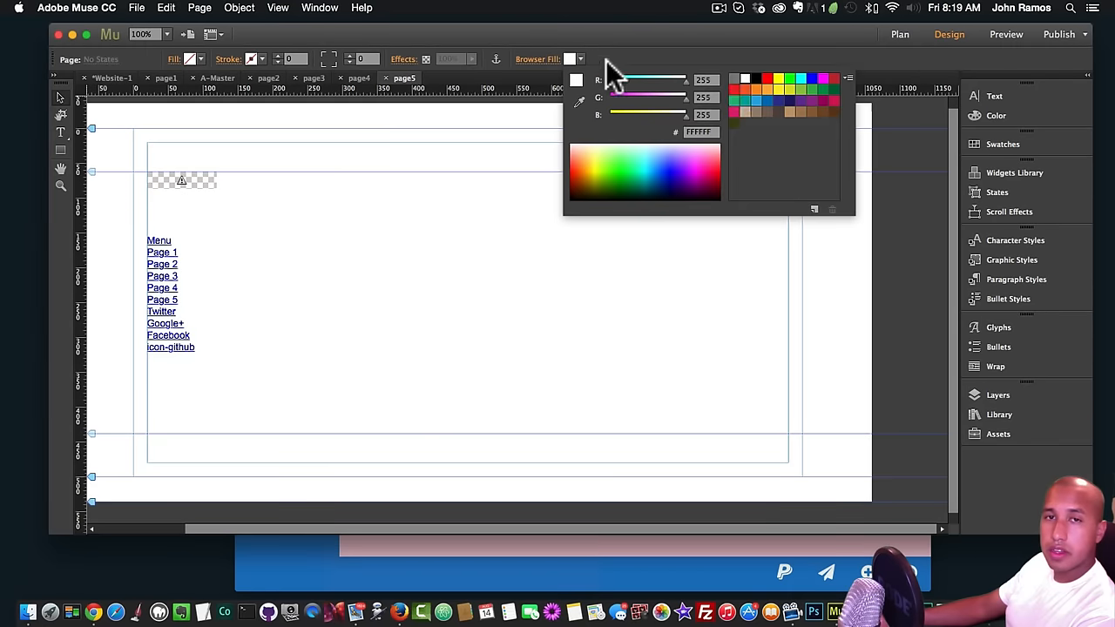
pyautogui.click(822, 78)
# - Reopen page3 from the site plan and change its browser fill to teal, 00A99D
pyautogui.click(898, 34)
pyautogui.doubleClick(432, 146)
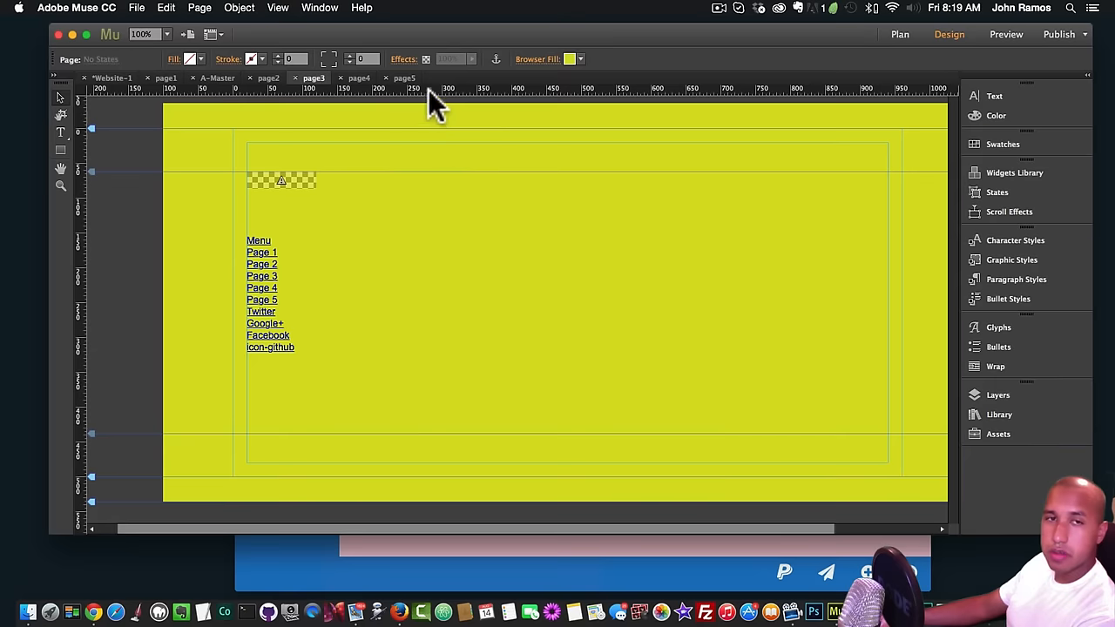
pyautogui.click(578, 58)
pyautogui.click(747, 102)
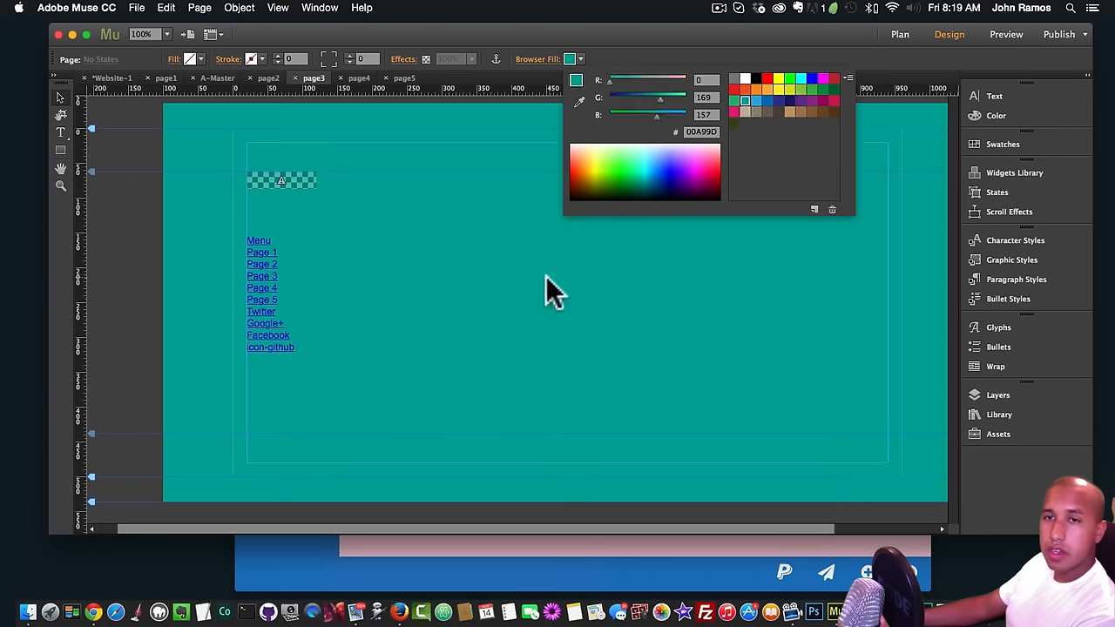
pyautogui.click(547, 291)
# - Examine the trigger color in the Menu 5 Settings widget on A-Master, and return to the site plan
pyautogui.click(900, 34)
pyautogui.doubleClick(170, 451)
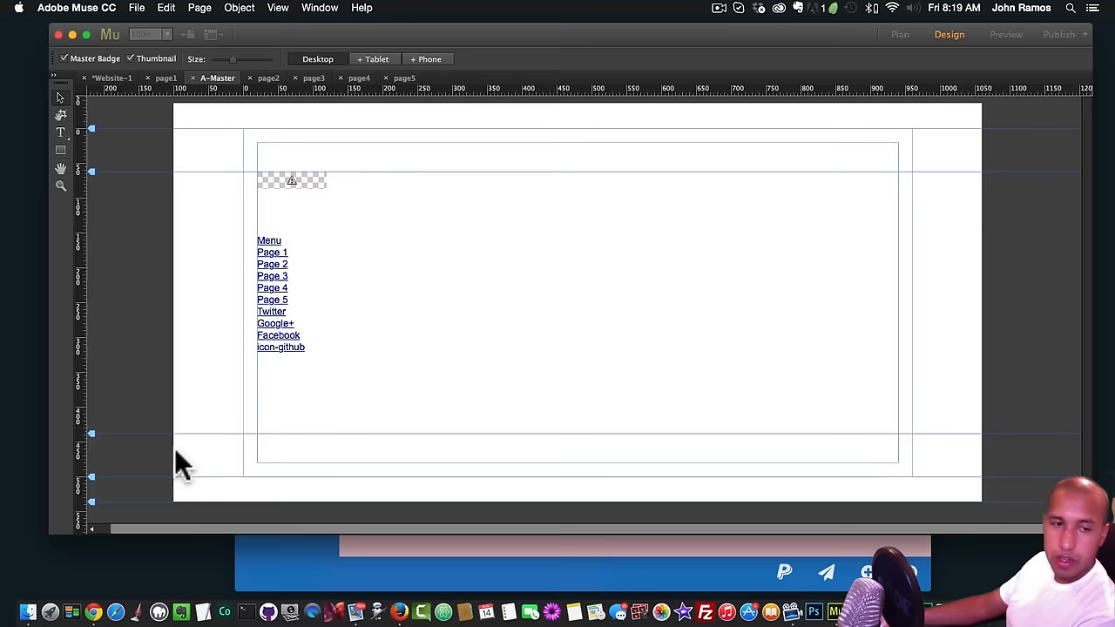
pyautogui.click(307, 181)
pyautogui.click(328, 169)
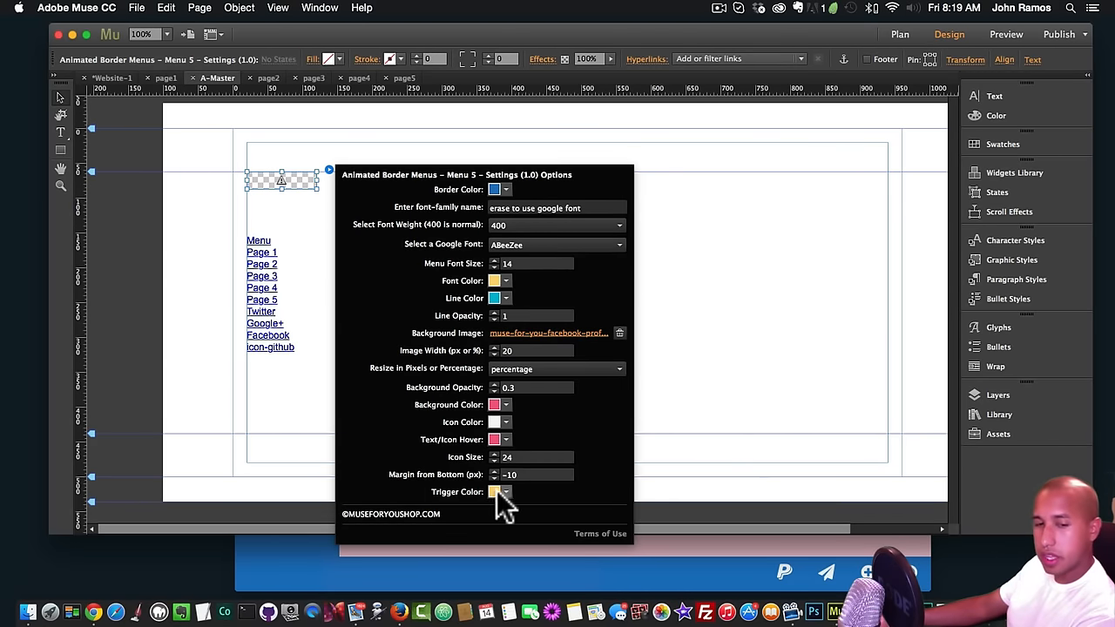
pyautogui.click(497, 492)
pyautogui.click(254, 403)
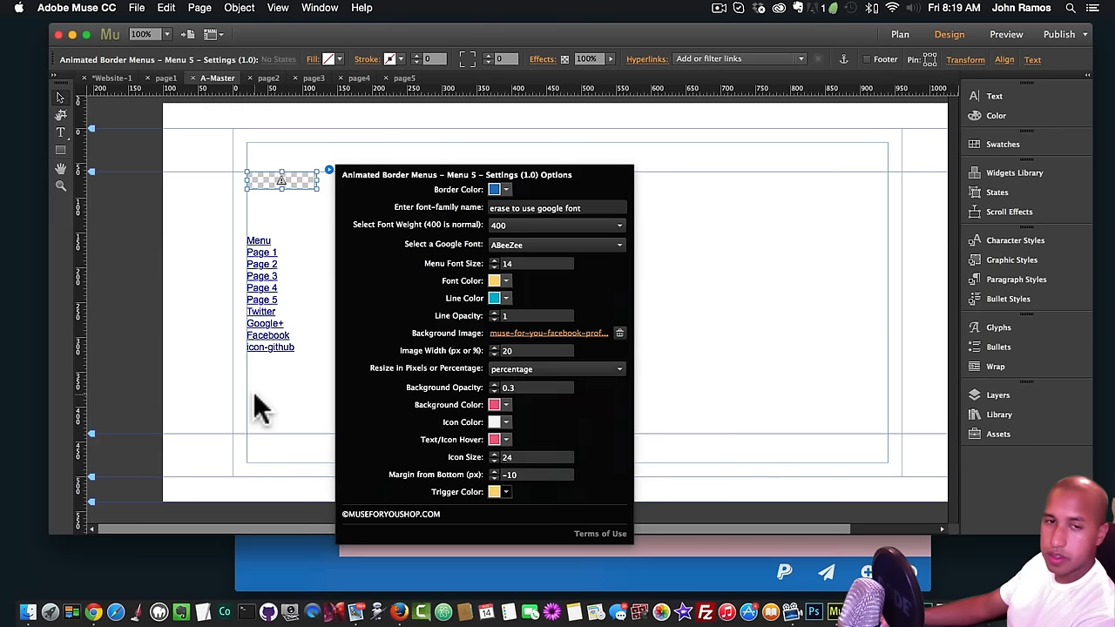
pyautogui.click(261, 414)
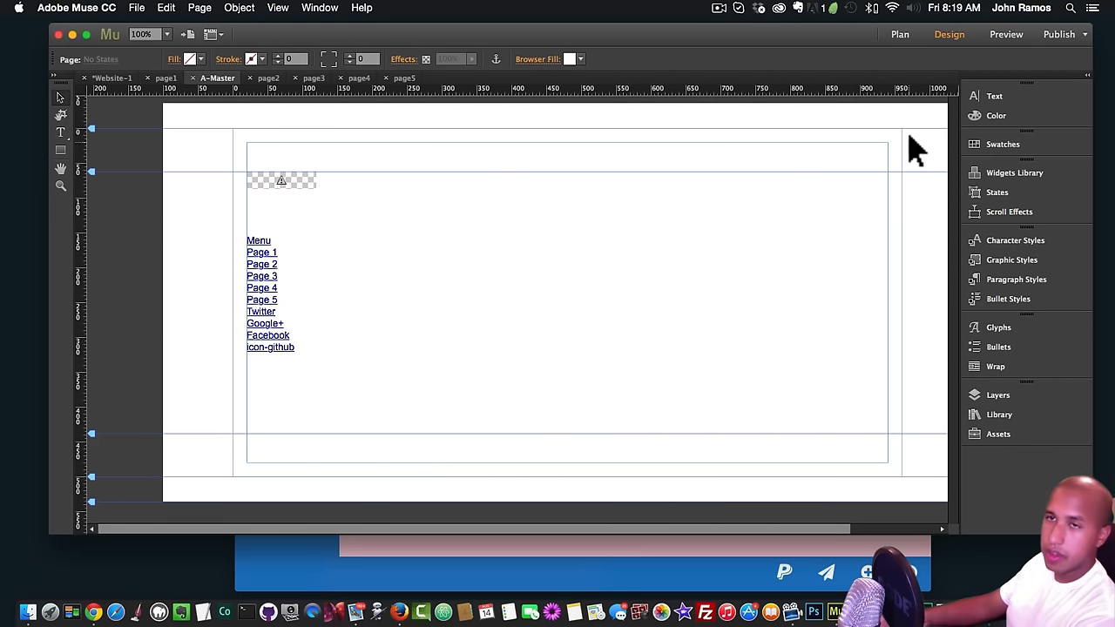
pyautogui.click(899, 35)
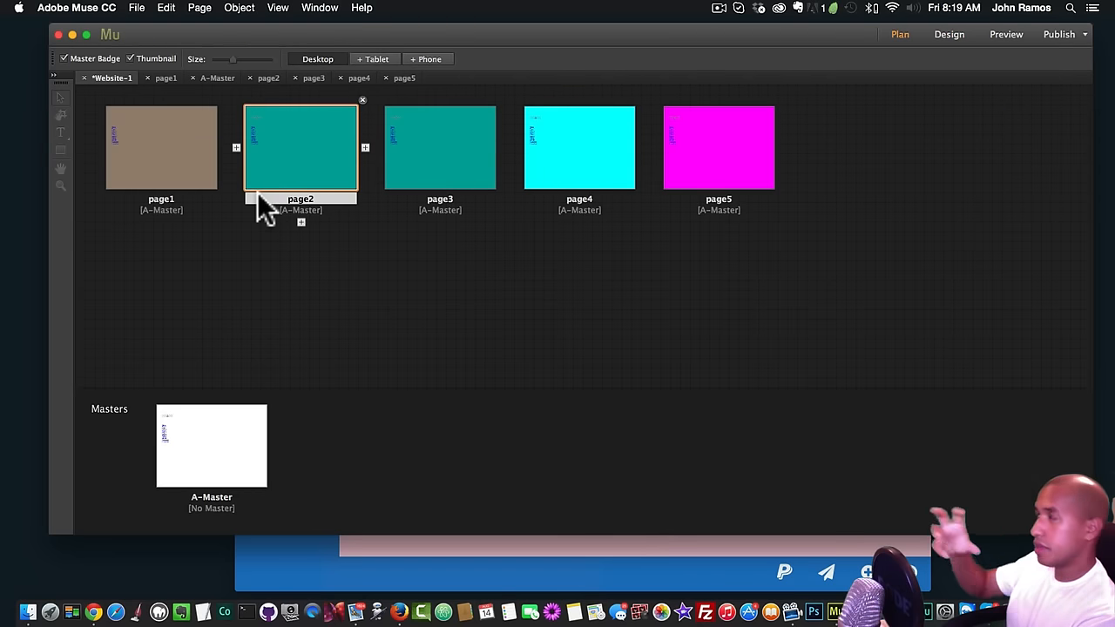
# - Open page3 from the site plan, change its browser fill to dark magenta, and return to the plan
pyautogui.doubleClick(436, 172)
pyautogui.click(572, 59)
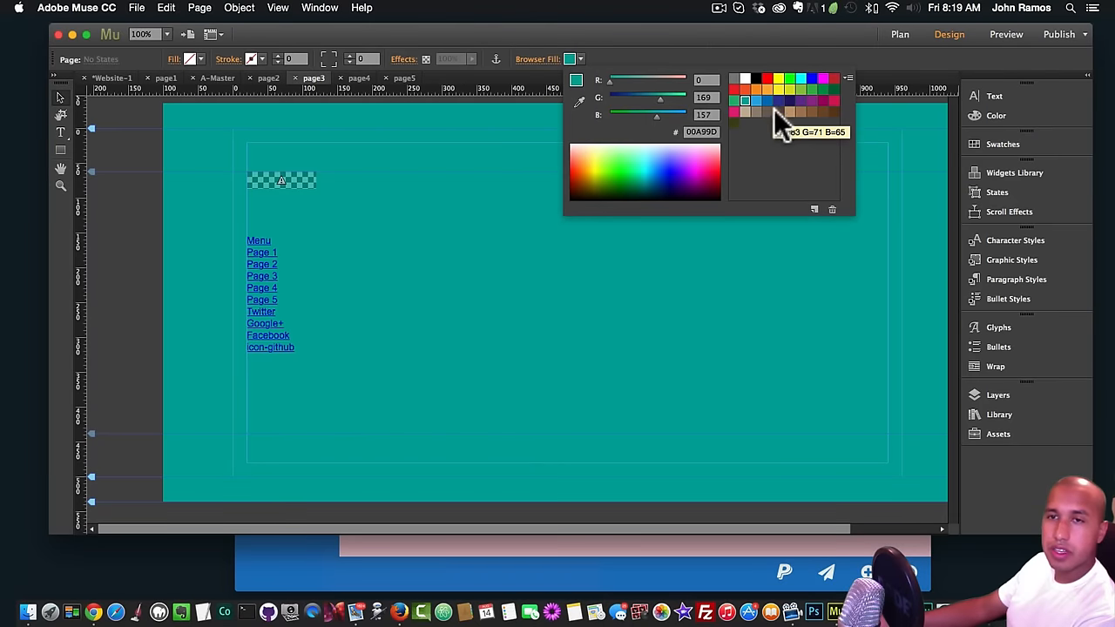
pyautogui.click(824, 101)
pyautogui.click(898, 35)
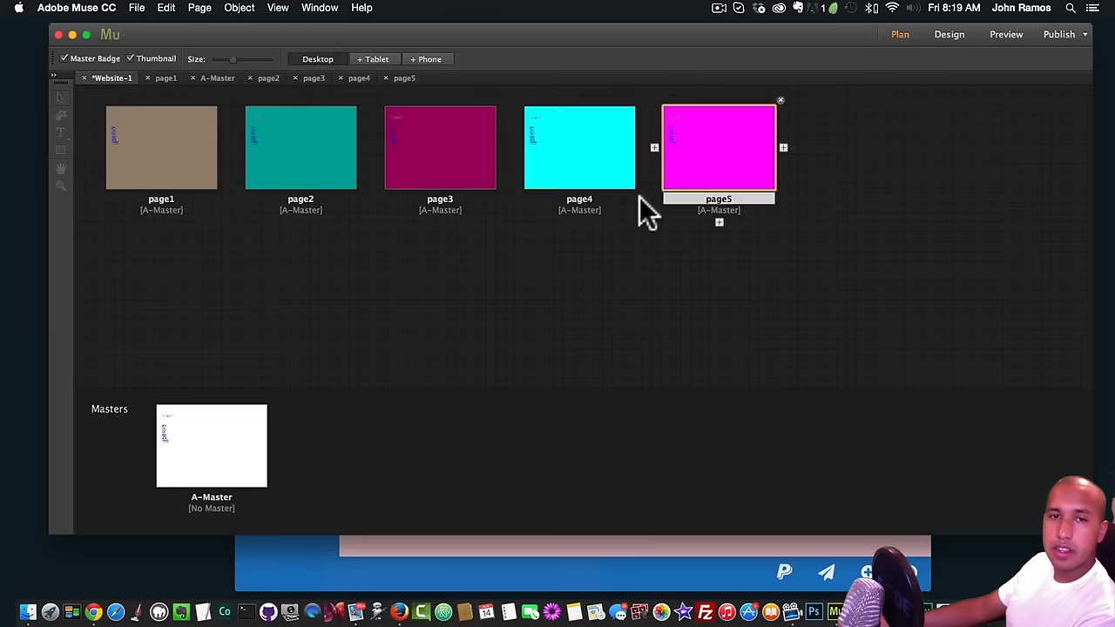
pyautogui.click(639, 197)
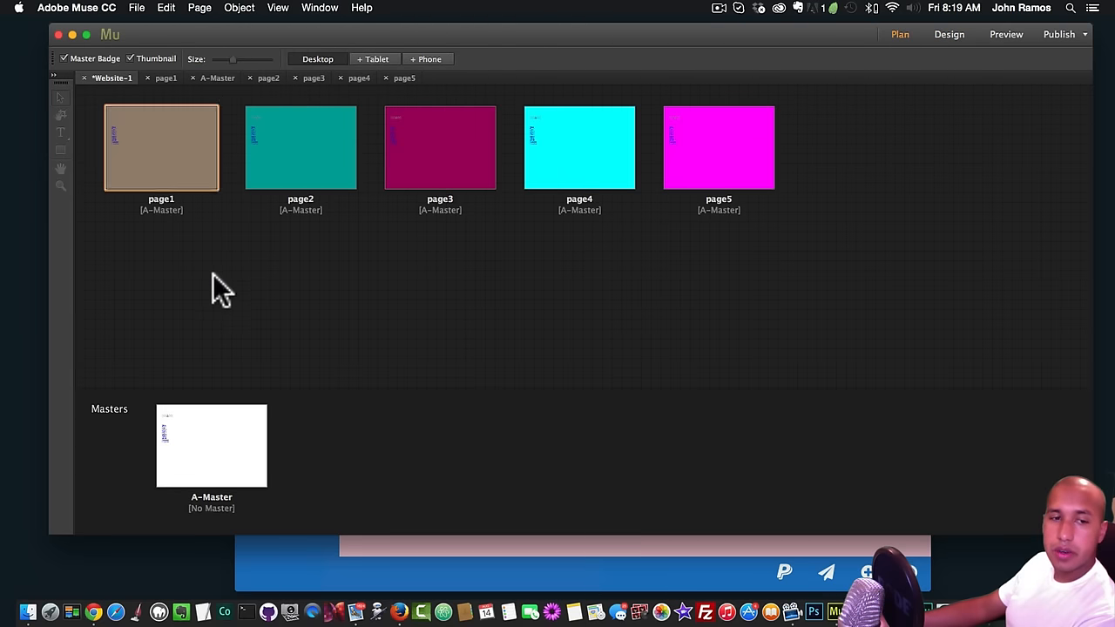
# - Open page1 and preview that page in the browser, returning to the site plan
pyautogui.doubleClick(174, 161)
pyautogui.press('super+shift+e')
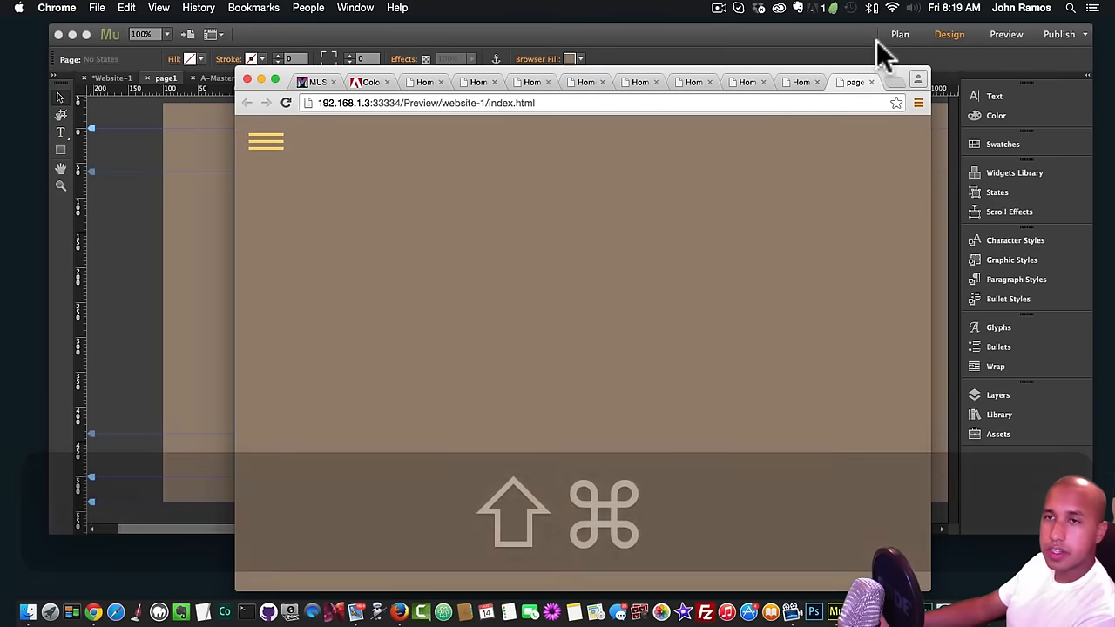
pyautogui.click(878, 39)
pyautogui.click(887, 34)
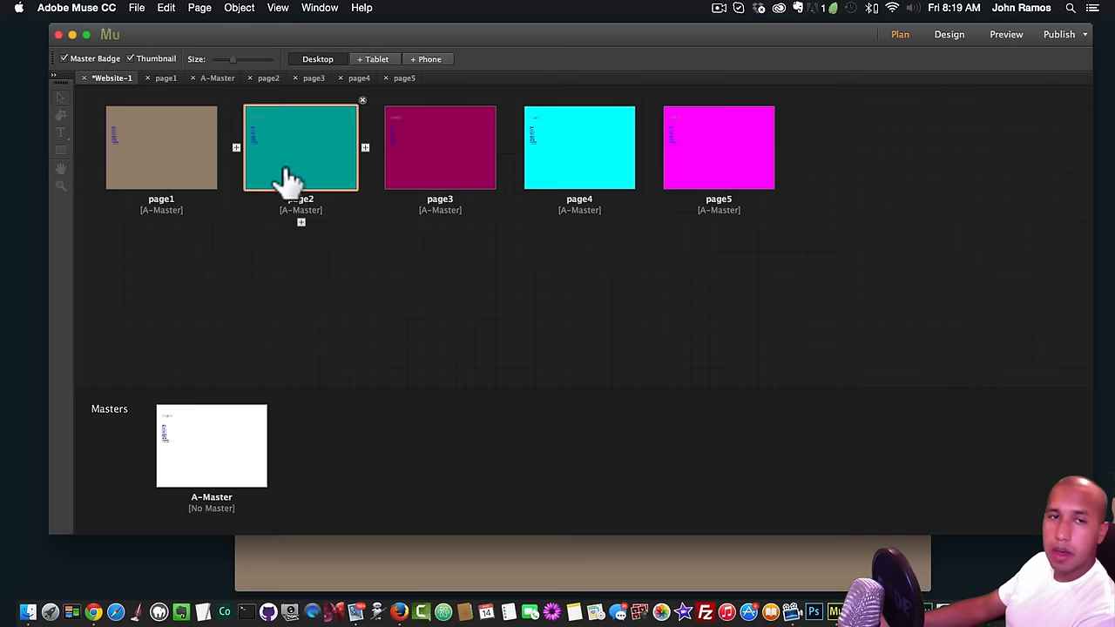
# - Open page2 and preview that page in the browser, returning to the site plan
pyautogui.doubleClick(287, 179)
pyautogui.press('super+shift+e')
pyautogui.press('super+shift+e')
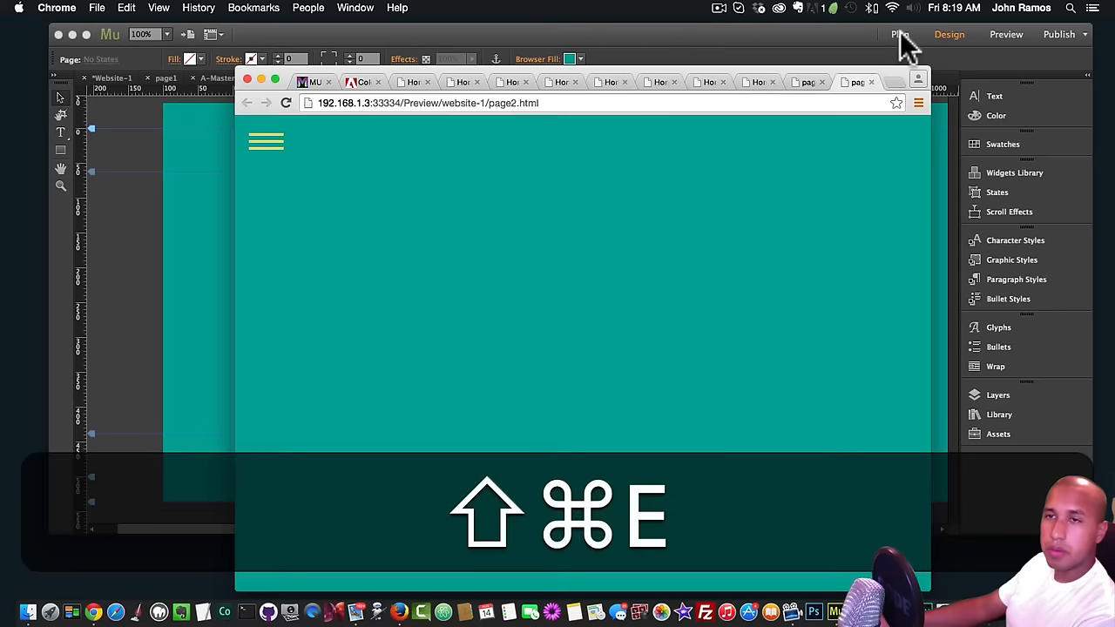
pyautogui.click(887, 38)
pyautogui.click(898, 35)
# - Preview the whole site from page3, test the border menu's Page 2, Page 4 and Page 1 links, and close the browser window
pyautogui.doubleClick(437, 144)
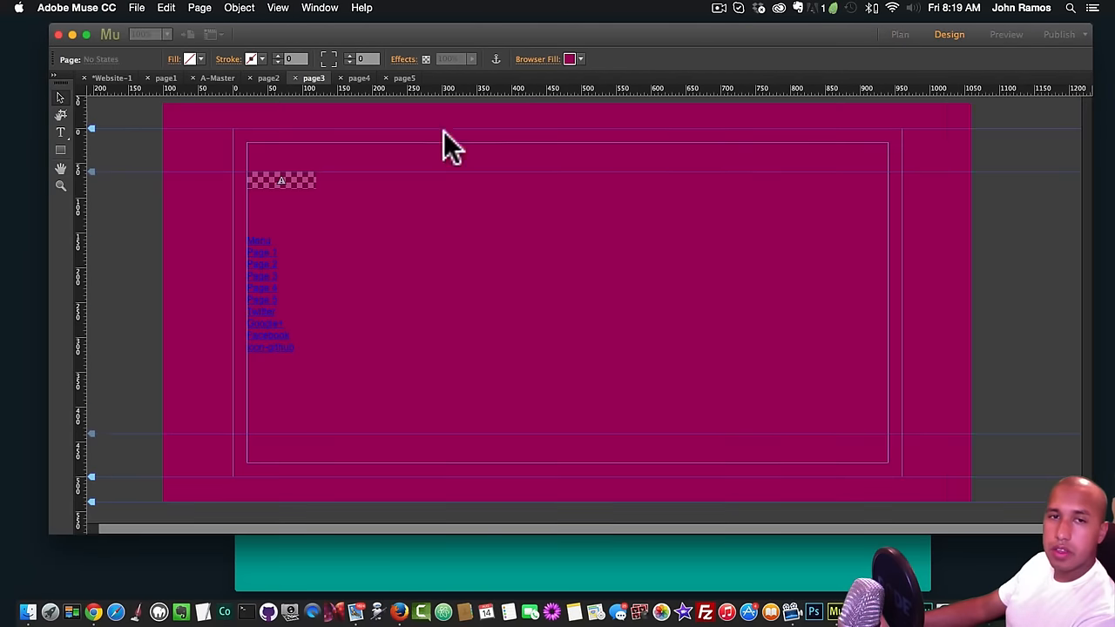
pyautogui.click(132, 8)
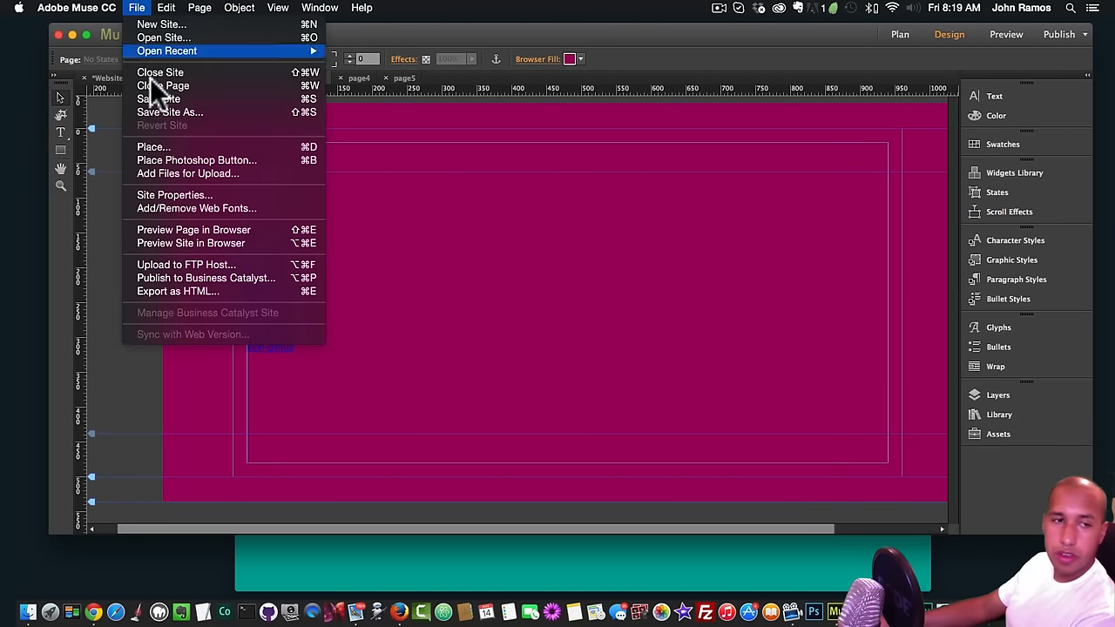
pyautogui.click(165, 241)
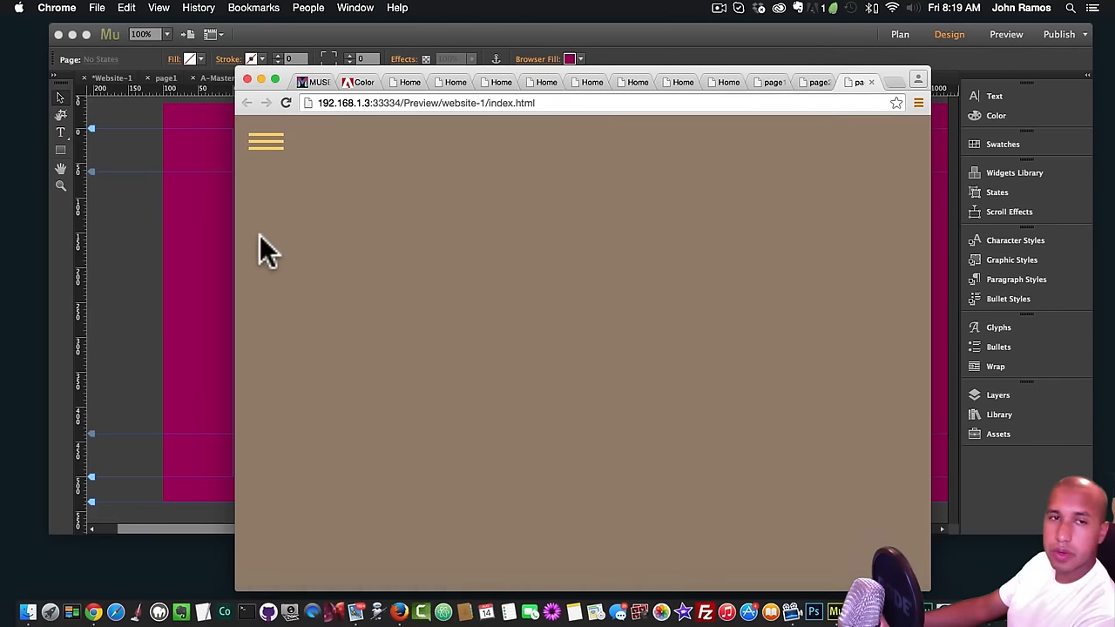
pyautogui.click(271, 146)
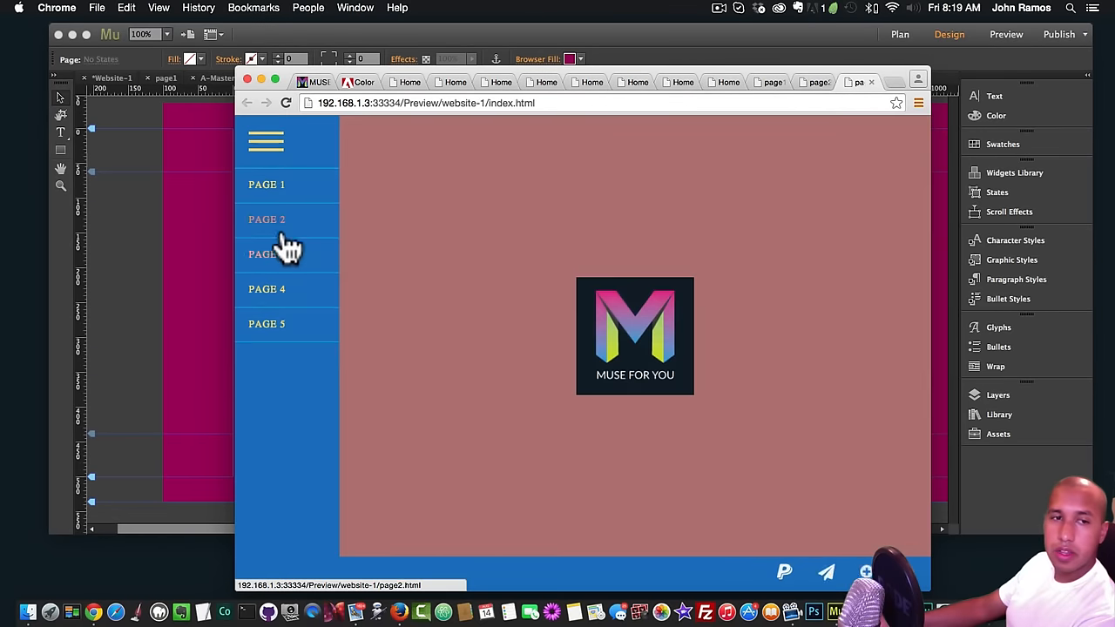
pyautogui.click(277, 219)
pyautogui.click(270, 150)
pyautogui.click(270, 290)
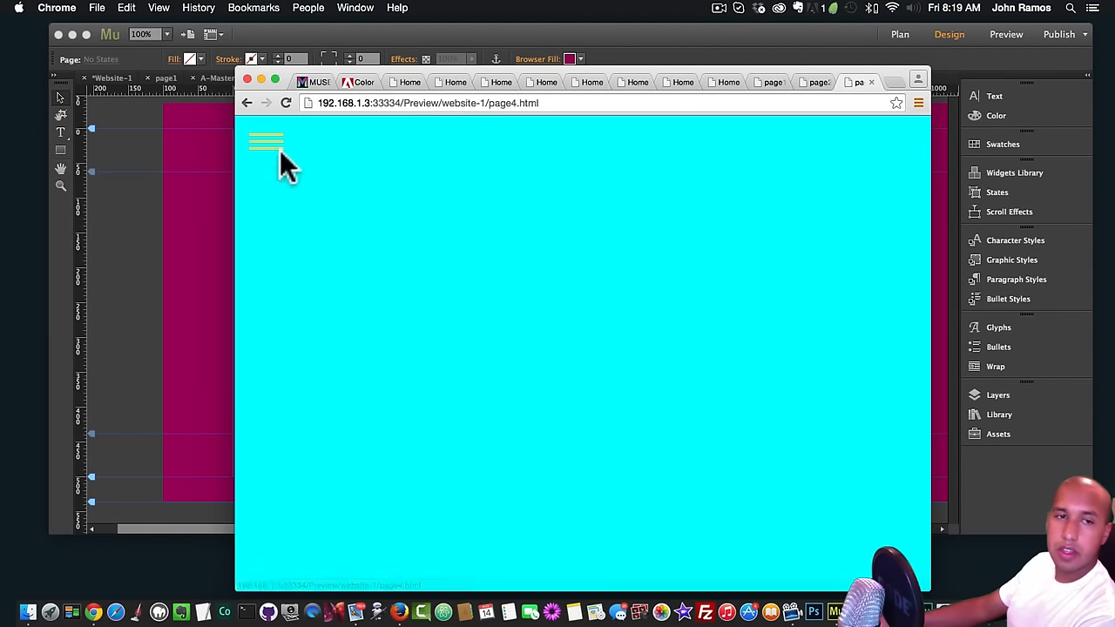
pyautogui.click(270, 145)
pyautogui.click(284, 164)
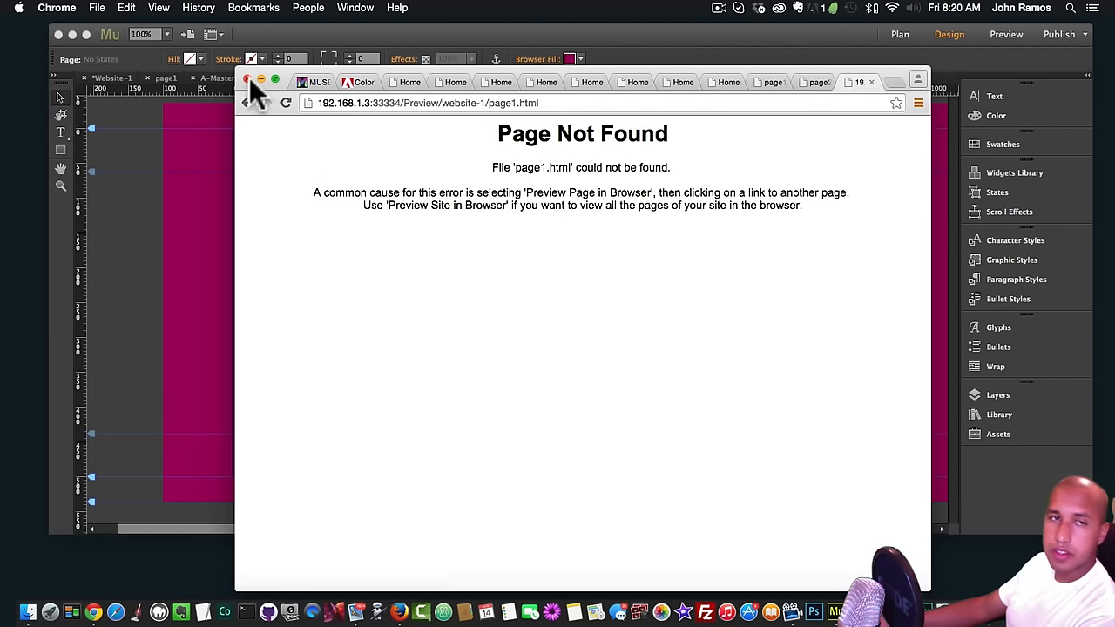
pyautogui.click(247, 78)
pyautogui.click(345, 162)
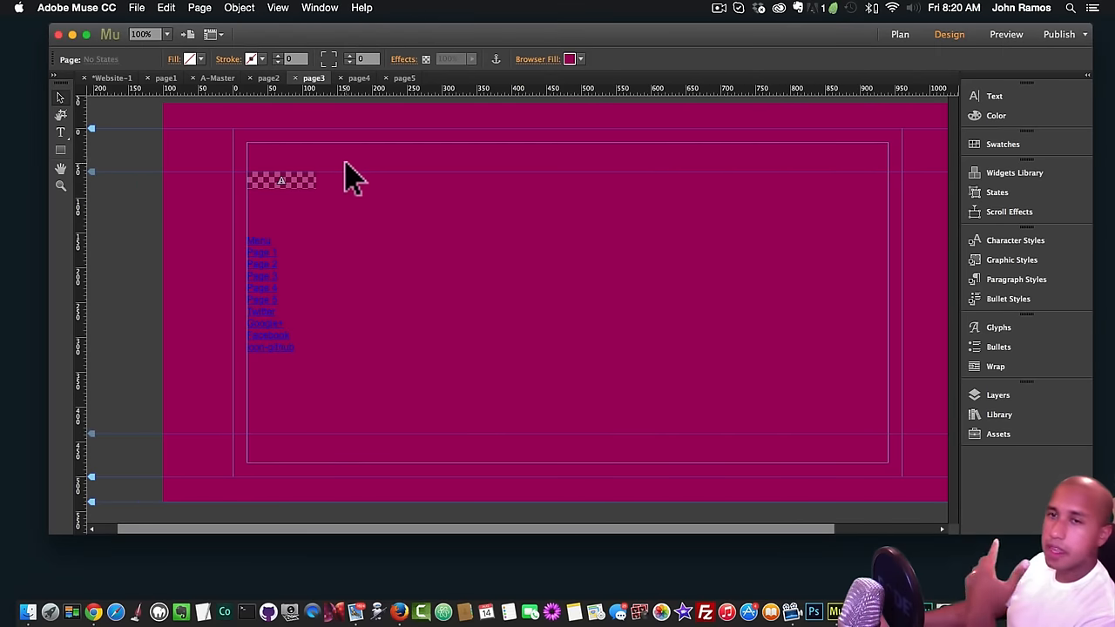
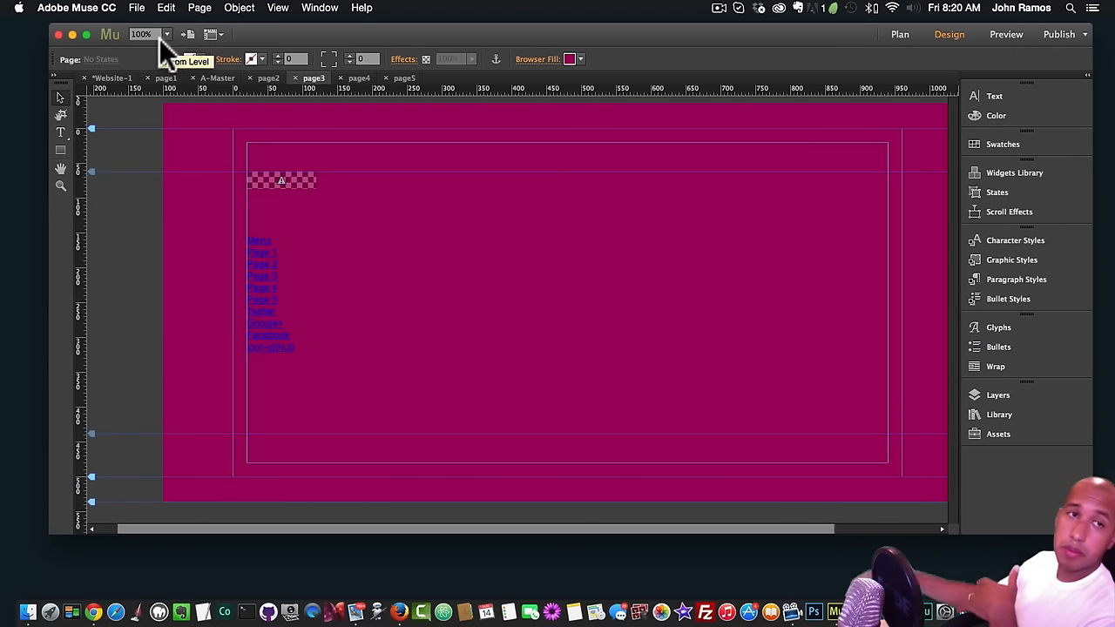
# - Preview the whole site again and test the border menu's links to Page 2, Page 3, Page 4 and Page 5
pyautogui.click(137, 8)
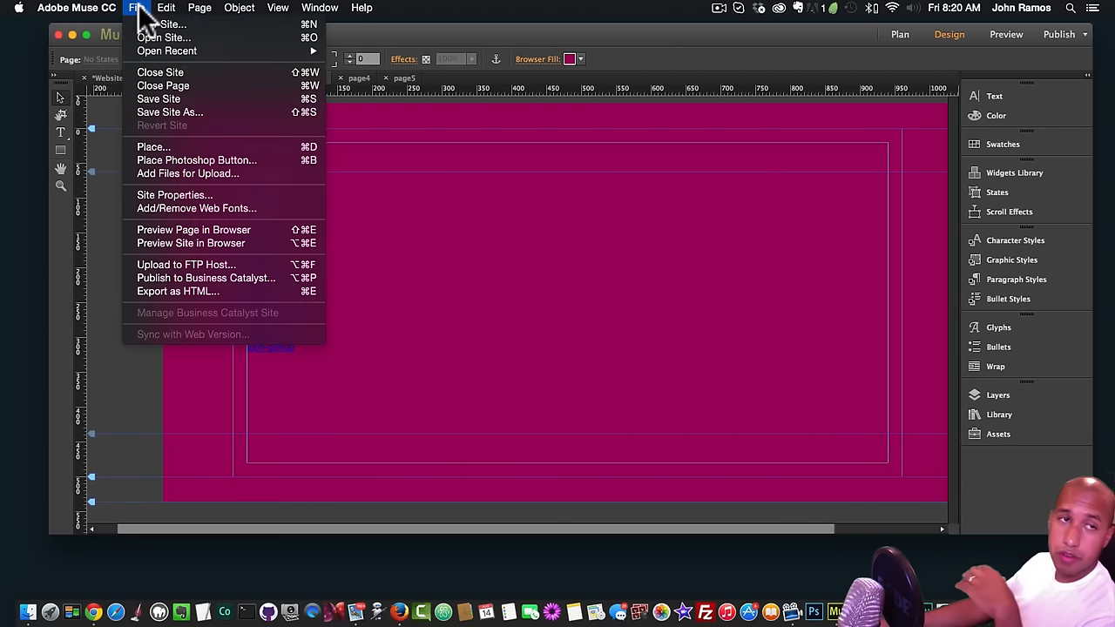
pyautogui.click(180, 243)
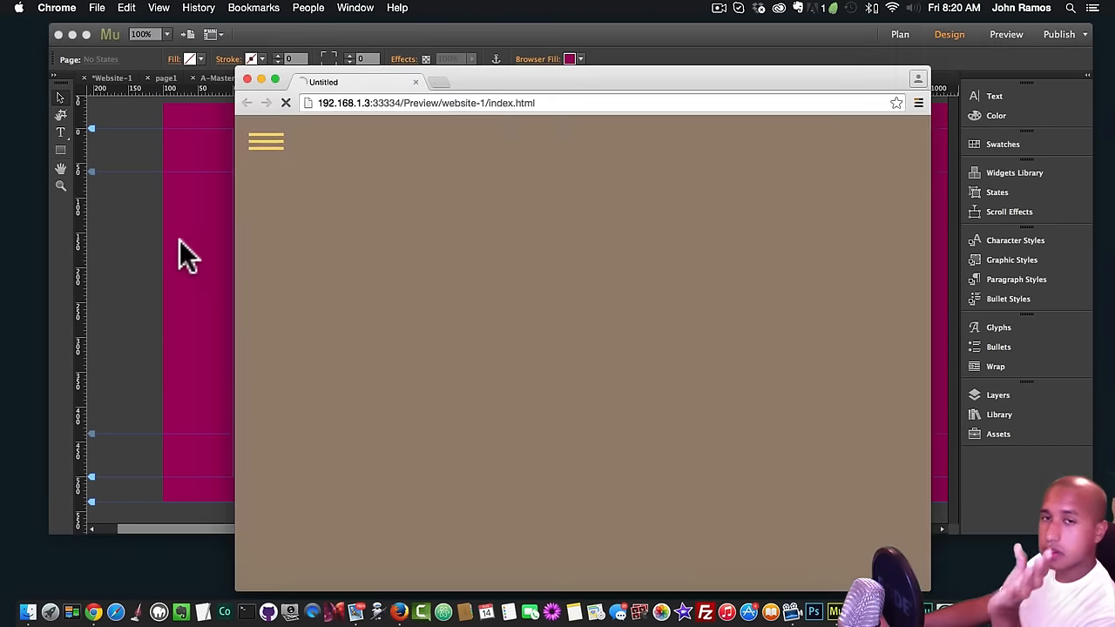
pyautogui.click(275, 149)
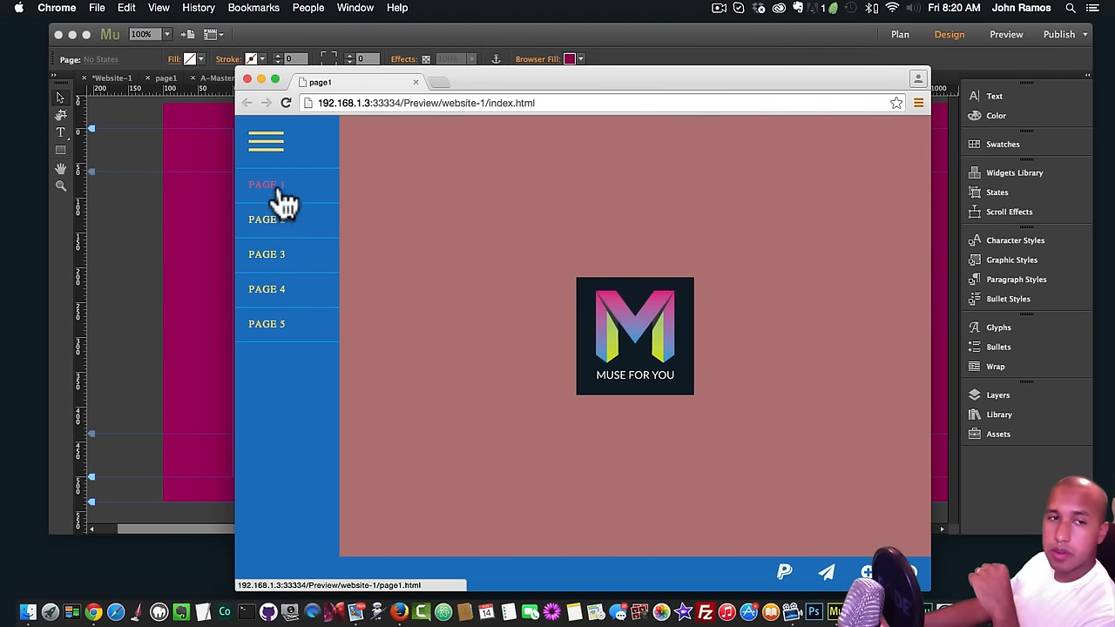
pyautogui.click(281, 229)
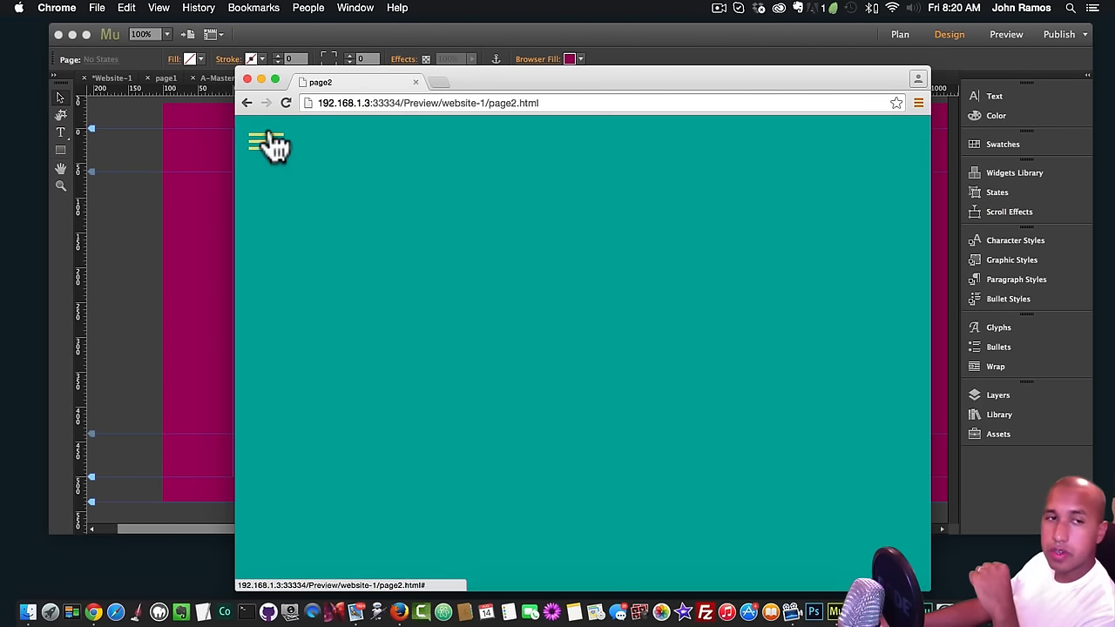
pyautogui.click(269, 147)
pyautogui.click(269, 257)
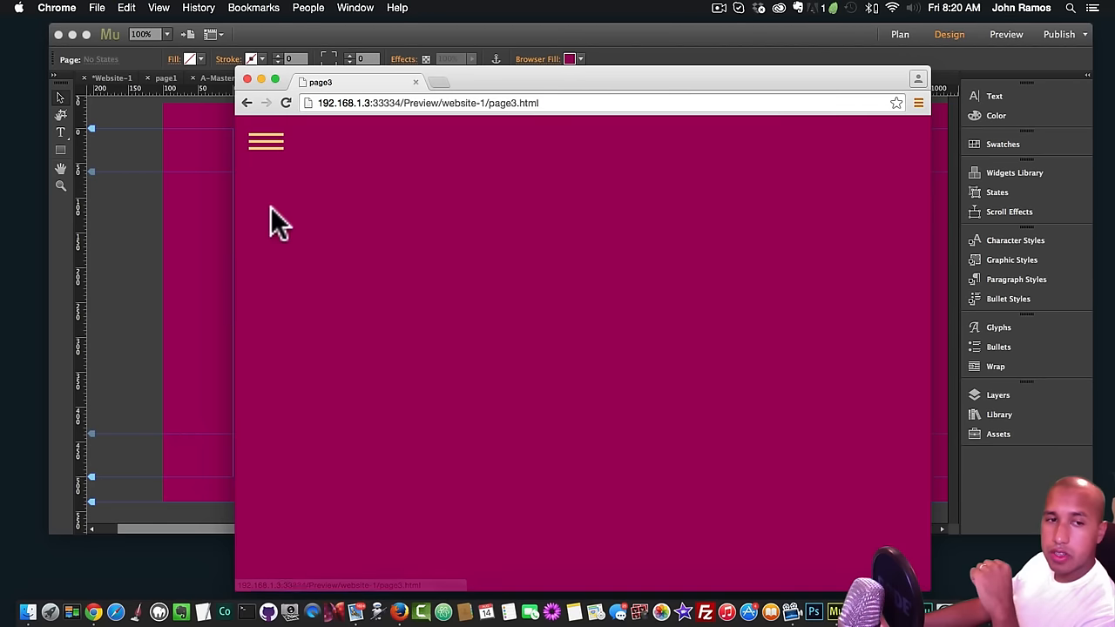
pyautogui.click(272, 147)
pyautogui.click(272, 300)
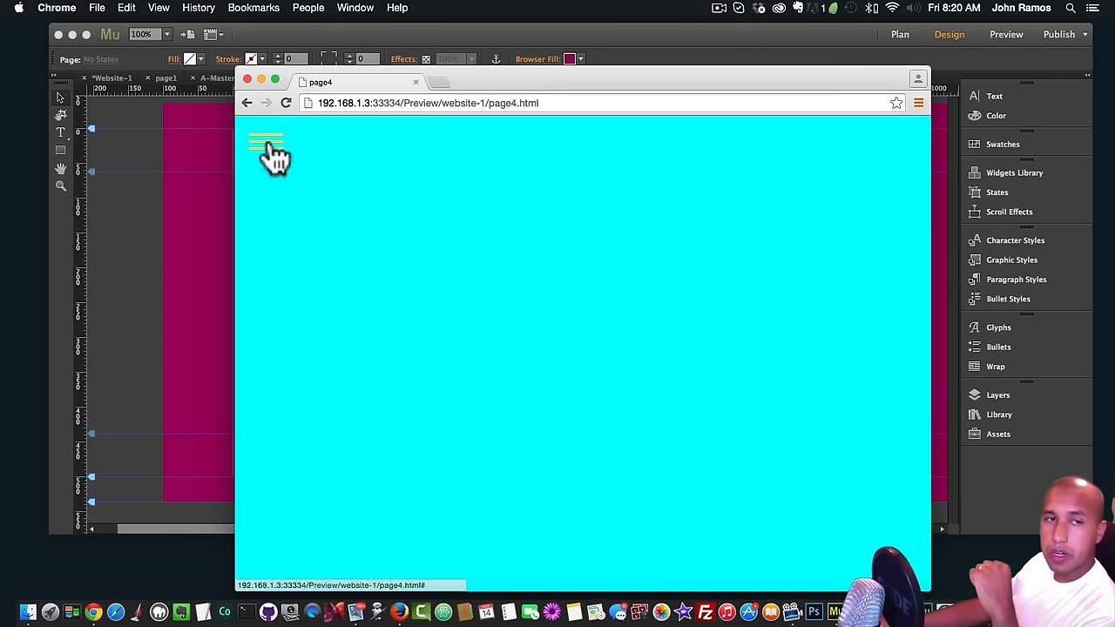
pyautogui.click(269, 148)
pyautogui.click(275, 335)
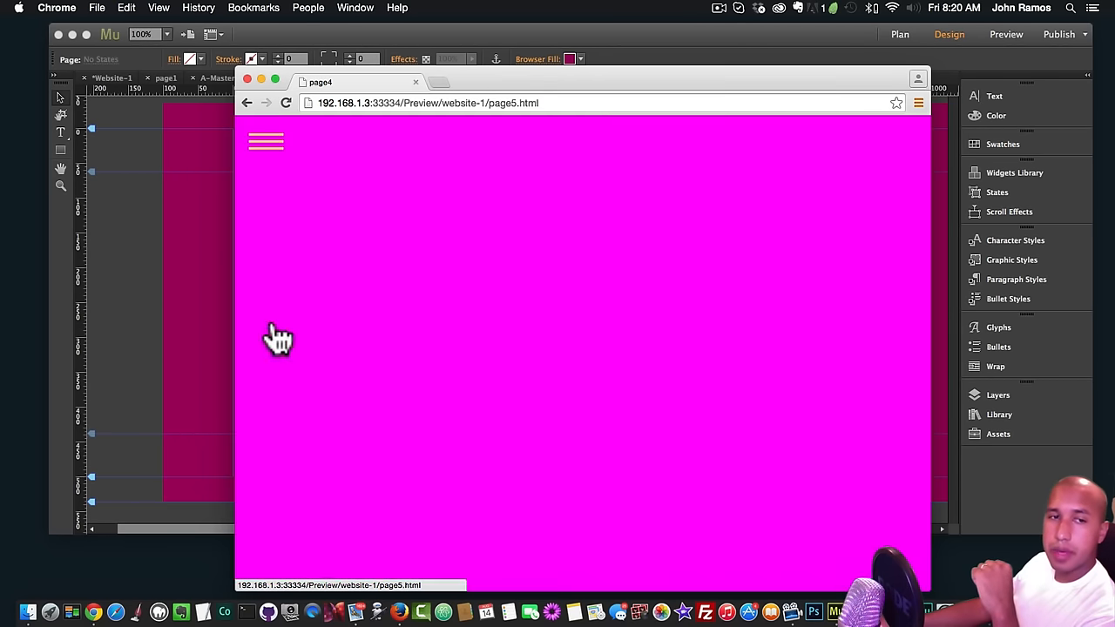
# - Test the border menu's PayPal and paper-plane icon links from page5, going back to the page after each
pyautogui.click(266, 144)
pyautogui.click(784, 577)
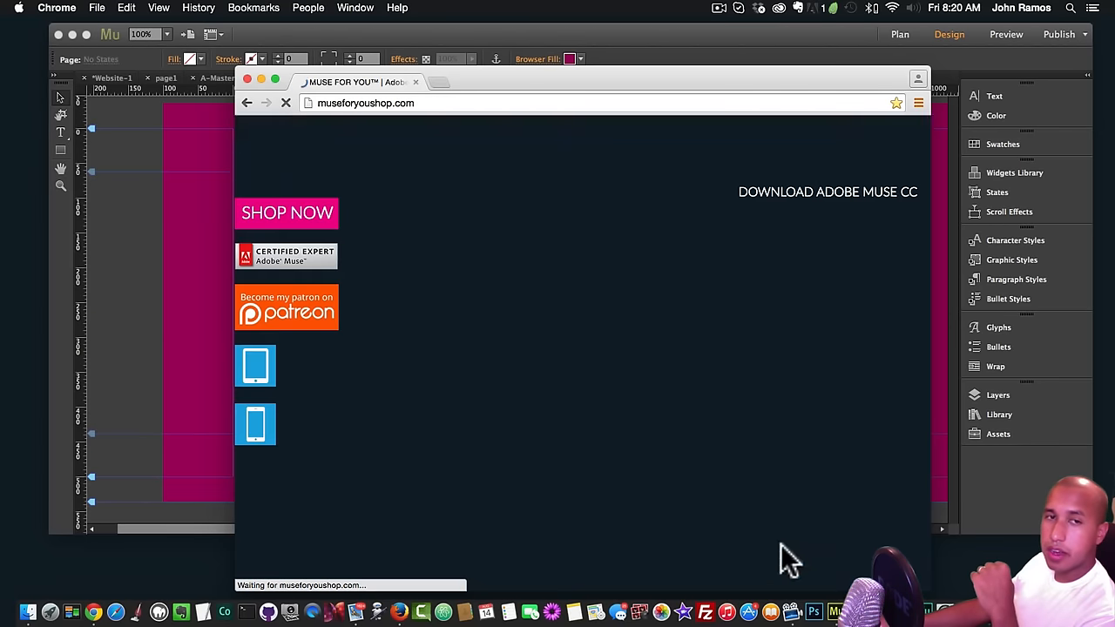
pyautogui.click(248, 103)
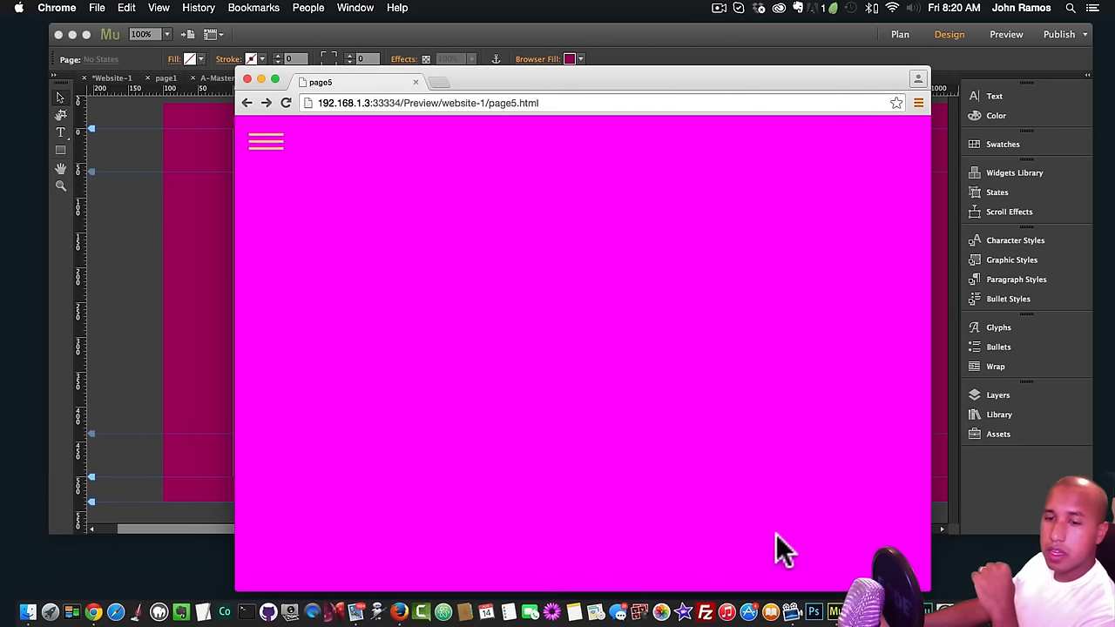
pyautogui.click(265, 142)
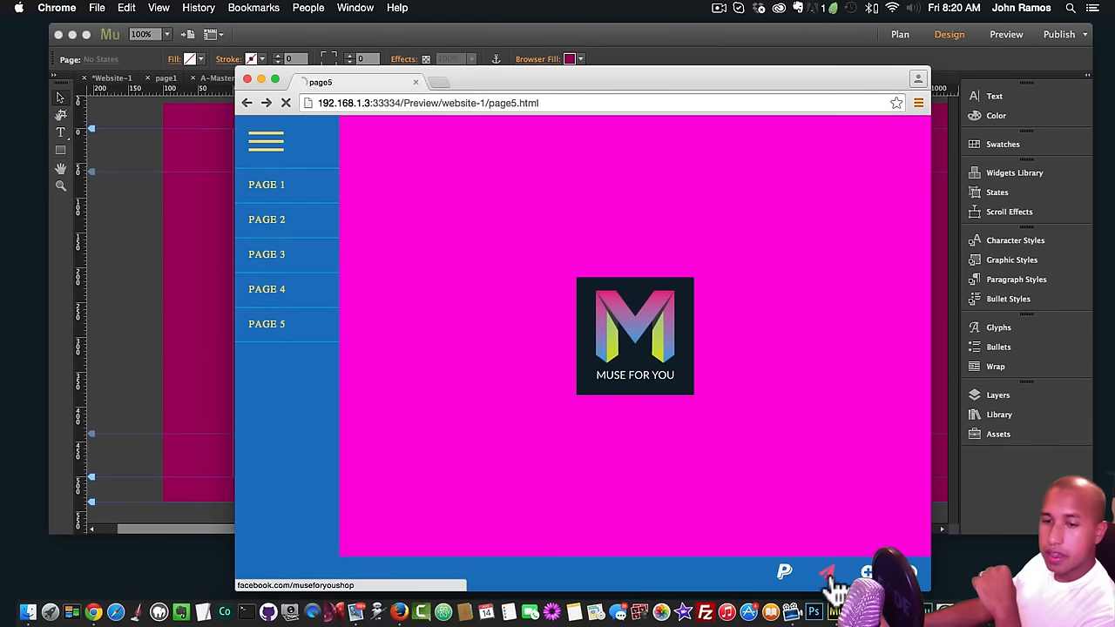
pyautogui.click(828, 576)
pyautogui.click(246, 103)
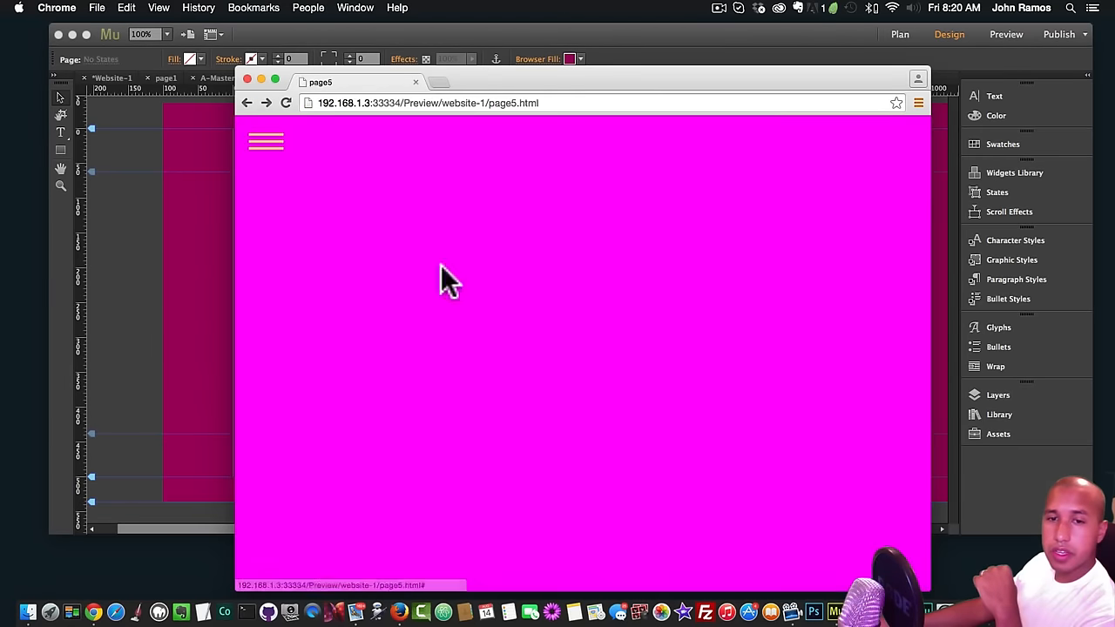
# - Test the border menu's icon links to Twitter and Google from page5, going back to the page after each
pyautogui.click(266, 142)
pyautogui.click(867, 572)
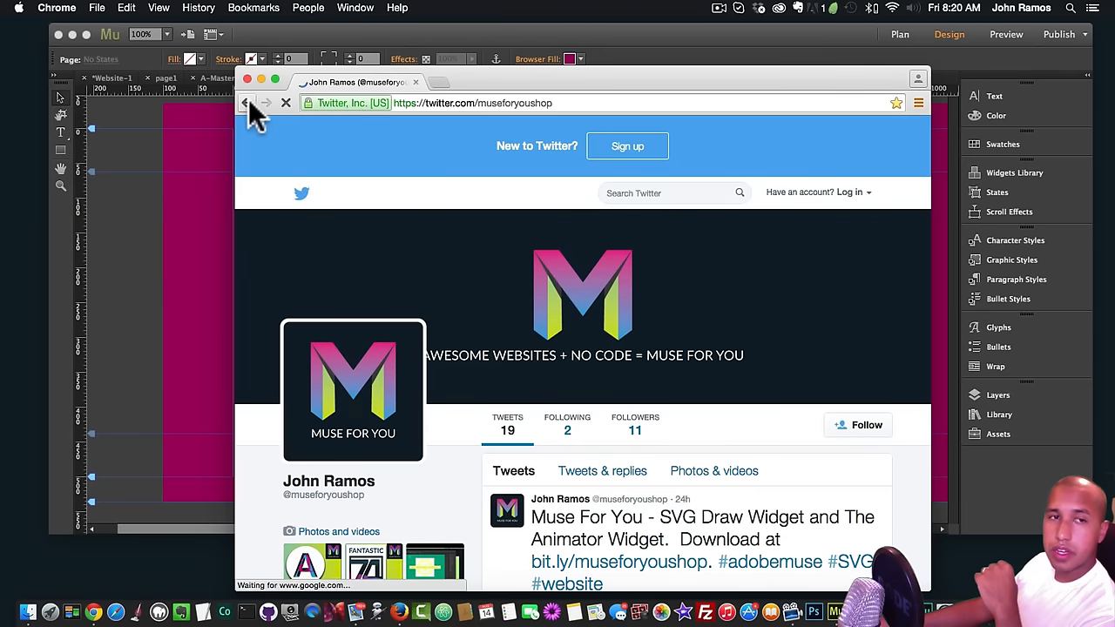
pyautogui.click(248, 102)
pyautogui.click(267, 144)
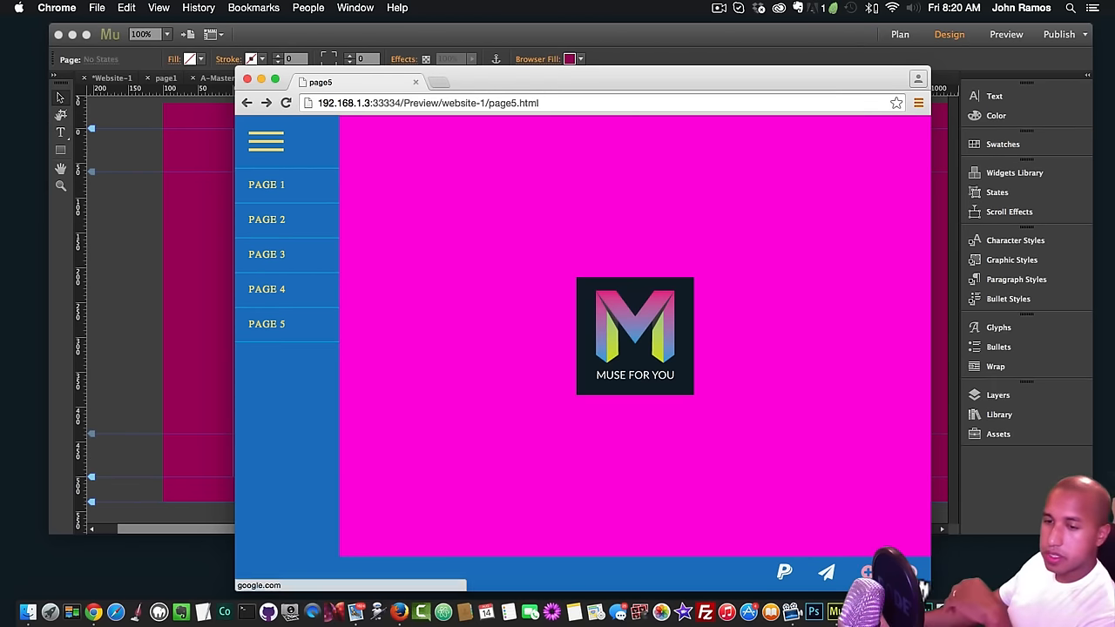
pyautogui.click(868, 572)
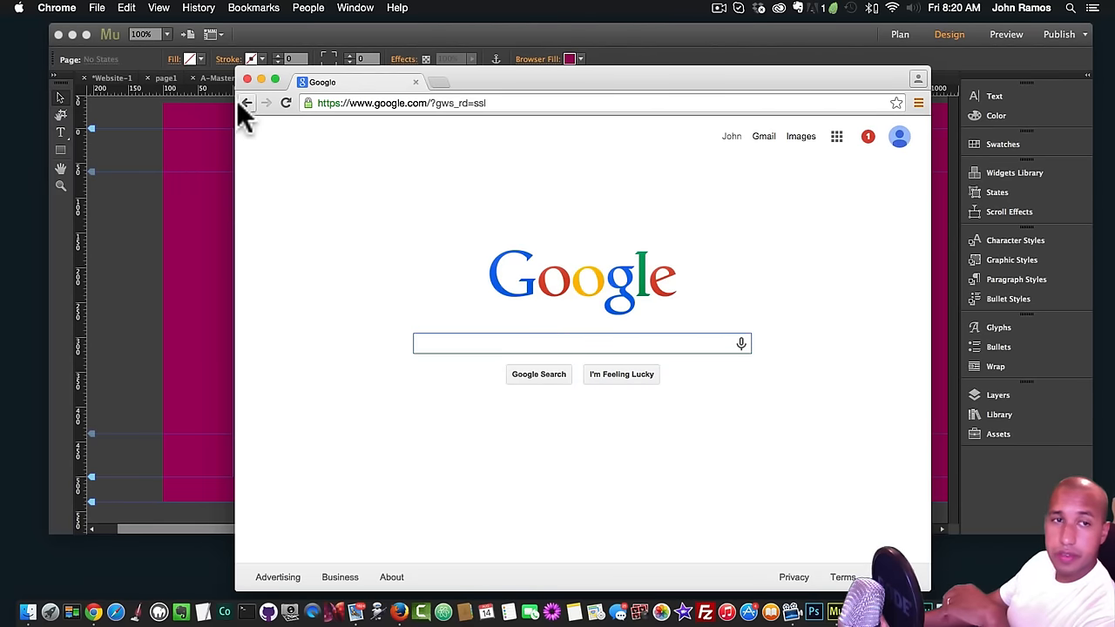
pyautogui.click(246, 102)
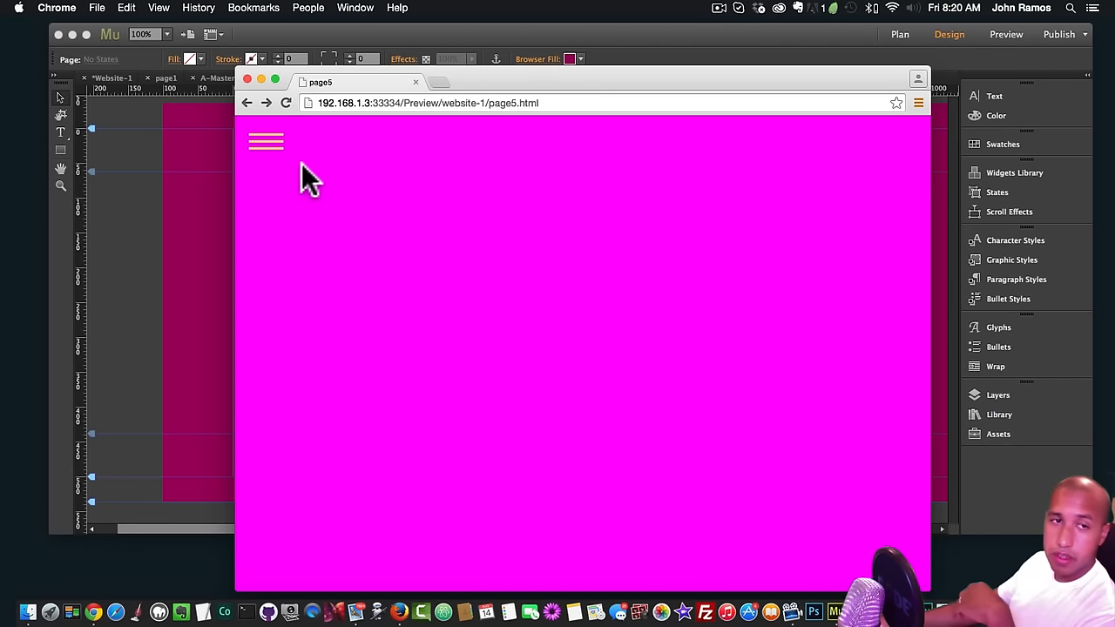
# - Toggle the border menu open and closed on page5 to examine its animation
pyautogui.click(277, 152)
pyautogui.click(277, 152)
pyautogui.click(277, 154)
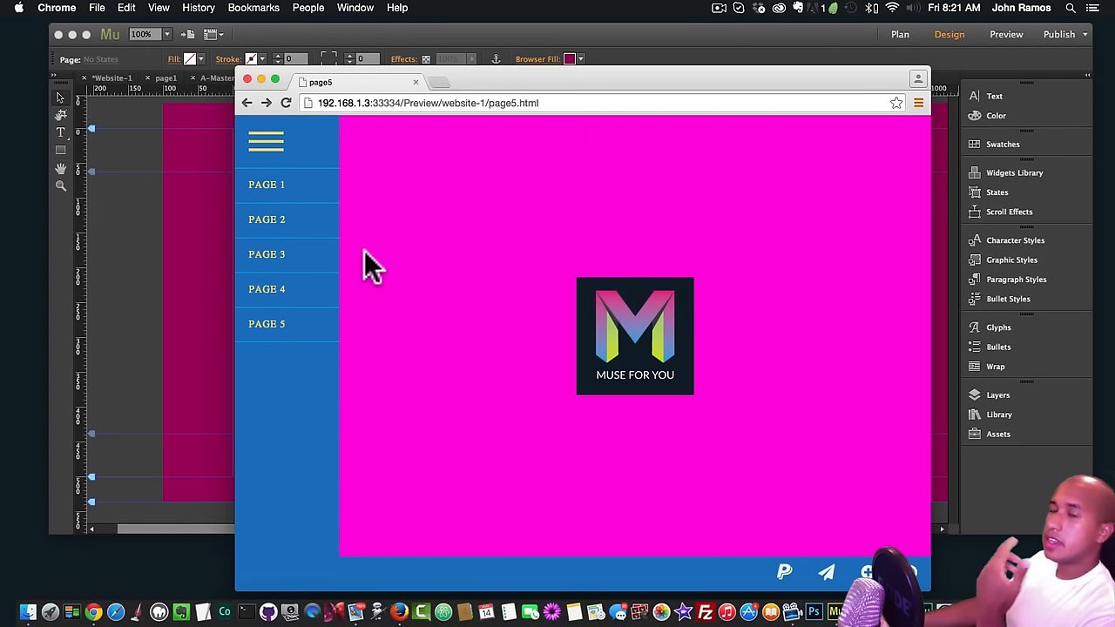
pyautogui.click(277, 140)
# - Switch back to Adobe Muse, create a new site, and open its Home page for design
pyautogui.click(205, 190)
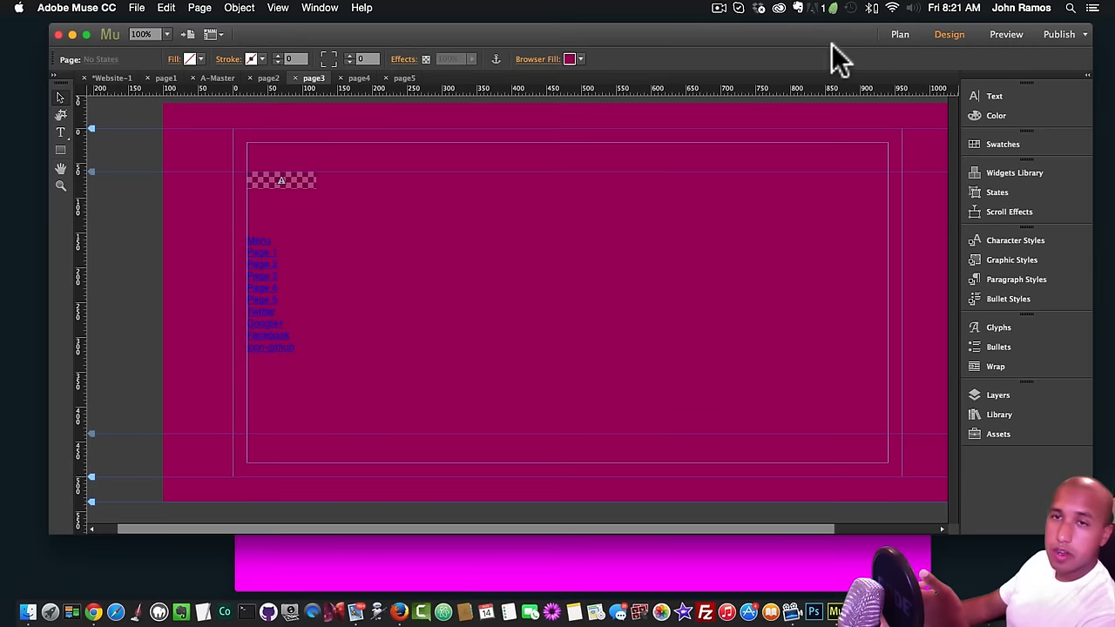
pyautogui.click(897, 35)
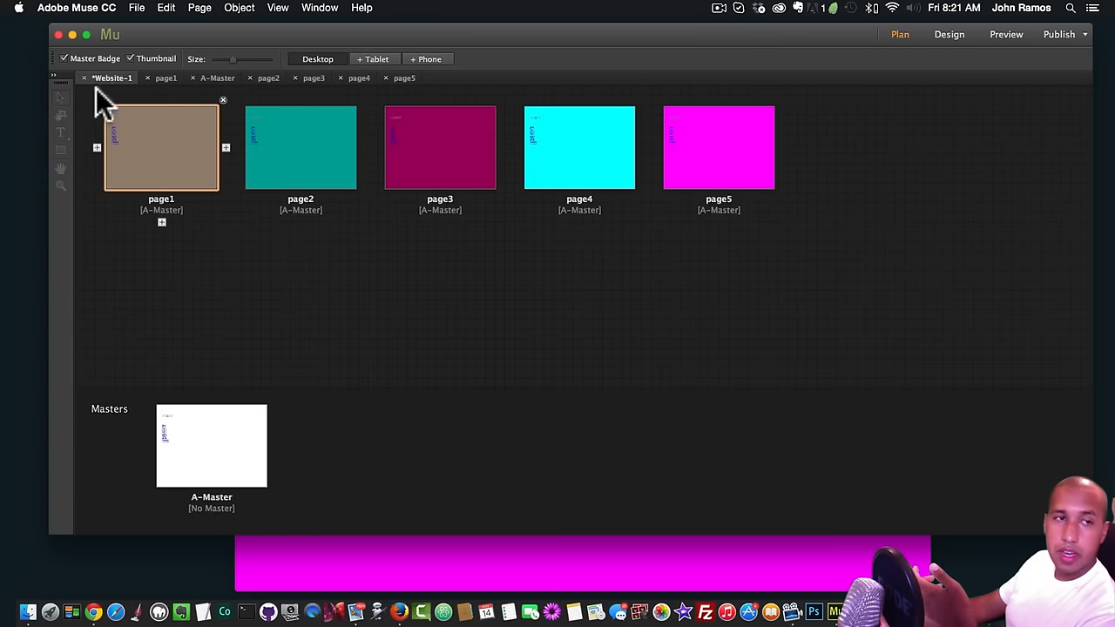
pyautogui.click(137, 8)
pyautogui.click(137, 25)
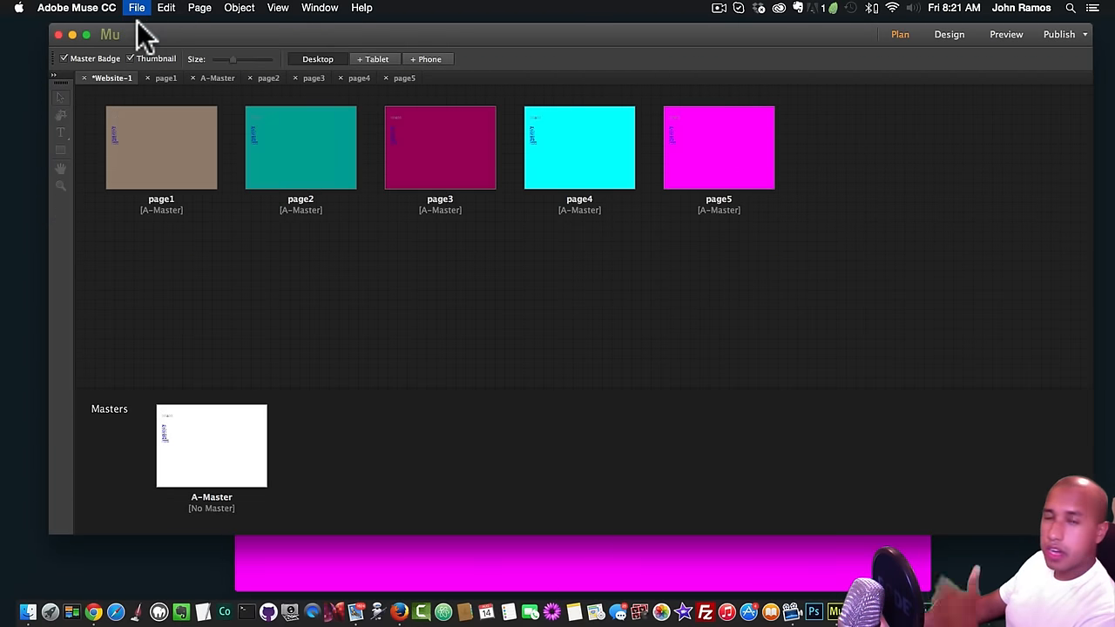
pyautogui.click(698, 446)
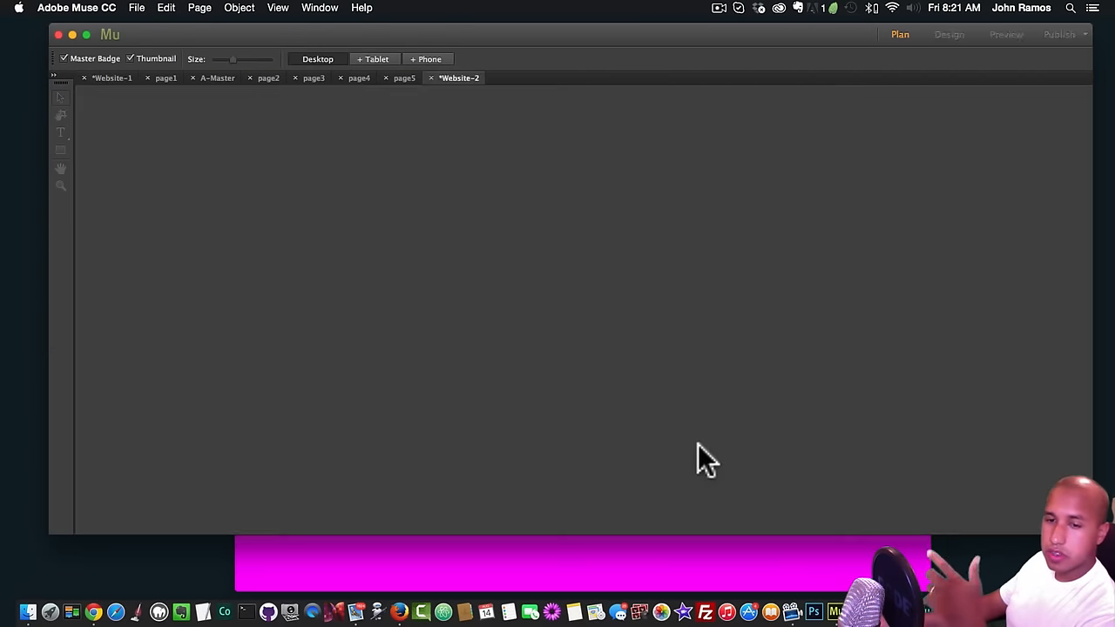
pyautogui.doubleClick(199, 153)
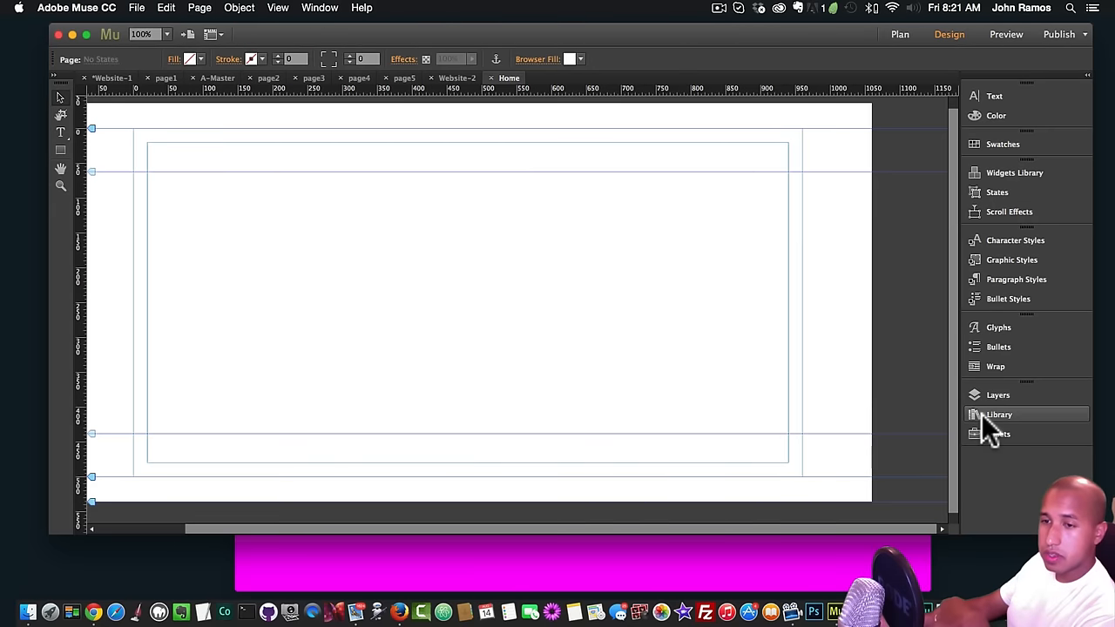
# - Add the Animated Border Menu 5 Settings and Links widgets from the library to the new site's Home page
pyautogui.click(993, 414)
pyautogui.click(750, 262)
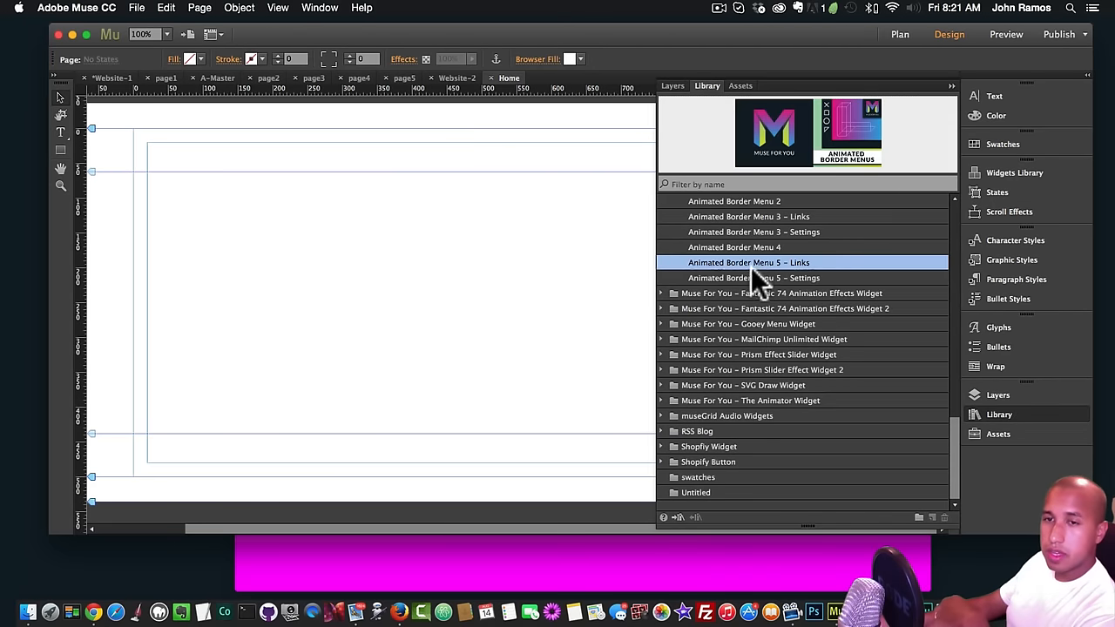
pyautogui.moveTo(790, 278); pyautogui.dragTo(361, 213)
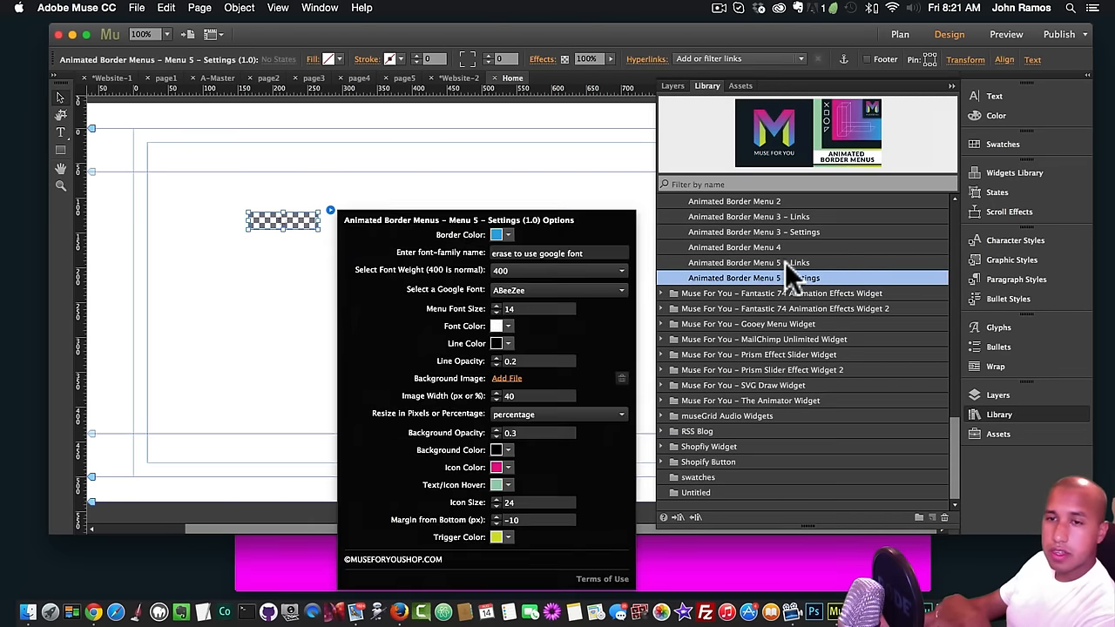
pyautogui.click(784, 261)
pyautogui.click(393, 294)
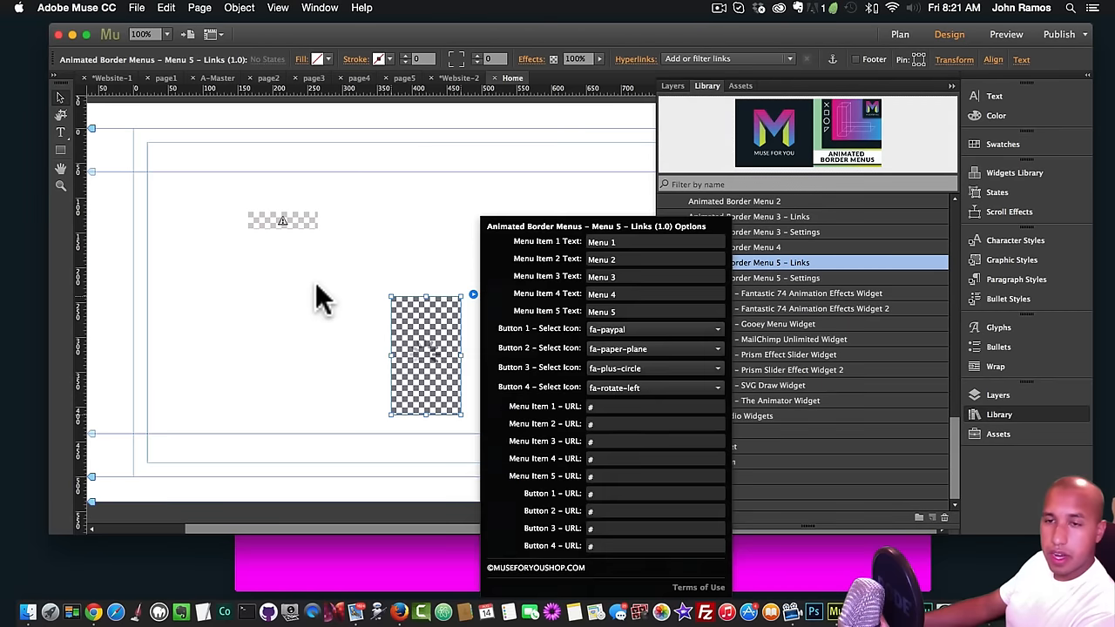
# - Preview the Home page in the browser and compare its default border menu with the customized one on page5
pyautogui.click(334, 299)
pyautogui.press('shift+super+e')
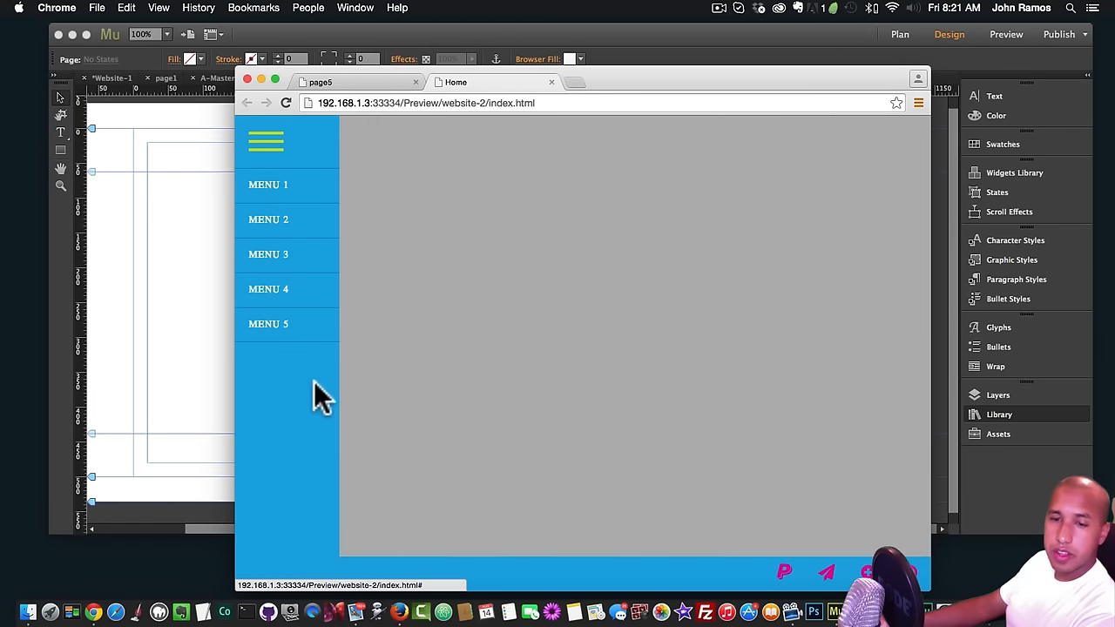
pyautogui.click(332, 80)
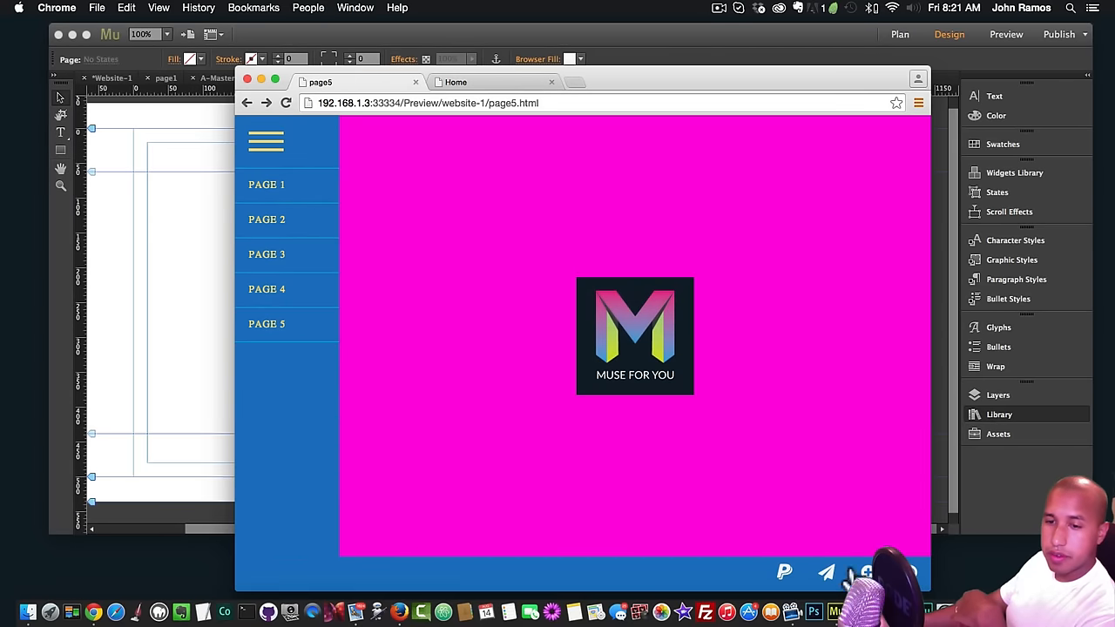
pyautogui.click(540, 82)
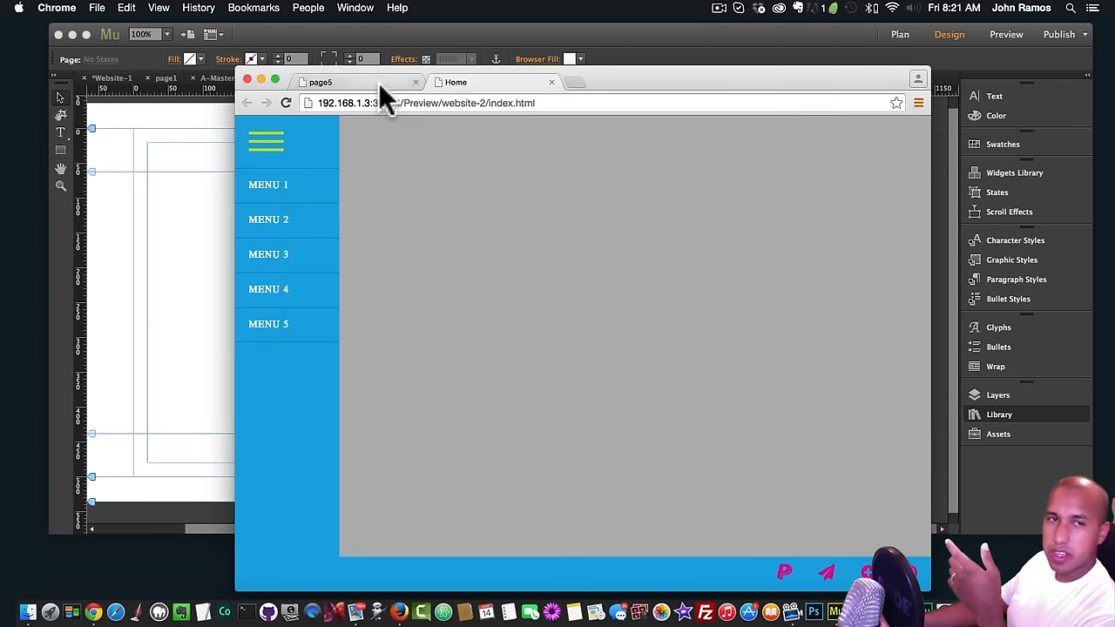
pyautogui.click(378, 82)
# - Switch back to Adobe Muse and open the A-Master page of Website-2 for design
pyautogui.click(192, 249)
pyautogui.click(897, 34)
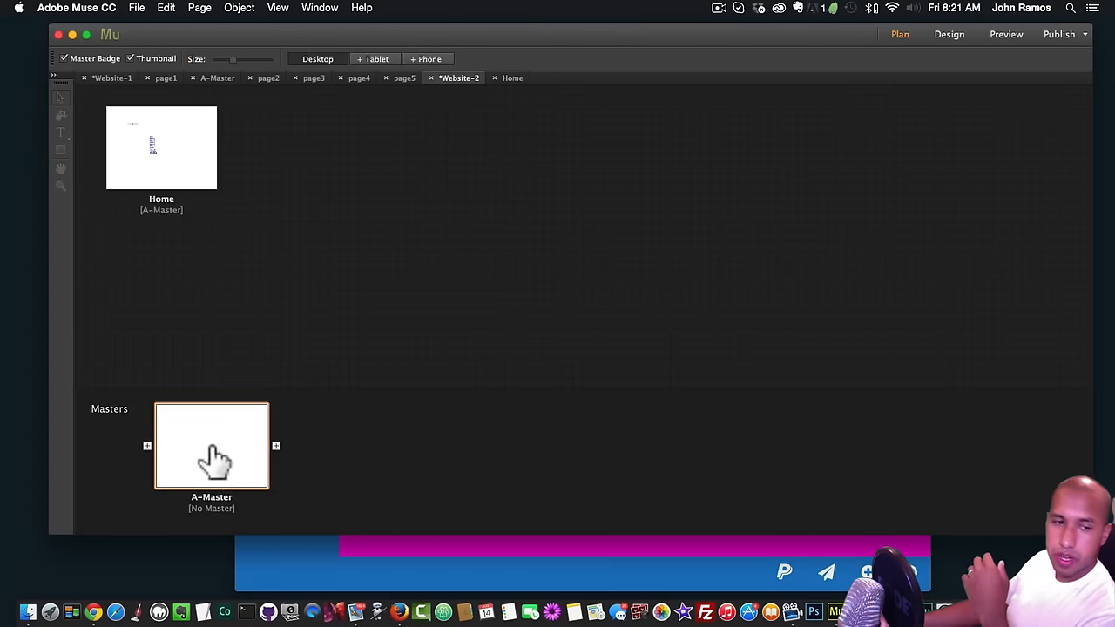
pyautogui.doubleClick(214, 460)
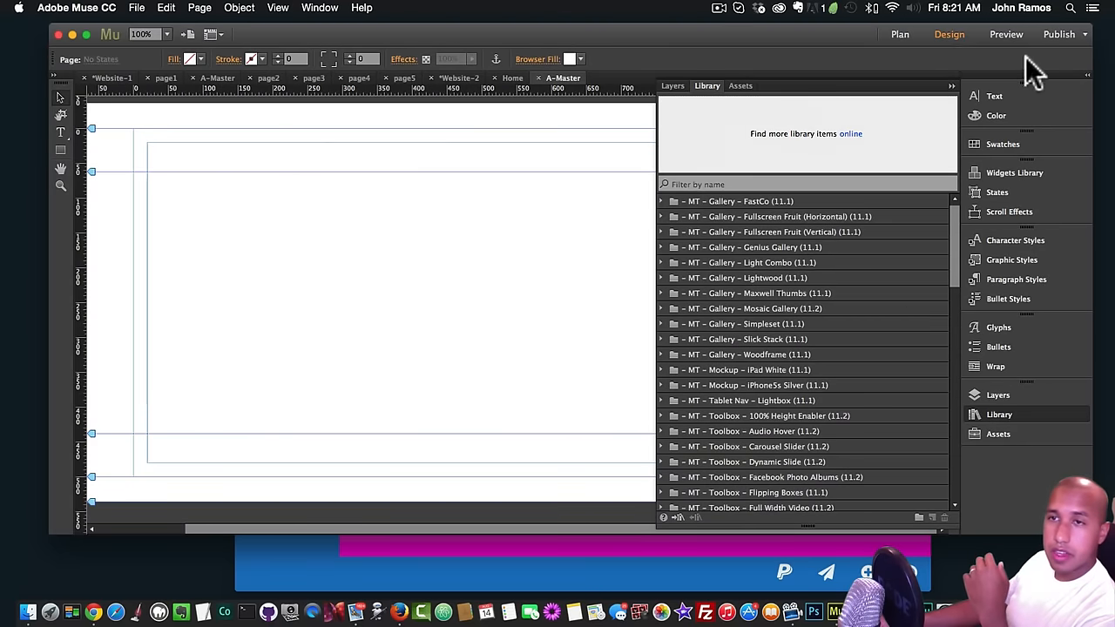
pyautogui.click(900, 33)
pyautogui.doubleClick(219, 463)
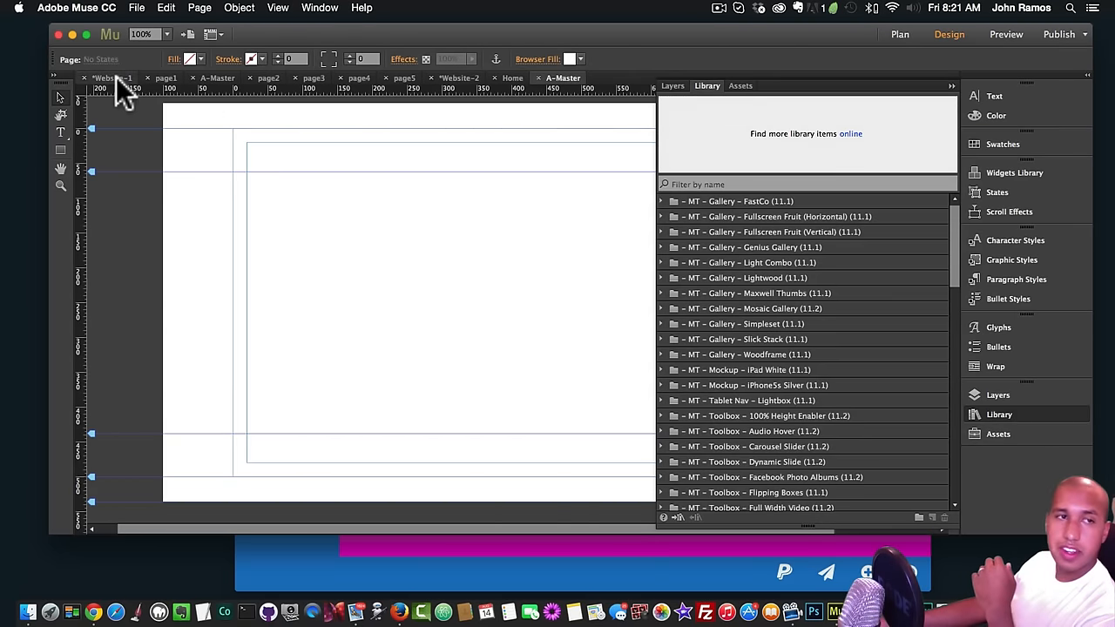
# - Go to the A-Master page of Website-1 and open the options of the Menu 5 Settings widget
pyautogui.click(117, 79)
pyautogui.click(209, 78)
pyautogui.click(274, 251)
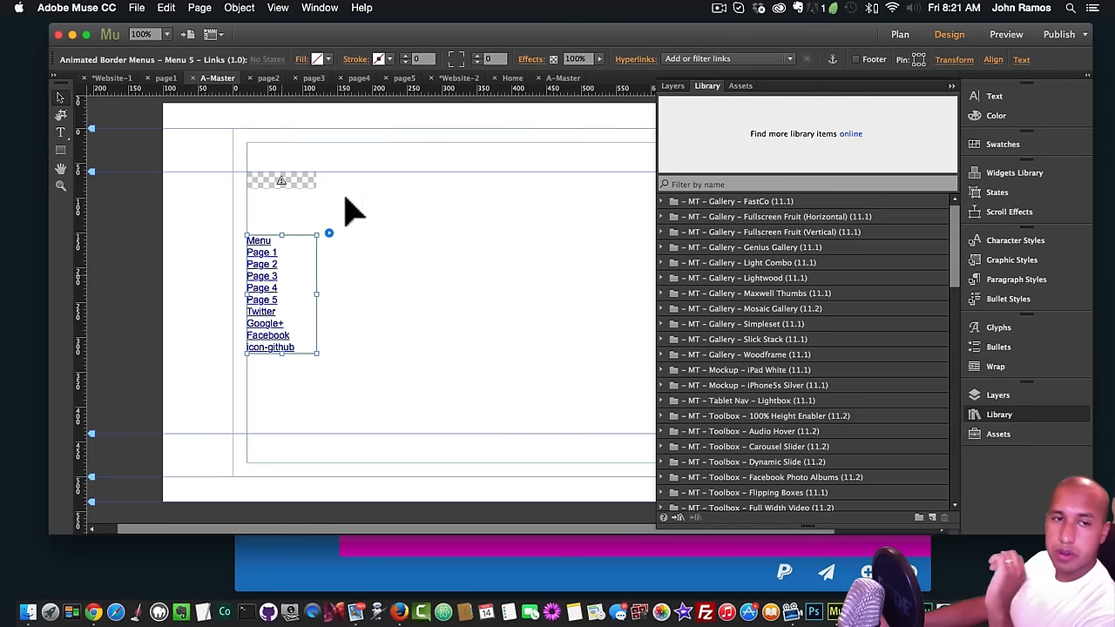
pyautogui.click(299, 185)
pyautogui.click(329, 168)
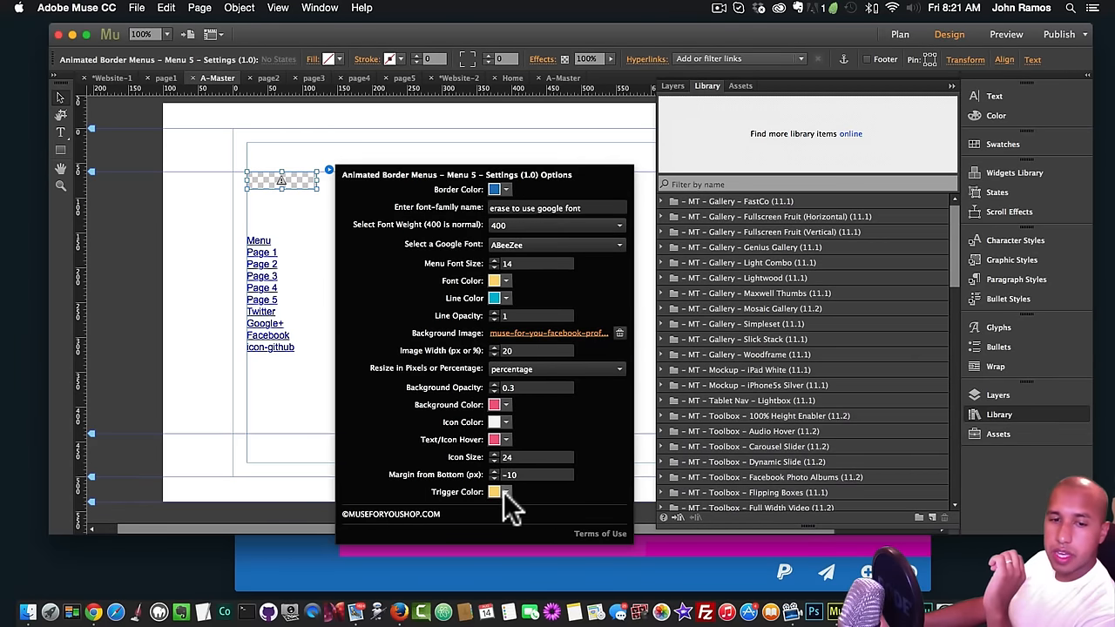
# - Set the menu's Border Color to black (000000) and close the widget options
pyautogui.click(503, 189)
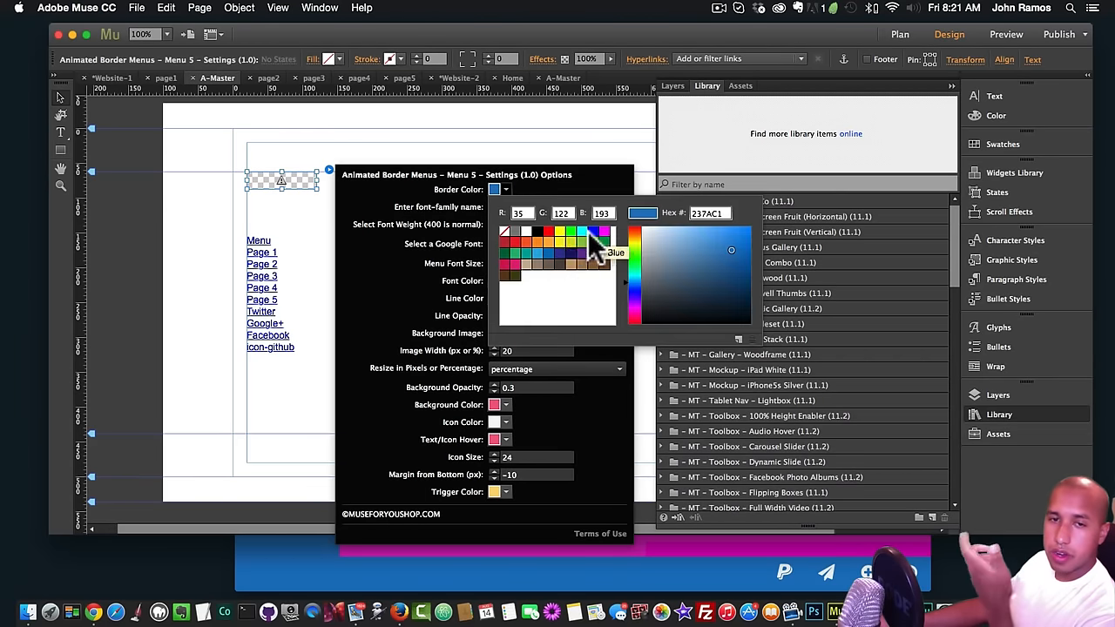
pyautogui.click(537, 227)
pyautogui.click(311, 231)
# - Preview the Website-1 site in the browser and open the border menu on page1 to examine its colors
pyautogui.click(137, 9)
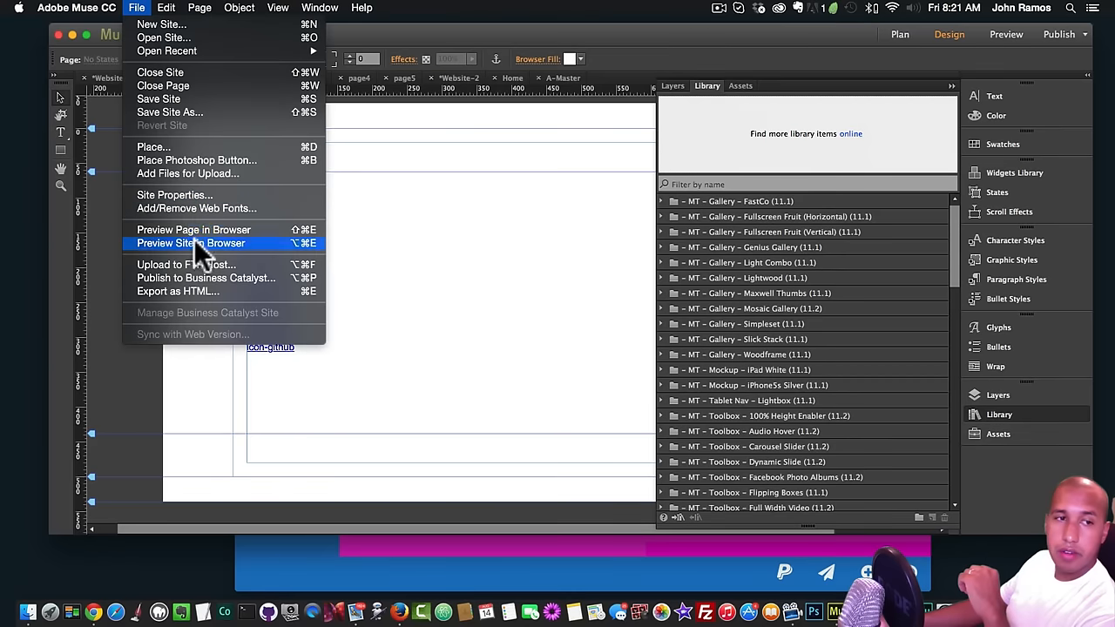
pyautogui.press('super+shift+e')
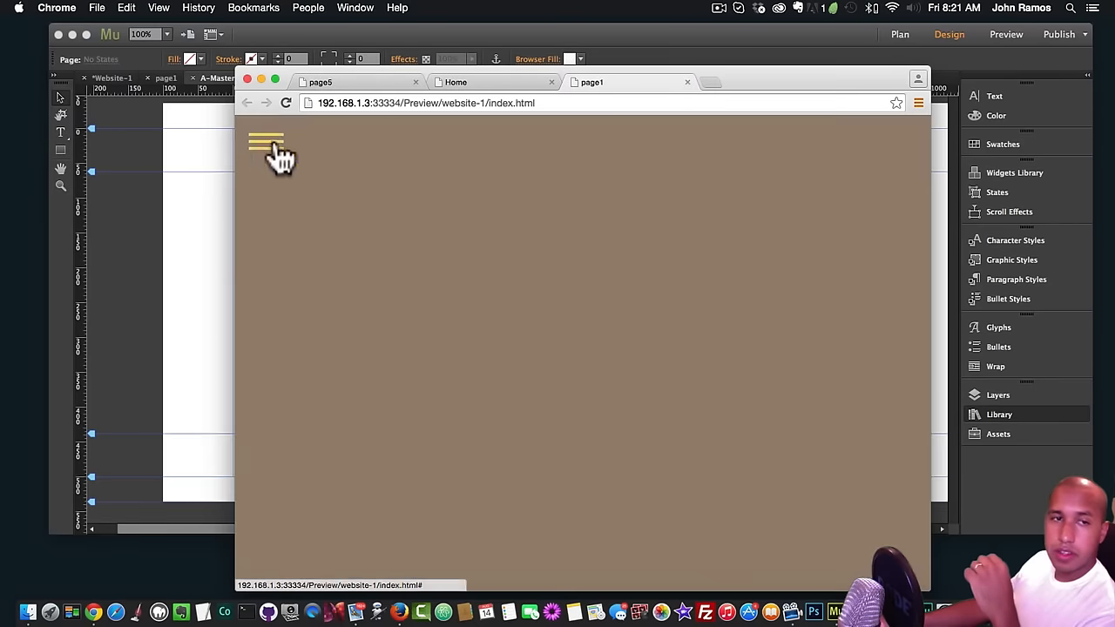
pyautogui.click(279, 157)
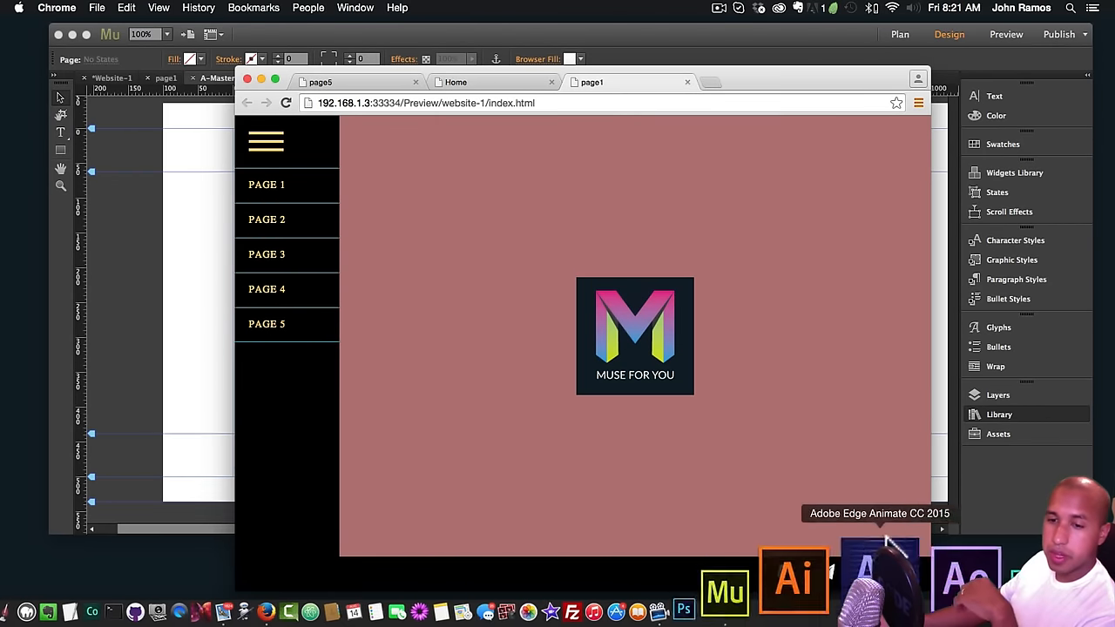
# - Return to Adobe Muse, set the menu's Border Color to green (R=34 G=181 B=115), and preview A-Master with the menu open
pyautogui.click(162, 214)
pyautogui.click(293, 185)
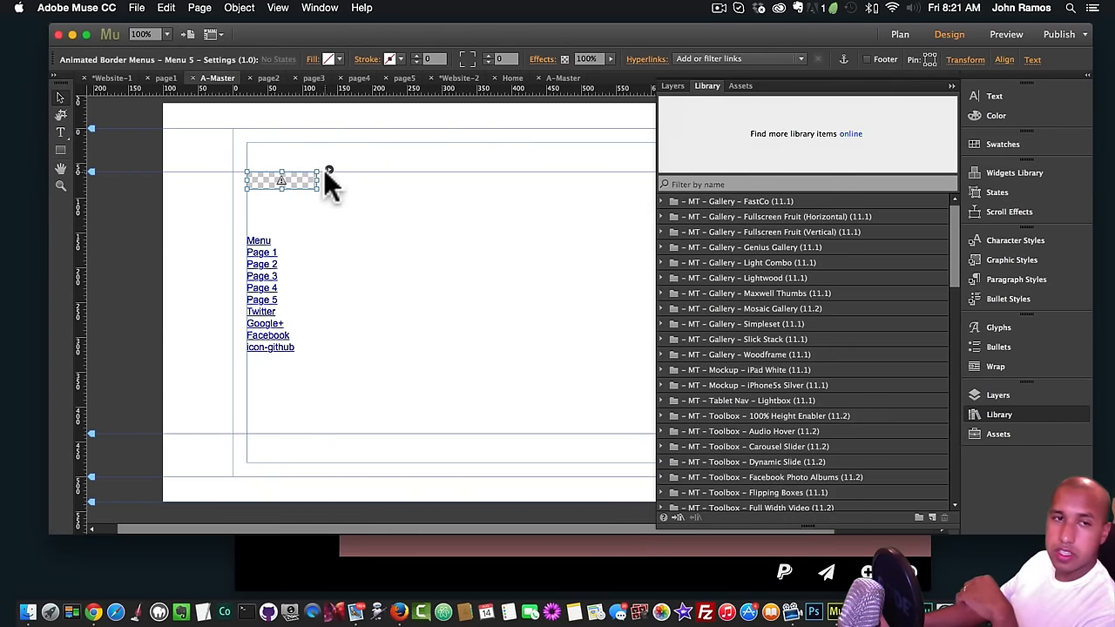
pyautogui.click(329, 170)
pyautogui.click(500, 189)
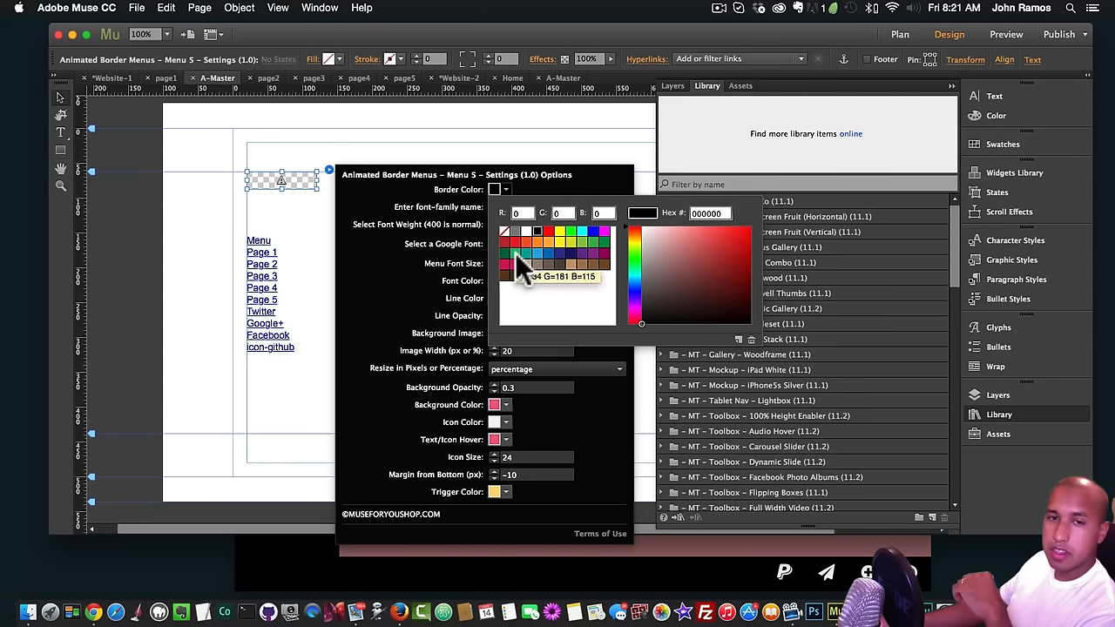
pyautogui.click(515, 254)
pyautogui.click(305, 224)
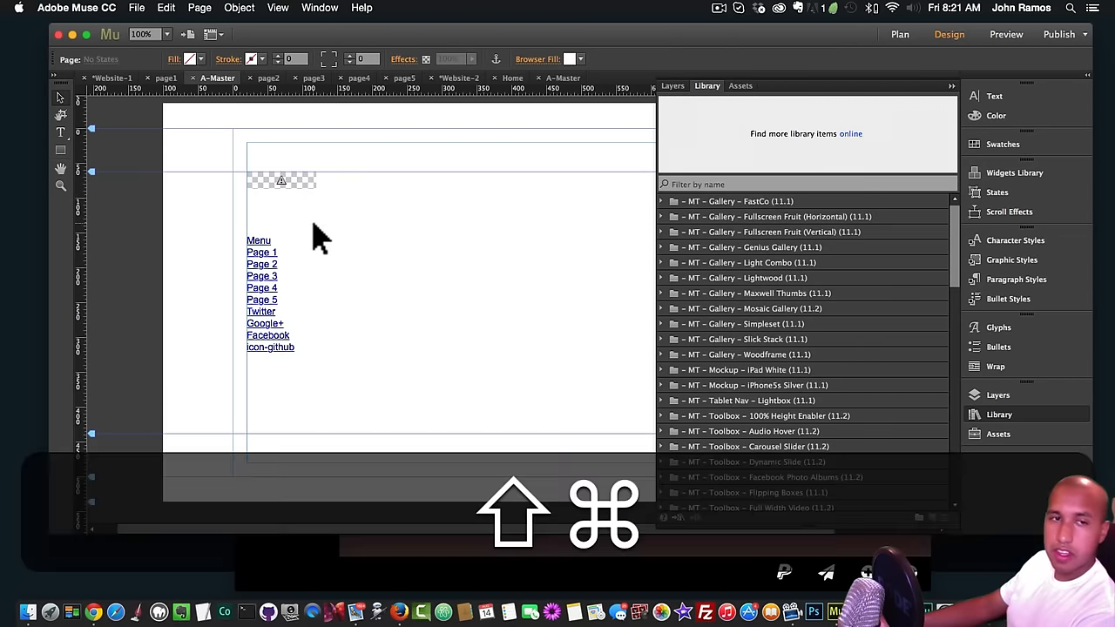
pyautogui.press('shift+super+e')
pyautogui.click(264, 149)
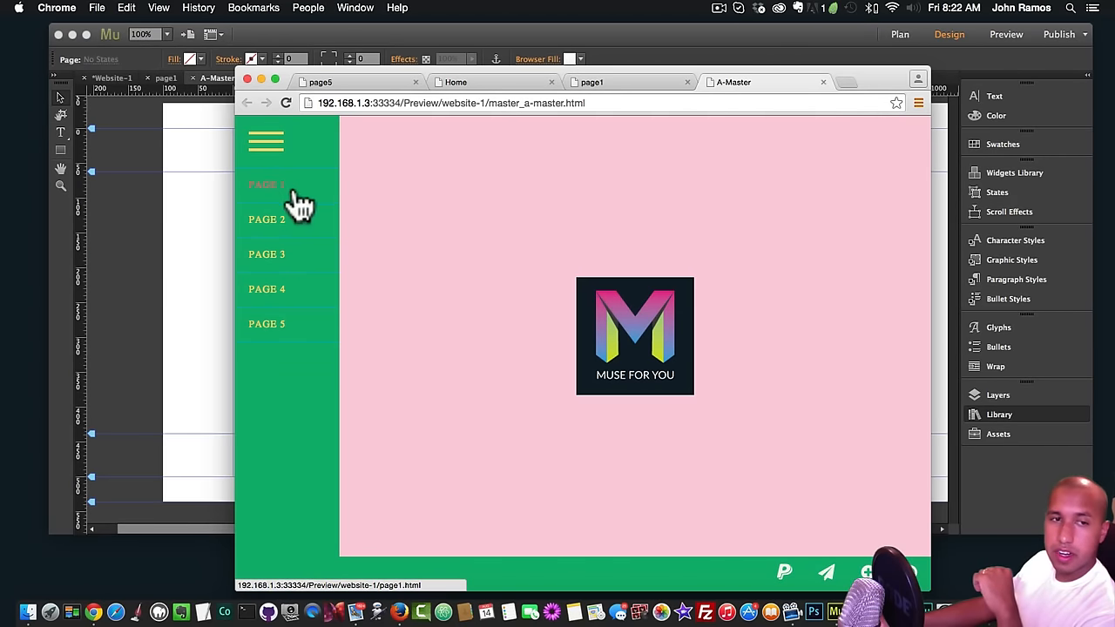
# - In Adobe Muse, set the menu's Text/Icon Hover color to orange (F7931E) and preview A-Master in the browser with the menu open
pyautogui.click(225, 270)
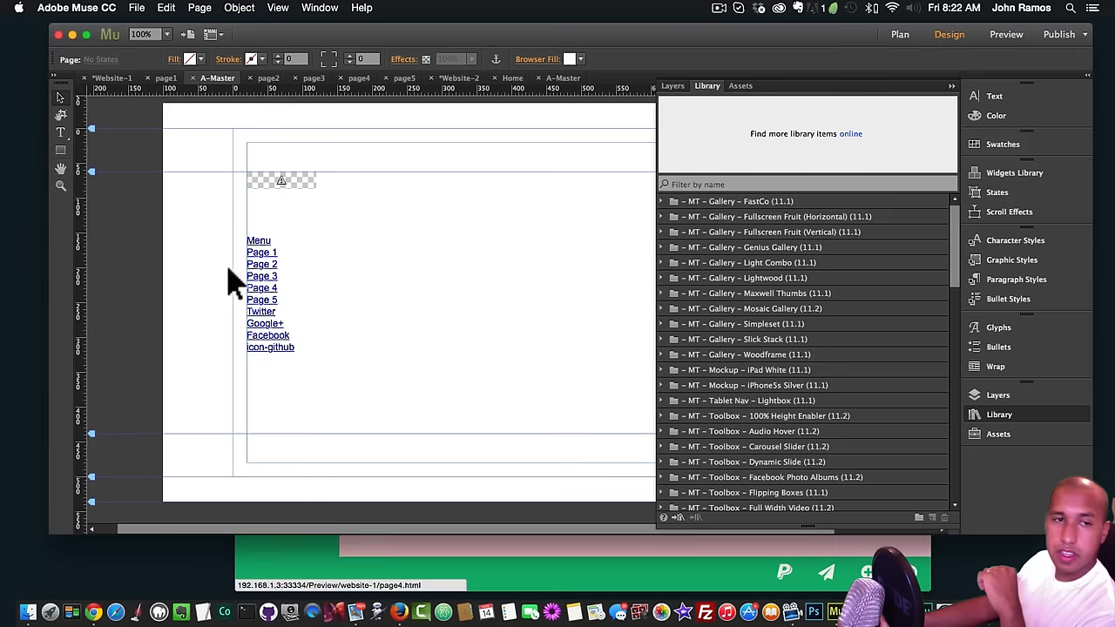
pyautogui.click(307, 182)
pyautogui.click(328, 169)
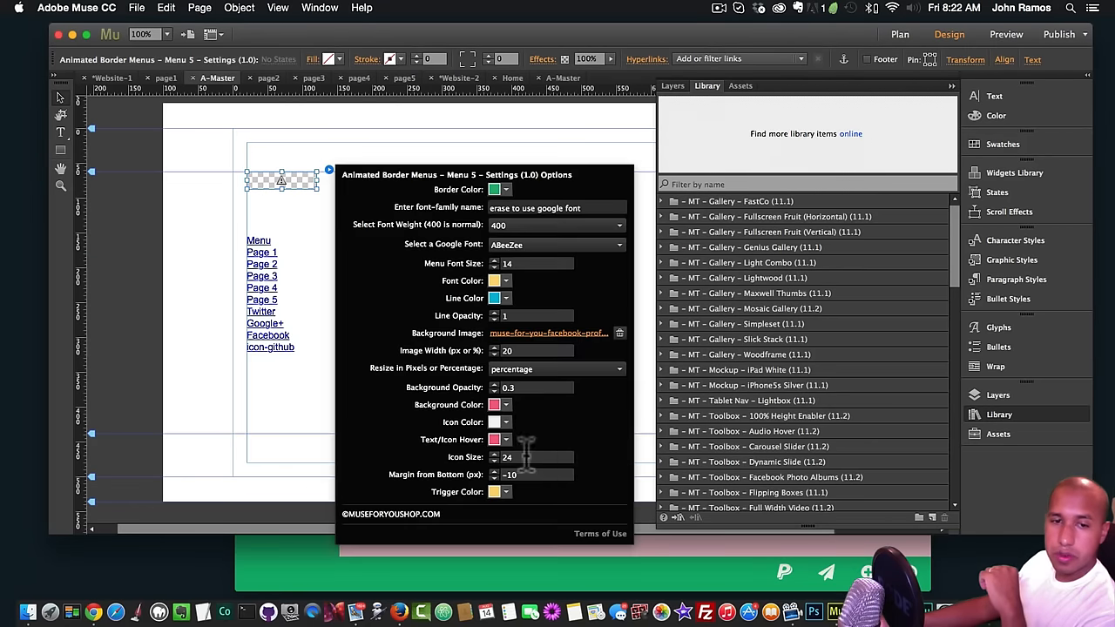
pyautogui.click(505, 440)
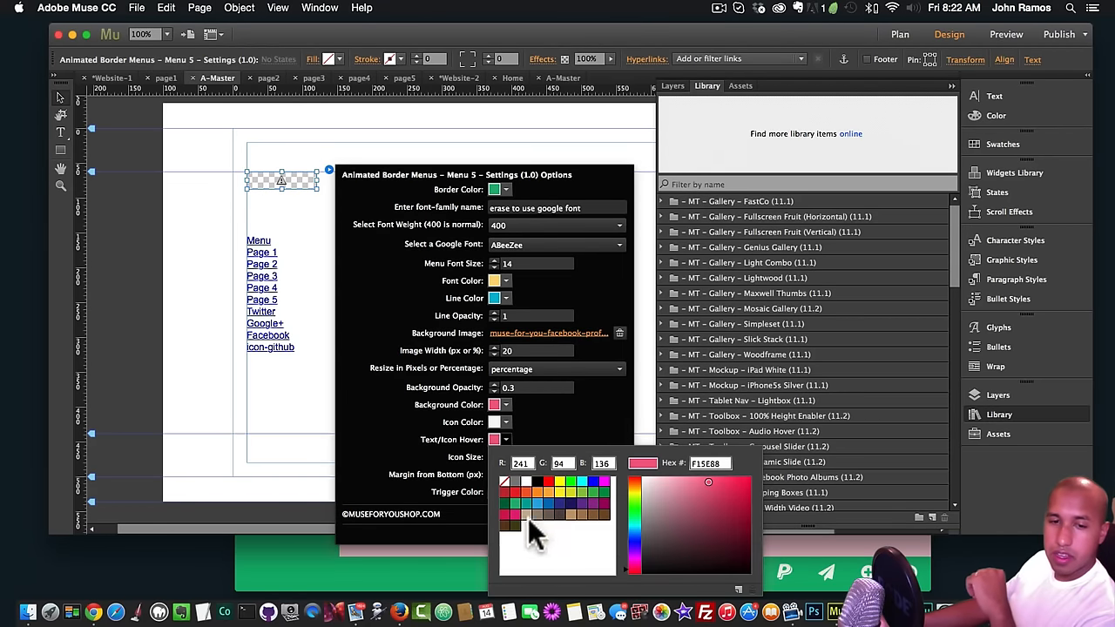
pyautogui.click(538, 503)
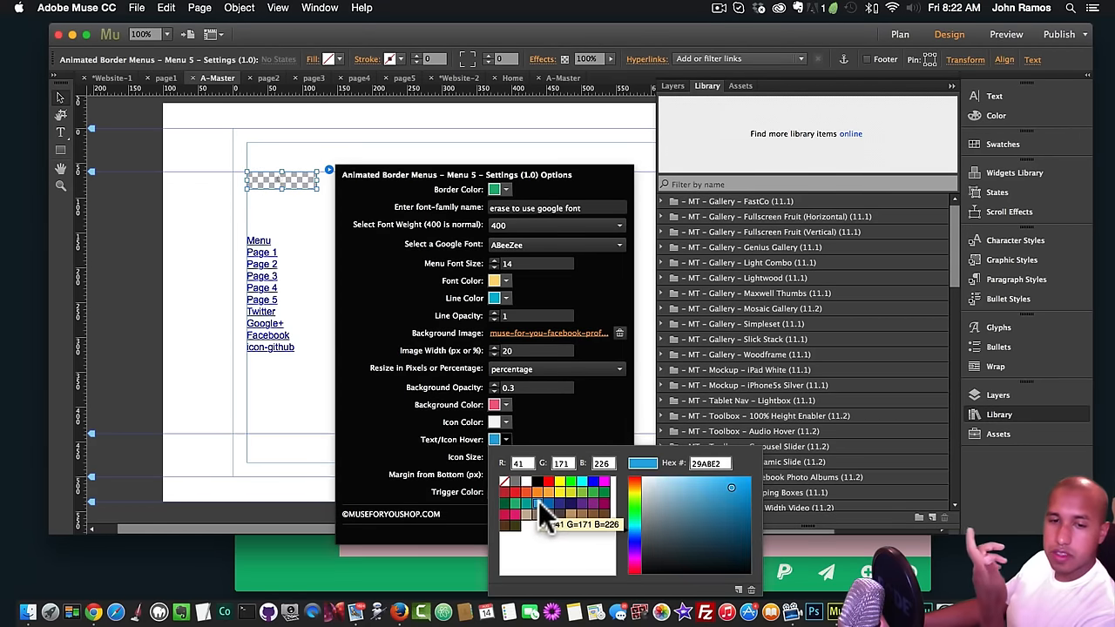
pyautogui.click(592, 504)
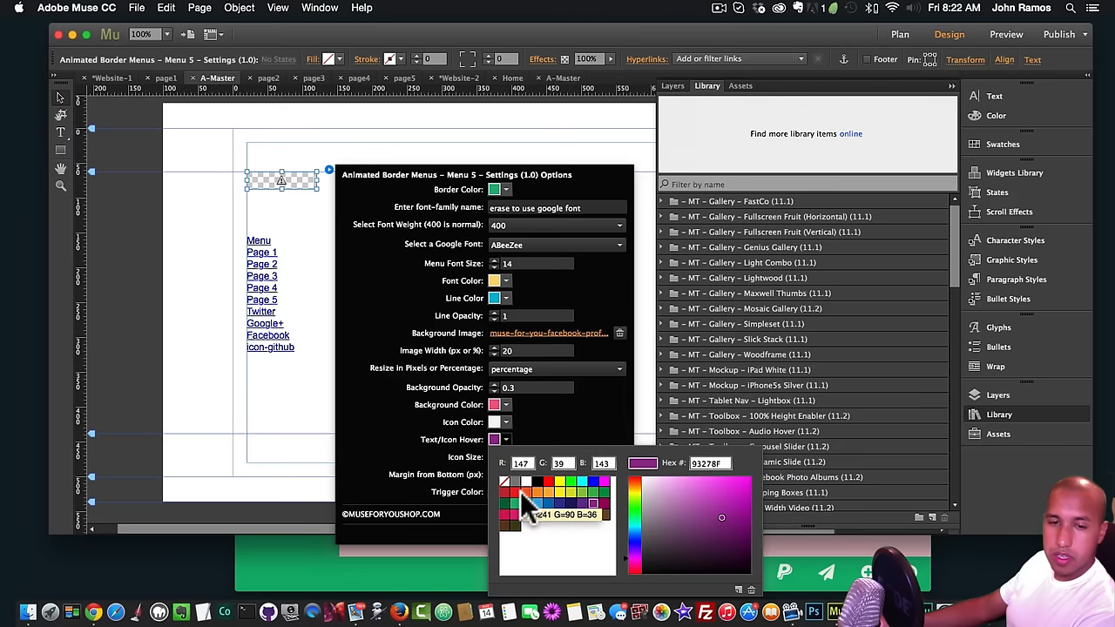
pyautogui.click(535, 493)
pyautogui.press('shift+super+e')
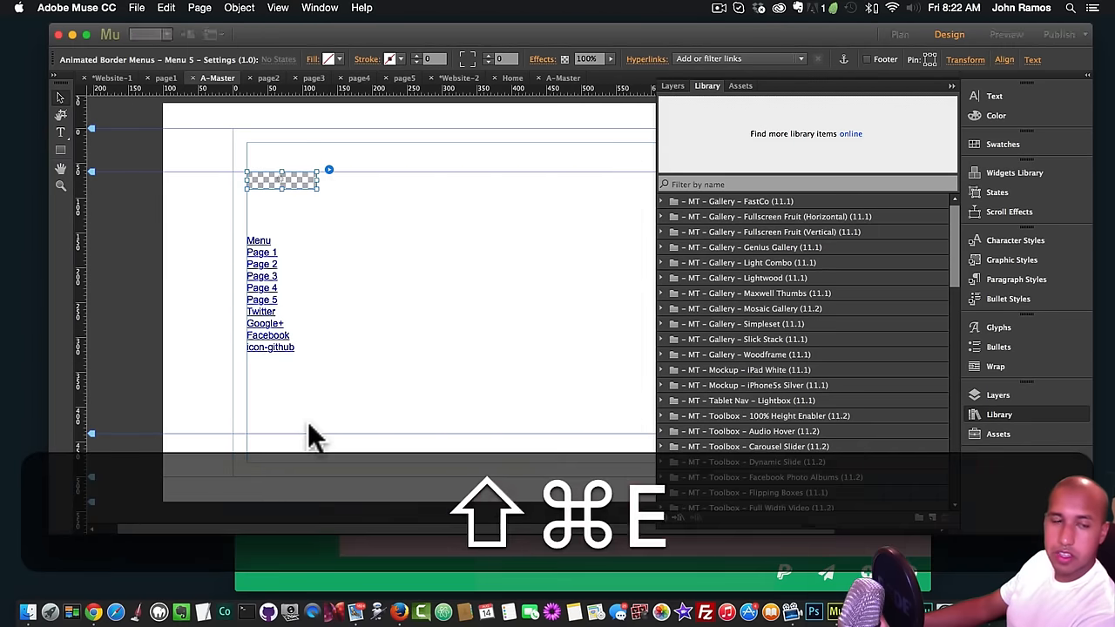
pyautogui.click(270, 157)
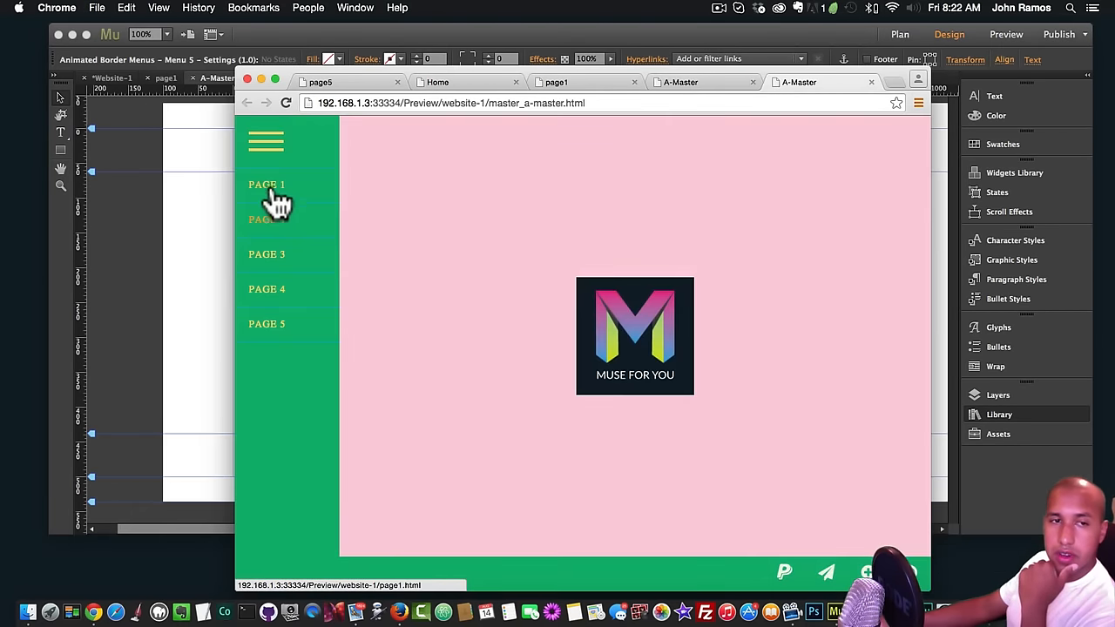
# - Back in Adobe Muse, change the Text/Icon Hover color to white and preview A-Master in the browser
pyautogui.click(192, 240)
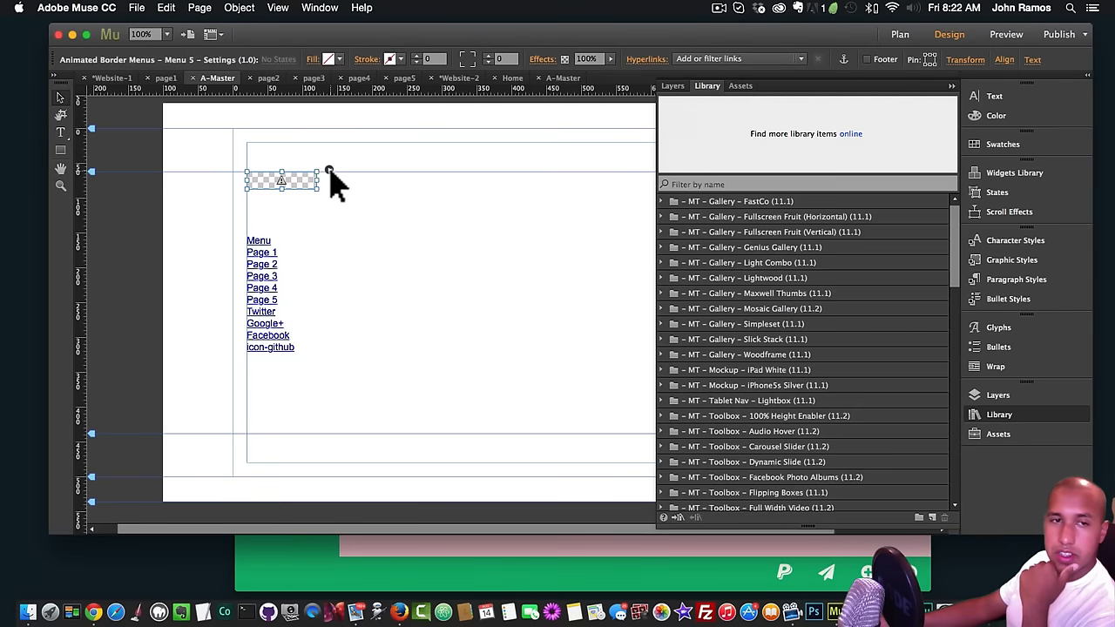
pyautogui.click(329, 170)
pyautogui.click(501, 440)
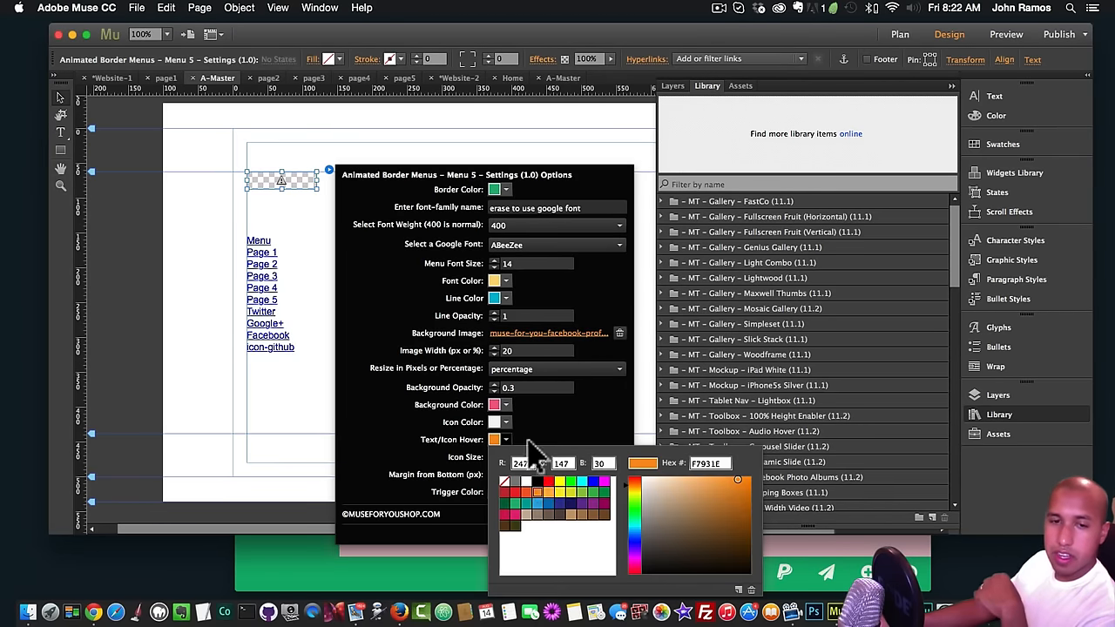
pyautogui.click(499, 479)
pyautogui.click(290, 385)
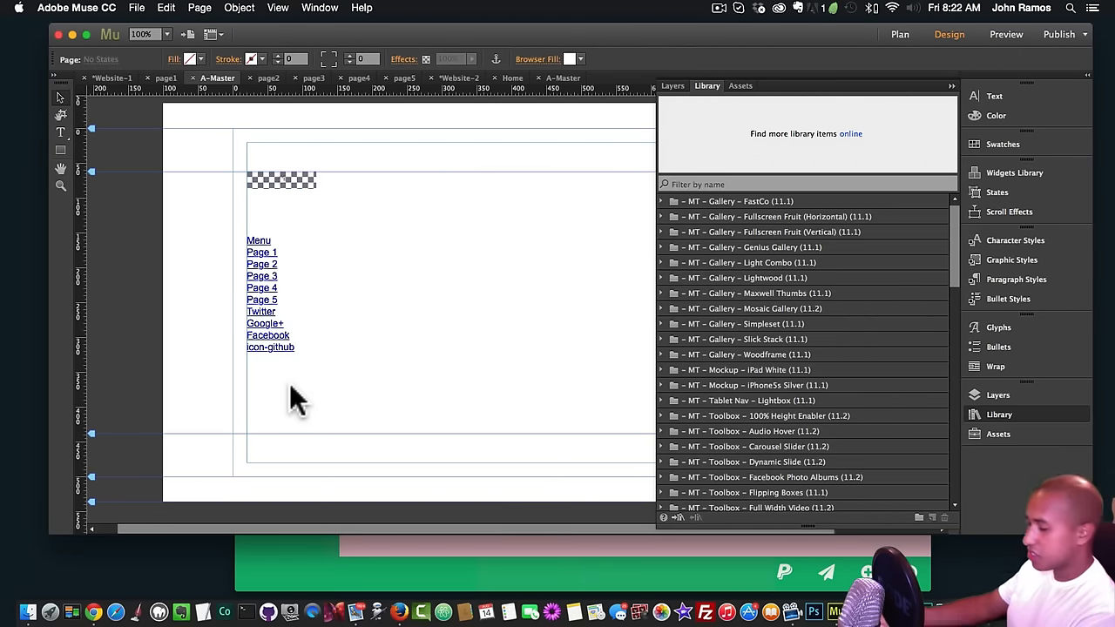
pyautogui.press('shift+super+e')
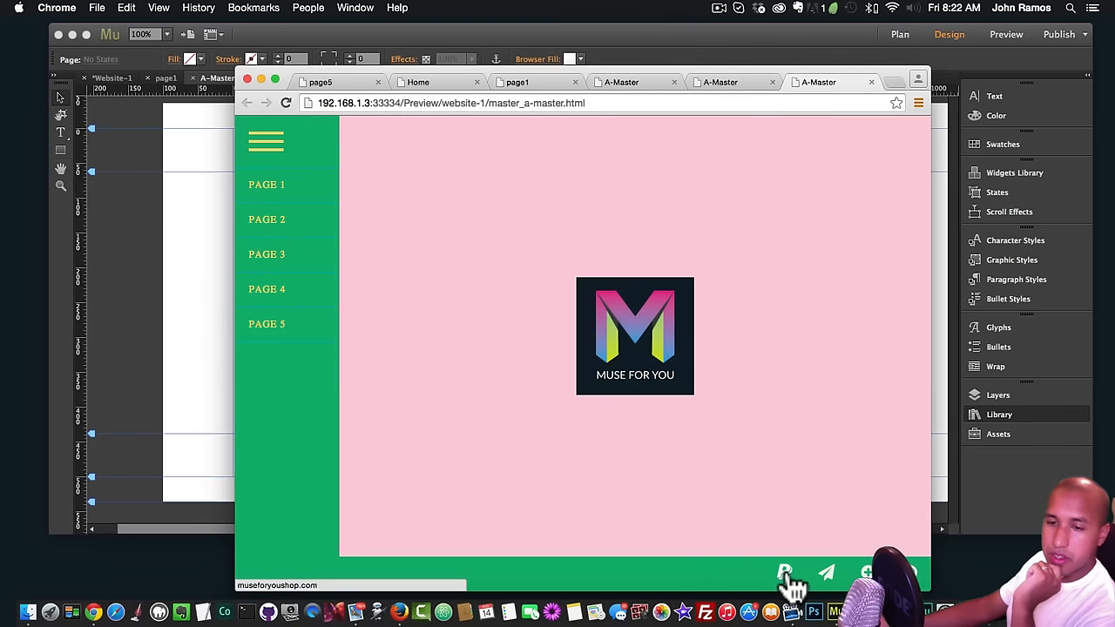
# - In Adobe Muse, set the menu's Icon Color to light blue (29ABE2) and preview A-Master in the browser
pyautogui.click(179, 344)
pyautogui.click(302, 180)
pyautogui.click(329, 170)
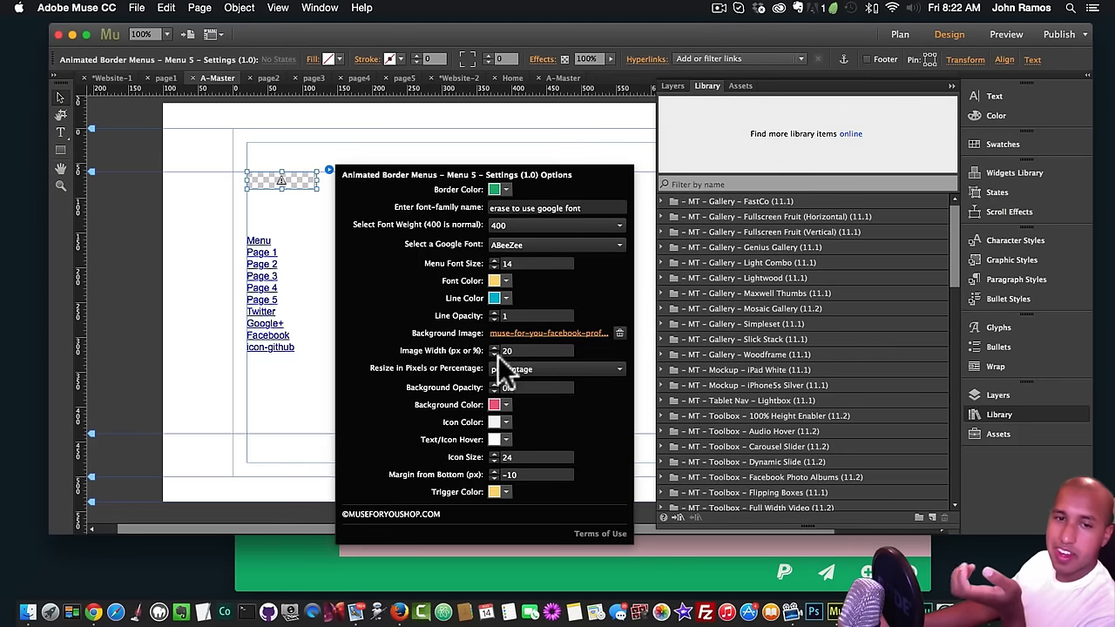
pyautogui.click(506, 422)
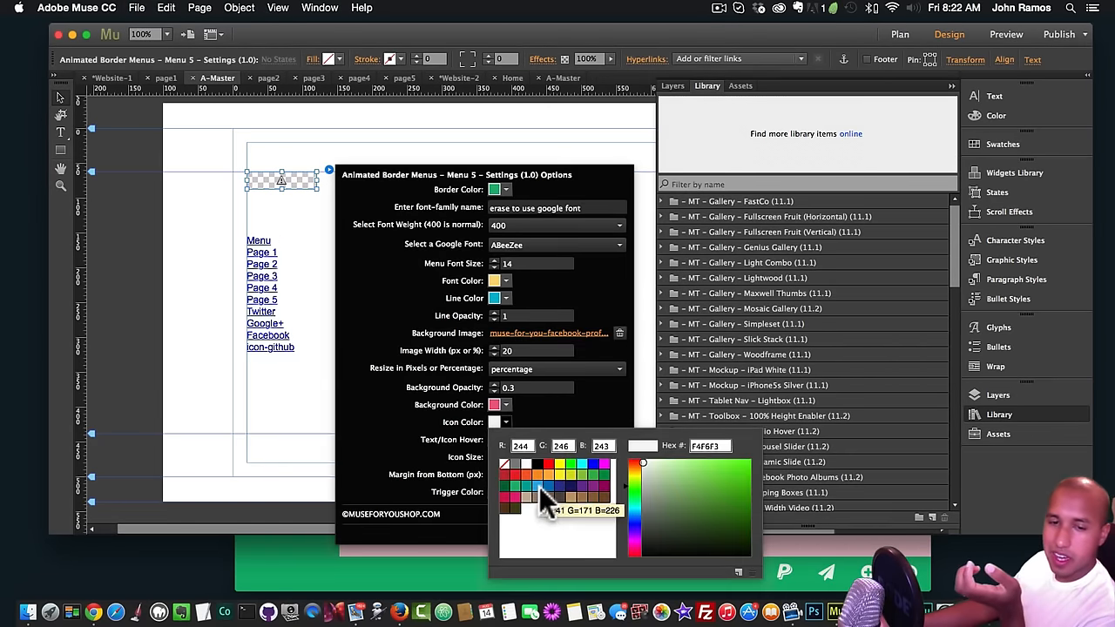
pyautogui.click(537, 486)
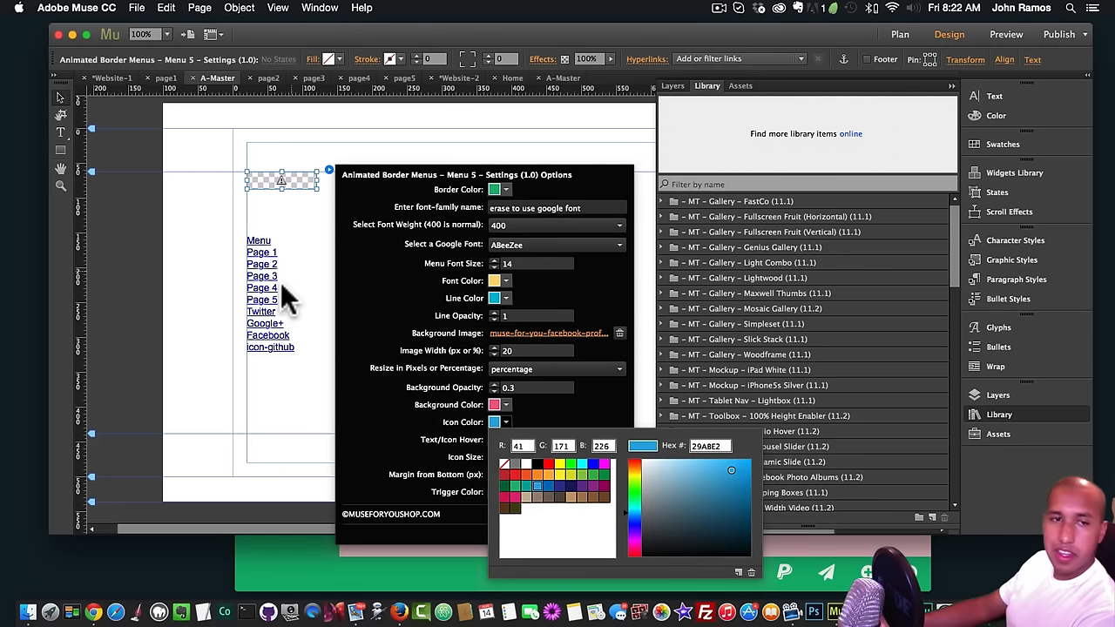
pyautogui.click(297, 260)
pyautogui.click(297, 260)
pyautogui.press('shift+super+e')
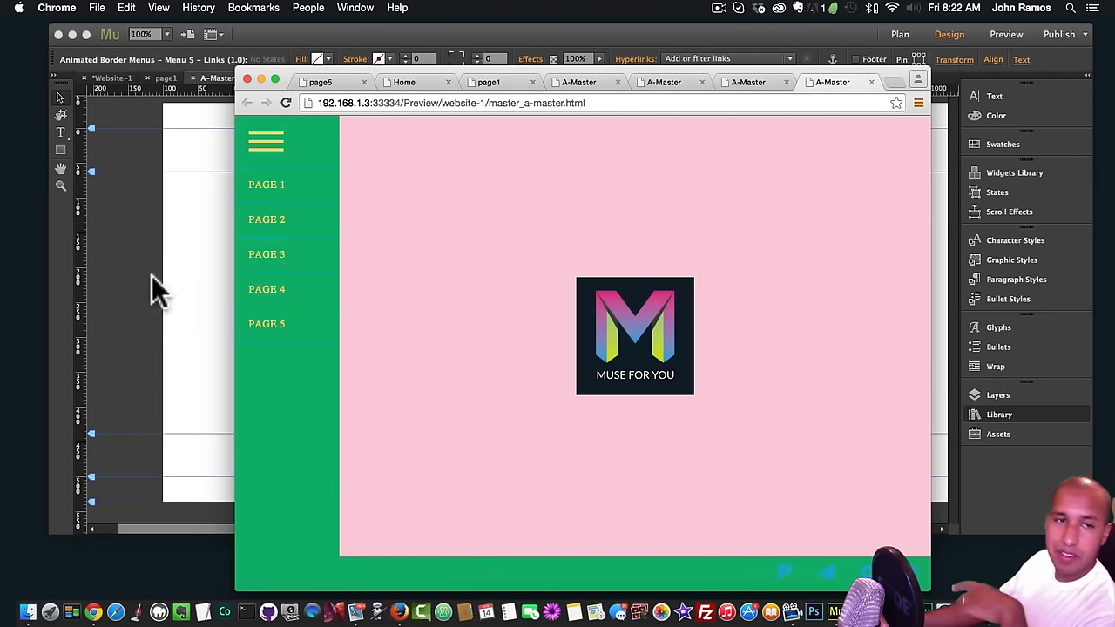
# - Return to Adobe Muse and set the menu's Icon Color to yellow
pyautogui.click(199, 277)
pyautogui.click(300, 181)
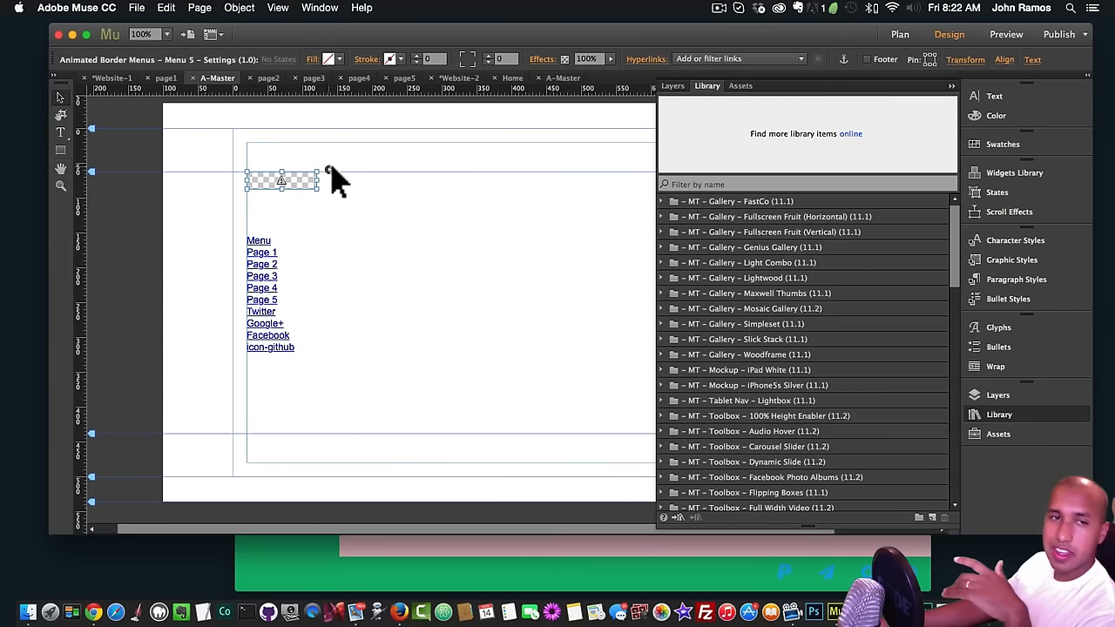
pyautogui.click(328, 169)
pyautogui.click(505, 422)
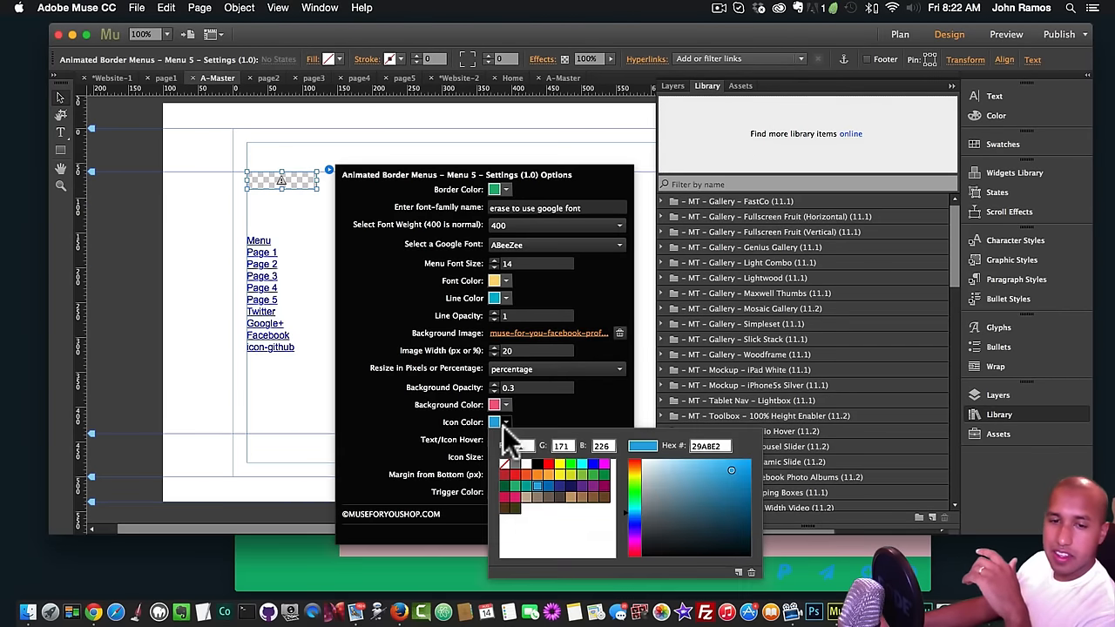
pyautogui.click(563, 472)
pyautogui.click(571, 473)
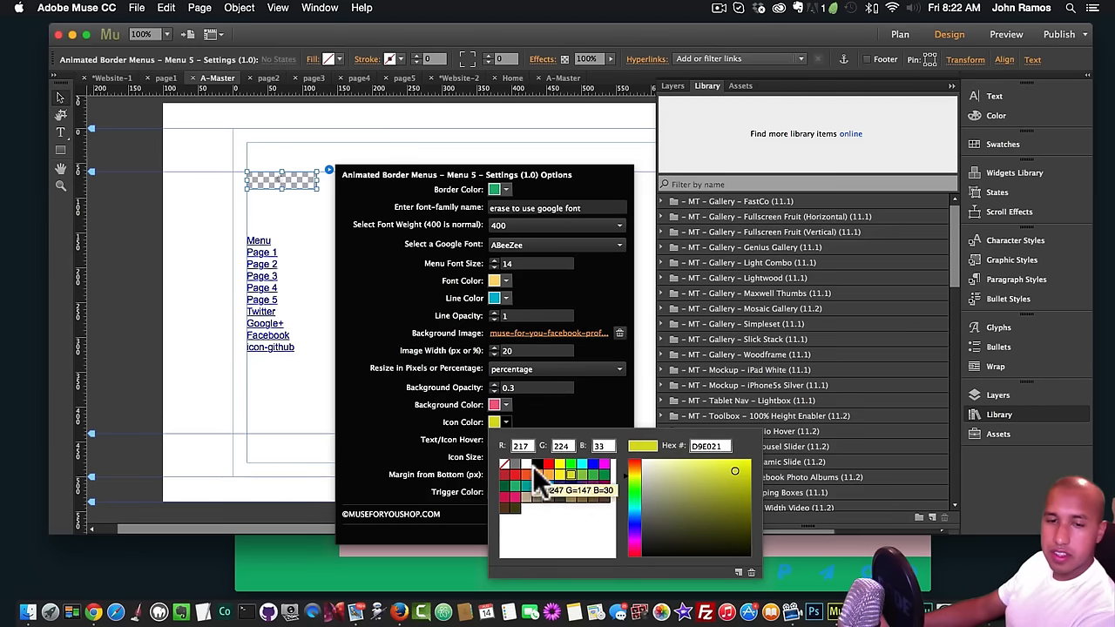
pyautogui.click(559, 474)
pyautogui.click(276, 383)
pyautogui.click(277, 383)
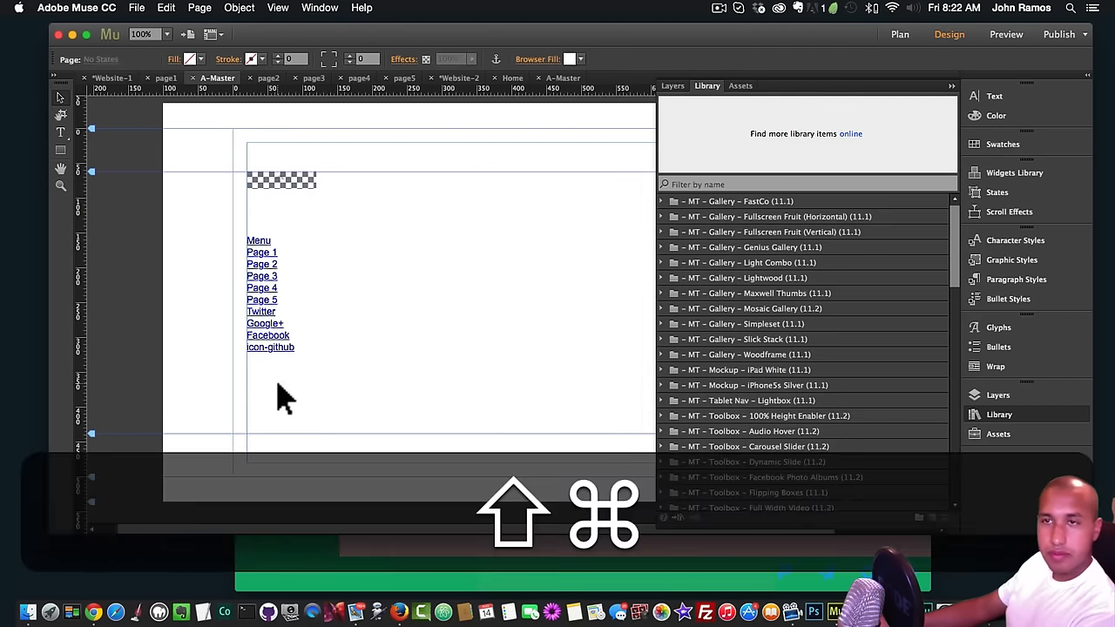
# - Preview A-Master in the browser and toggle the menu open and closed to check the icons and animation
pyautogui.press('shift+super+e')
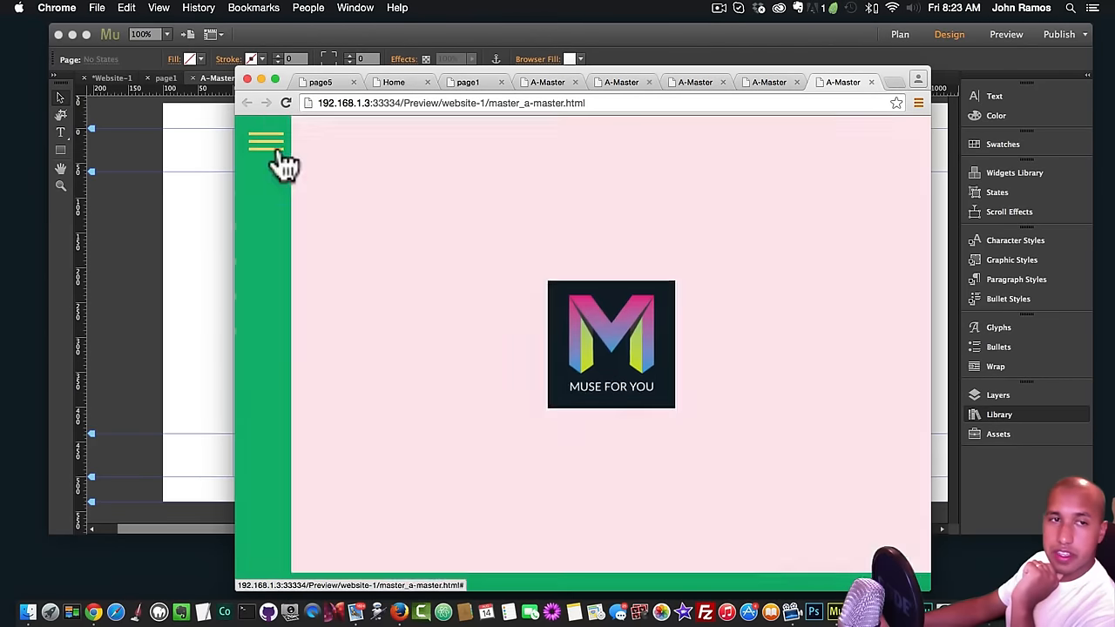
pyautogui.click(268, 145)
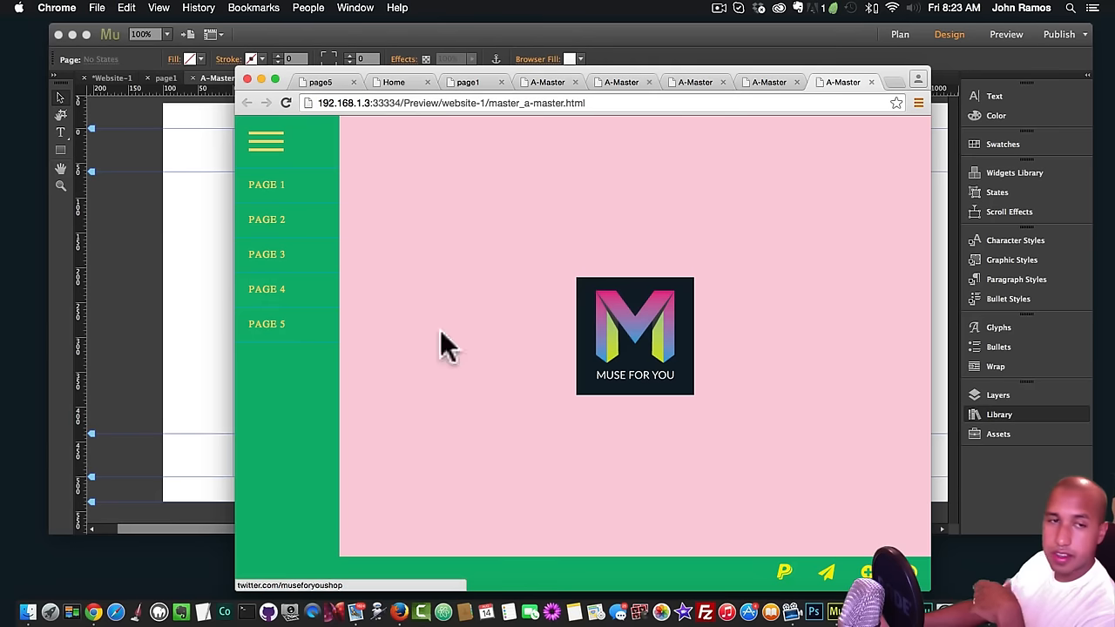
pyautogui.click(273, 152)
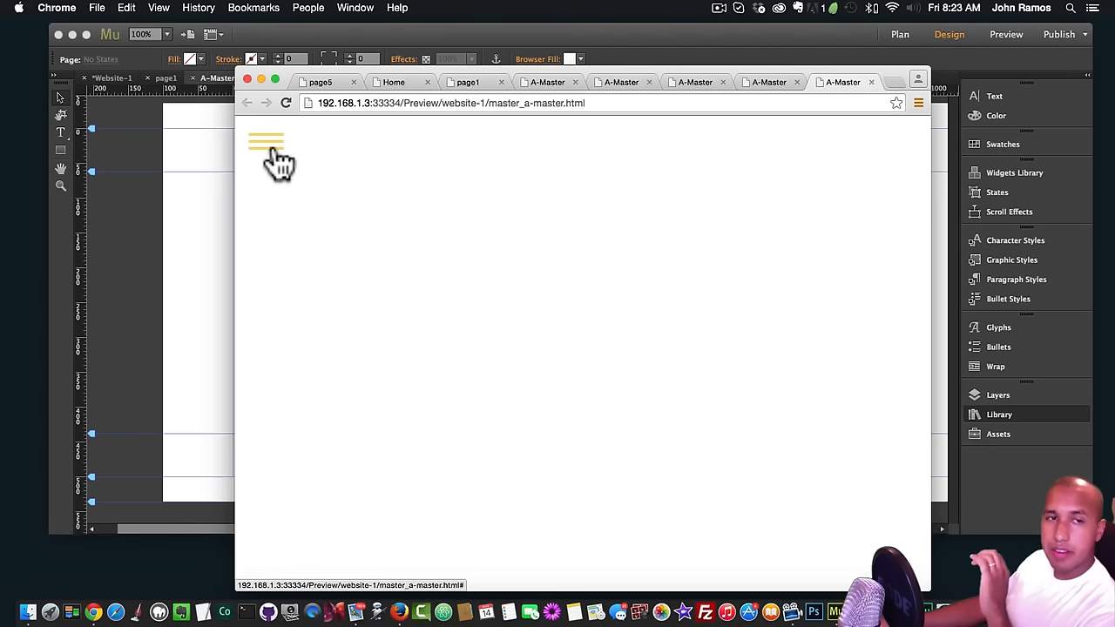
pyautogui.click(274, 151)
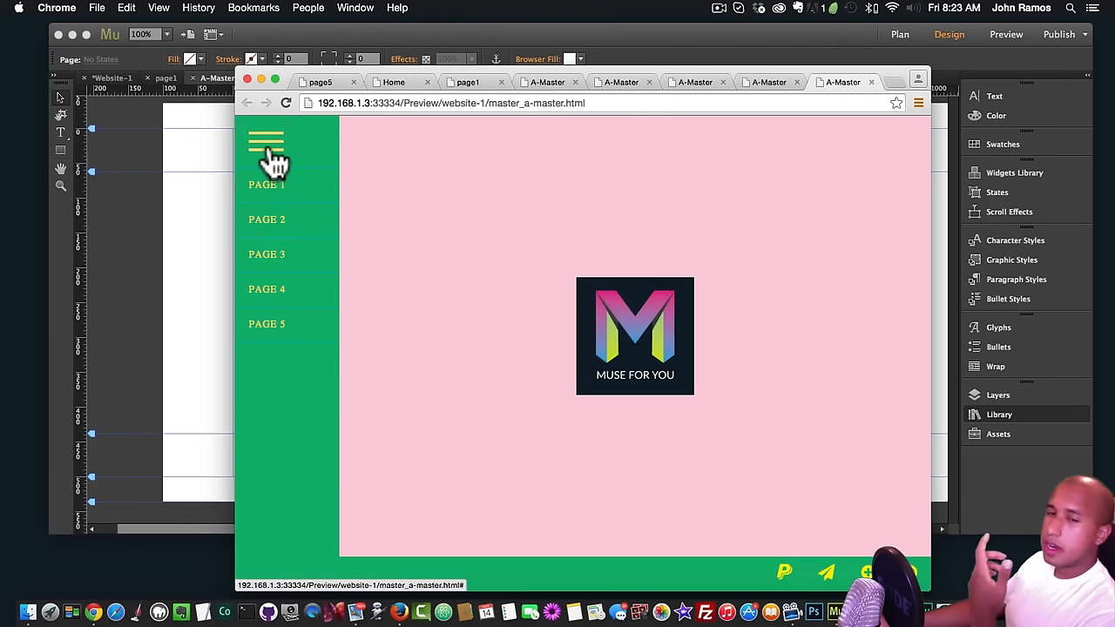
pyautogui.click(274, 151)
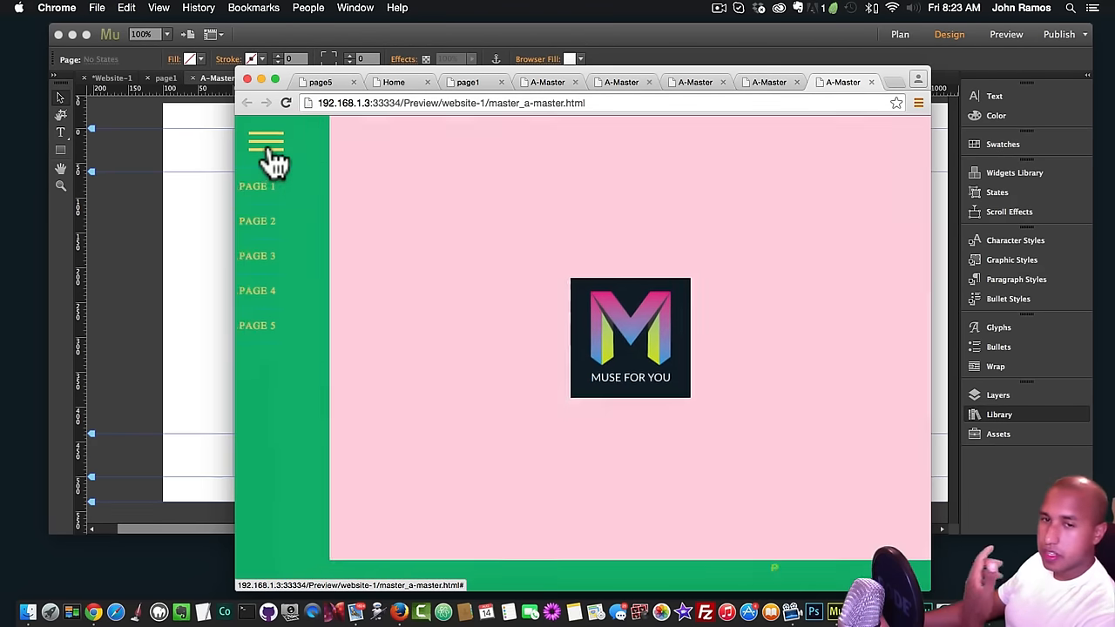
# - Back in Adobe Muse, replace the menu's Background Image with image-2.png from the images folder
pyautogui.click(211, 207)
pyautogui.click(295, 184)
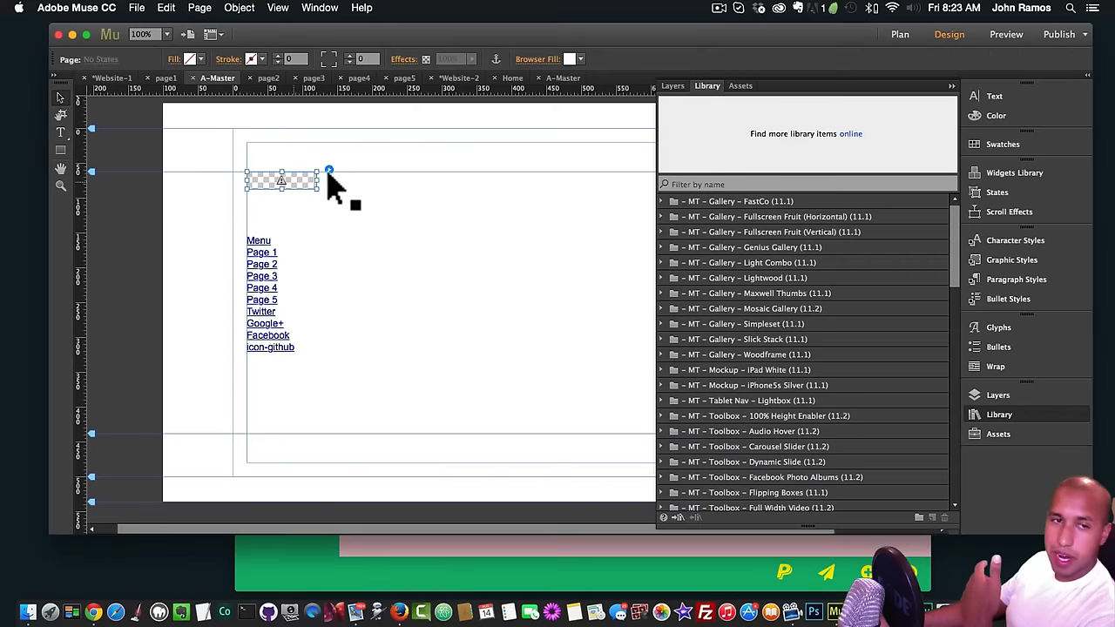
pyautogui.click(329, 170)
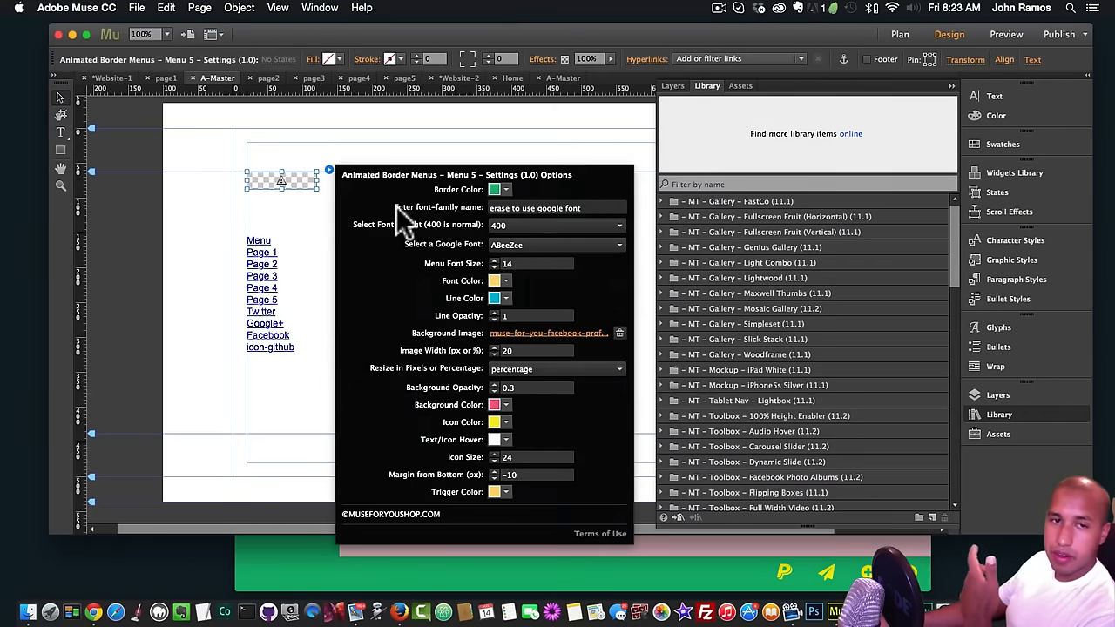
pyautogui.click(566, 334)
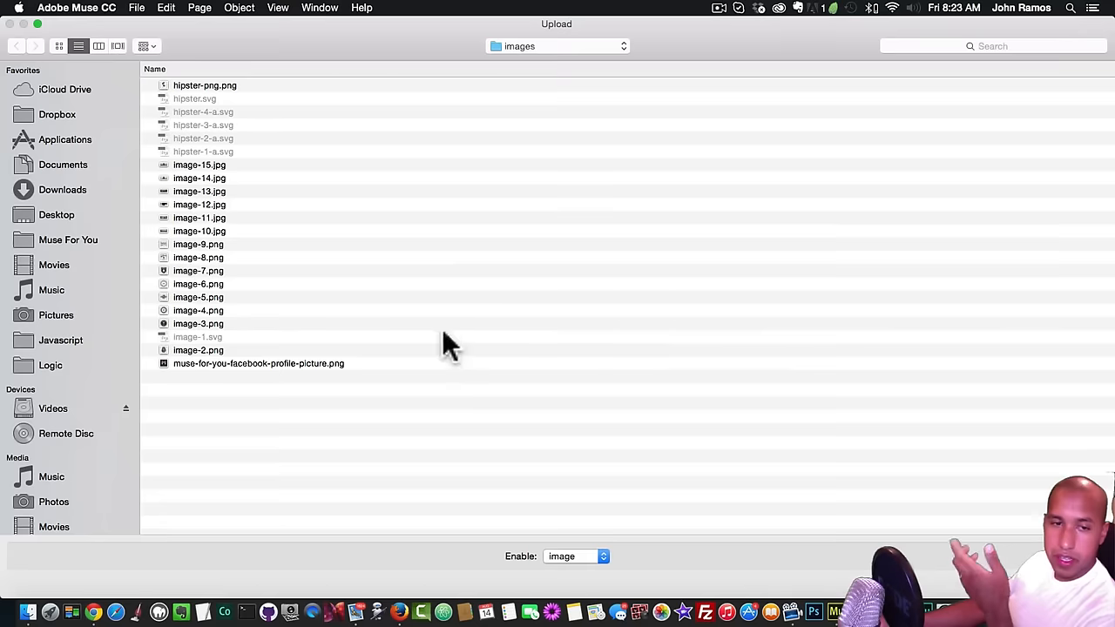
pyautogui.doubleClick(201, 350)
pyautogui.click(199, 279)
# - Preview the whole site in the browser and open the menu to check its background image
pyautogui.click(137, 8)
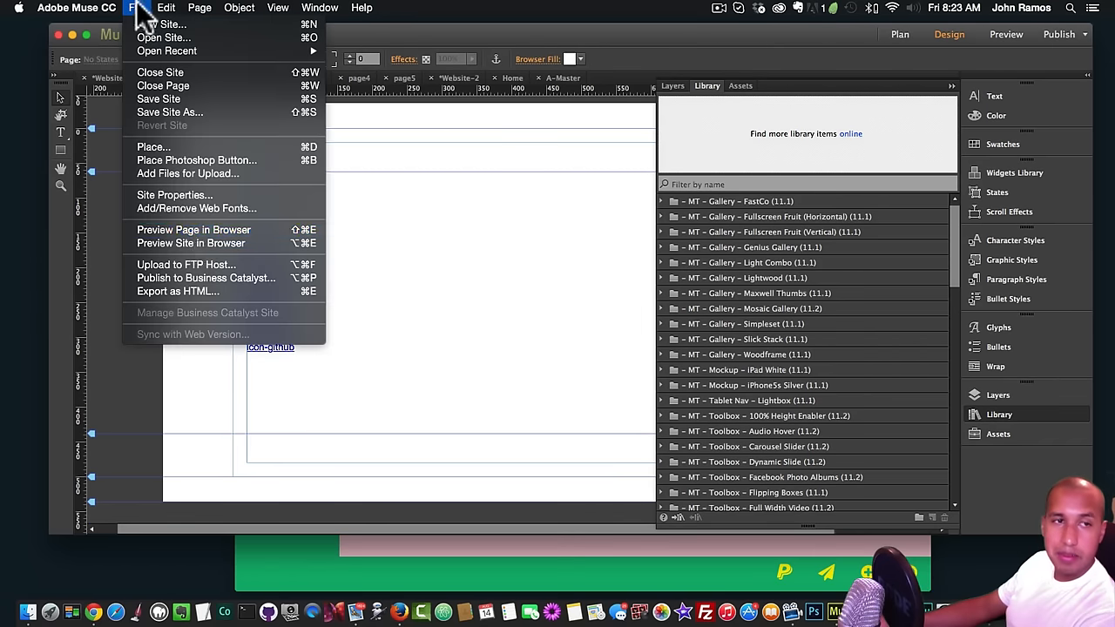
pyautogui.click(191, 243)
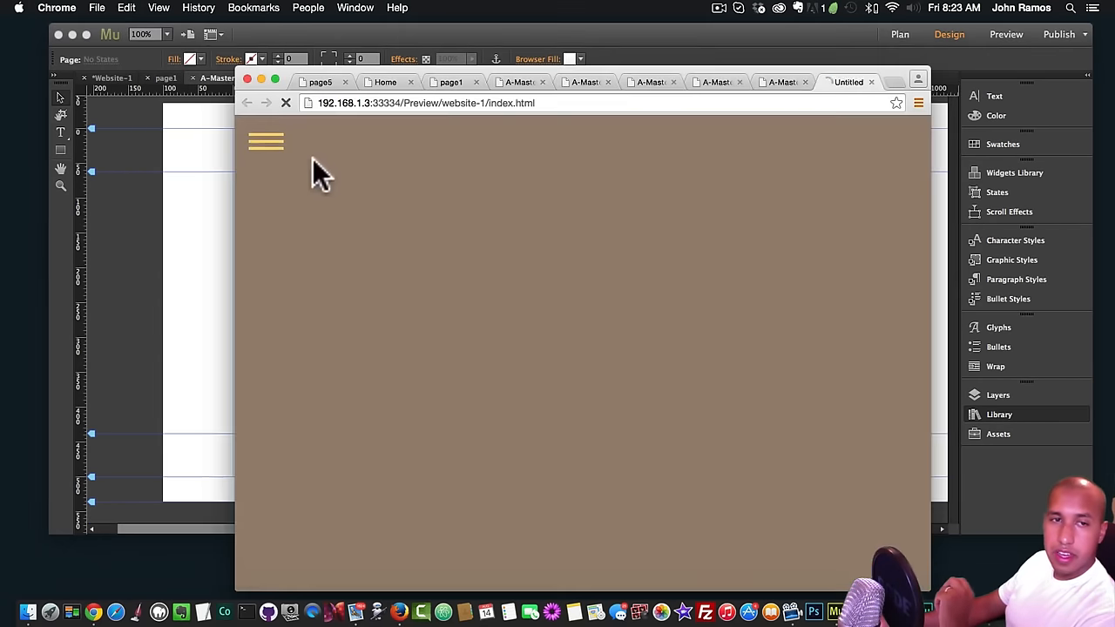
pyautogui.click(270, 144)
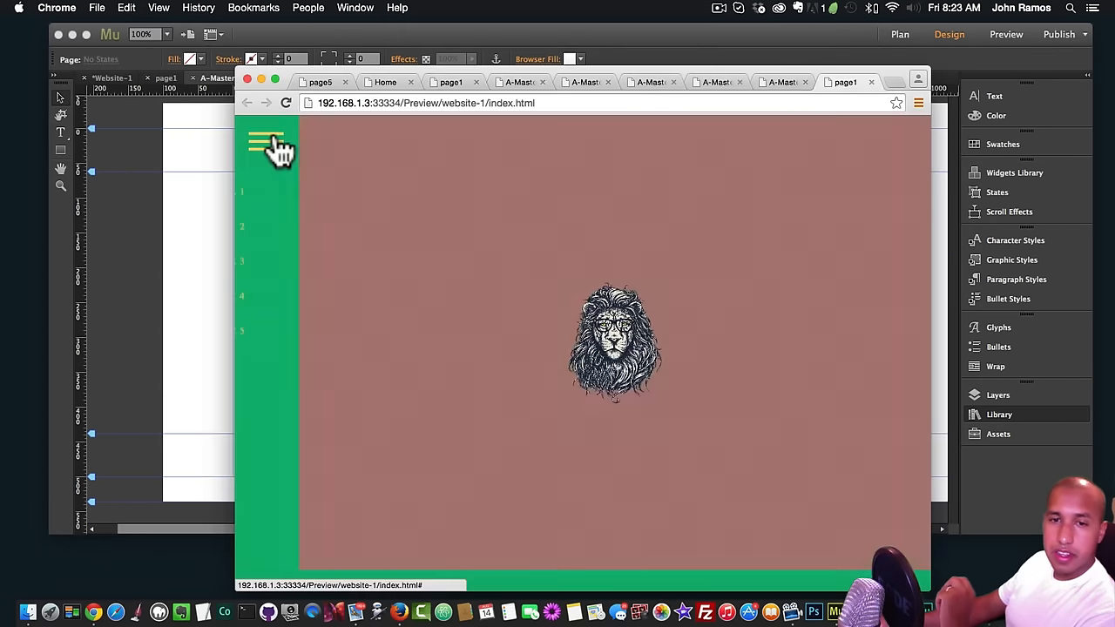
# - In Adobe Muse, set the menu's background Image Width to 40 percent and preview A-Master in the browser
pyautogui.press('super+Tab')
pyautogui.click(280, 181)
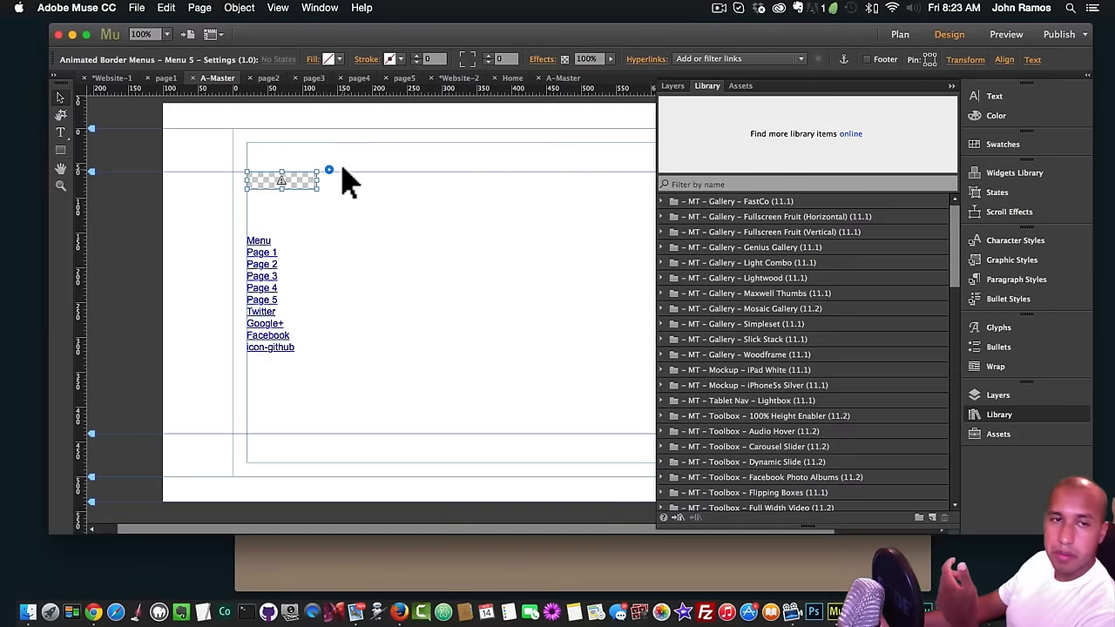
pyautogui.click(329, 169)
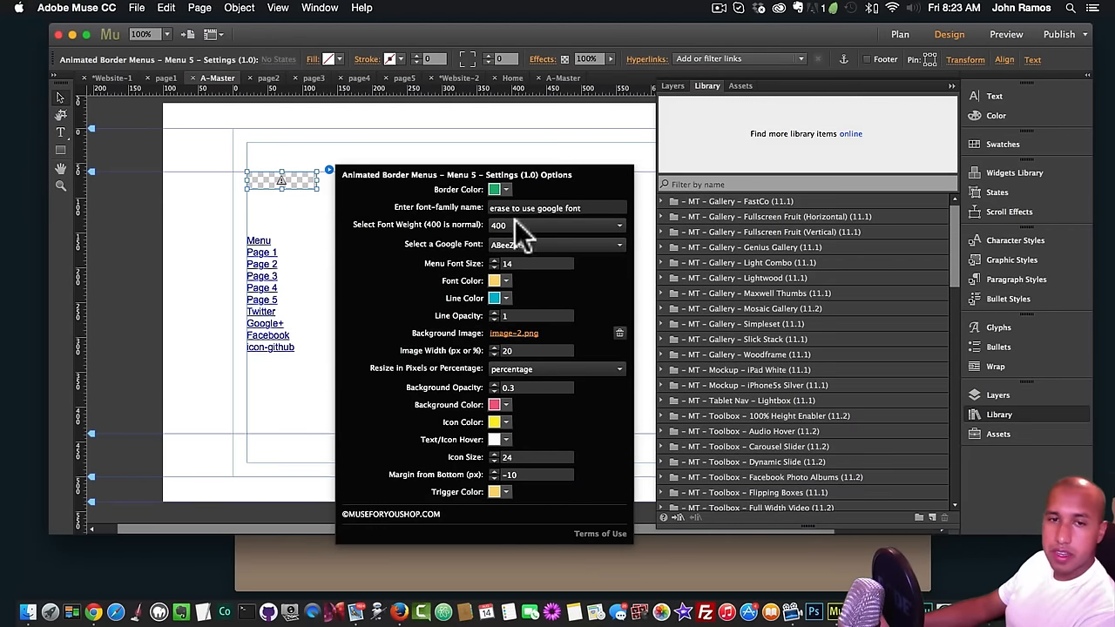
pyautogui.click(501, 350)
pyautogui.press('super+a')
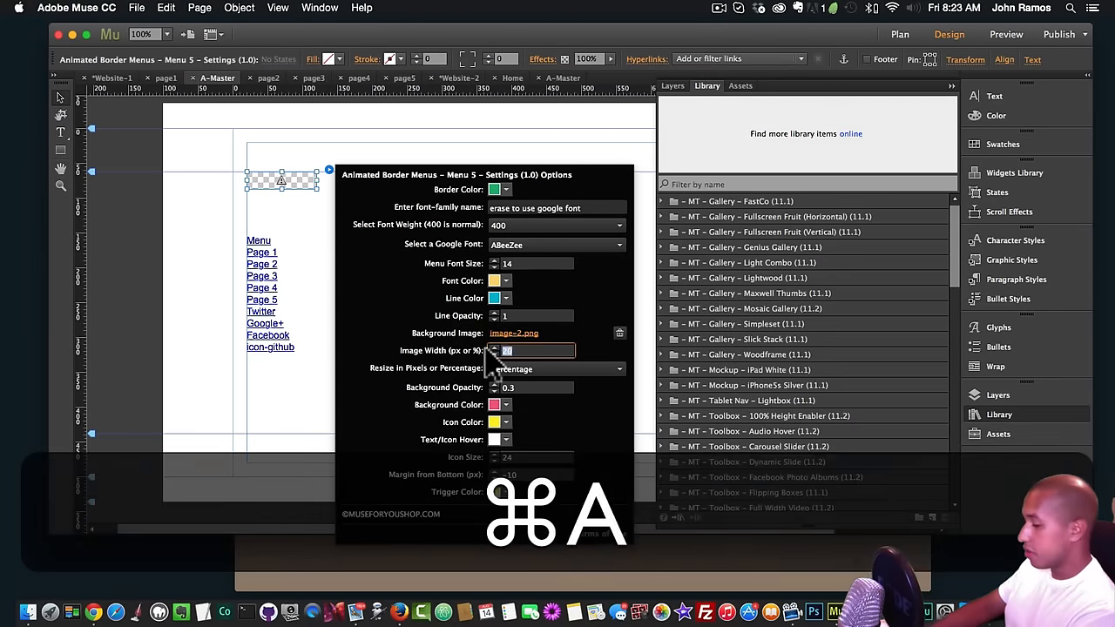
pyautogui.write('40')
pyautogui.press('Return')
pyautogui.click(241, 414)
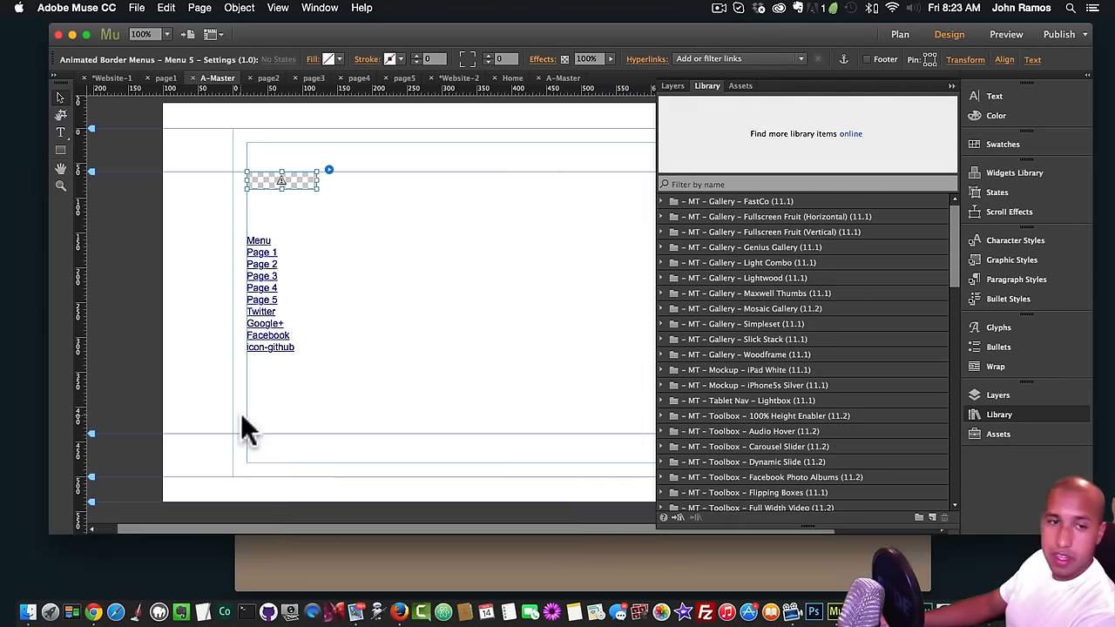
pyautogui.press('super+shift+e')
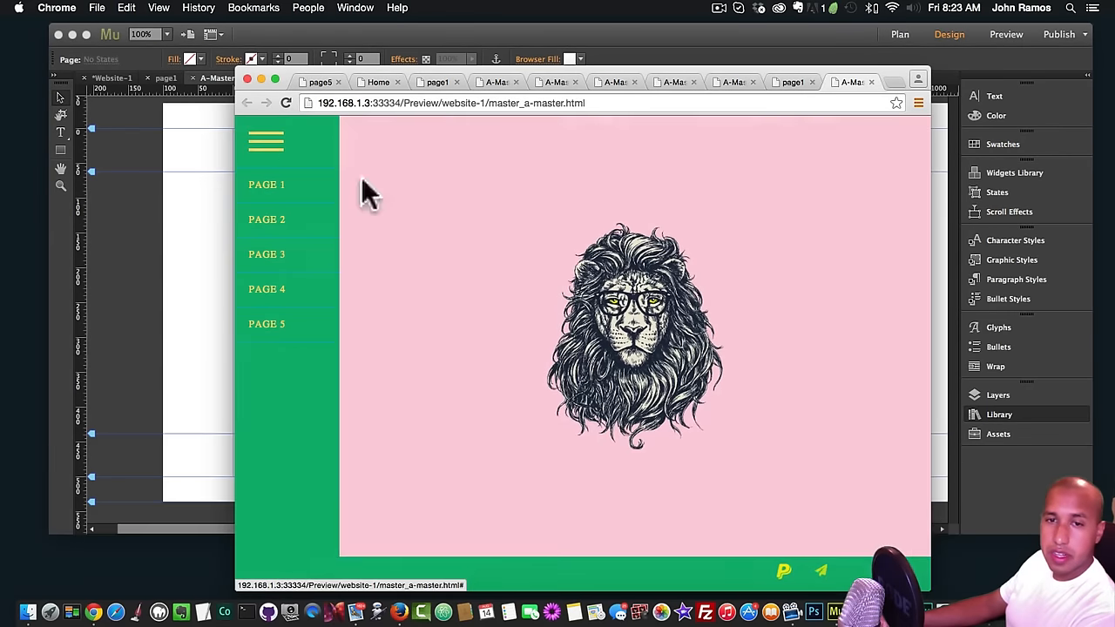
# - Return to Adobe Muse, hide the Library, and add a text frame on A-Master reading "This is some text"
pyautogui.click(201, 253)
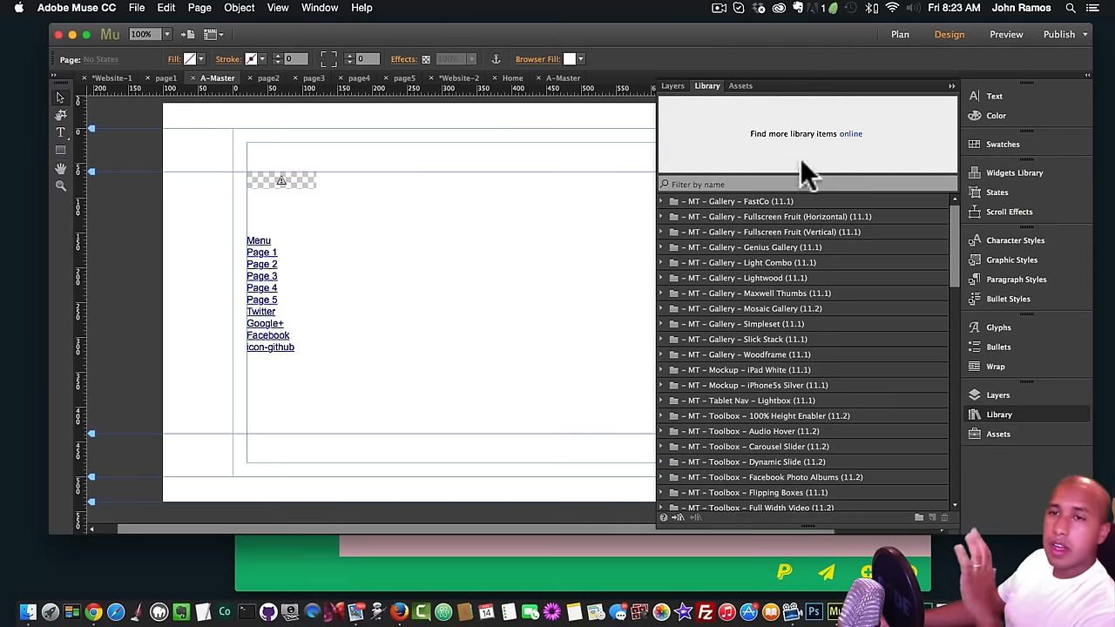
pyautogui.click(1019, 417)
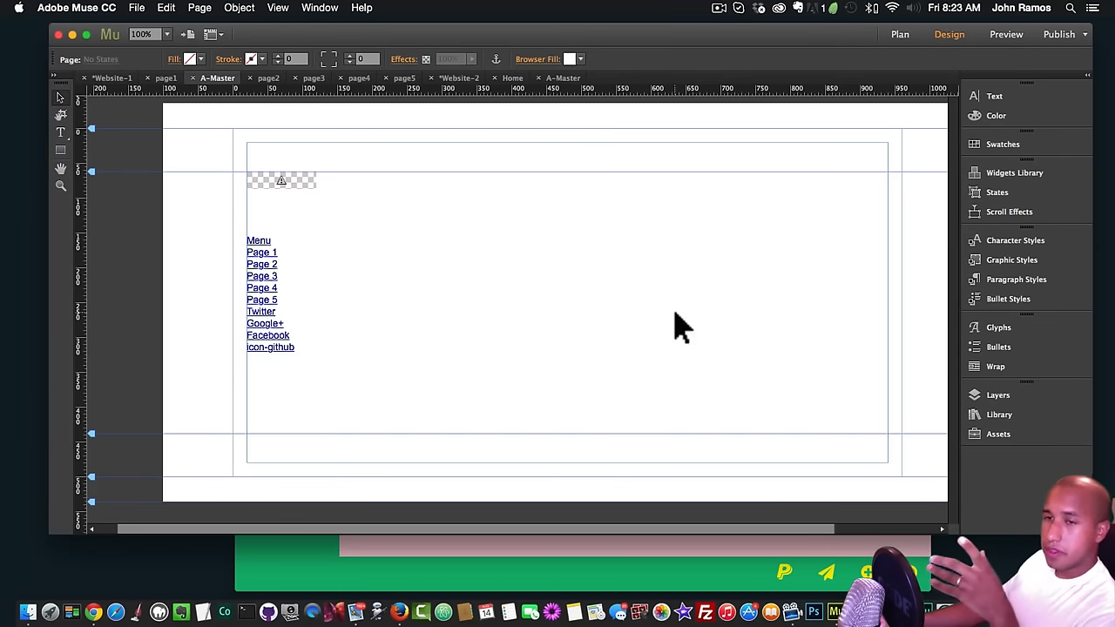
pyautogui.click(60, 131)
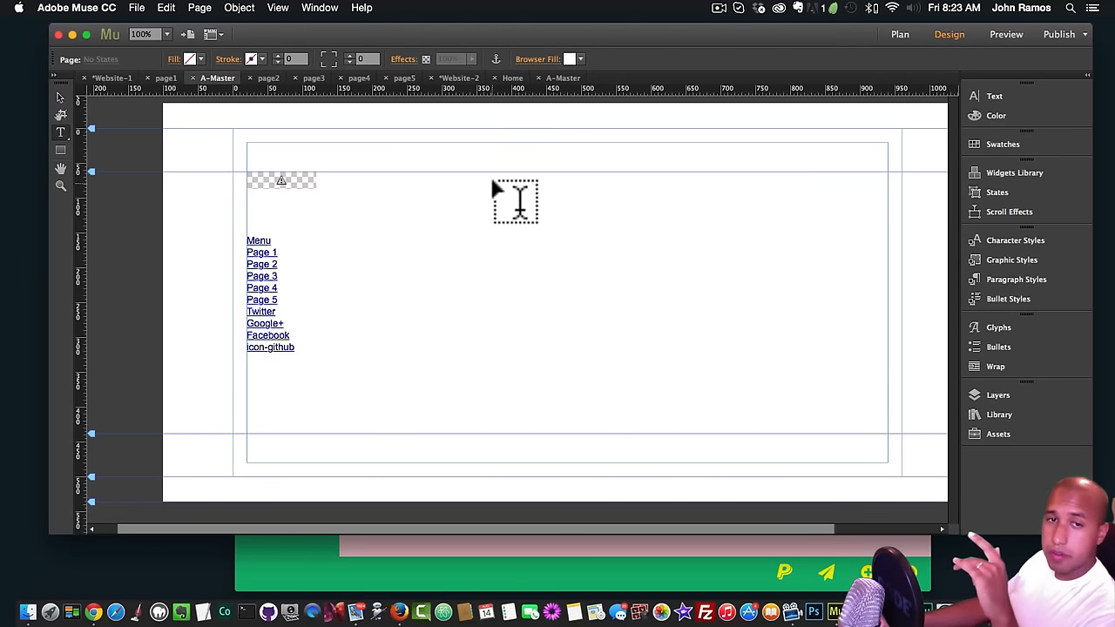
pyautogui.moveTo(490, 174); pyautogui.dragTo(735, 280)
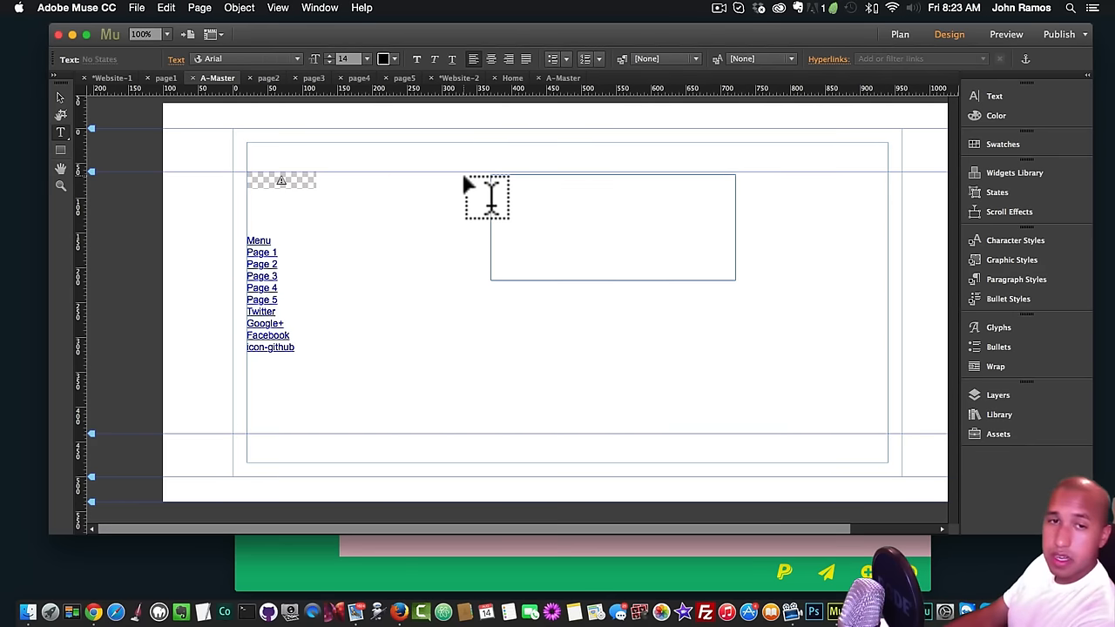
pyautogui.write('This is some text')
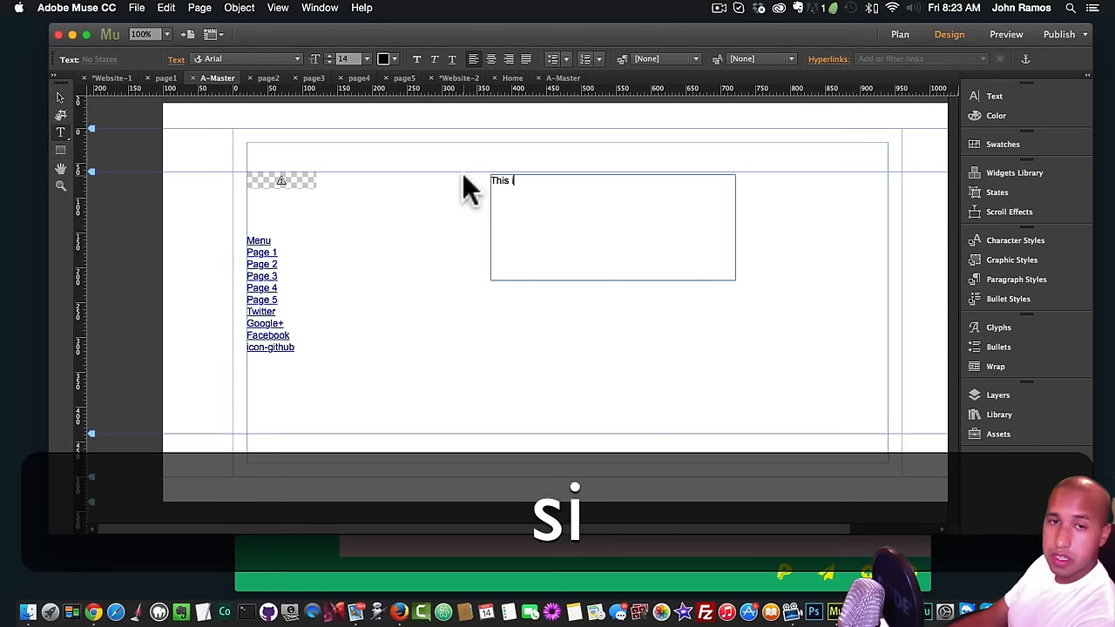
pyautogui.click(66, 97)
# - Set the font of "This is some text" to the web font Rock Salt
pyautogui.doubleClick(600, 191)
pyautogui.press('super+a')
pyautogui.click(297, 58)
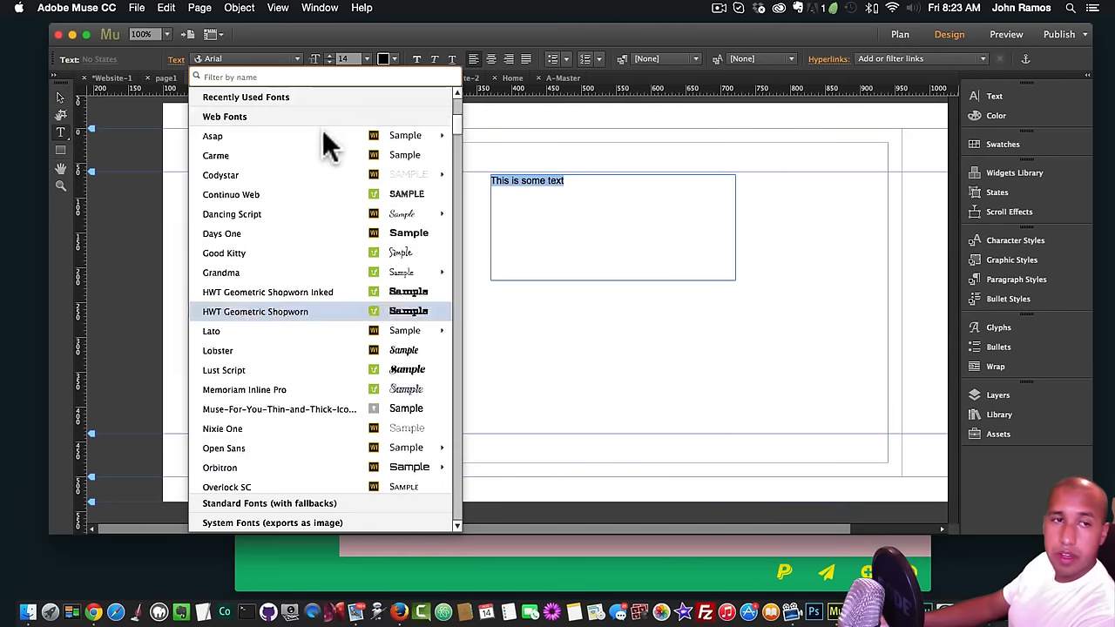
pyautogui.scroll(-8, 303, 261)
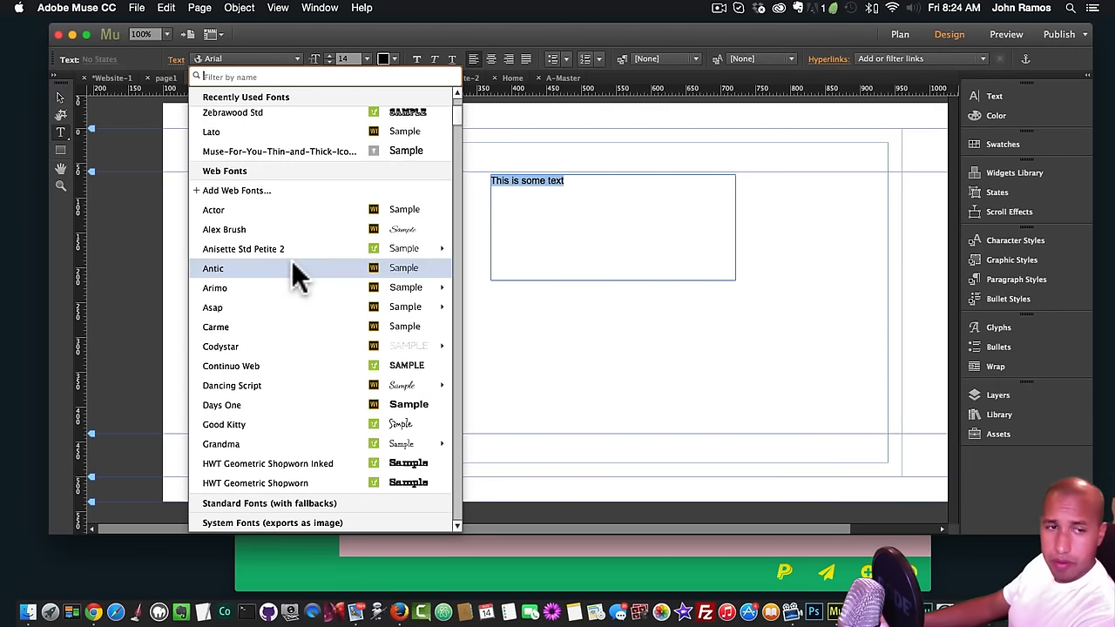
pyautogui.moveTo(308, 287)
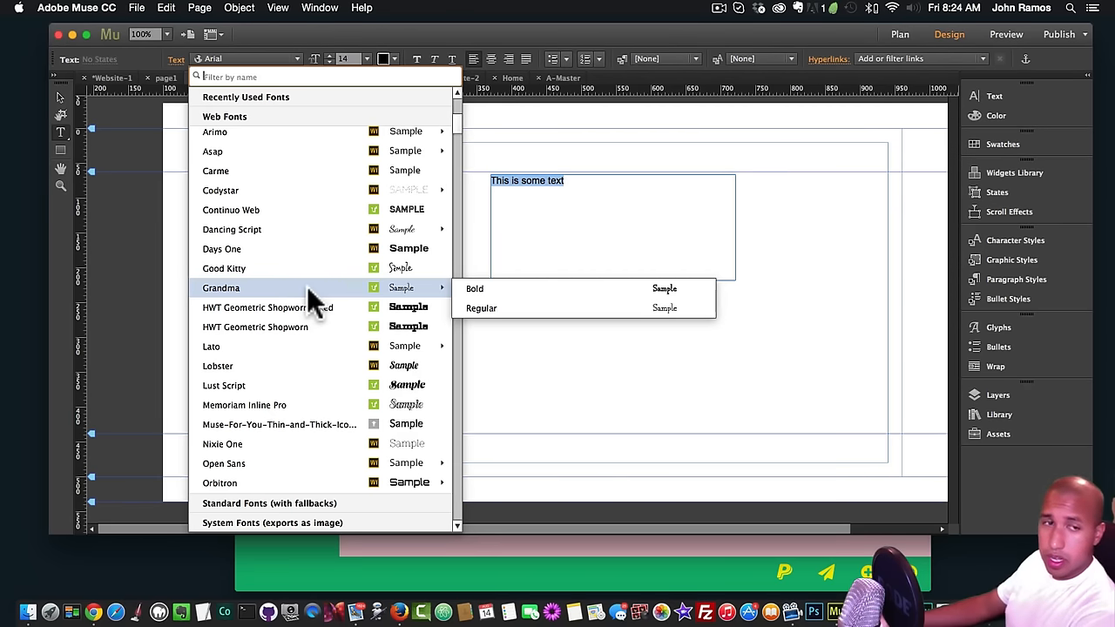
pyautogui.scroll(-2, 301, 287)
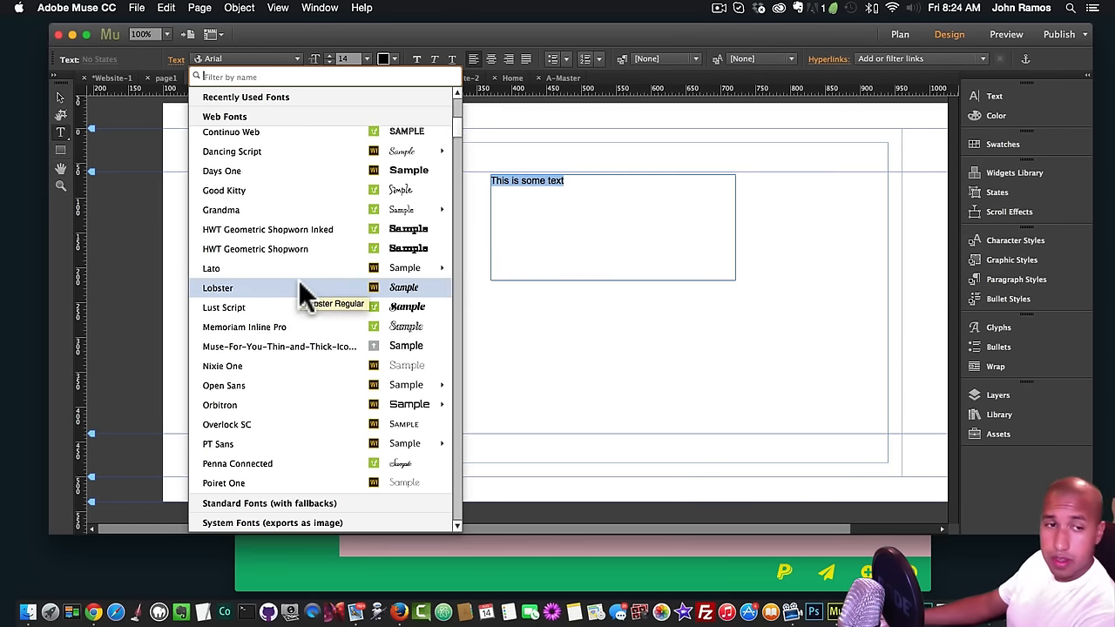
pyautogui.scroll(-2, 299, 279)
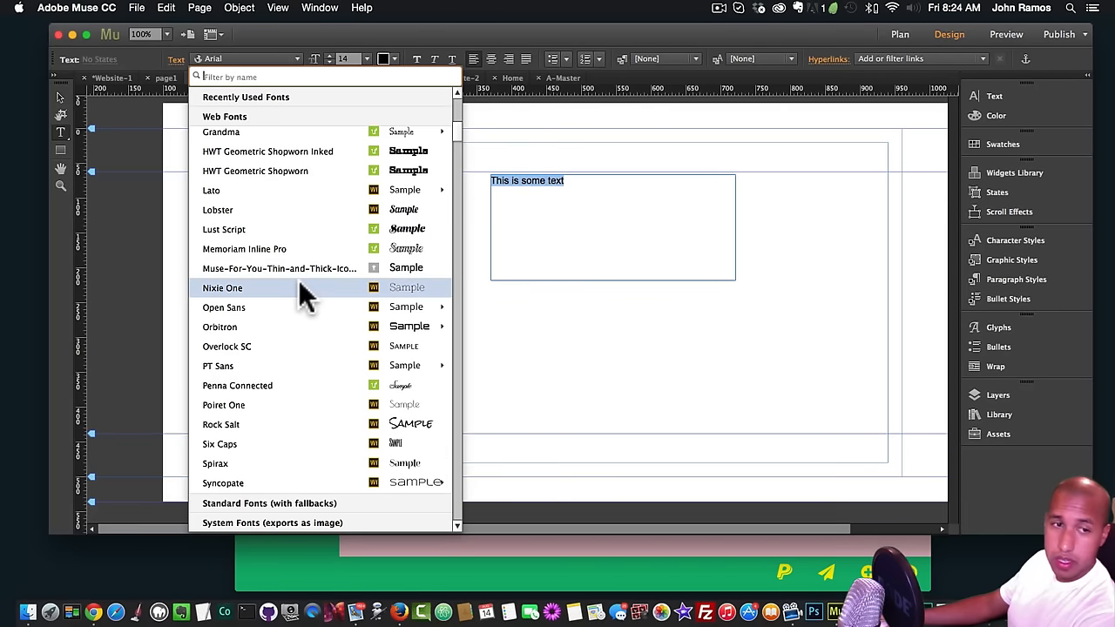
pyautogui.scroll(-2, 299, 280)
pyautogui.moveTo(271, 288)
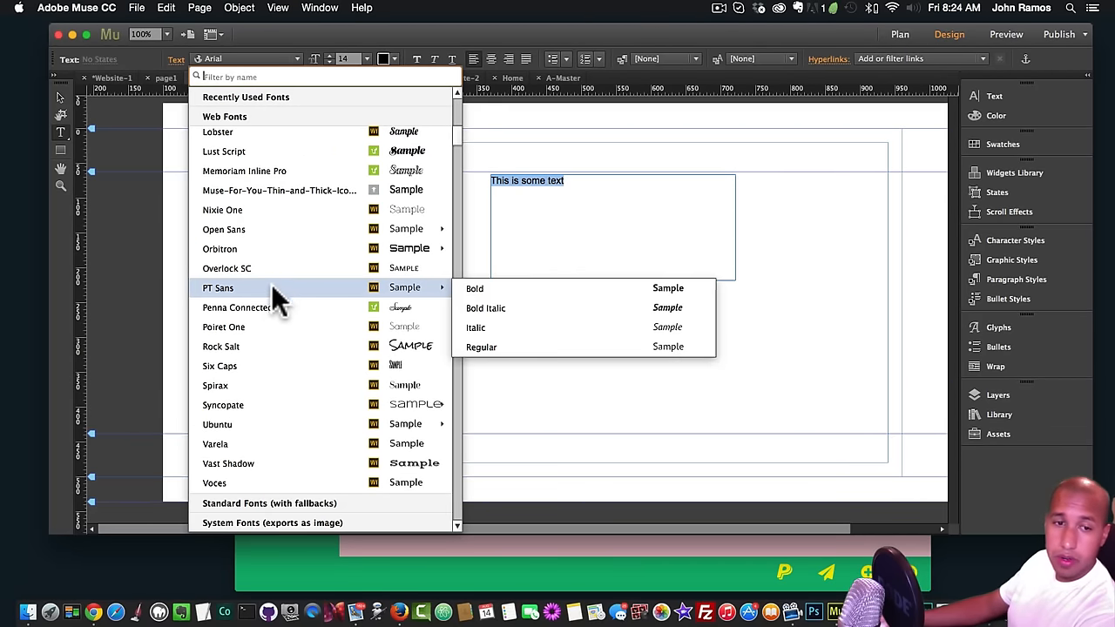
pyautogui.scroll(-1, 270, 287)
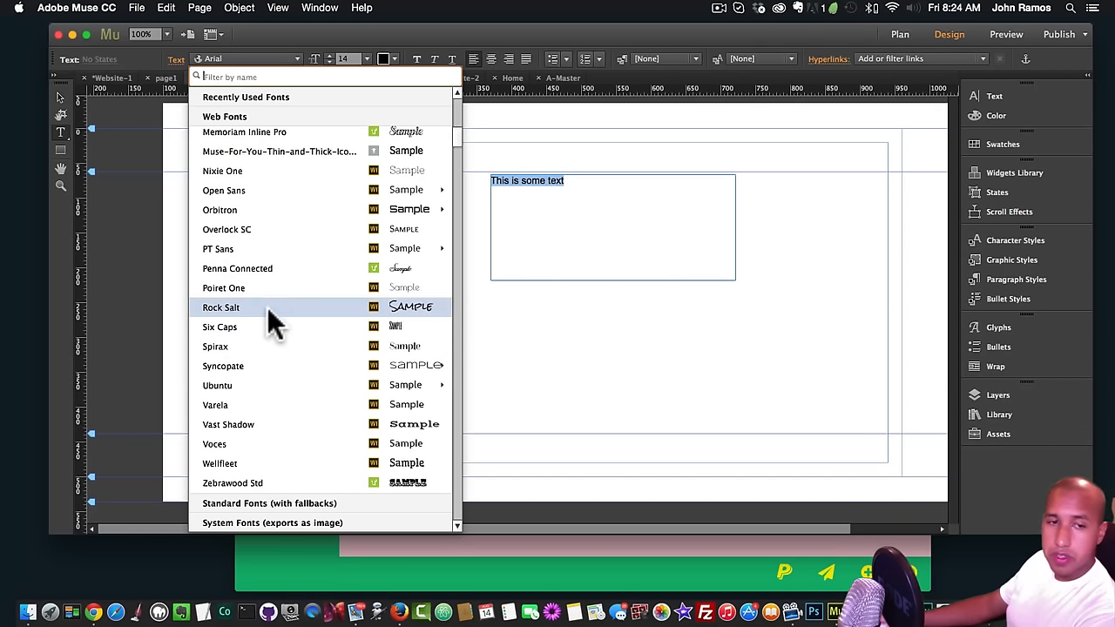
pyautogui.click(294, 307)
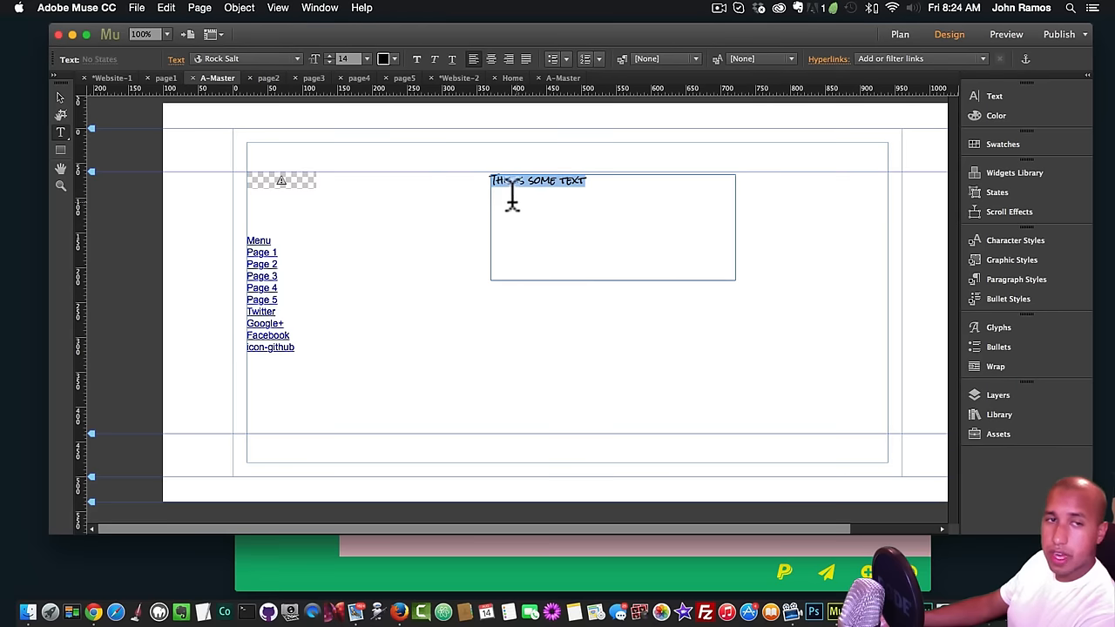
# - Preview A-Master in the browser and inspect the element of the "This is some text" line
pyautogui.click(60, 97)
pyautogui.click(438, 243)
pyautogui.press('shift+super+e')
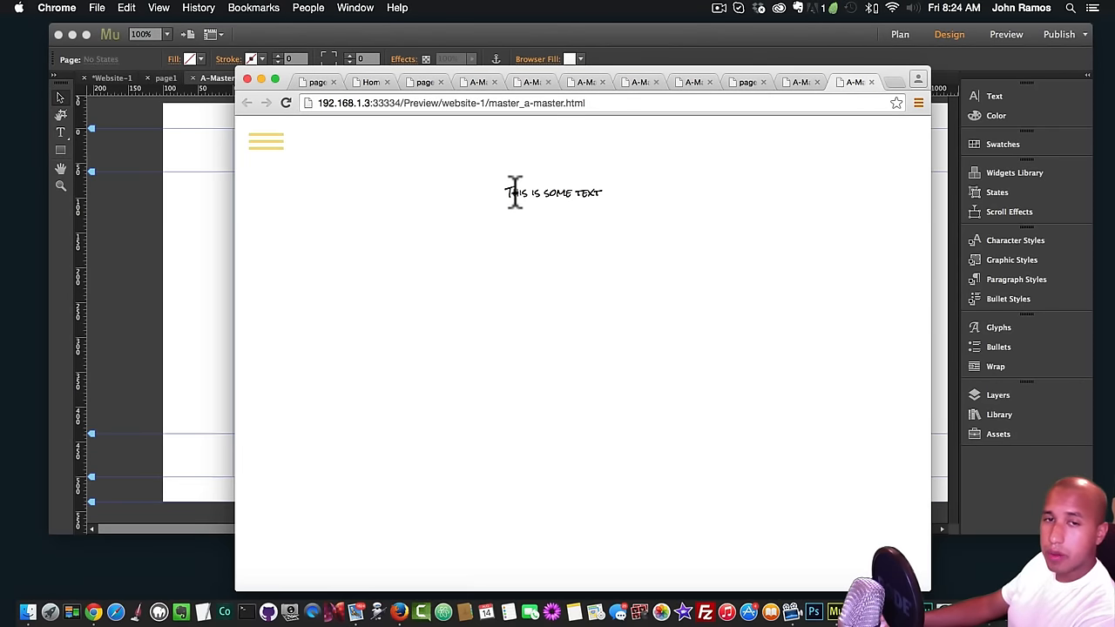
pyautogui.rightClick(518, 190)
pyautogui.click(557, 243)
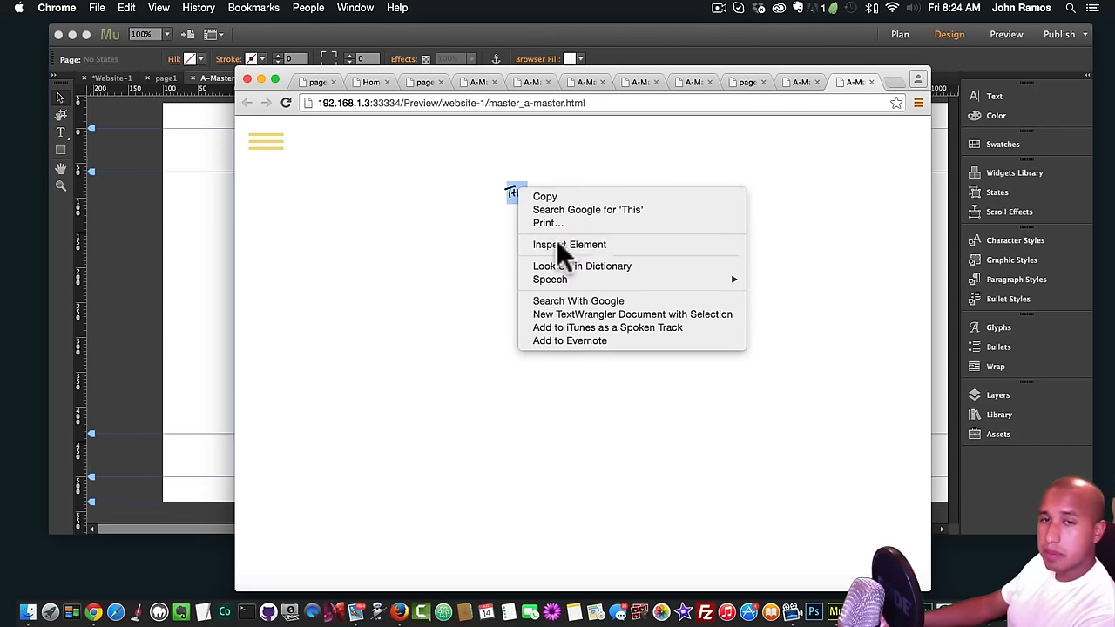
# - Find the font-family rule of the "This is some text" element in its styles and copy the value "rock-salt, sans-serif"
pyautogui.scroll(-6, 698, 205)
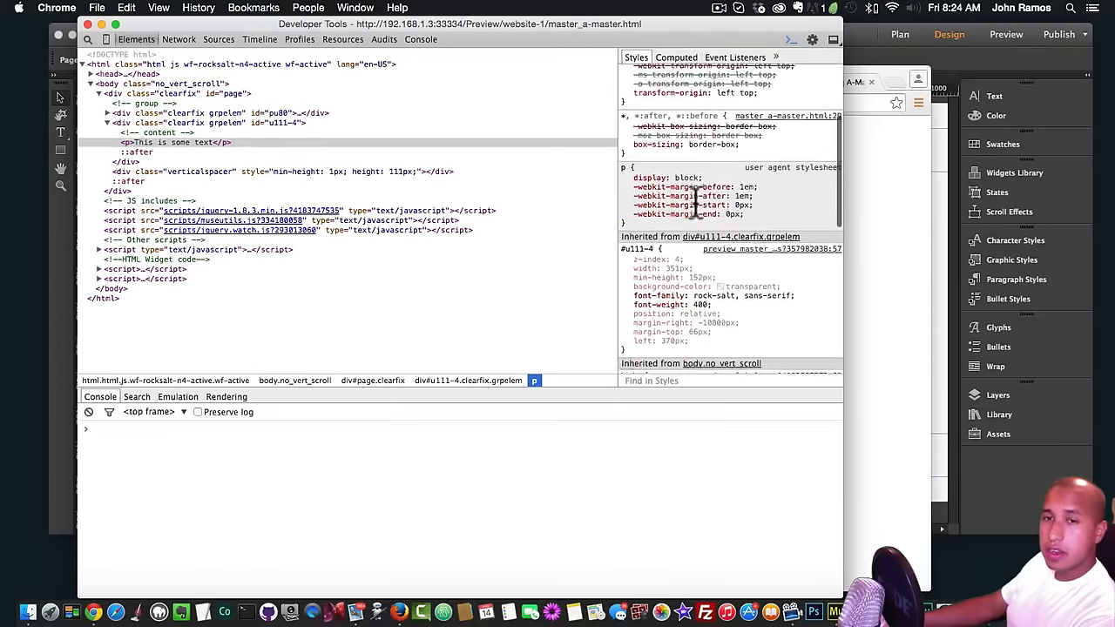
pyautogui.scroll(-4, 706, 169)
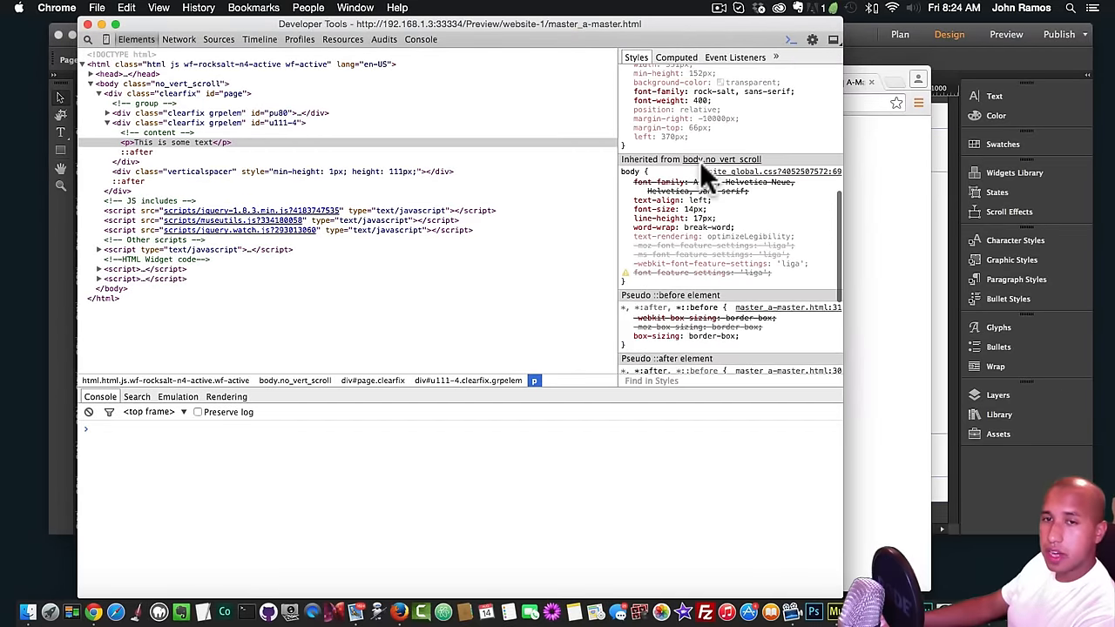
pyautogui.scroll(-3, 704, 180)
pyautogui.scroll(10, 703, 180)
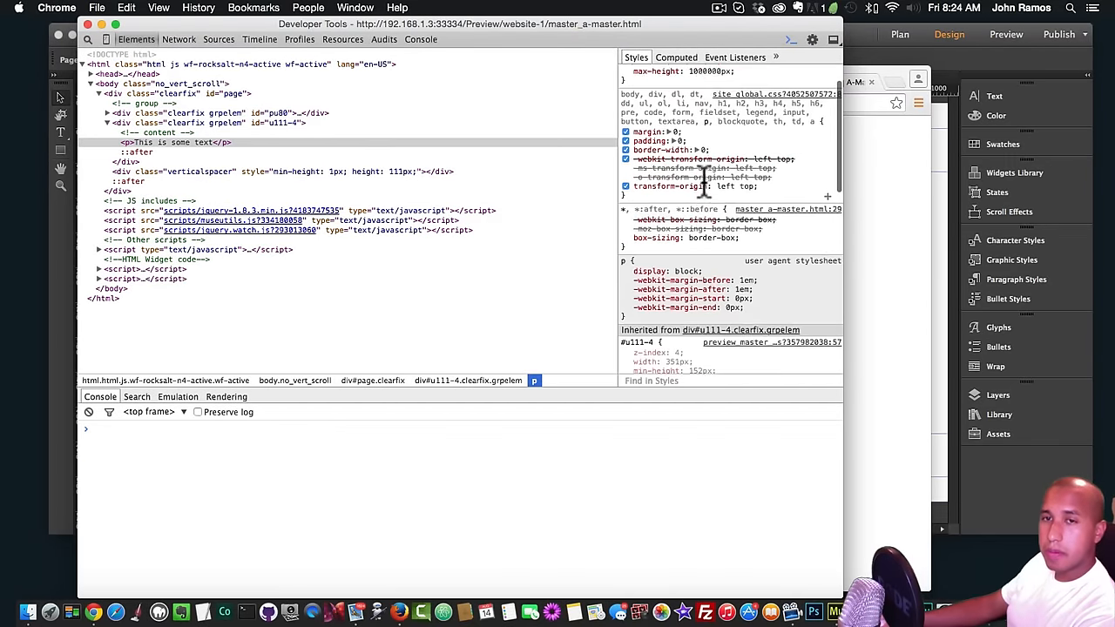
pyautogui.scroll(-2, 702, 178)
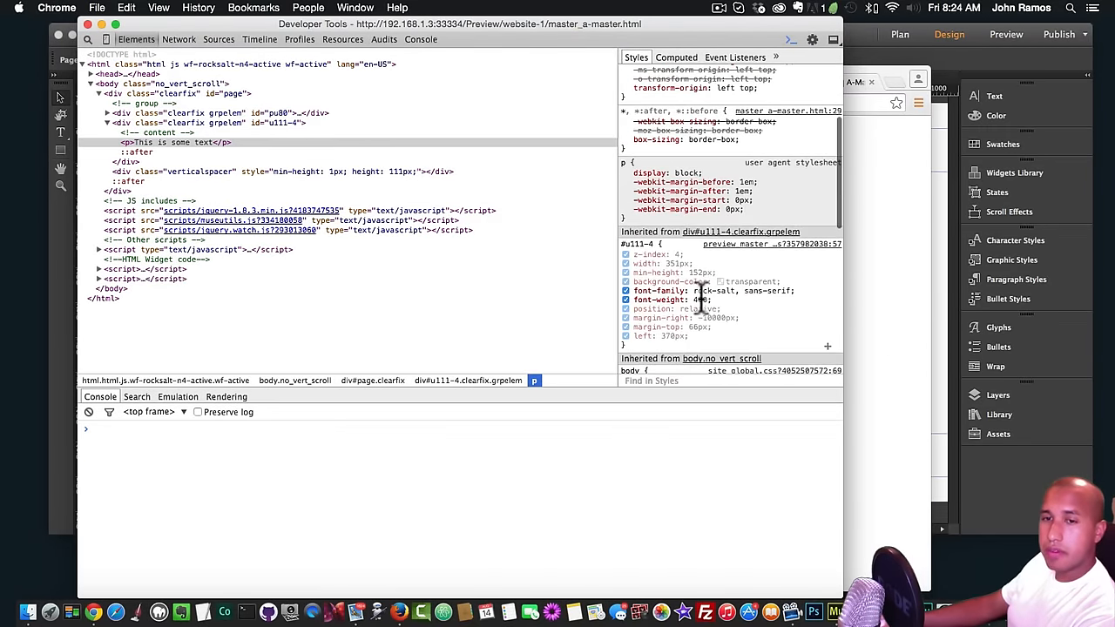
pyautogui.click(698, 291)
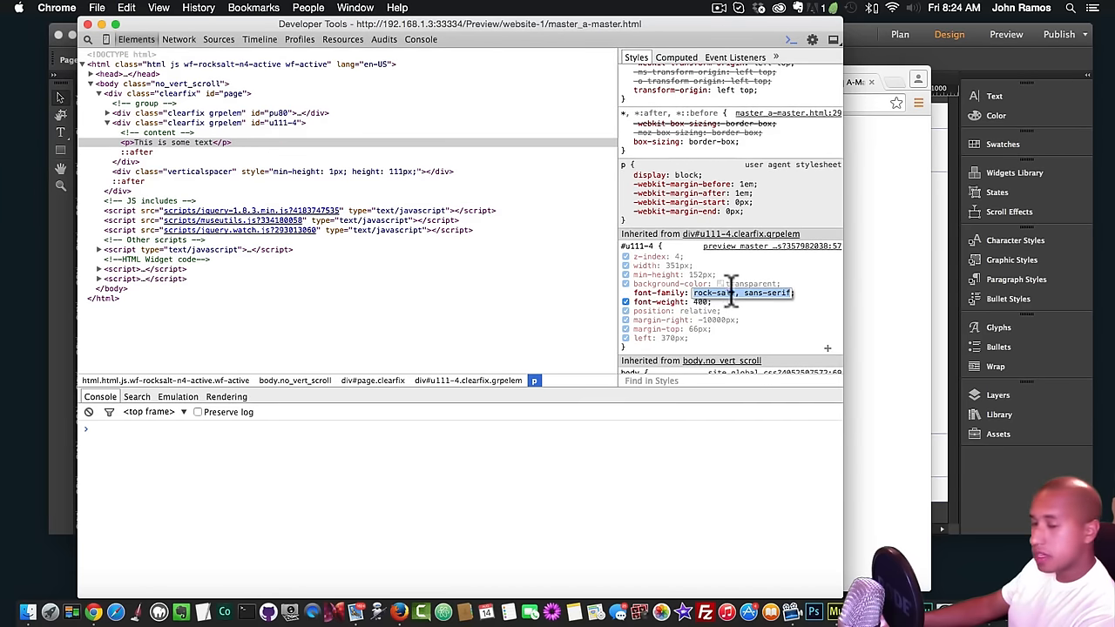
pyautogui.press('super+c')
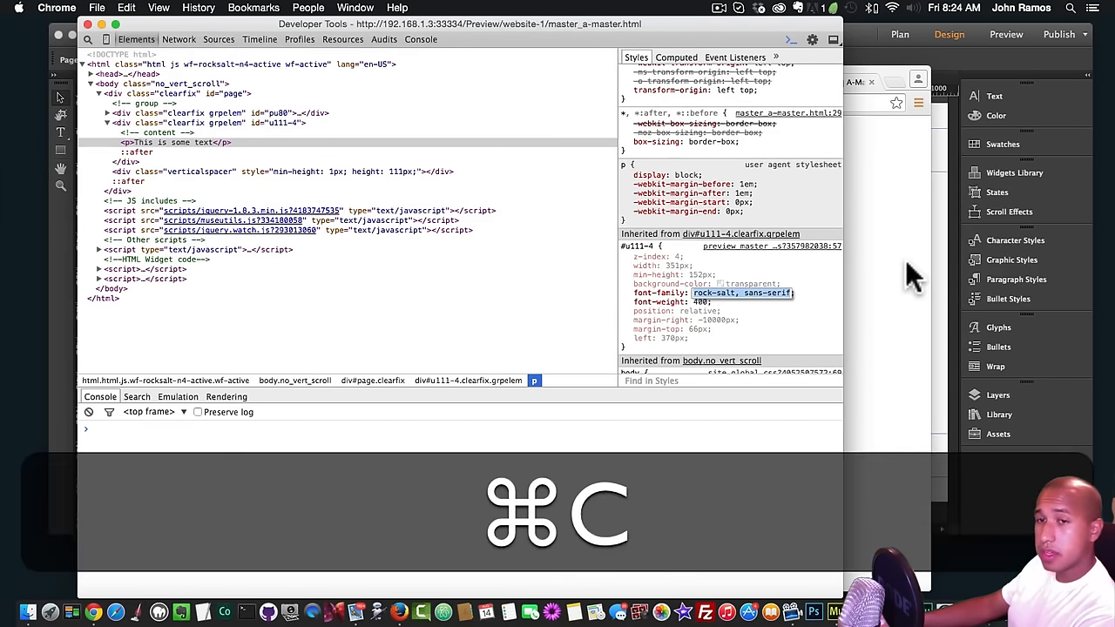
# - Return to Adobe Muse and set the font-family name of the A-Master menu settings widget to "rock-salt, sans-serif"
pyautogui.click(946, 253)
pyautogui.click(296, 185)
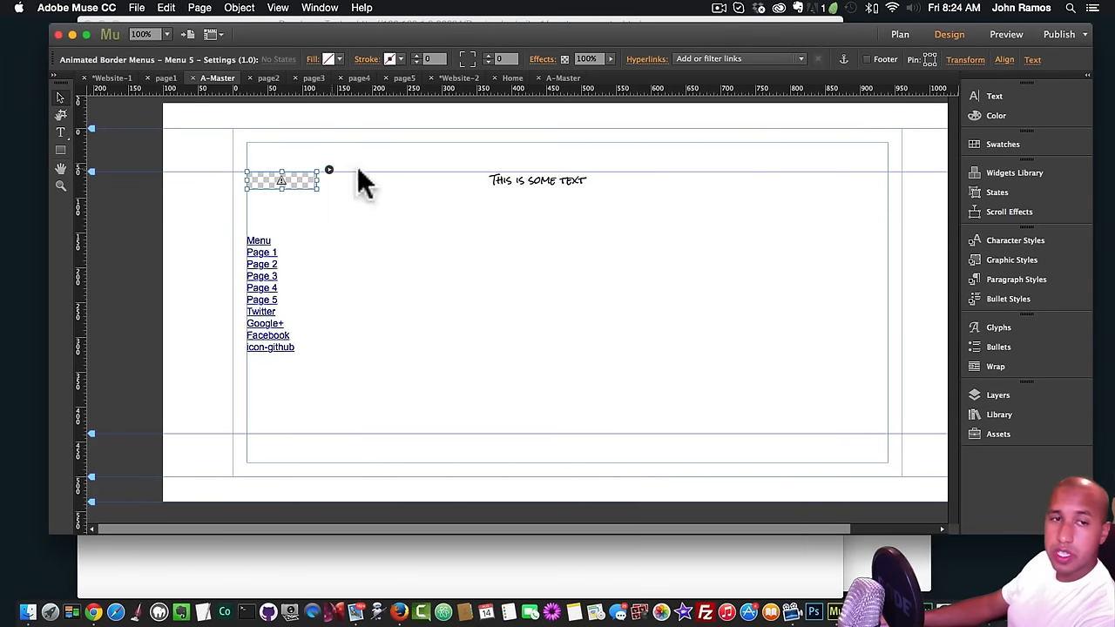
pyautogui.click(328, 169)
pyautogui.click(590, 205)
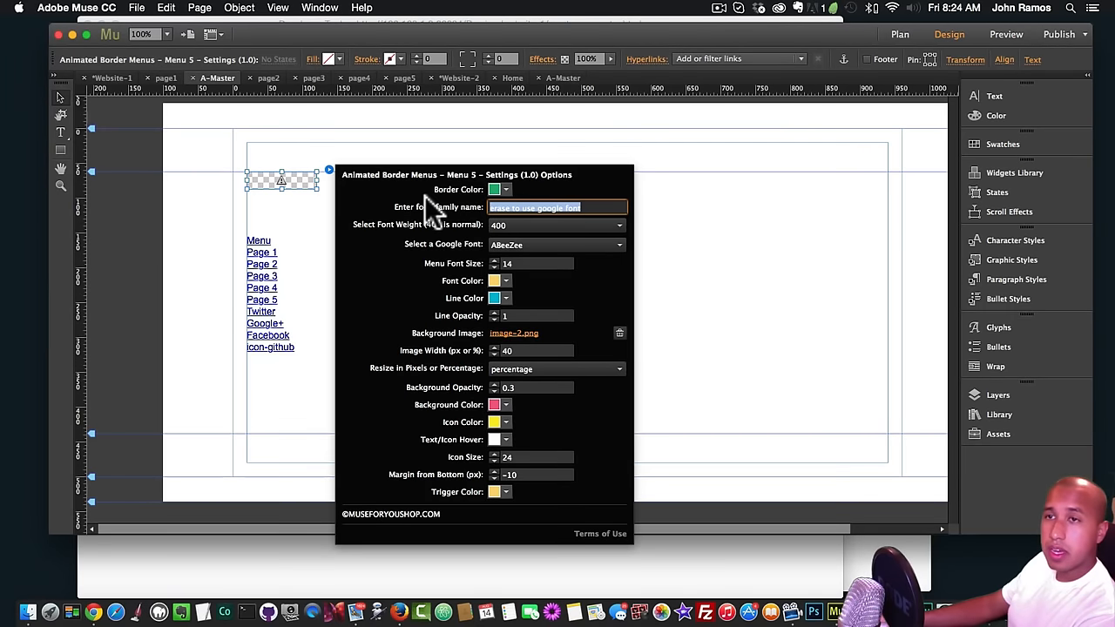
pyautogui.press('super+v')
pyautogui.press('super+Return')
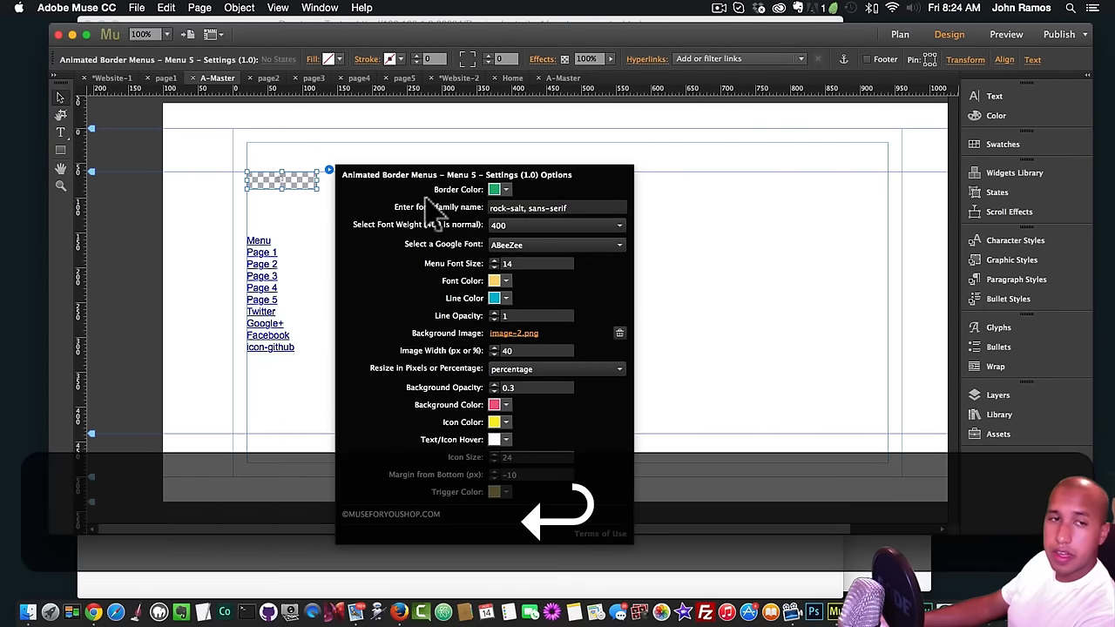
pyautogui.click(293, 228)
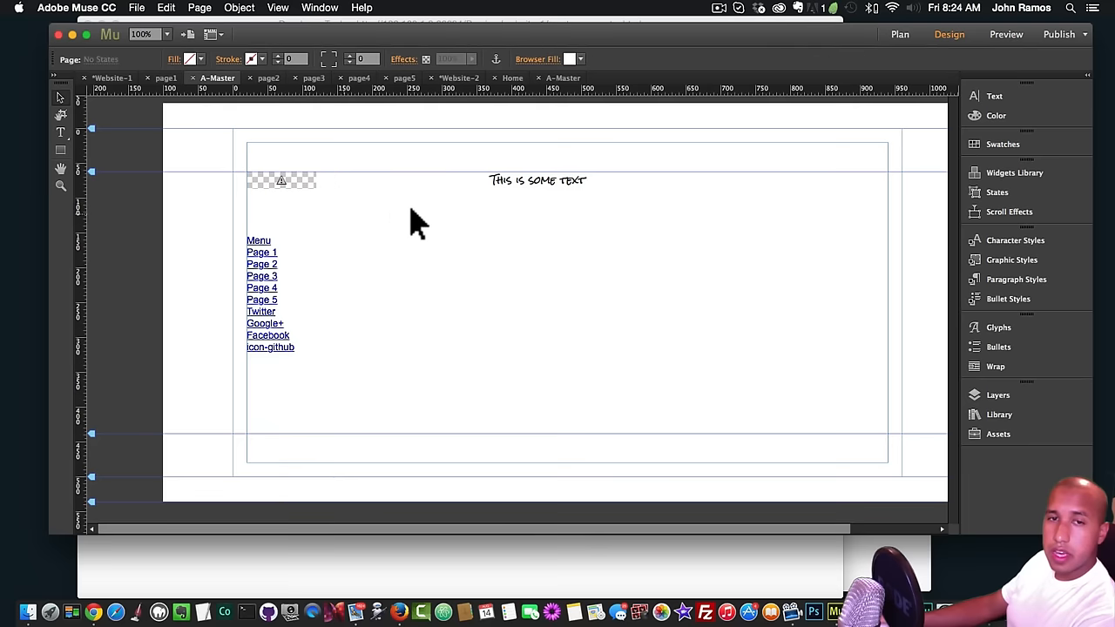
# - Cut the "This is some text" frame from A-Master and paste it onto page1
pyautogui.click(515, 187)
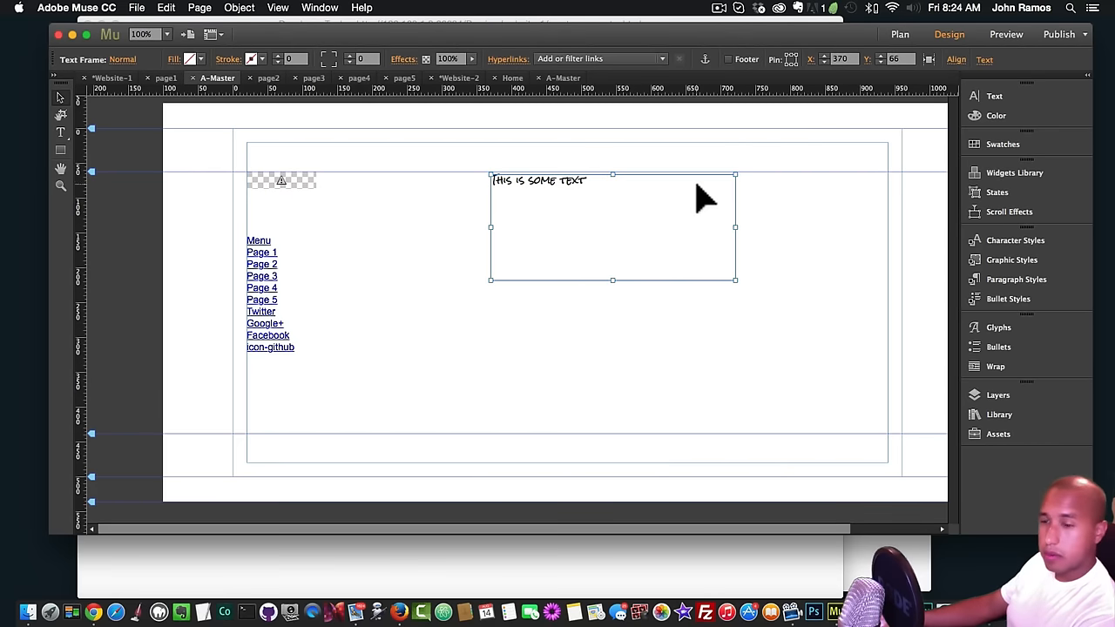
pyautogui.press('super+x')
pyautogui.click(906, 35)
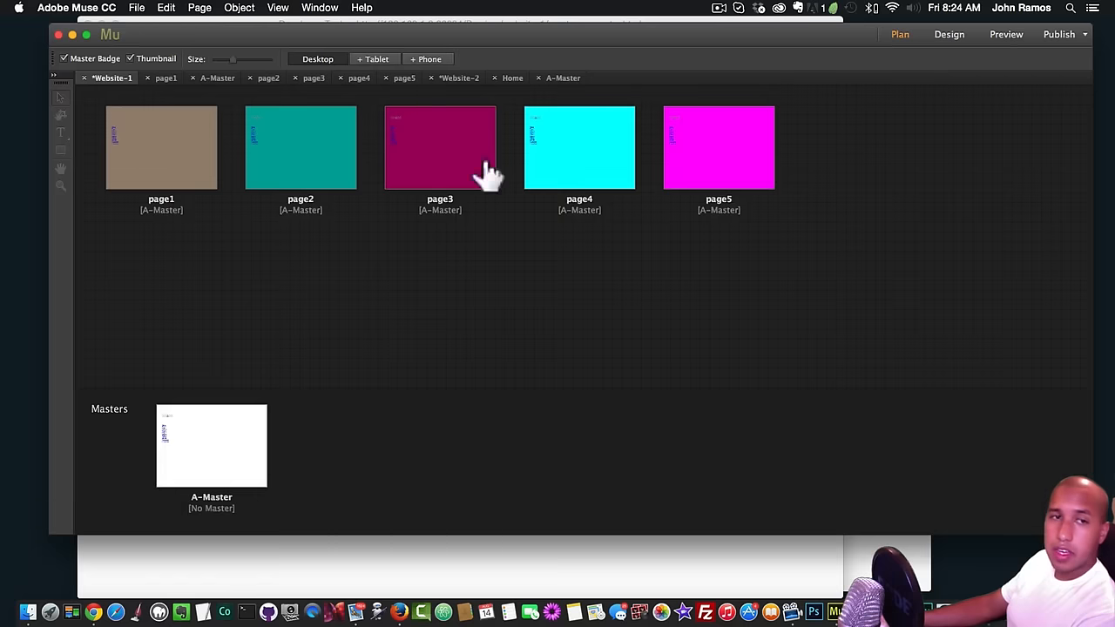
pyautogui.doubleClick(213, 157)
pyautogui.press('super+v')
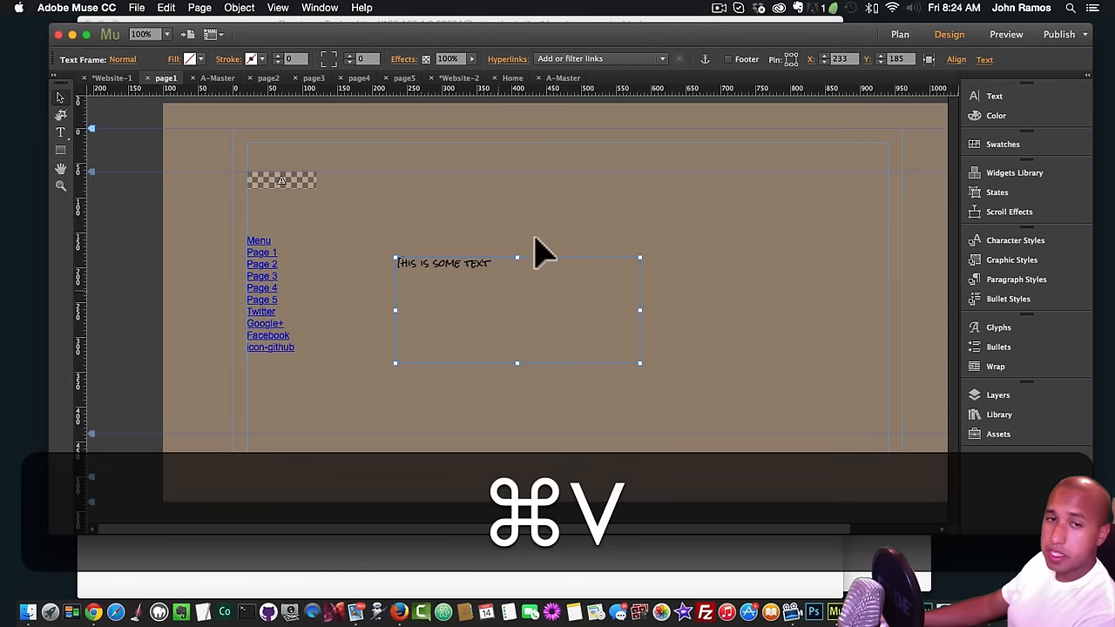
# - Preview the whole site in the browser and open the border menu on page1
pyautogui.click(897, 37)
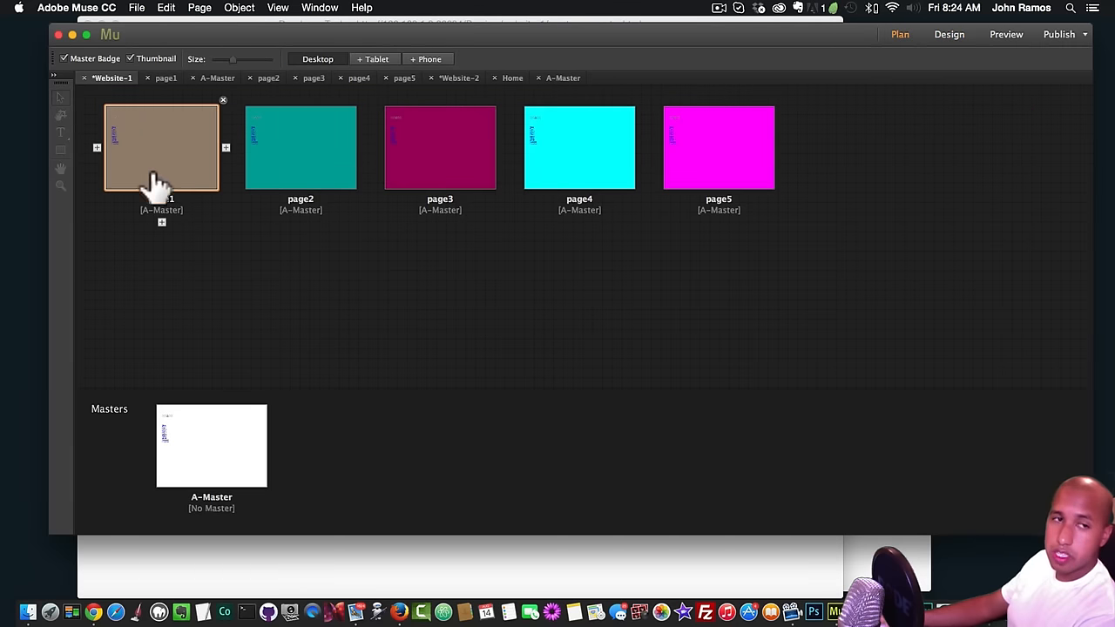
pyautogui.click(135, 8)
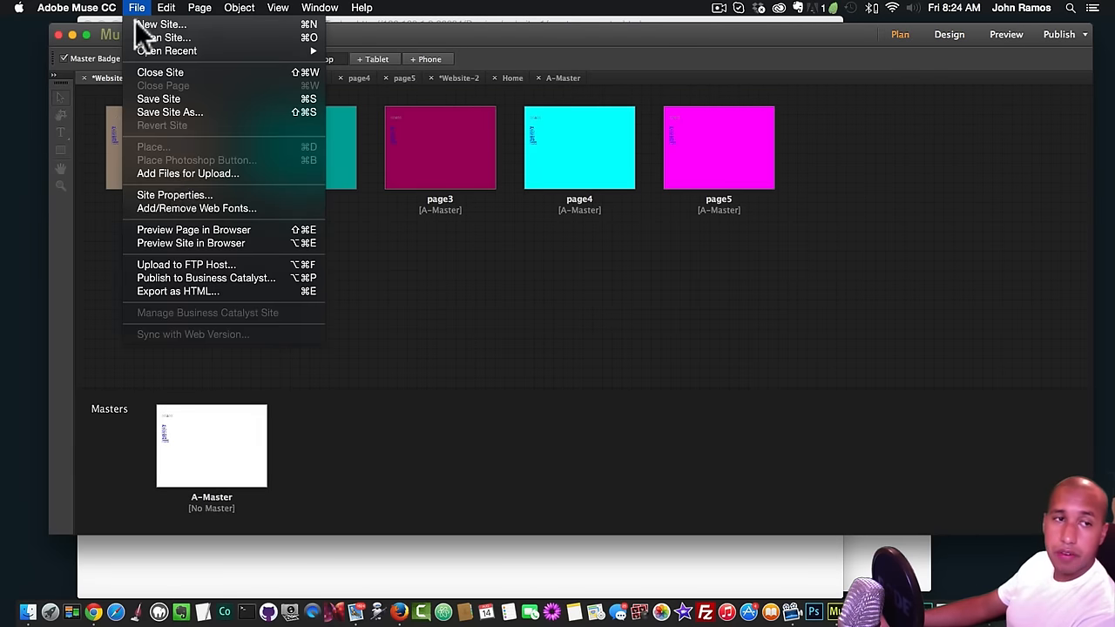
pyautogui.click(173, 242)
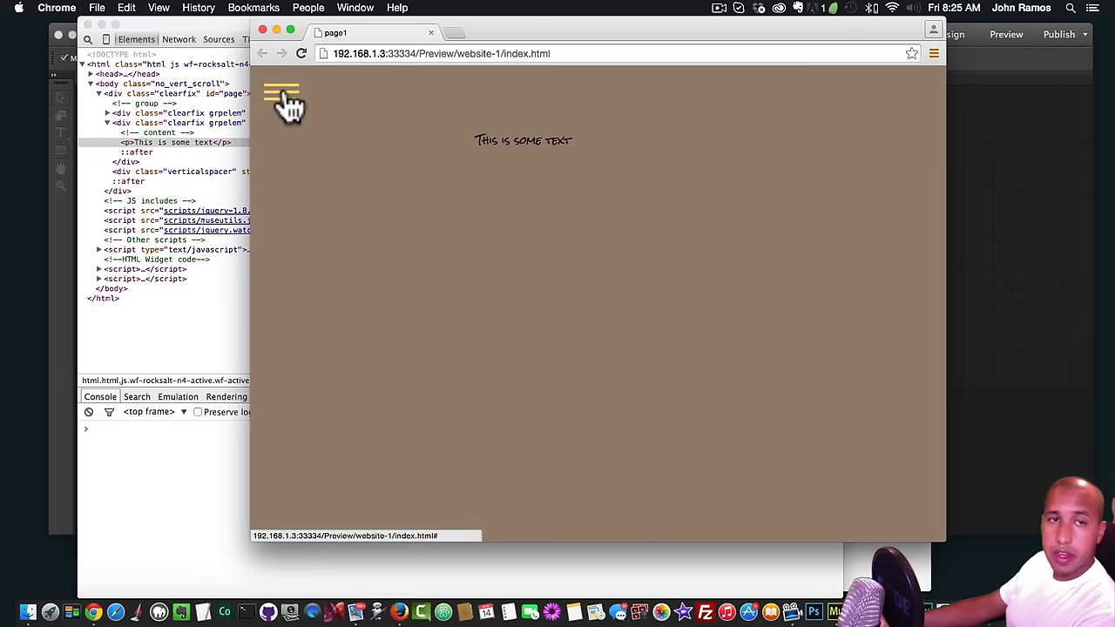
pyautogui.click(285, 103)
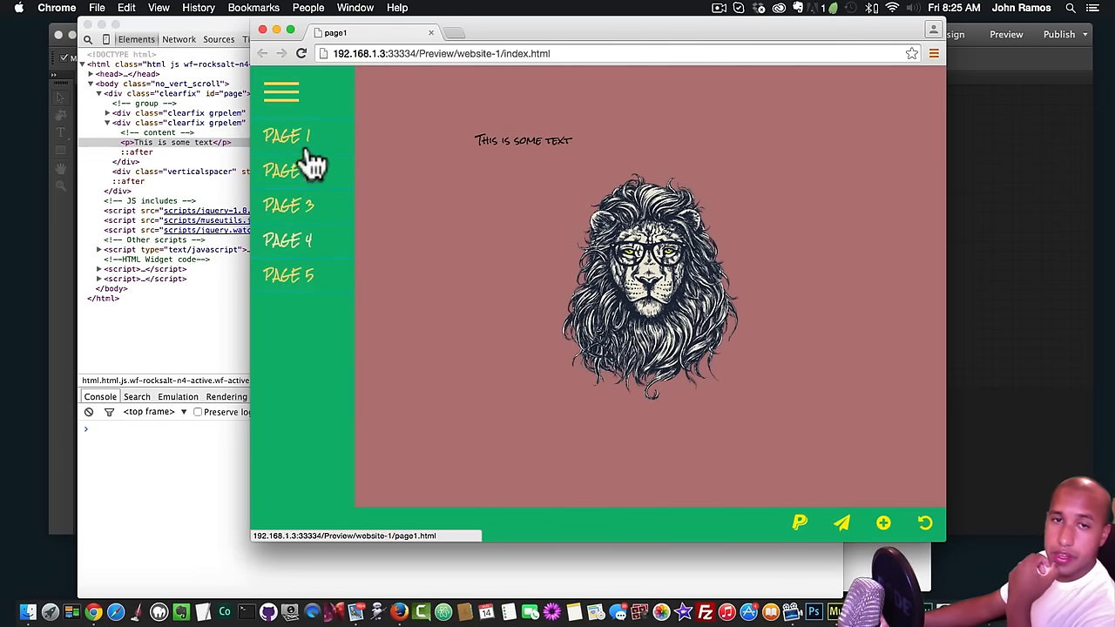
# - Return to Adobe Muse and review where the text frame and menu widget sit on page1 and A-Master
pyautogui.click(1010, 187)
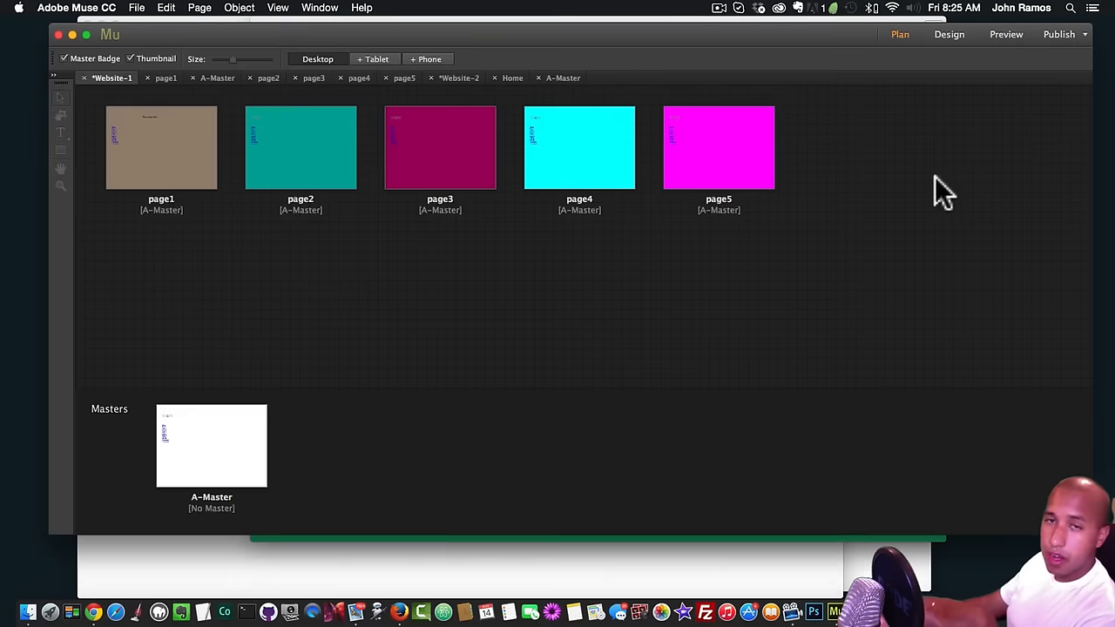
pyautogui.doubleClick(155, 154)
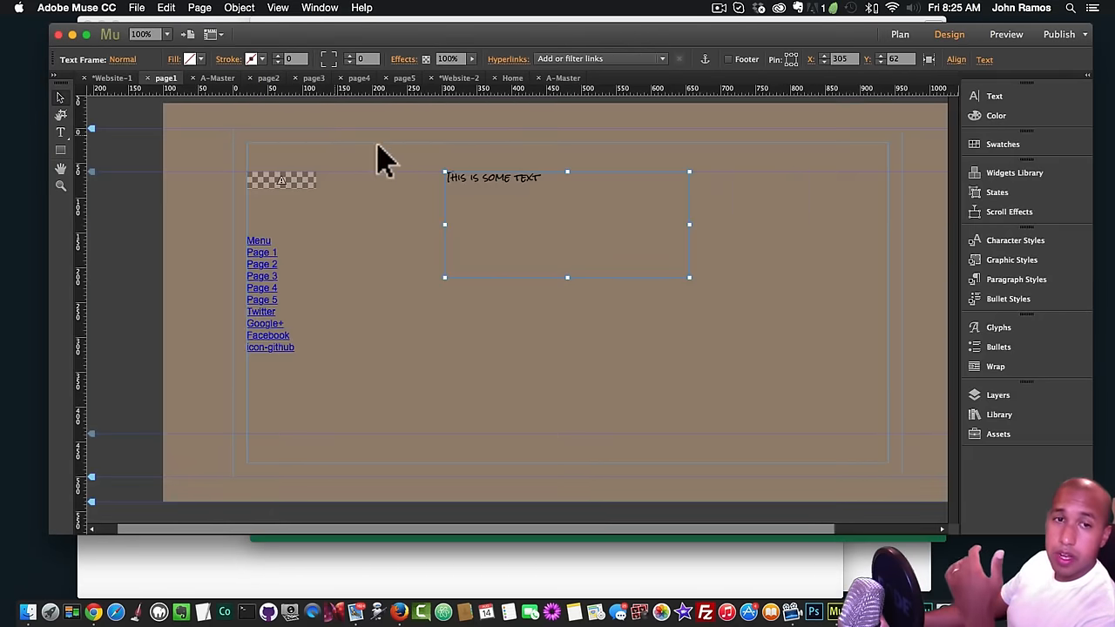
pyautogui.click(885, 35)
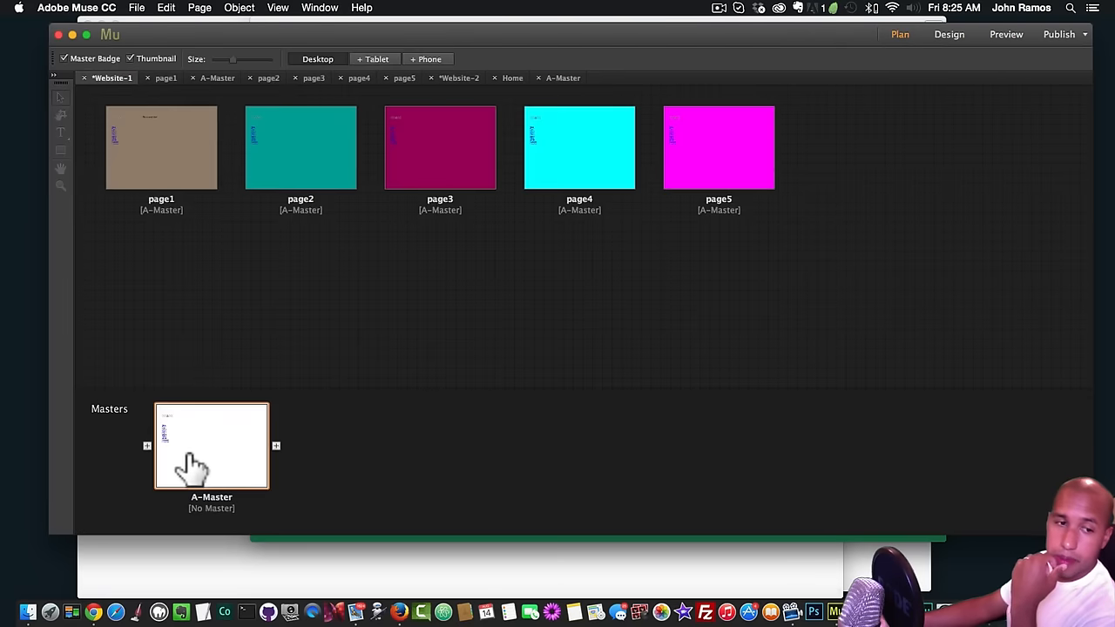
pyautogui.doubleClick(192, 465)
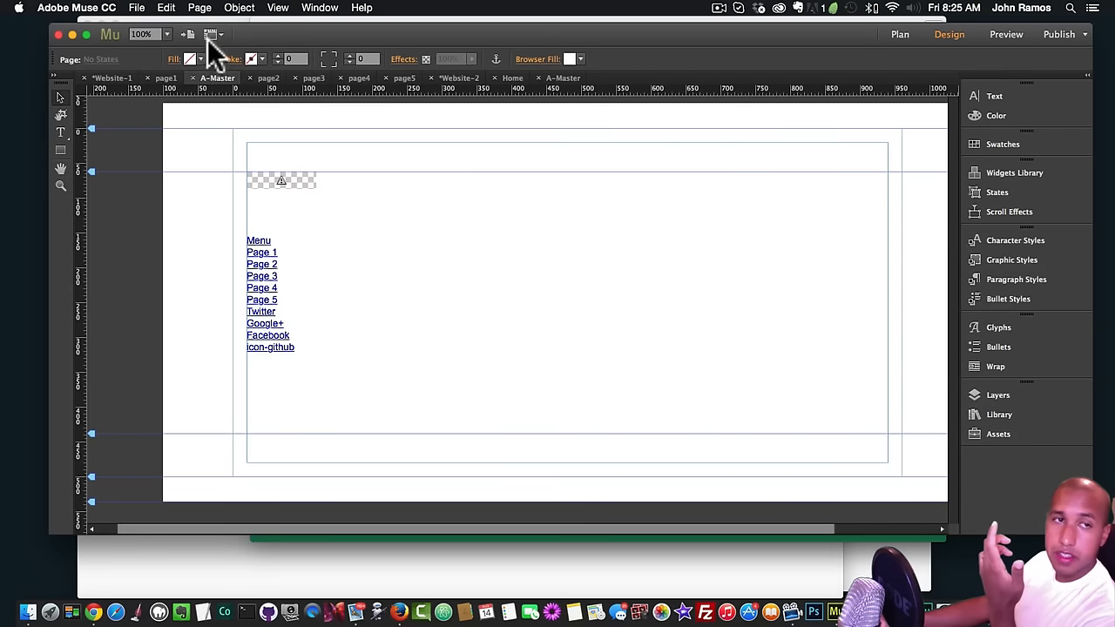
pyautogui.click(897, 35)
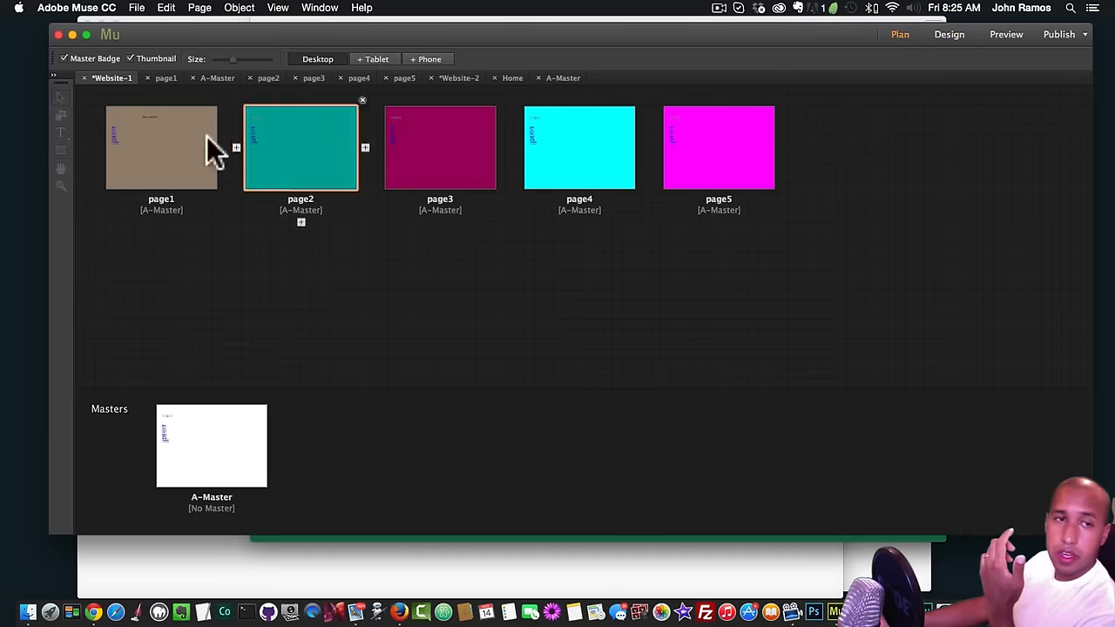
# - Reopen page1 and move the "This is some text" frame slightly down and to the left
pyautogui.doubleClick(207, 139)
pyautogui.click(497, 177)
pyautogui.moveTo(497, 177); pyautogui.dragTo(326, 167)
# - Select the page1 text, view the Edge Web Fonts and Typekit sources for adding web fonts, and cancel without adding any
pyautogui.doubleClick(556, 211)
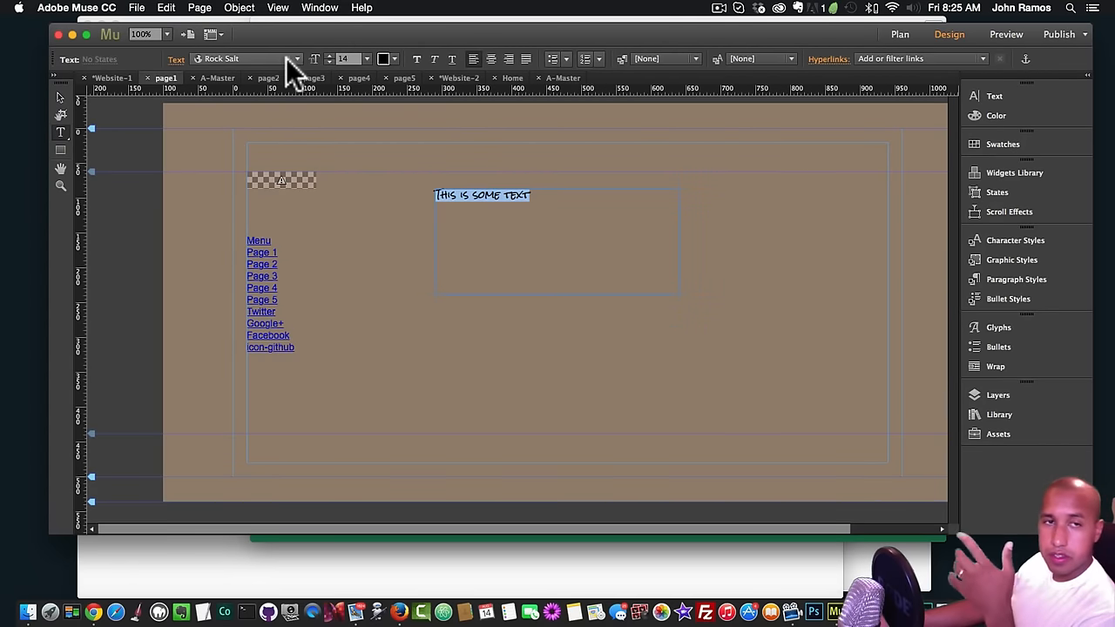
pyautogui.click(286, 61)
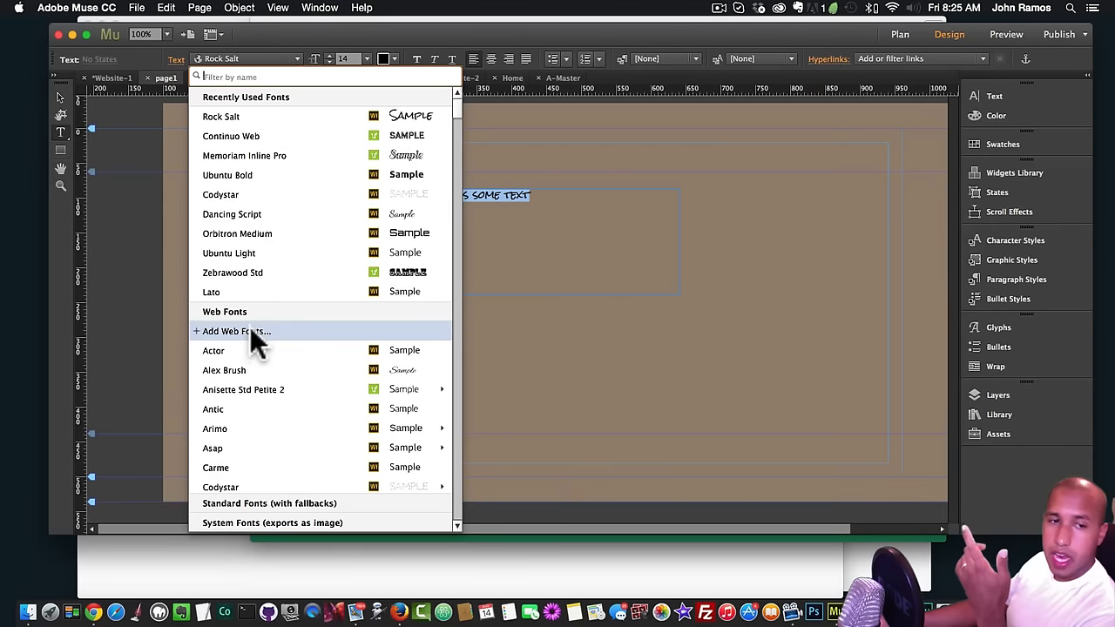
pyautogui.click(250, 331)
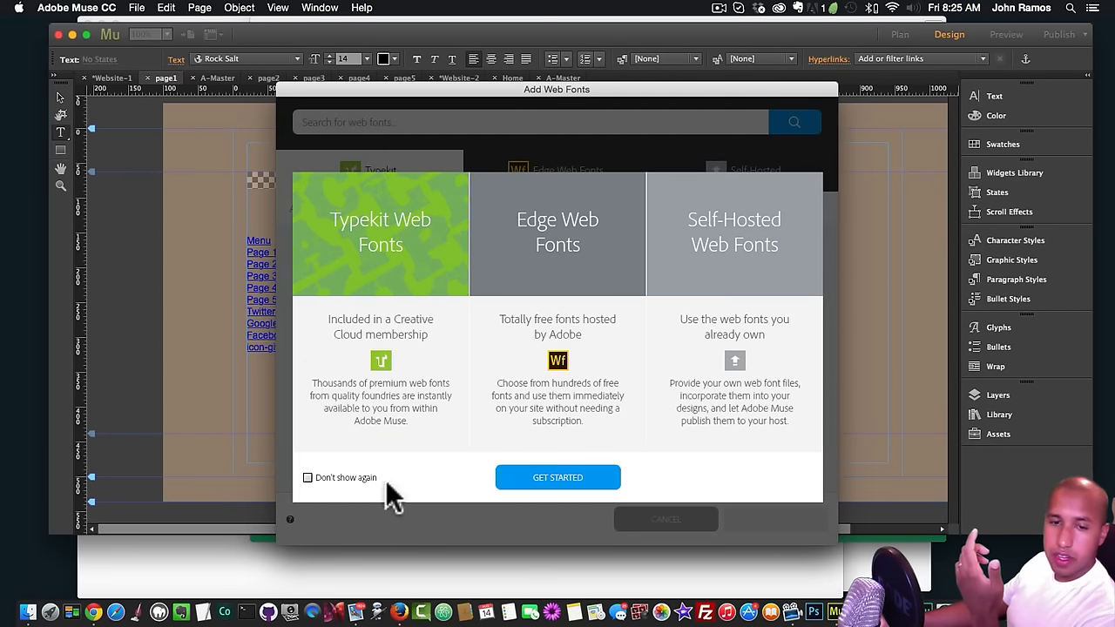
pyautogui.click(571, 482)
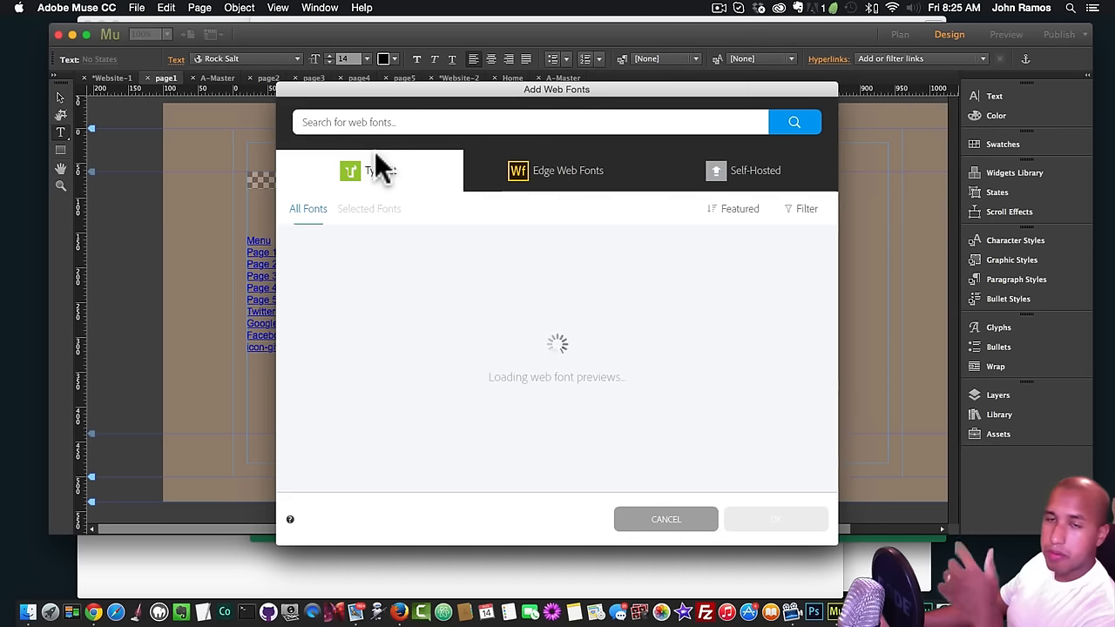
pyautogui.click(578, 170)
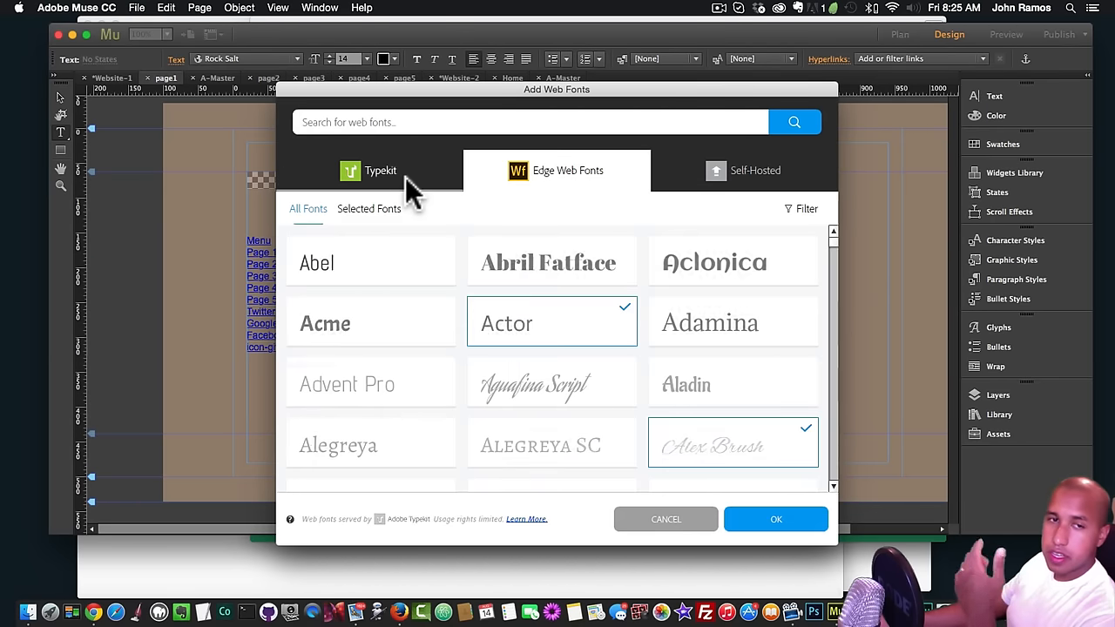
pyautogui.click(369, 171)
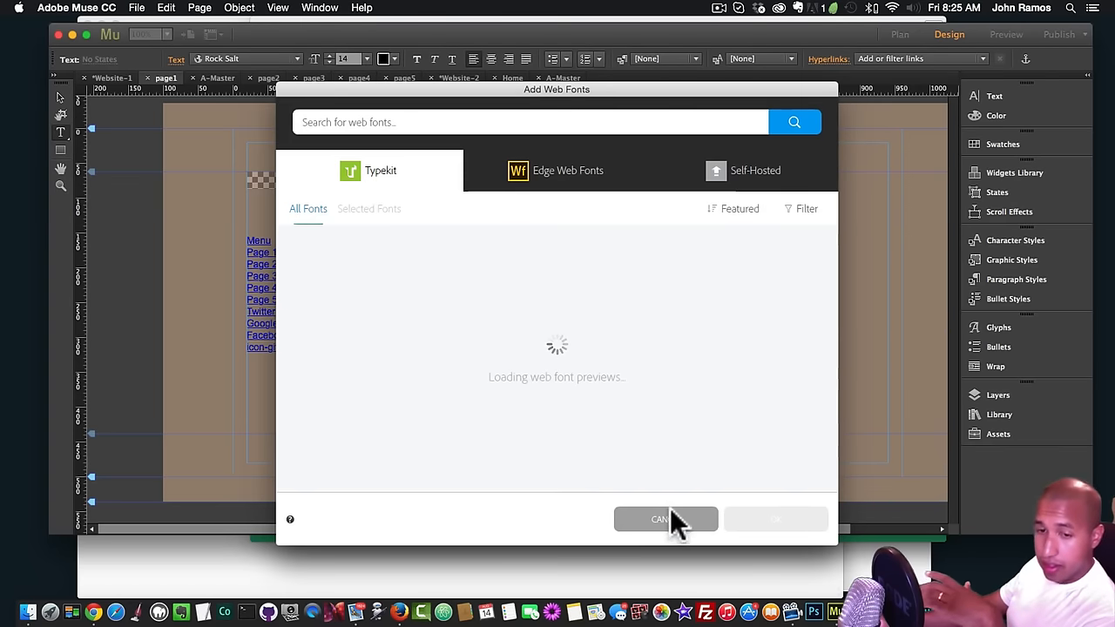
pyautogui.click(700, 523)
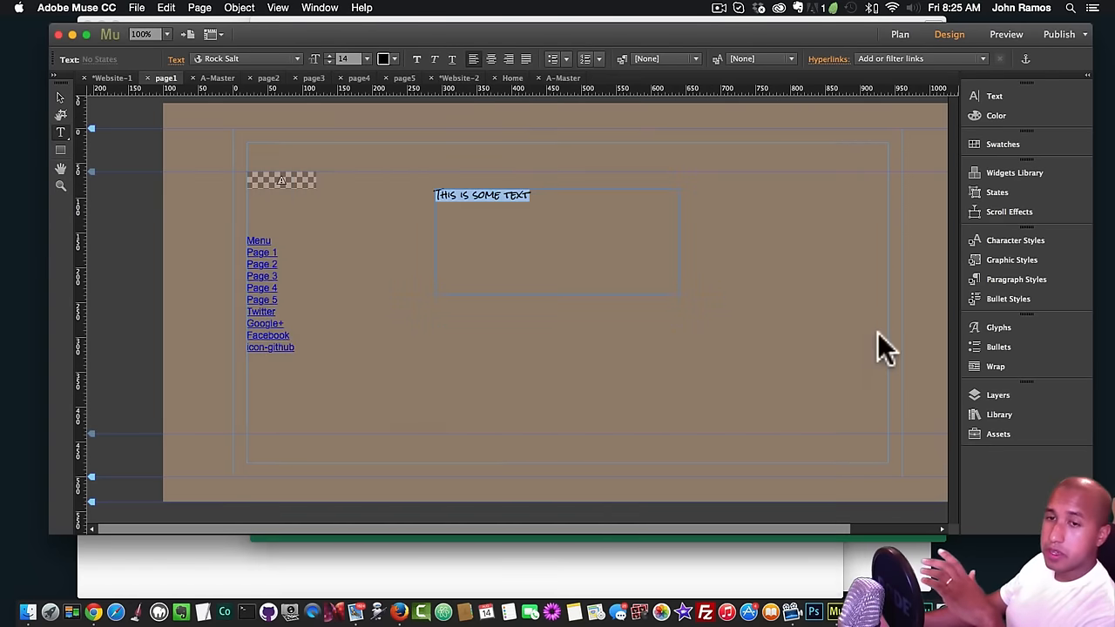
# - Clear the font-family name in the options of the menu settings widget on A-Master
pyautogui.click(900, 33)
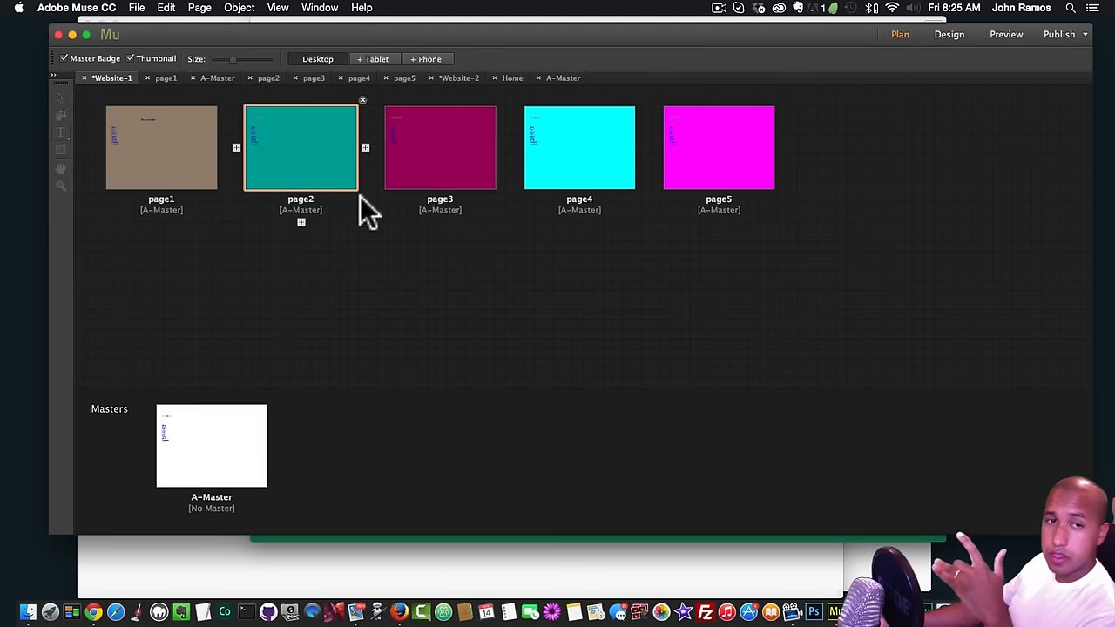
pyautogui.doubleClick(228, 433)
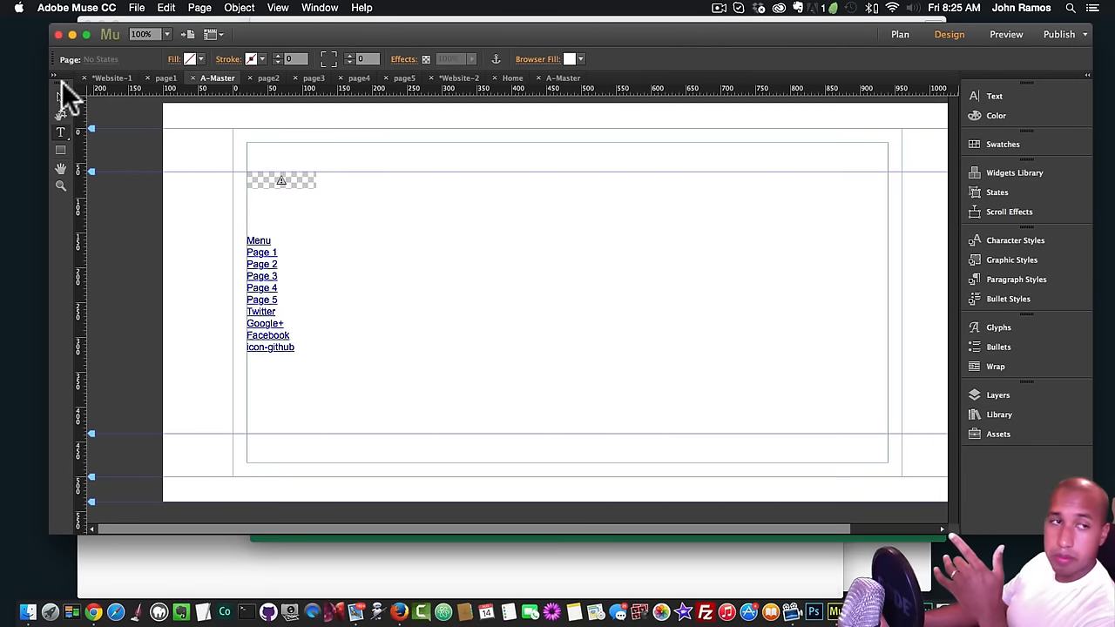
pyautogui.click(288, 178)
pyautogui.click(329, 170)
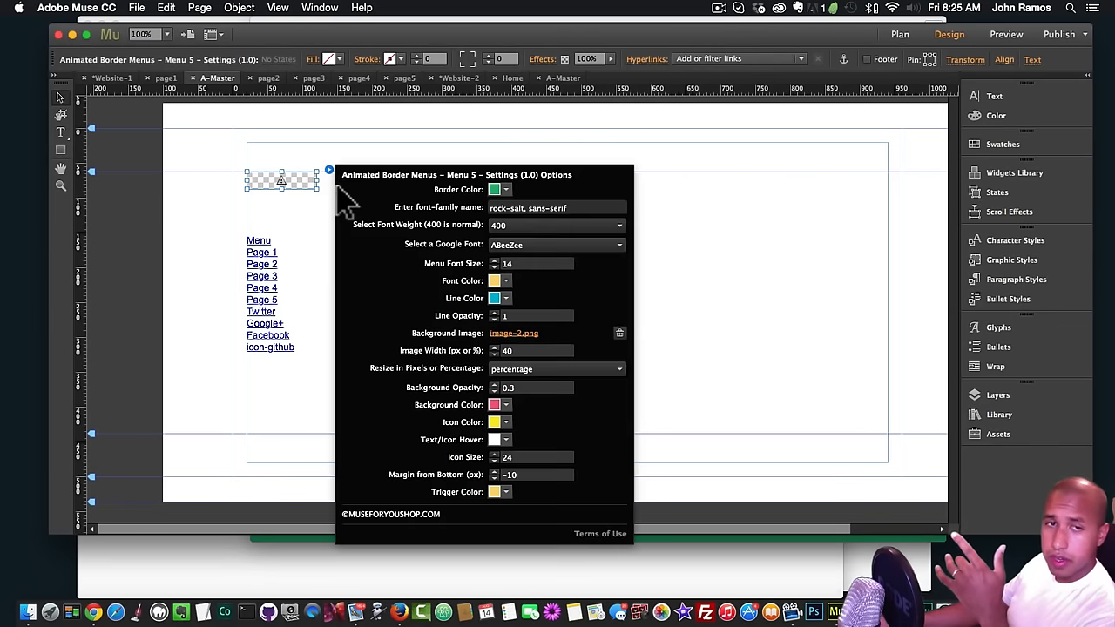
pyautogui.click(577, 207)
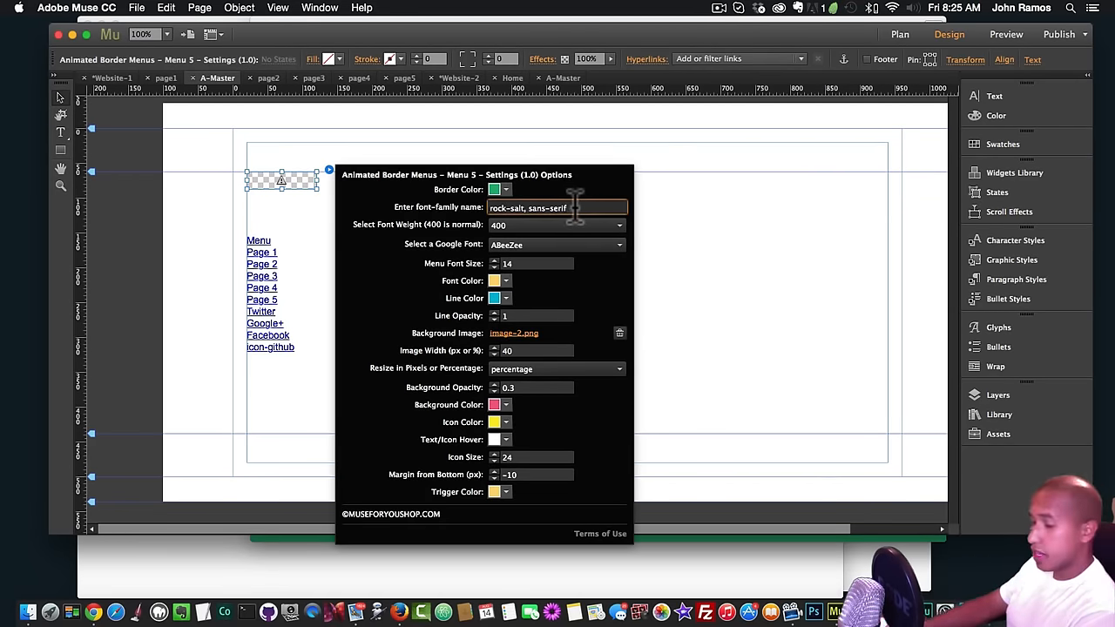
pyautogui.press('super+BackSpace')
pyautogui.press('Return')
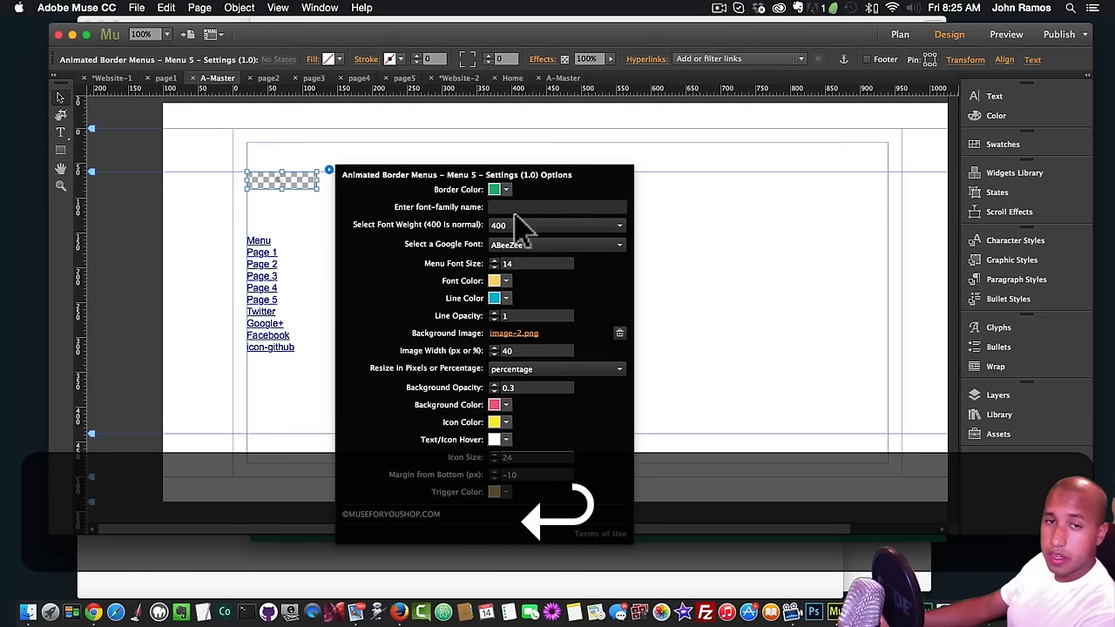
# - Set the menu's Google font to Cutive, check the available font weights and keep 400
pyautogui.click(512, 242)
pyautogui.scroll(-15, 527, 340)
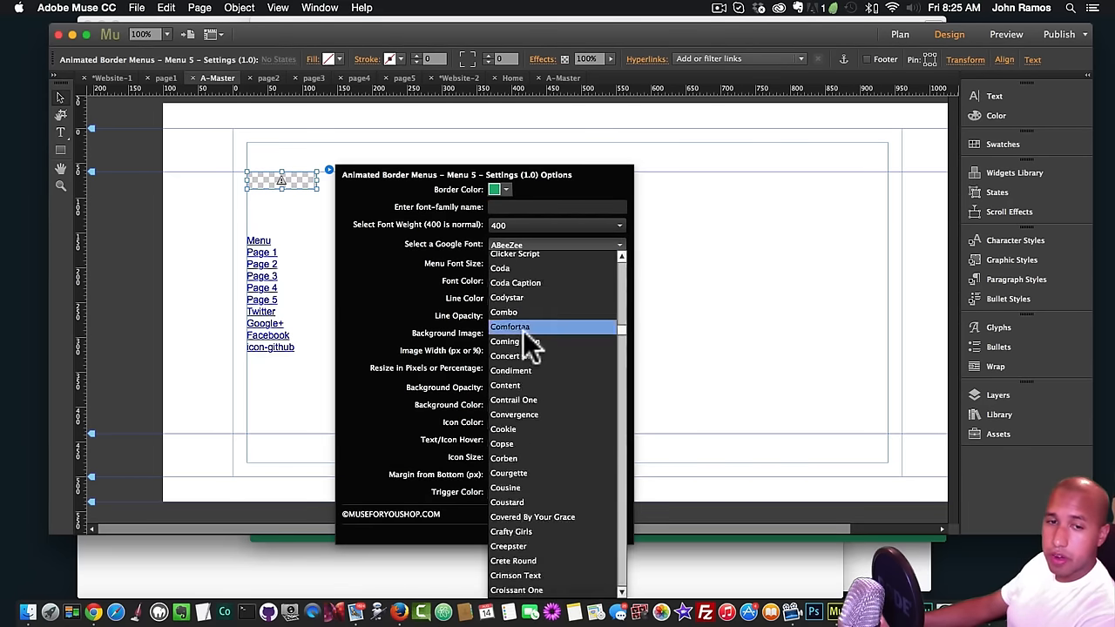
pyautogui.click(521, 371)
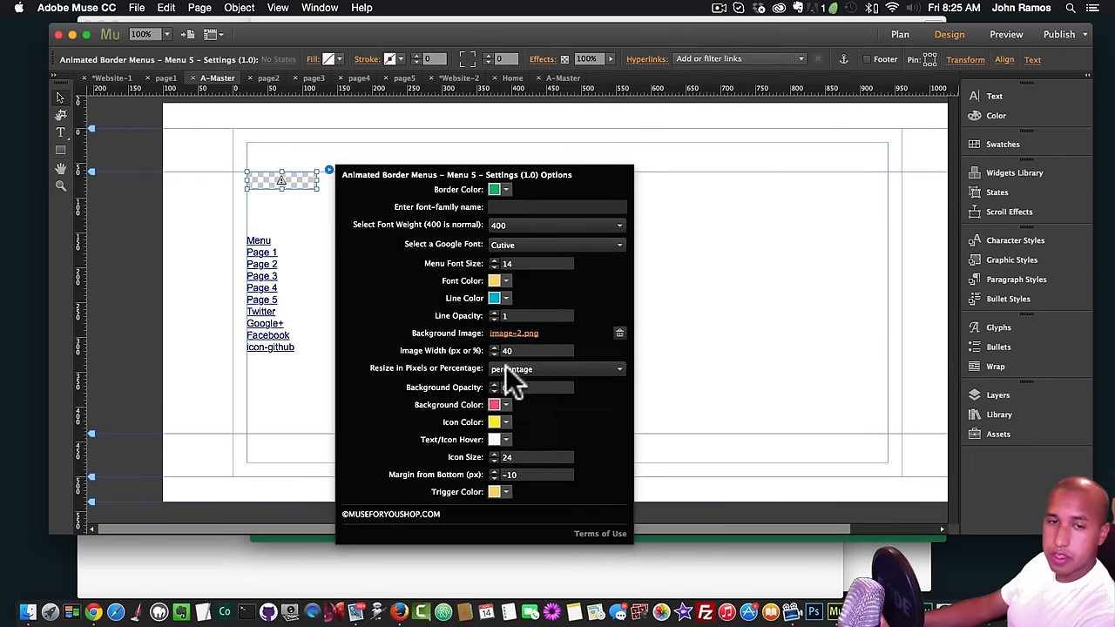
pyautogui.click(523, 225)
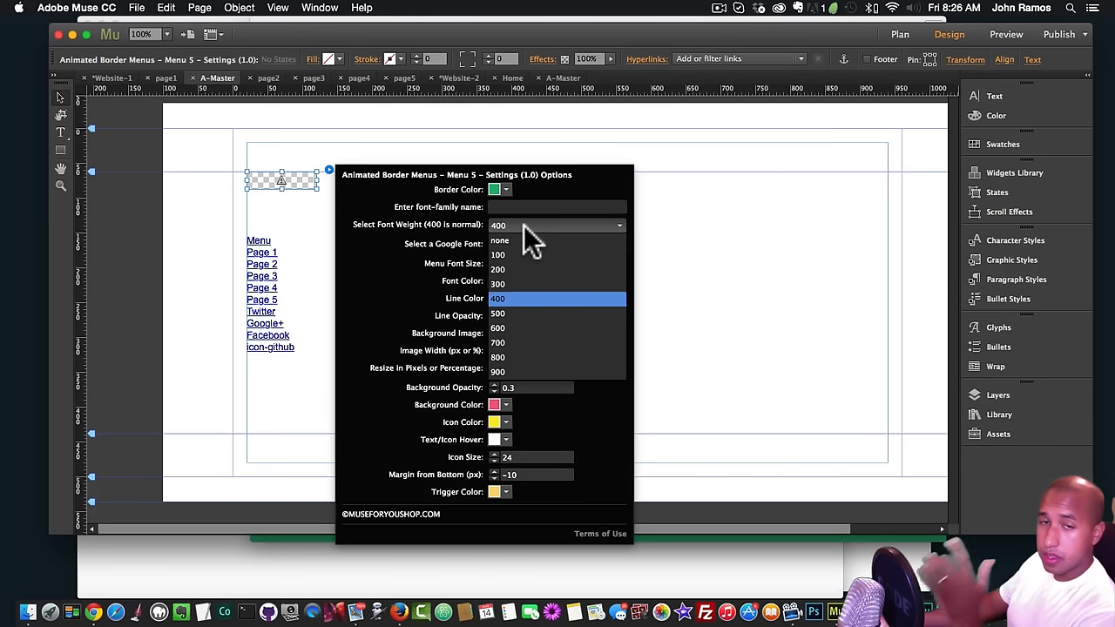
pyautogui.click(525, 224)
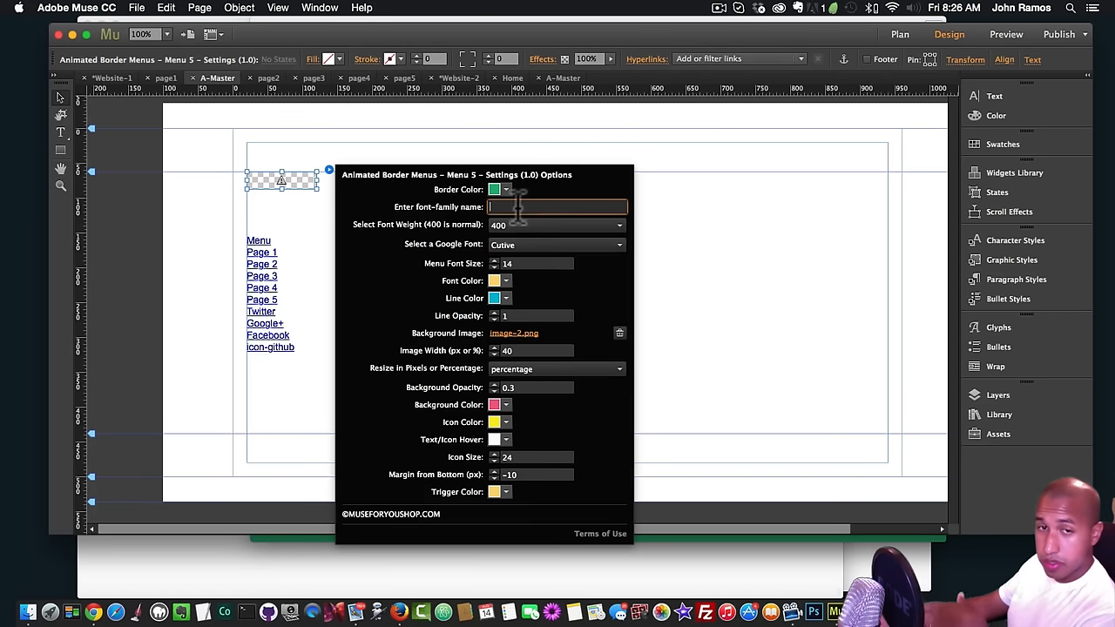
pyautogui.doubleClick(503, 263)
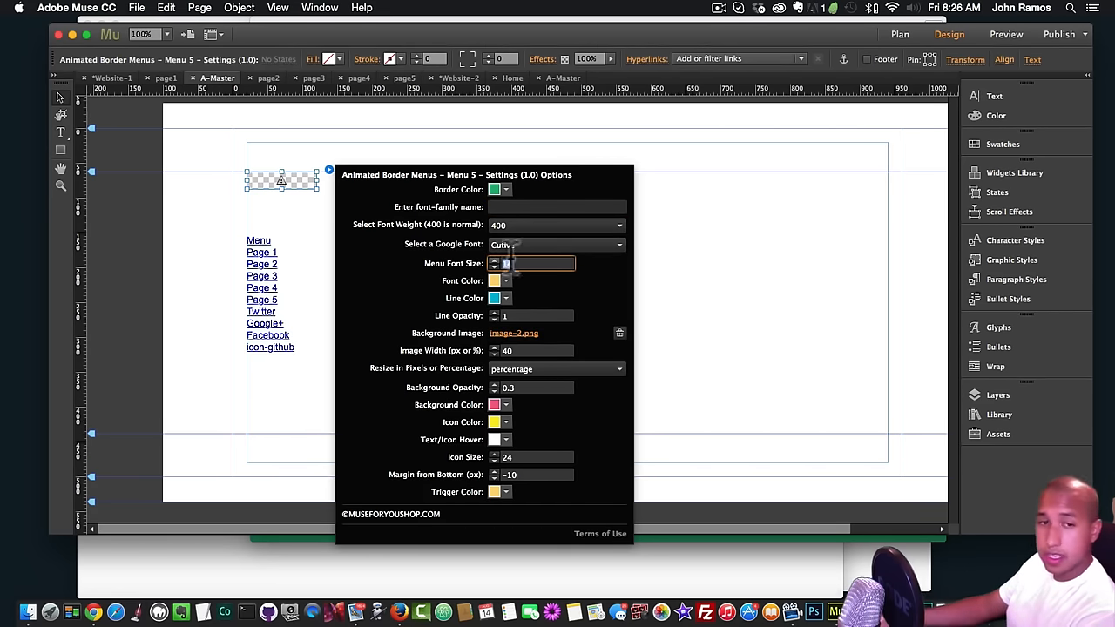
pyautogui.click(675, 317)
# - Preview A-Master in the browser, open the menu to check its font, and return to the design
pyautogui.press('shift+super+e')
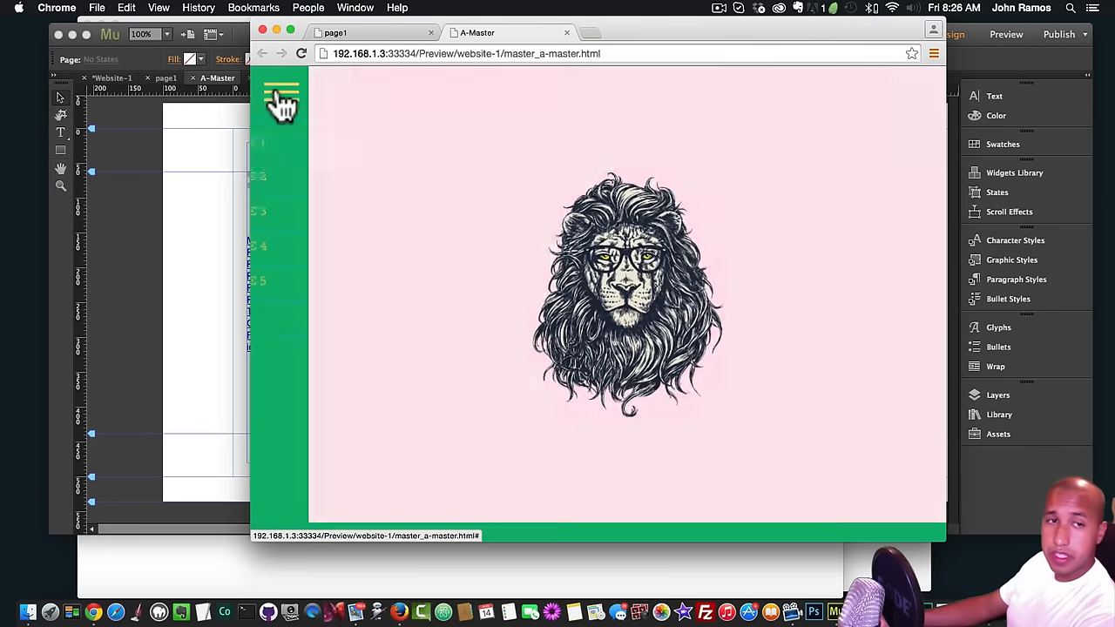
pyautogui.click(281, 93)
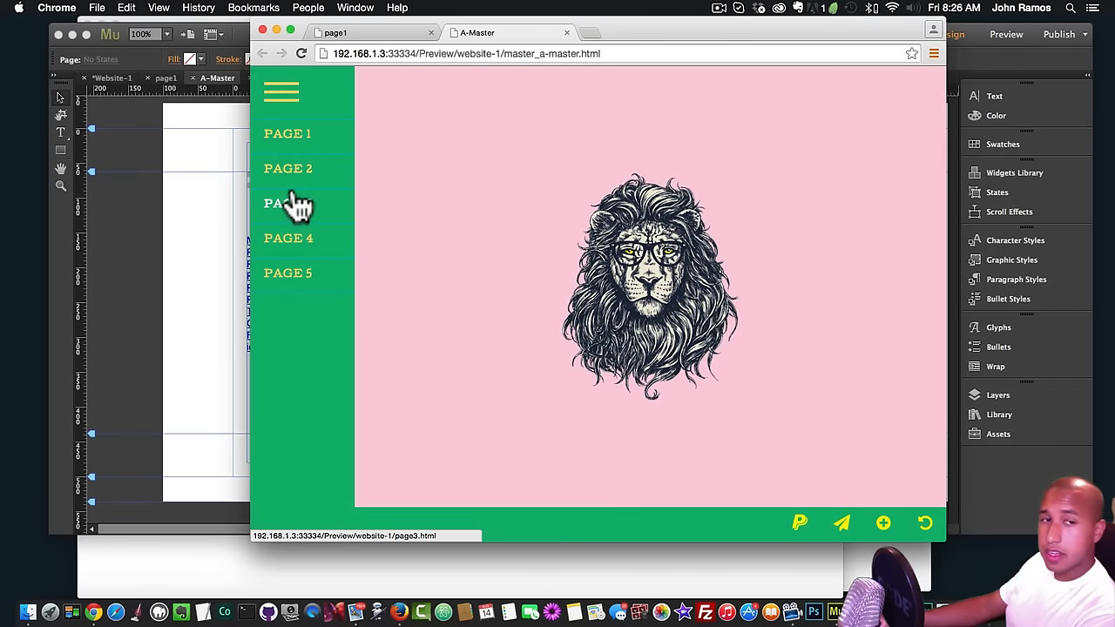
pyautogui.click(222, 227)
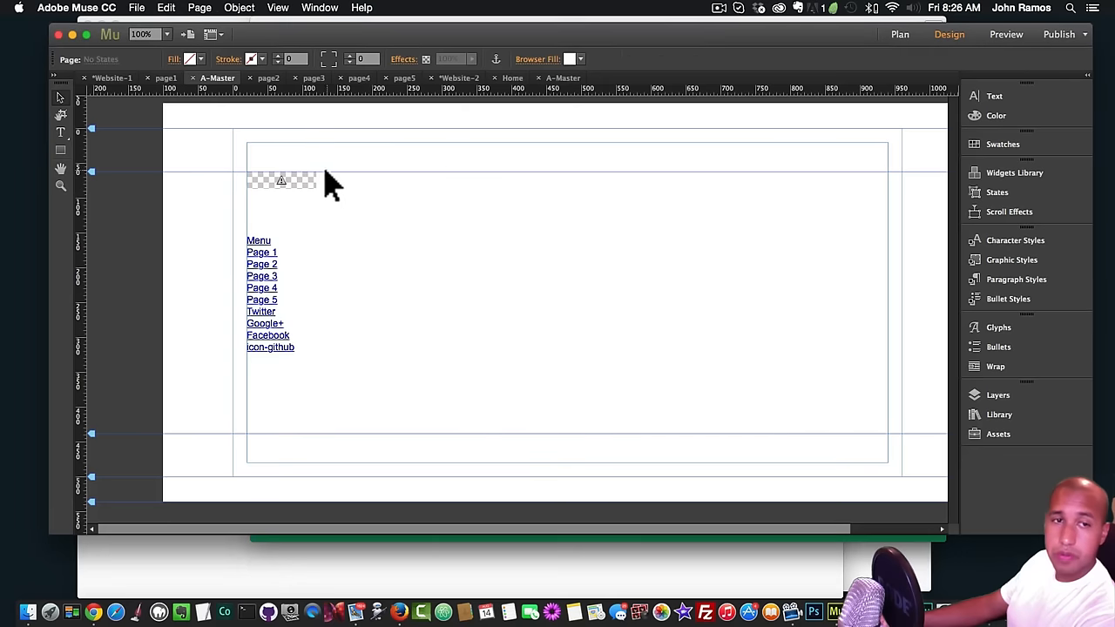
# - Set the icon size to 14 in the menu settings widget on A-Master
pyautogui.click(318, 180)
pyautogui.click(329, 170)
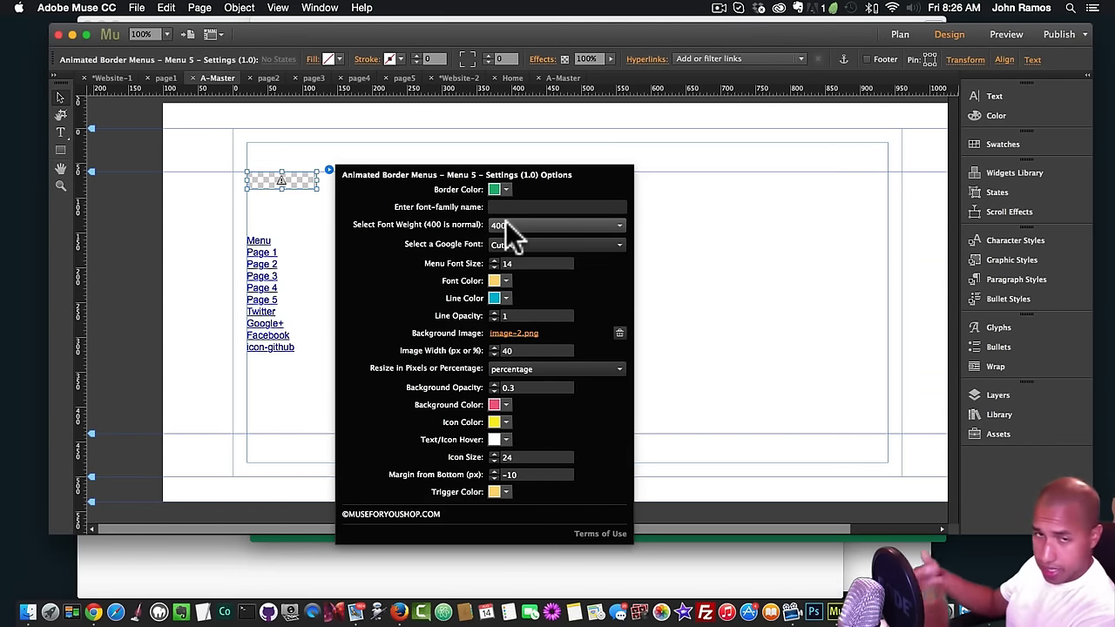
pyautogui.click(511, 265)
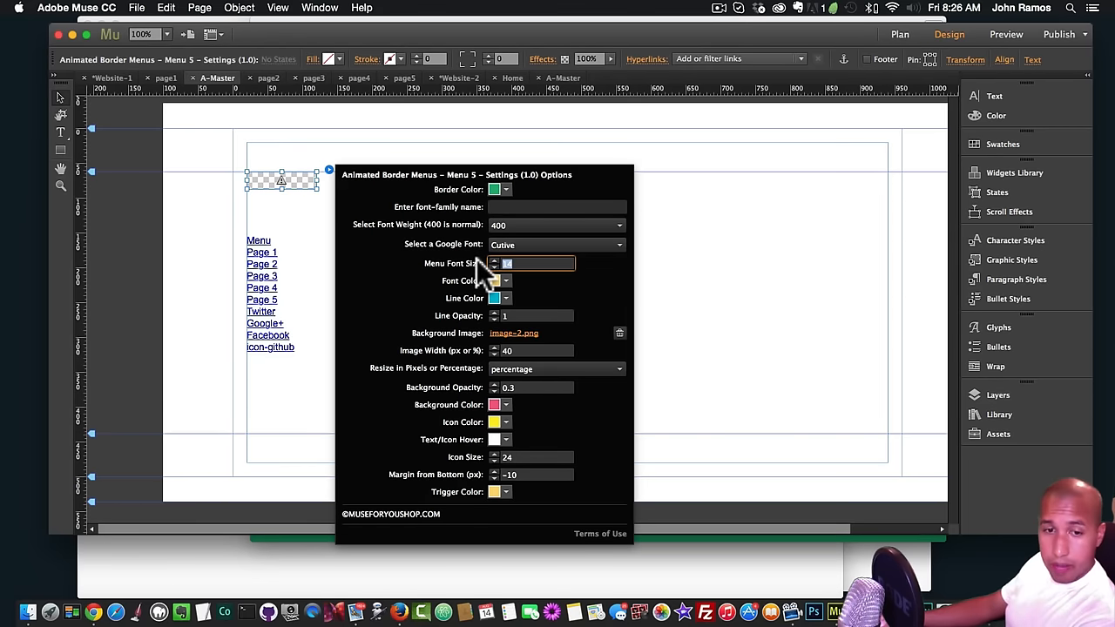
pyautogui.click(515, 457)
pyautogui.write('14')
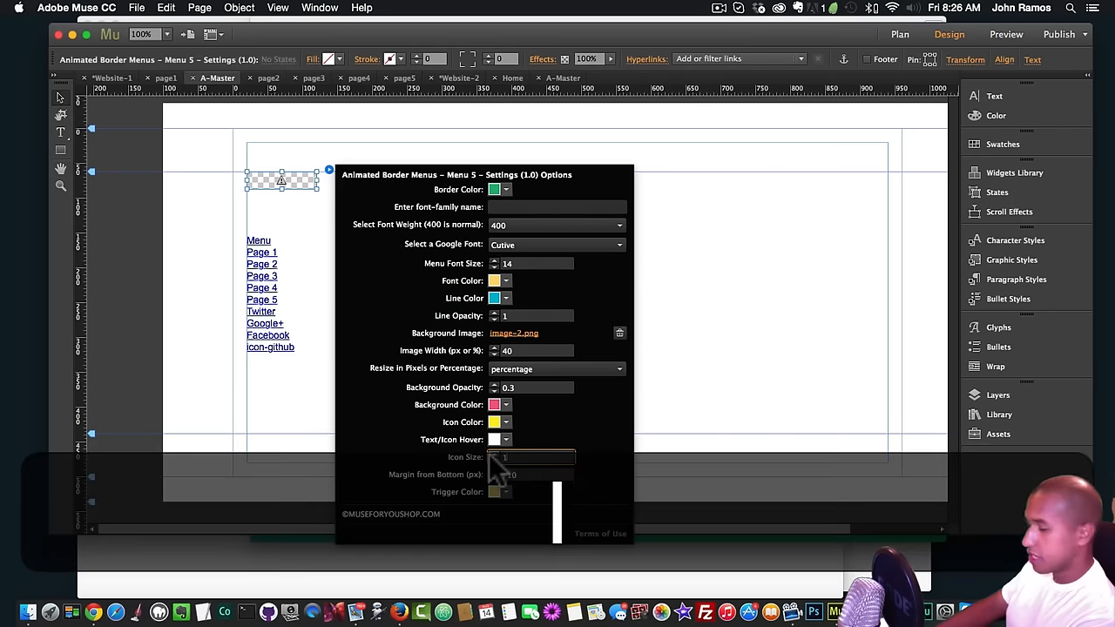
pyautogui.press('Return')
# - Set the menu font size to 18 and preview the page in the browser
pyautogui.click(516, 263)
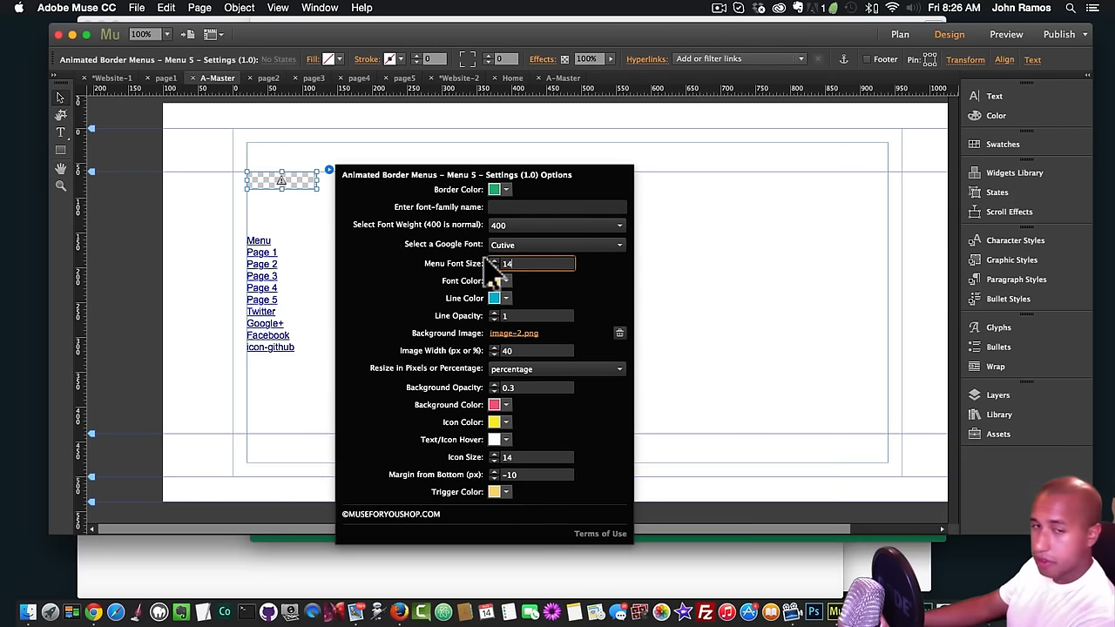
pyautogui.press('BackSpace')
pyautogui.write('8')
pyautogui.press('Return')
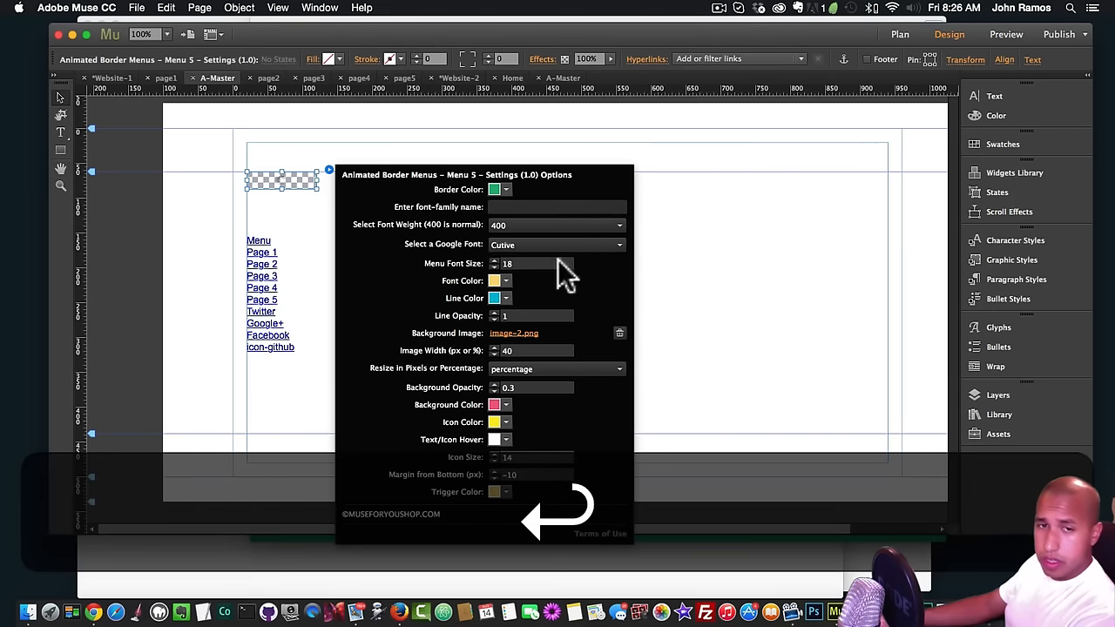
pyautogui.press('super+shift+e')
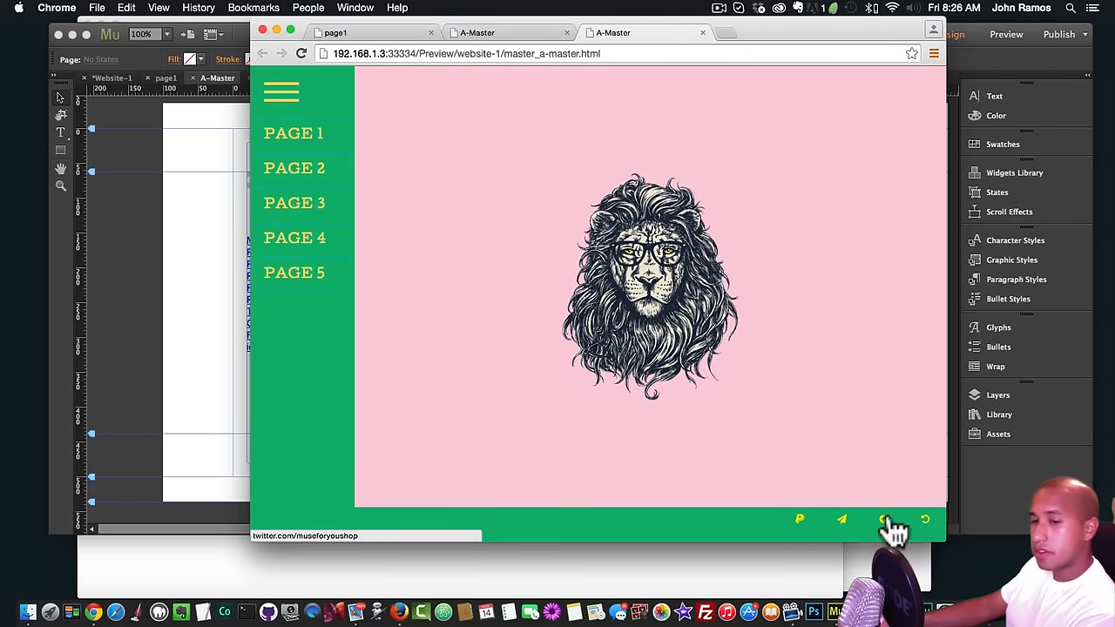
# - Set the menu widget's margin from bottom to -20 px and preview the page in the browser
pyautogui.click(222, 260)
pyautogui.click(306, 183)
pyautogui.click(328, 169)
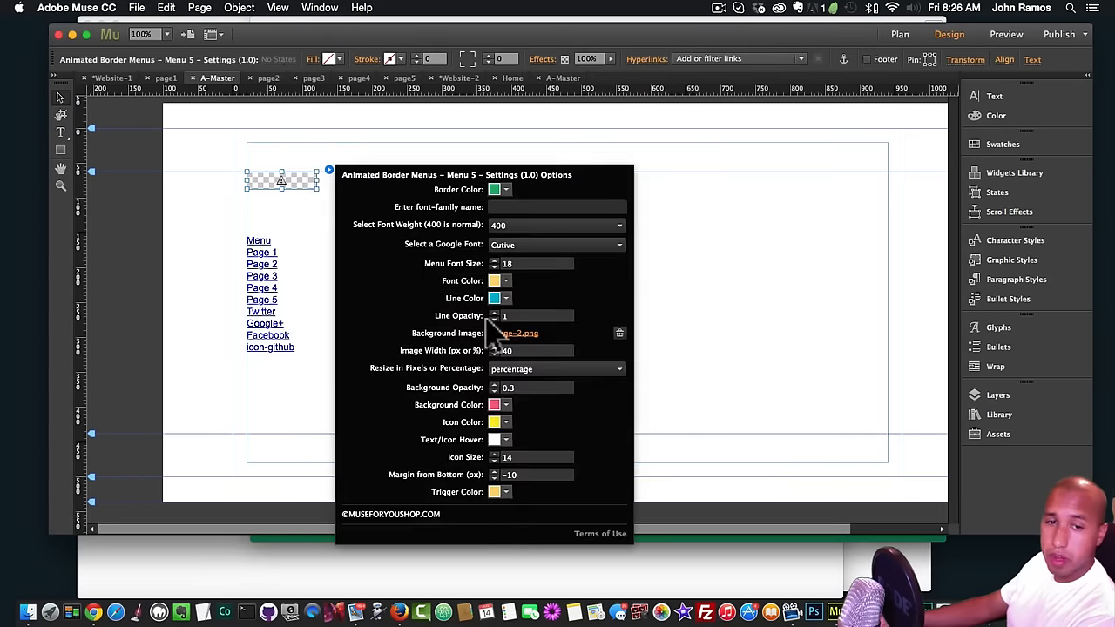
pyautogui.click(509, 476)
pyautogui.write('-20')
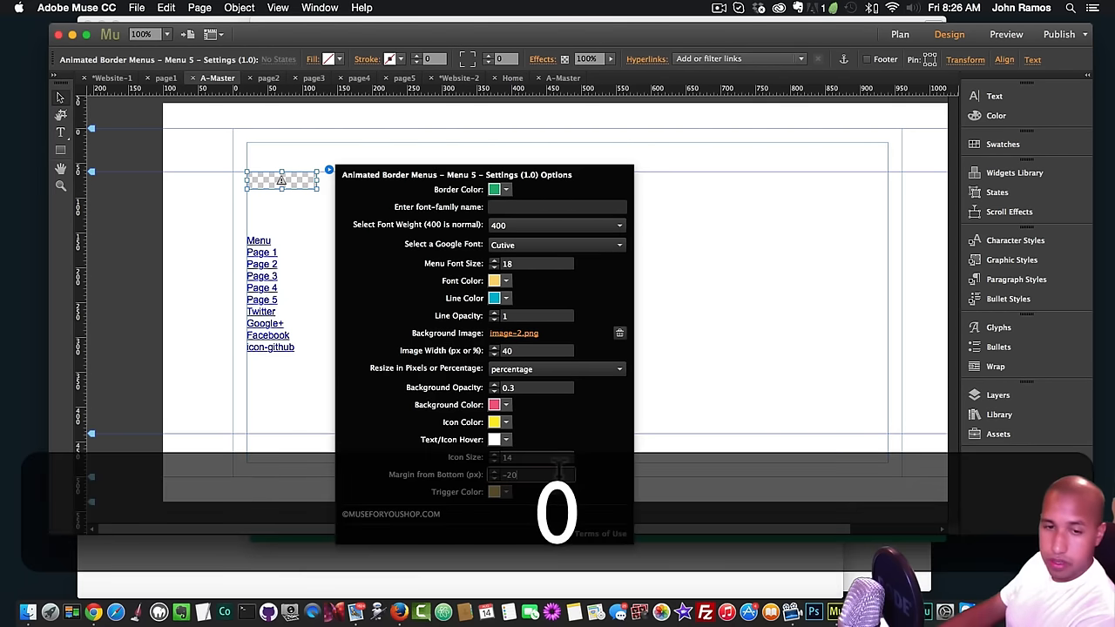
pyautogui.press('Return')
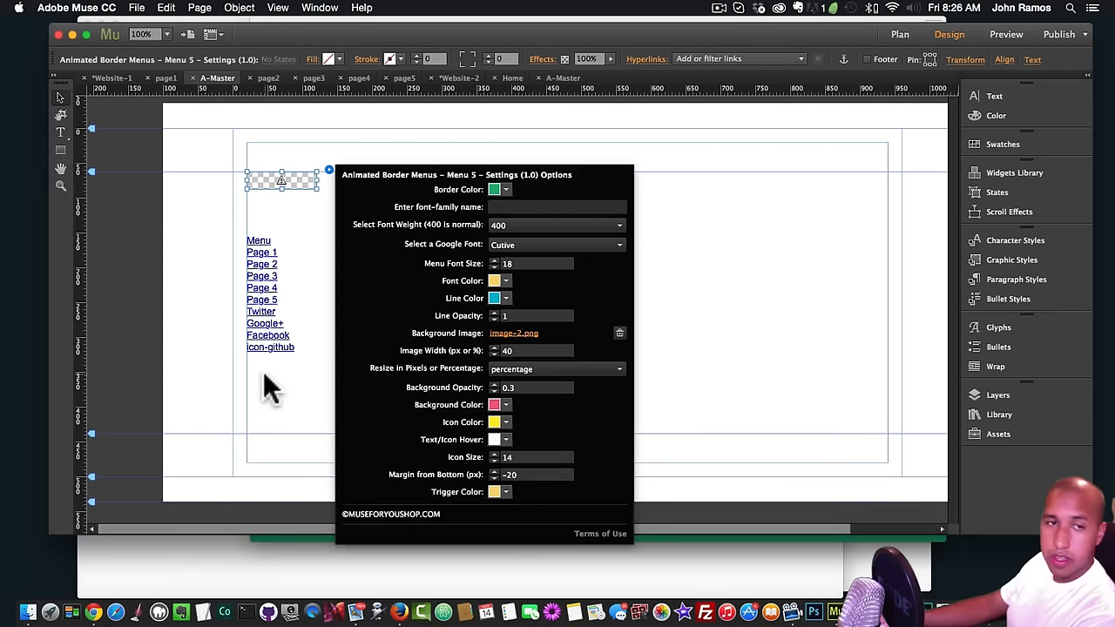
pyautogui.click(278, 372)
pyautogui.press('shift+super+e')
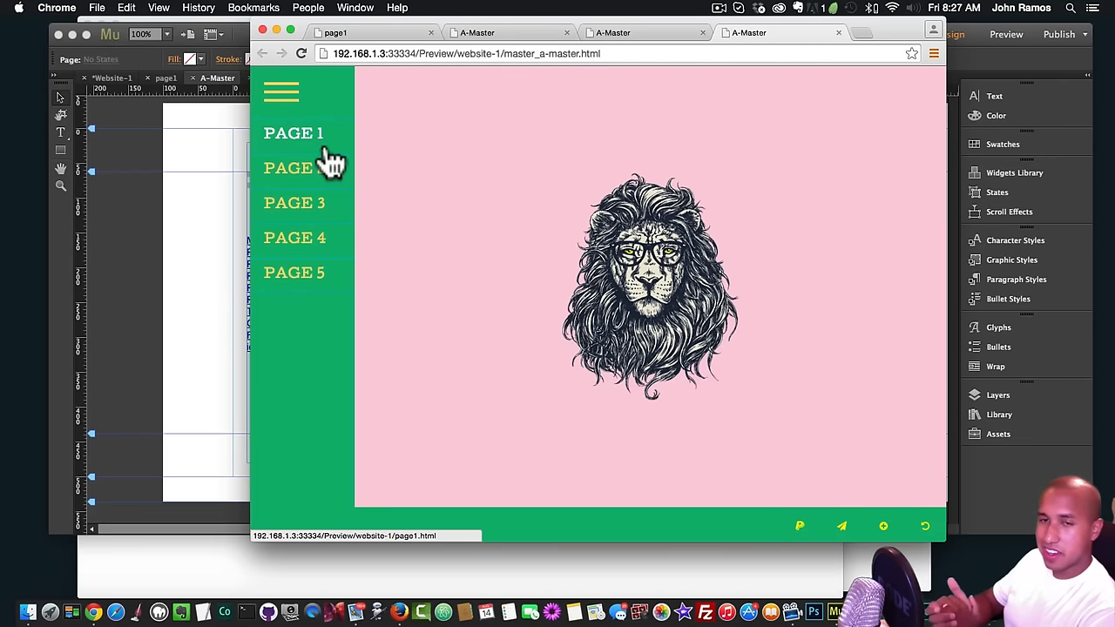
# - Replace the menu settings widget's background image with the muse-for-you-facebook profile image
pyautogui.click(189, 130)
pyautogui.click(267, 183)
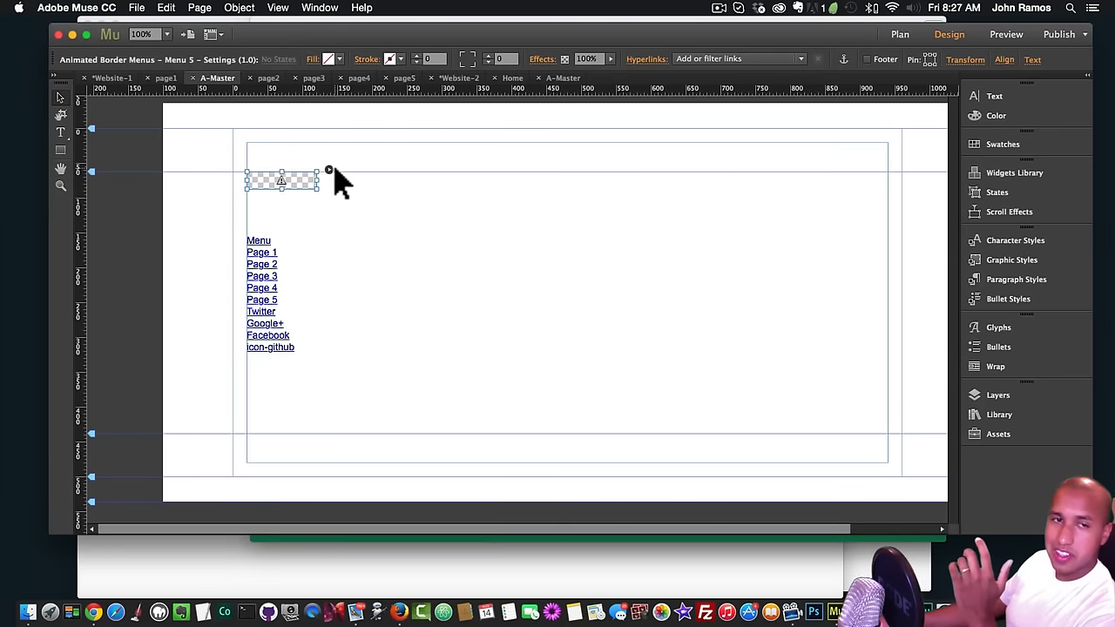
pyautogui.click(328, 170)
pyautogui.click(518, 333)
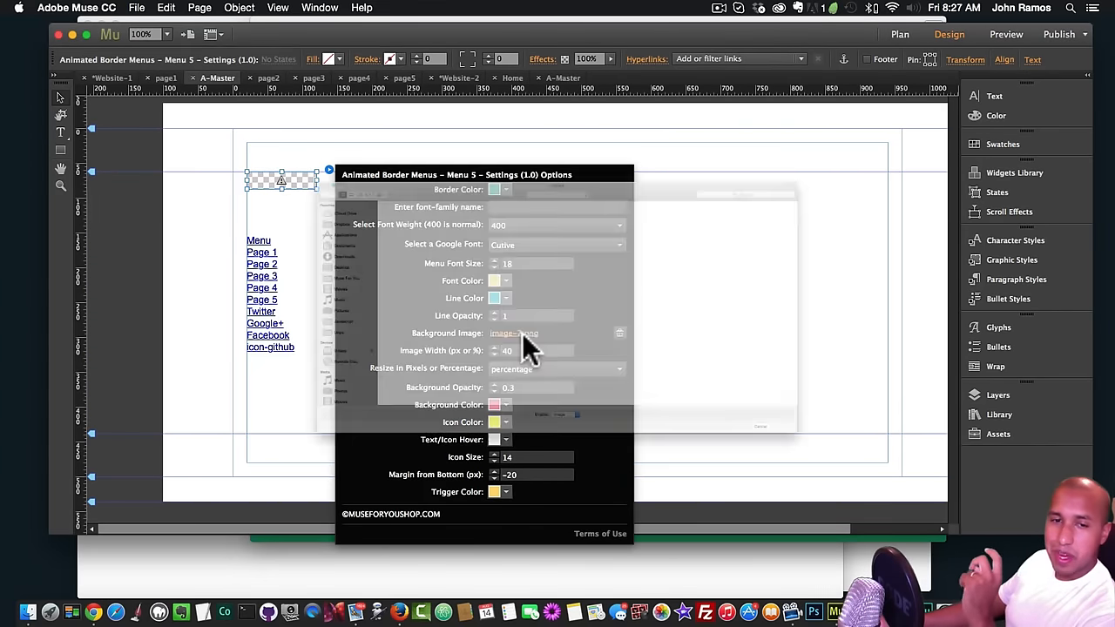
pyautogui.doubleClick(244, 364)
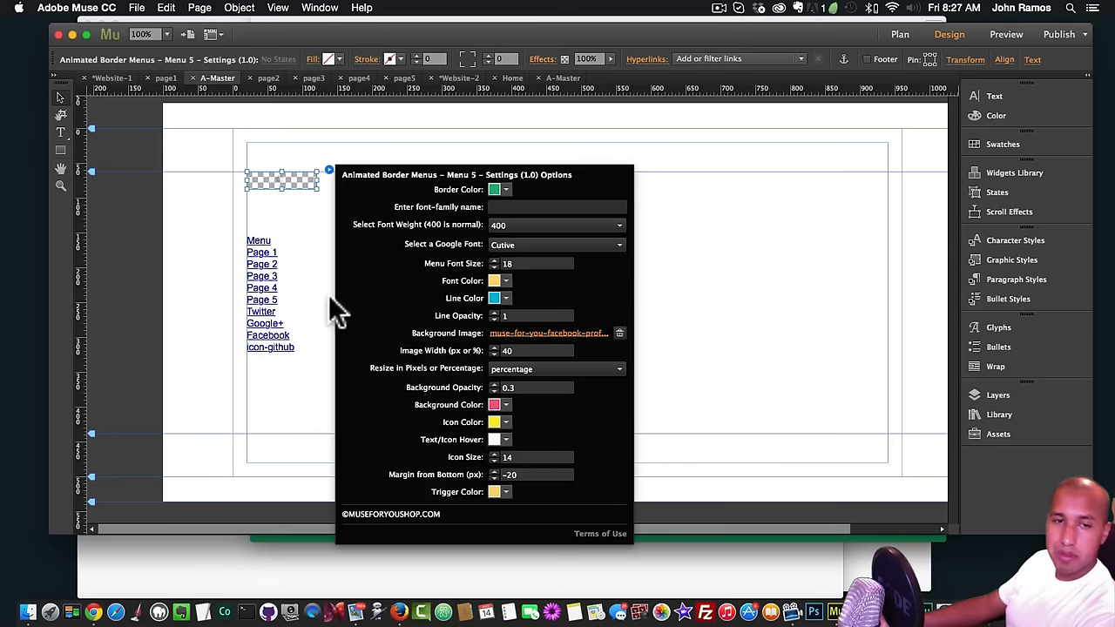
# - Reopen the menu settings widget's options and set the background image width to 20 percent
pyautogui.click(189, 222)
pyautogui.click(294, 184)
pyautogui.click(328, 170)
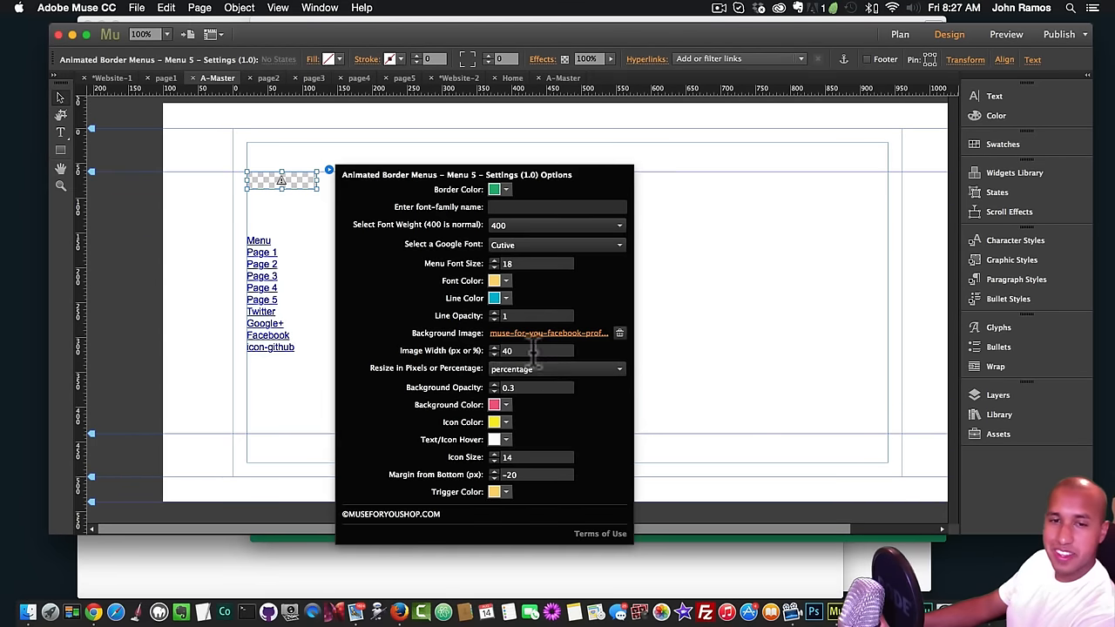
pyautogui.click(506, 350)
pyautogui.write('2')
pyautogui.press('Return')
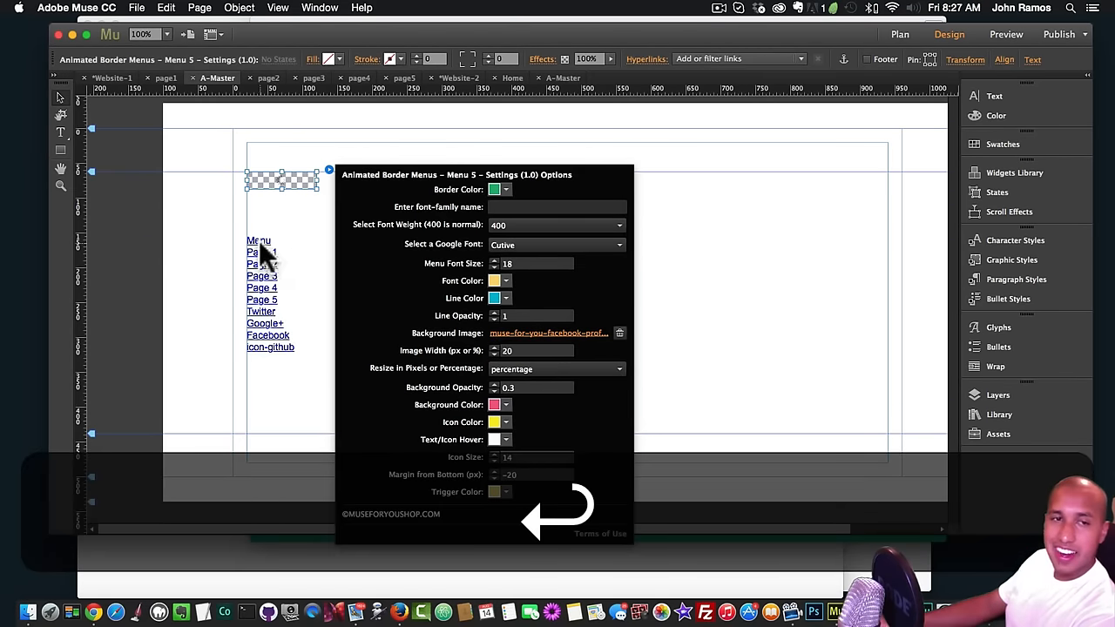
# - Preview A-Master in the browser with the menu opened to check the new background image, and return to Adobe Muse
pyautogui.press('super+shift+e')
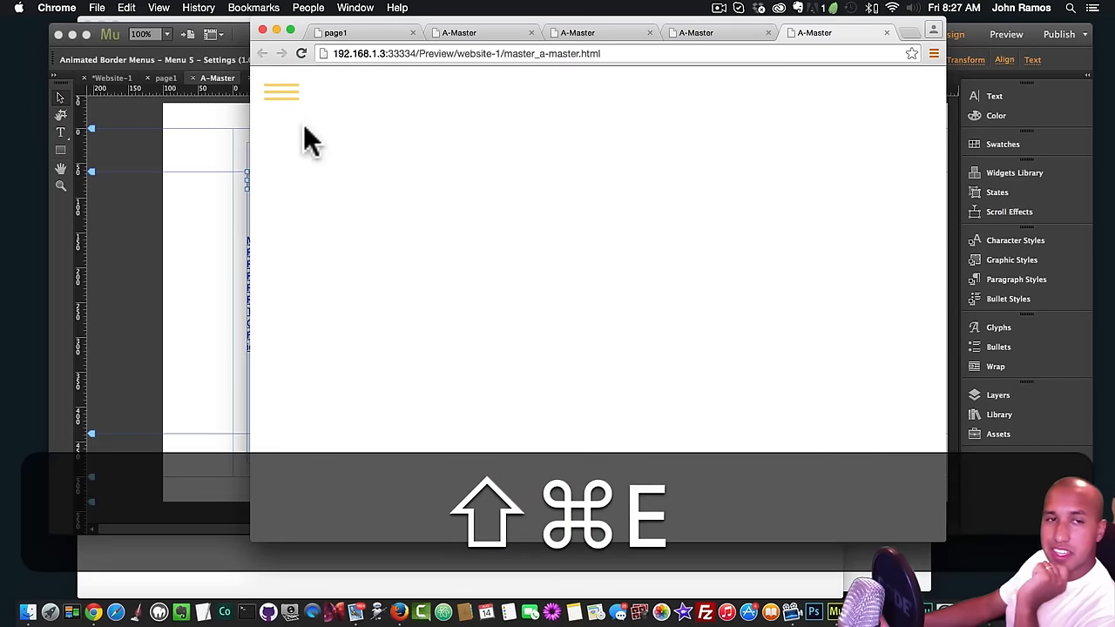
pyautogui.click(281, 96)
pyautogui.click(199, 216)
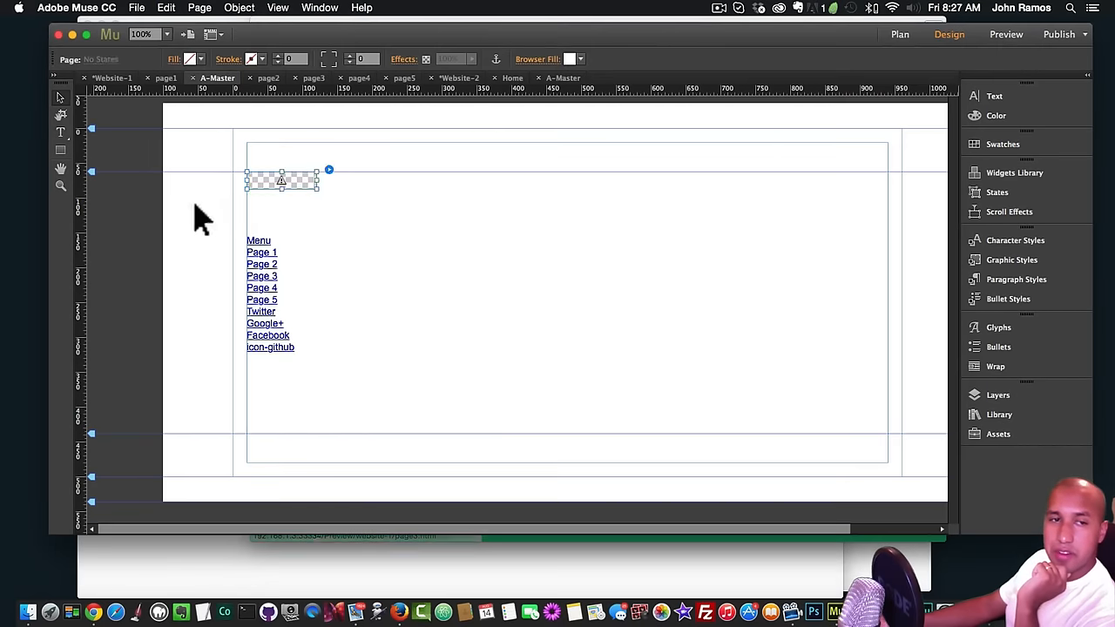
# - Preview the whole site in the browser and go from page 1 to page 2 through the menu
pyautogui.click(166, 8)
pyautogui.moveTo(139, 8)
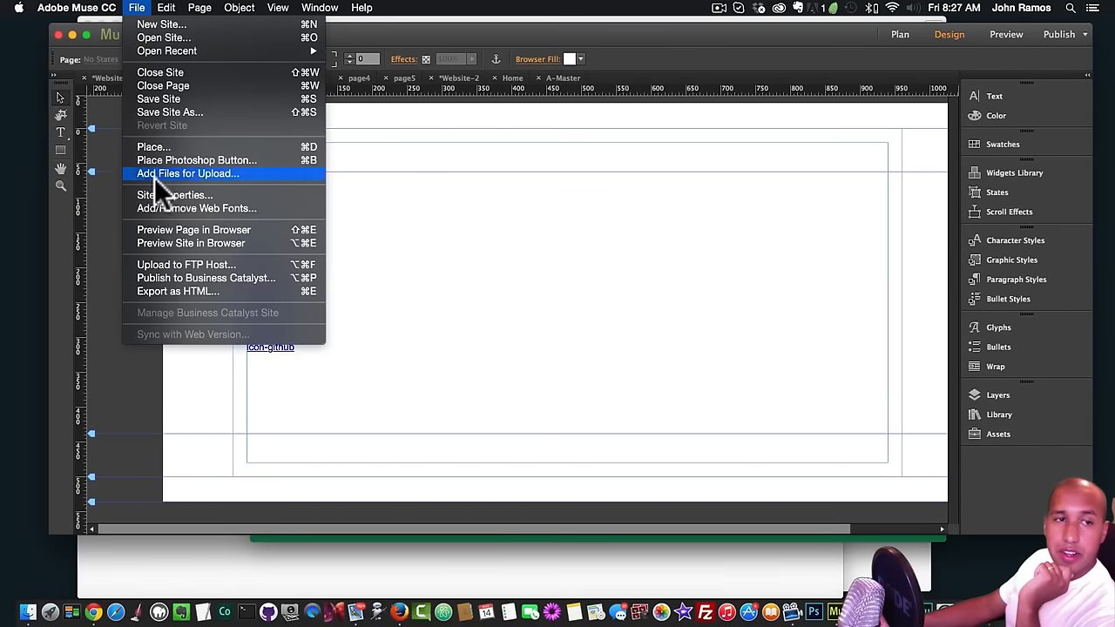
pyautogui.click(165, 242)
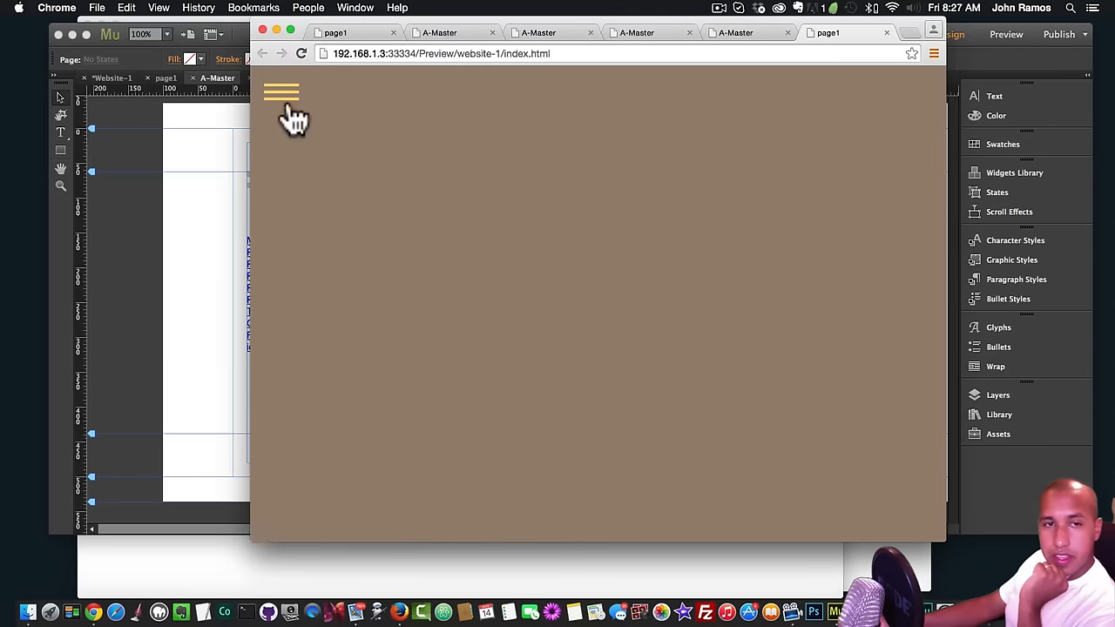
pyautogui.click(283, 94)
pyautogui.click(298, 174)
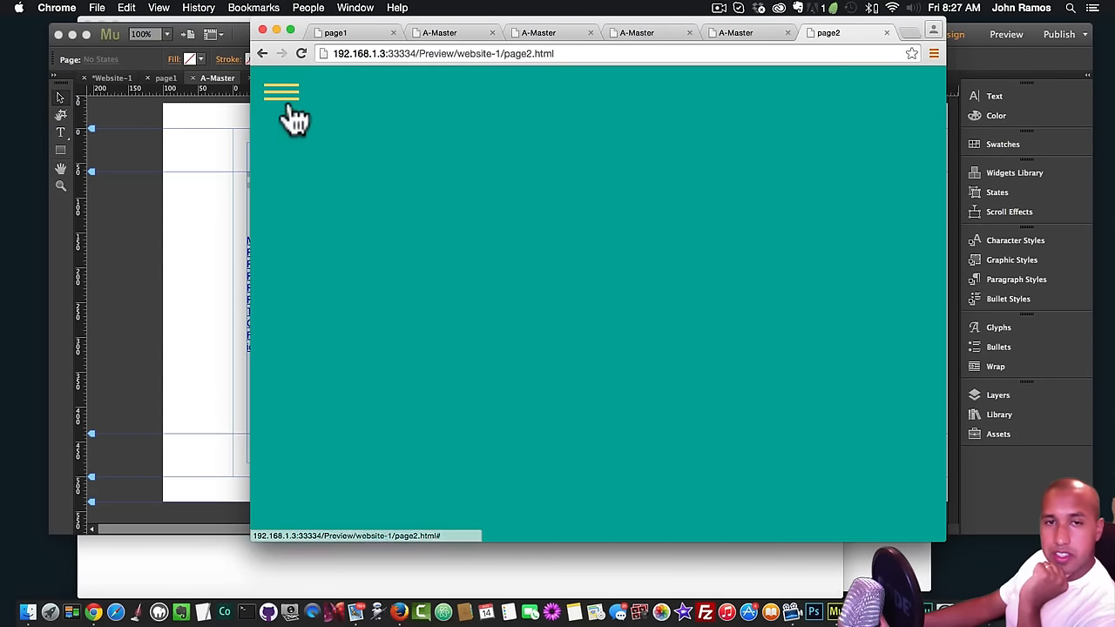
# - Visit pages 3, 4 and 5 through the menu, and toggle the menu on page 5 to check its animation
pyautogui.click(281, 94)
pyautogui.click(296, 205)
pyautogui.click(285, 94)
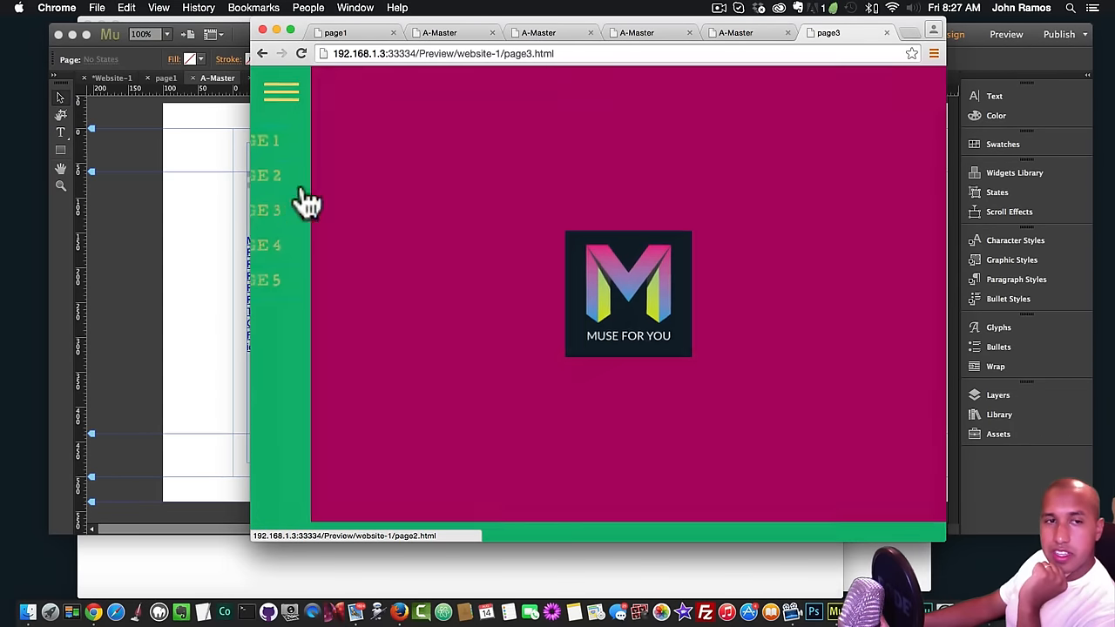
pyautogui.click(296, 239)
pyautogui.click(281, 94)
pyautogui.click(301, 277)
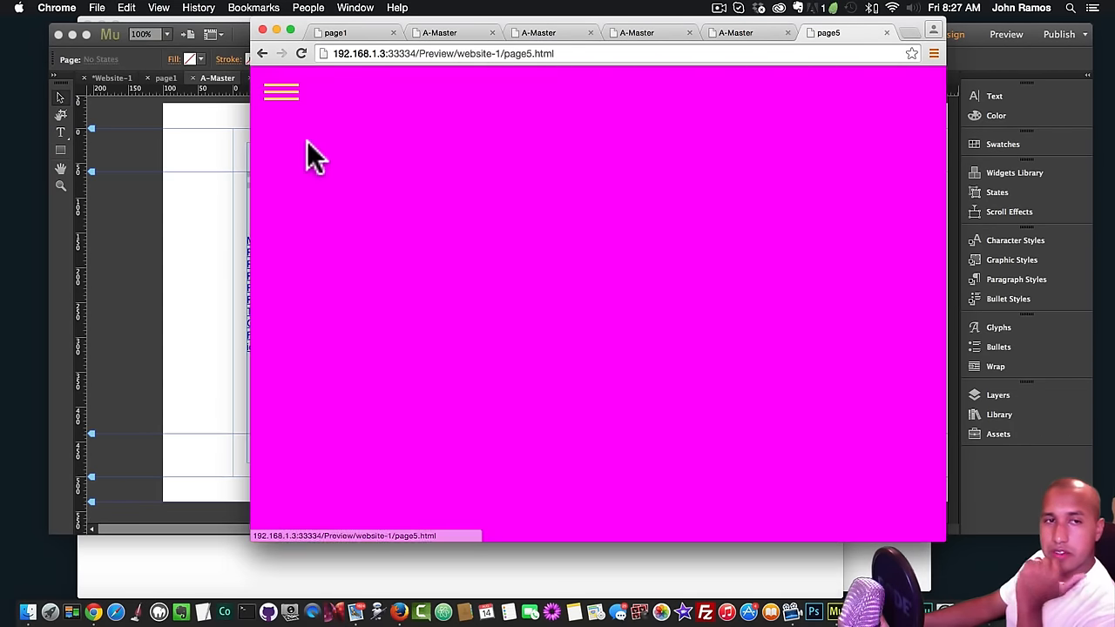
pyautogui.click(283, 94)
pyautogui.click(283, 94)
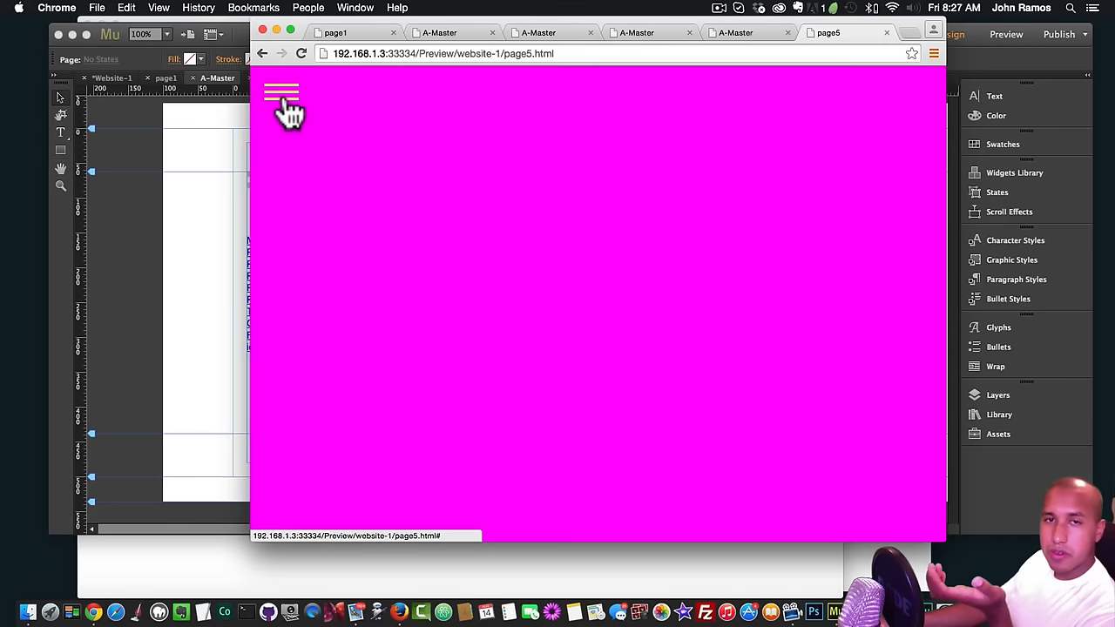
pyautogui.click(283, 94)
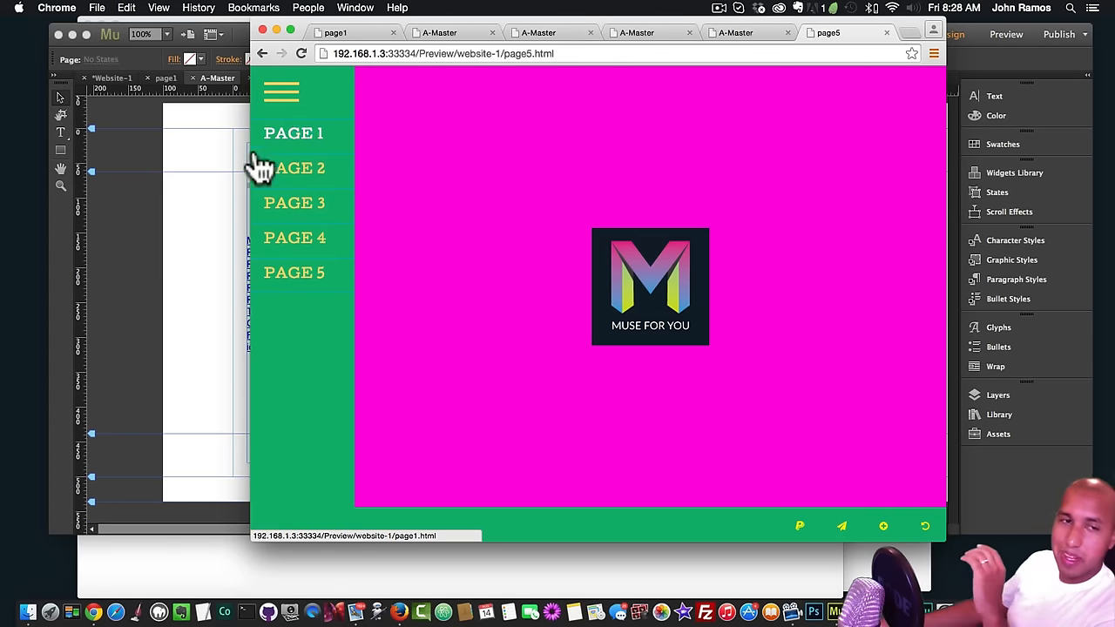
# - Return to A-Master in Adobe Muse and set the menu settings widget's background opacity to 1
pyautogui.click(249, 166)
pyautogui.click(287, 181)
pyautogui.click(328, 170)
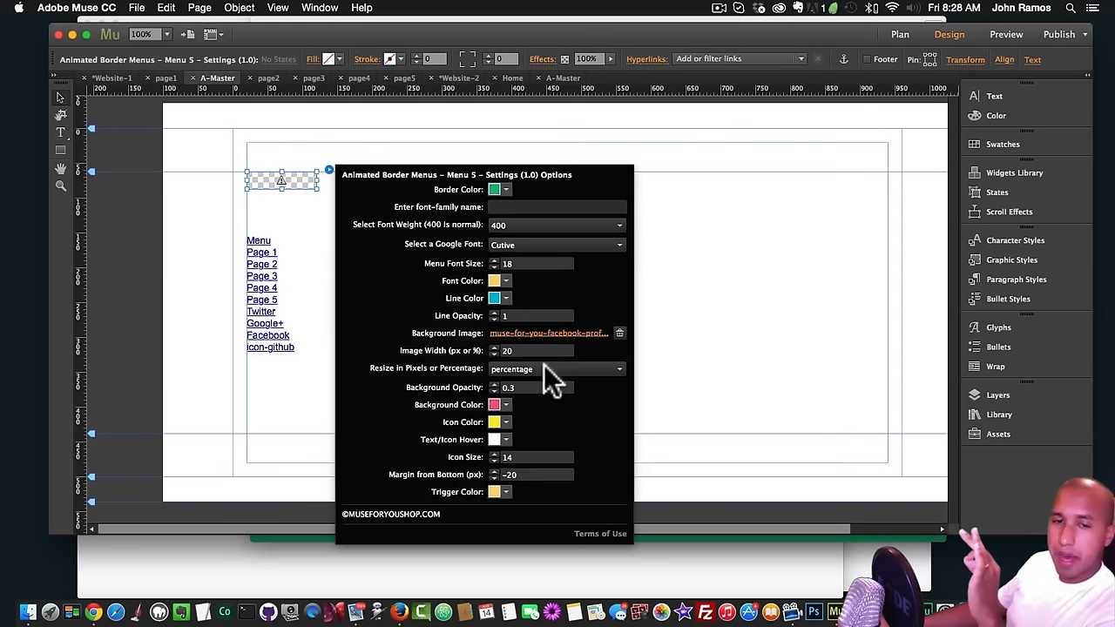
pyautogui.click(493, 387)
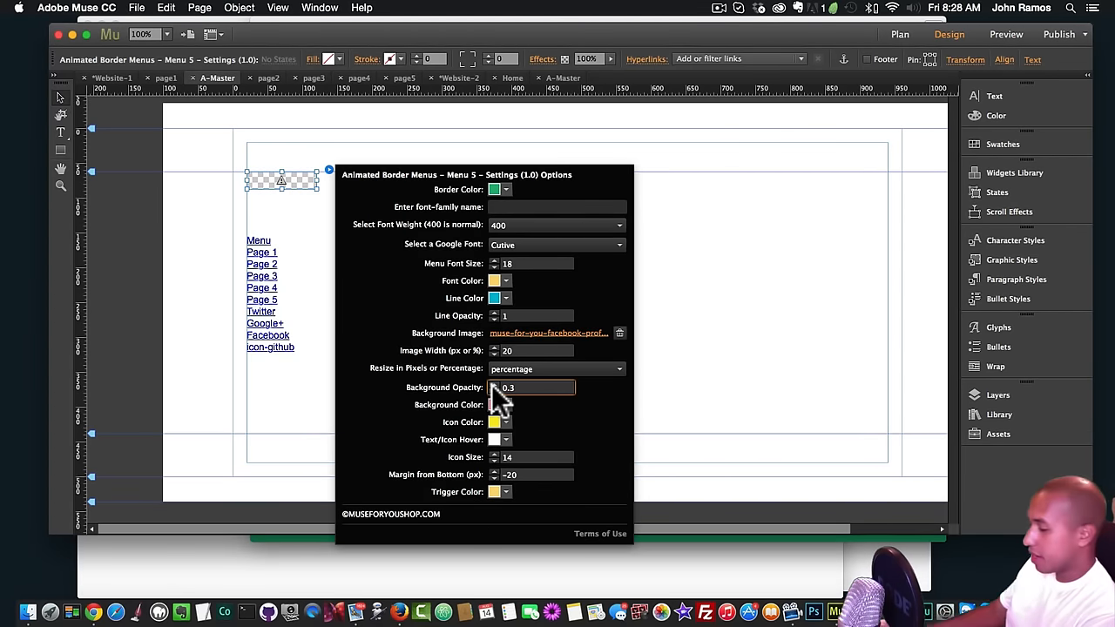
pyautogui.press('super+a')
pyautogui.write('1')
pyautogui.press('Return')
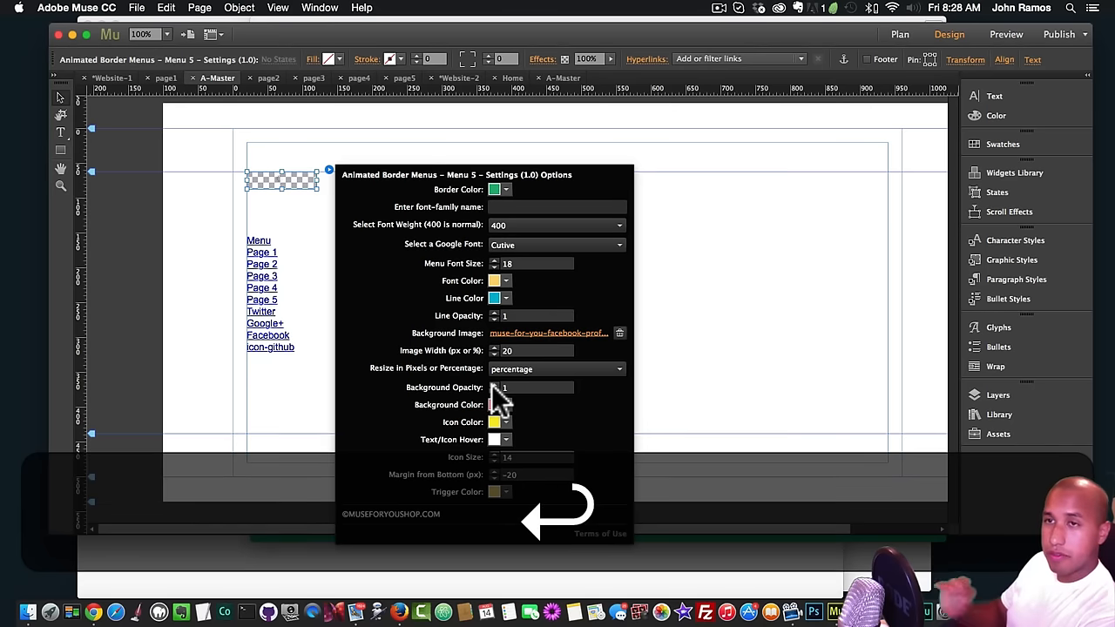
# - Preview the whole site in the browser, toggle the page 1 menu to check the background opacity, and return to Adobe Muse
pyautogui.click(662, 411)
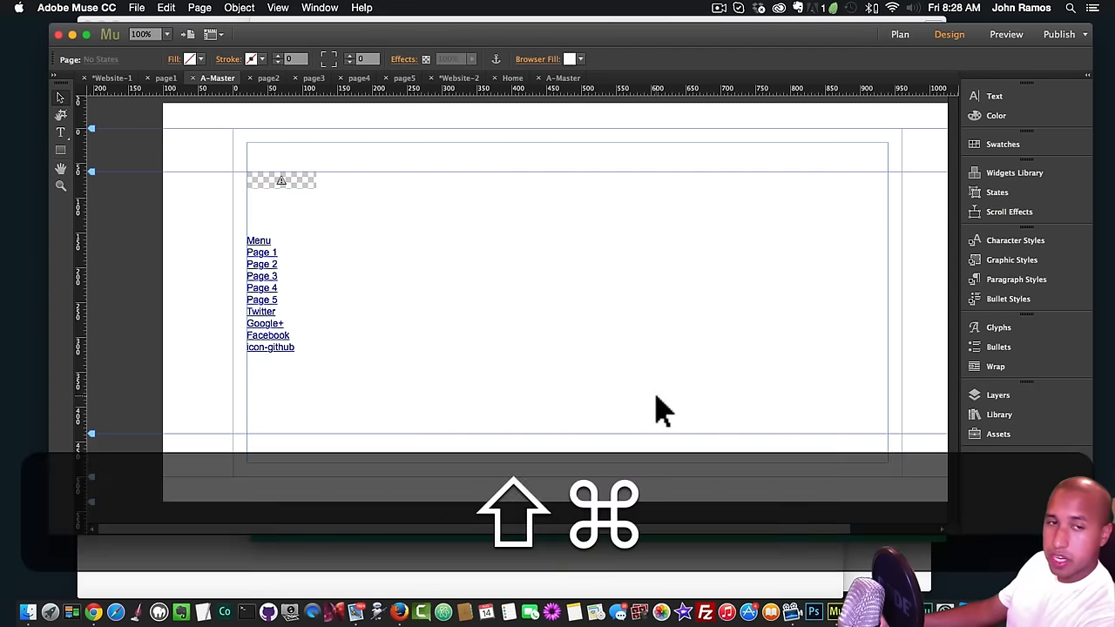
pyautogui.press('shift+super+e')
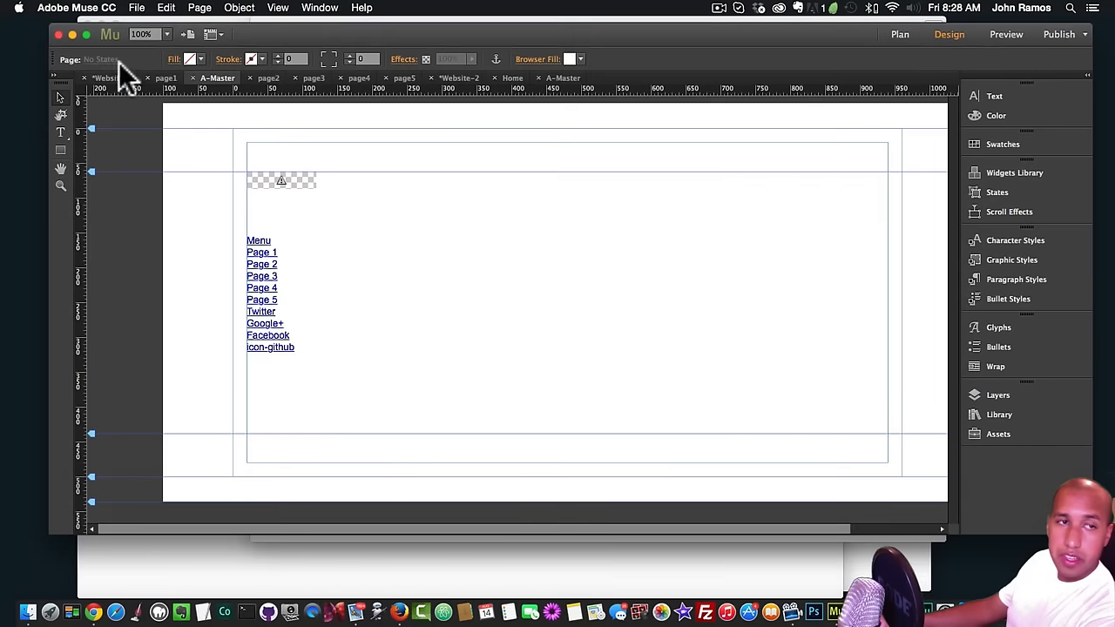
pyautogui.click(292, 180)
pyautogui.click(328, 170)
pyautogui.click(196, 193)
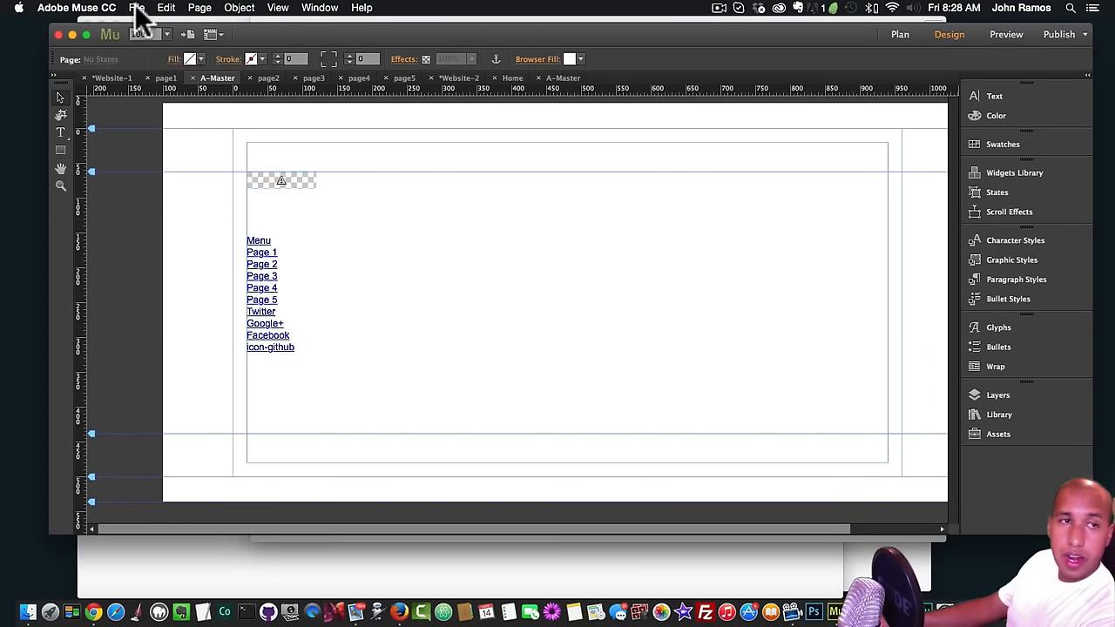
pyautogui.click(136, 7)
pyautogui.click(184, 243)
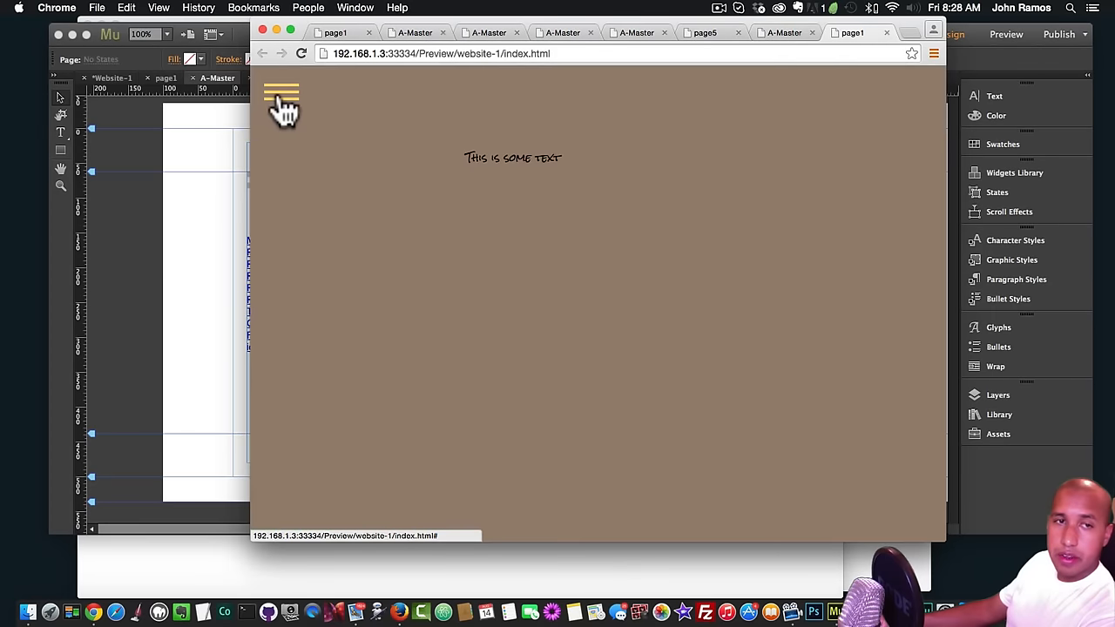
pyautogui.click(281, 92)
pyautogui.click(281, 95)
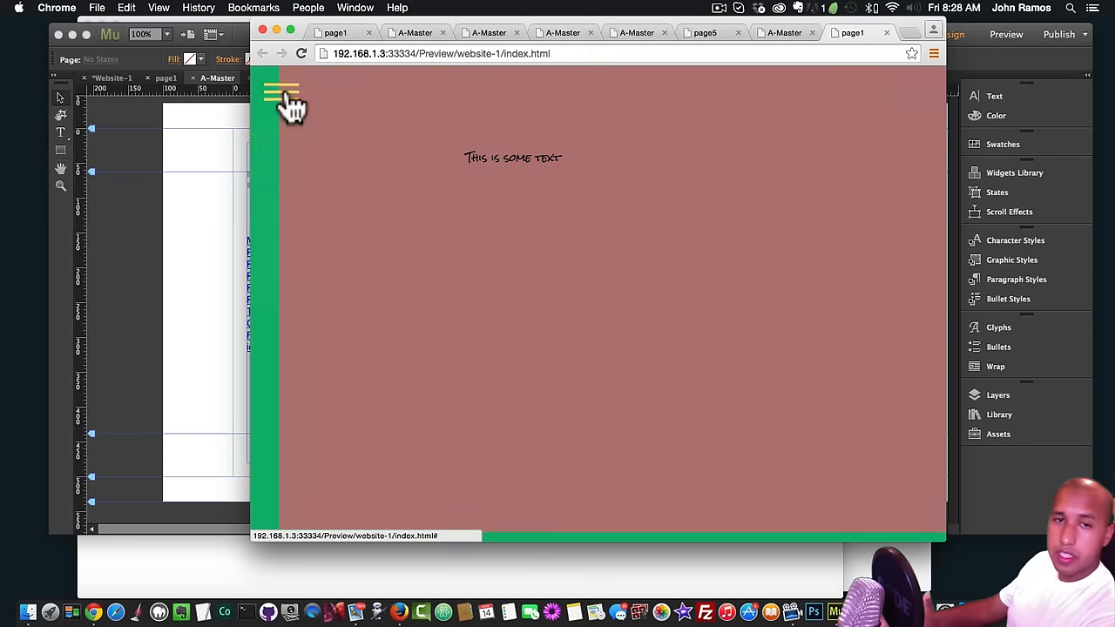
pyautogui.click(283, 98)
pyautogui.click(189, 239)
# - Check the menu settings widget's options, preview the site again with the menu toggled on page 1, and return to Adobe Muse
pyautogui.click(315, 179)
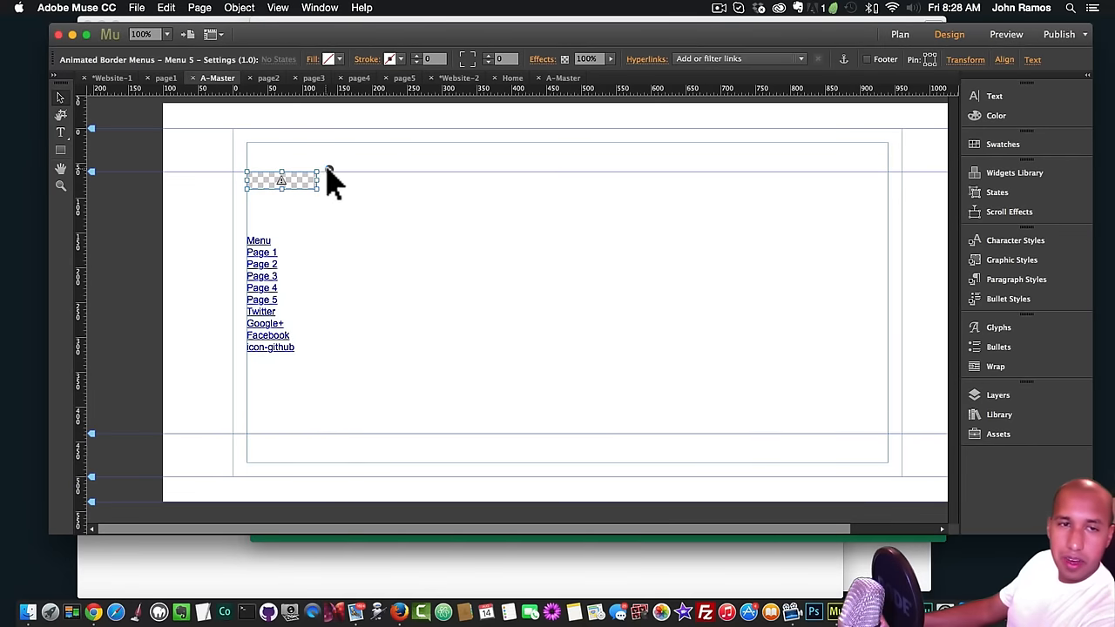
pyautogui.click(328, 168)
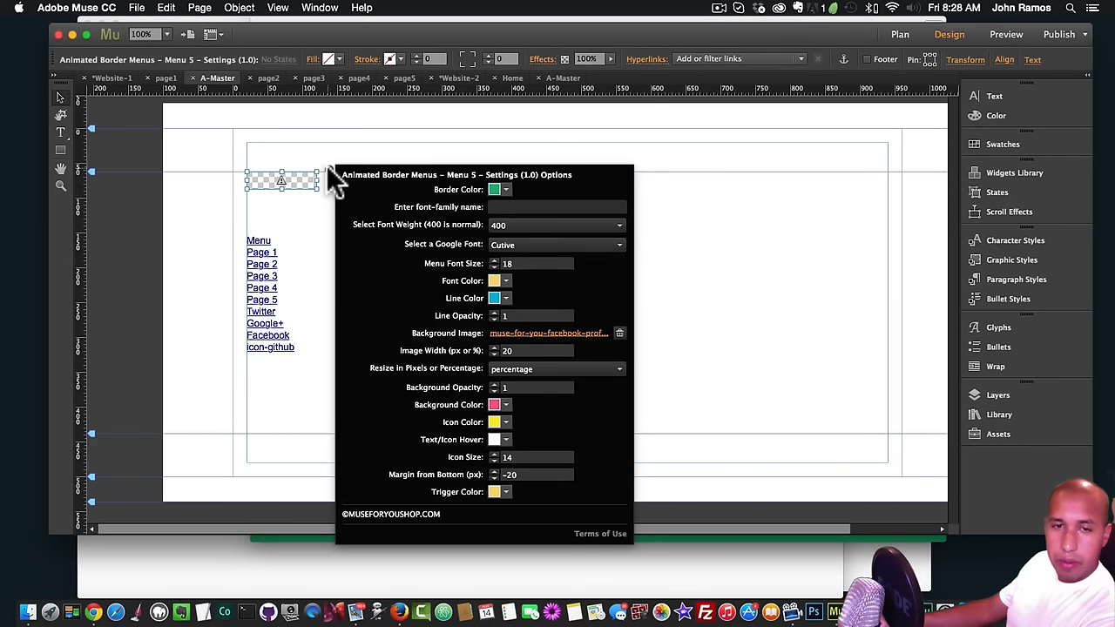
pyautogui.click(247, 218)
pyautogui.click(137, 7)
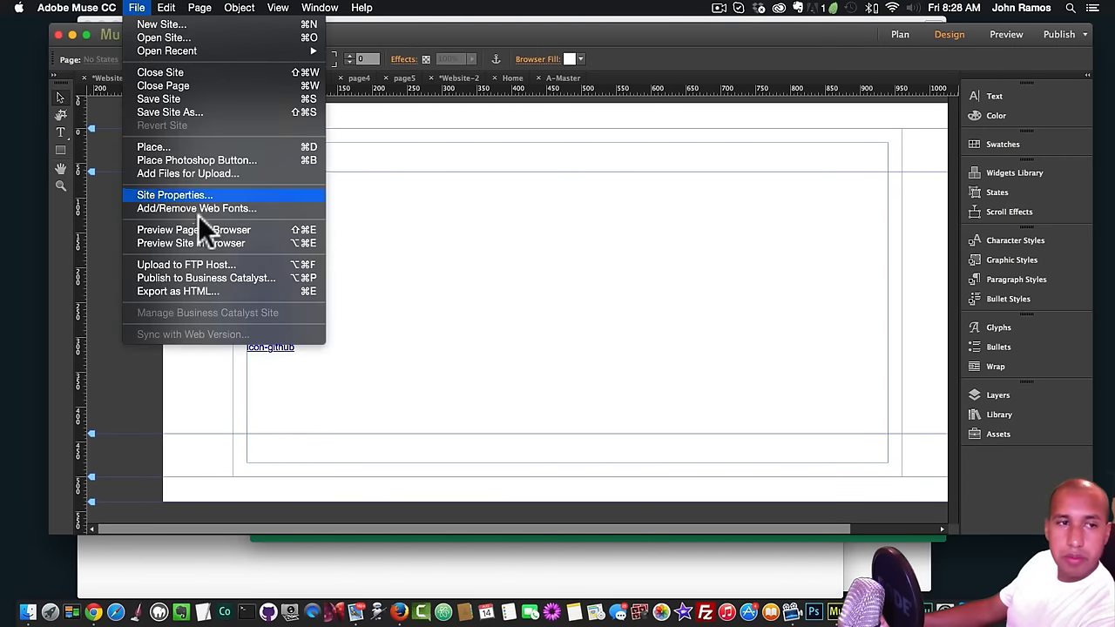
pyautogui.click(205, 241)
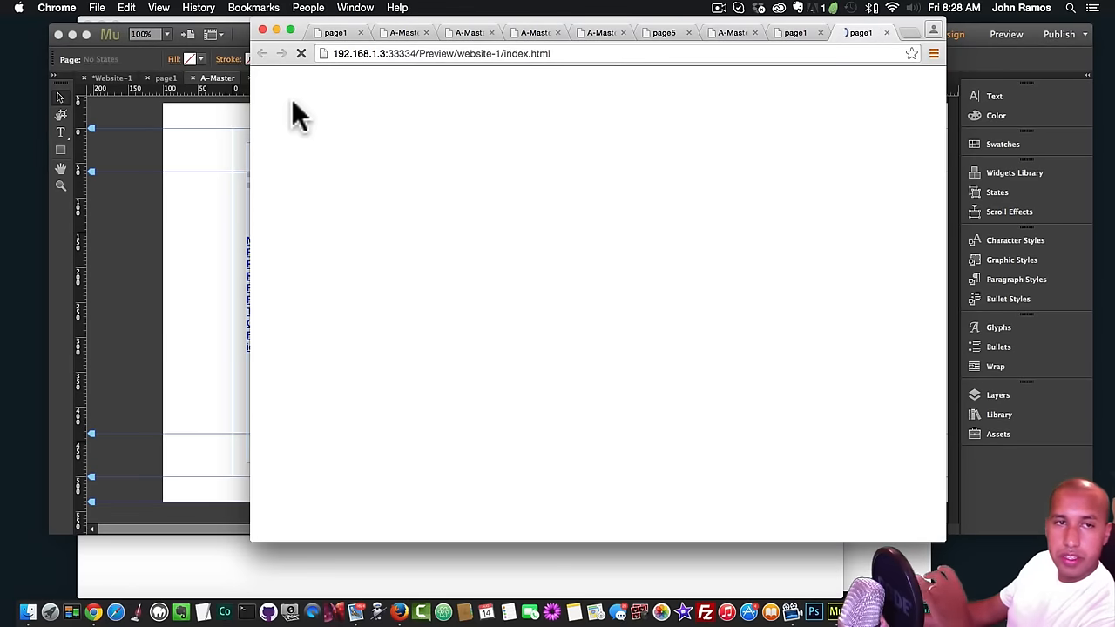
pyautogui.click(284, 97)
pyautogui.click(284, 98)
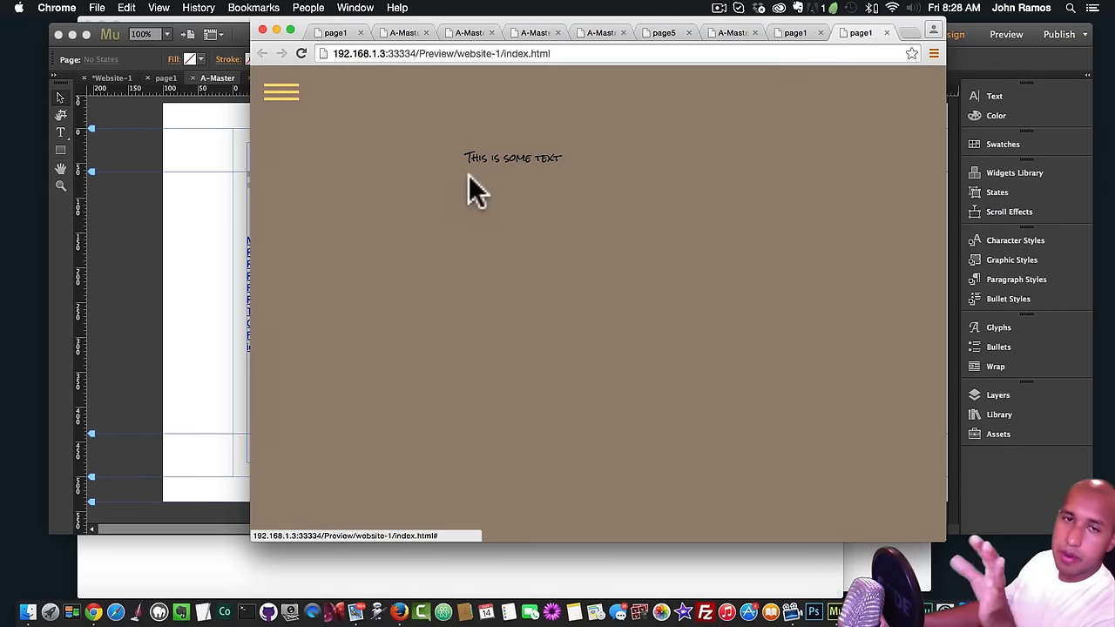
pyautogui.click(282, 92)
pyautogui.click(242, 157)
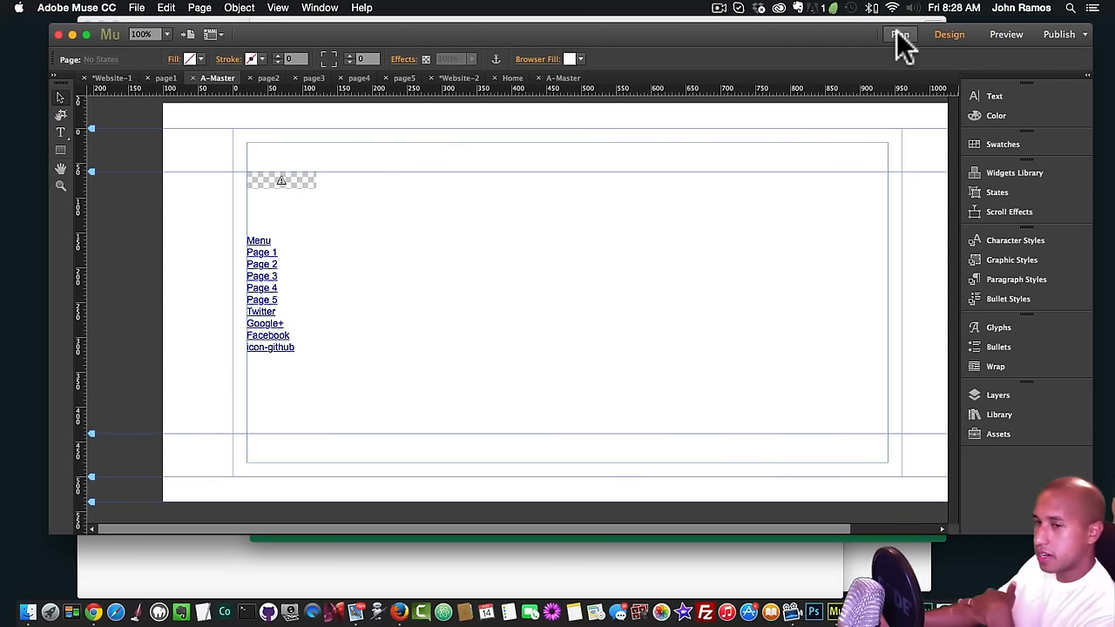
# - Add a new layer above Layer 1 on A-Master and move the Menu 5 Links and Settings widgets into it
pyautogui.click(992, 394)
pyautogui.click(932, 518)
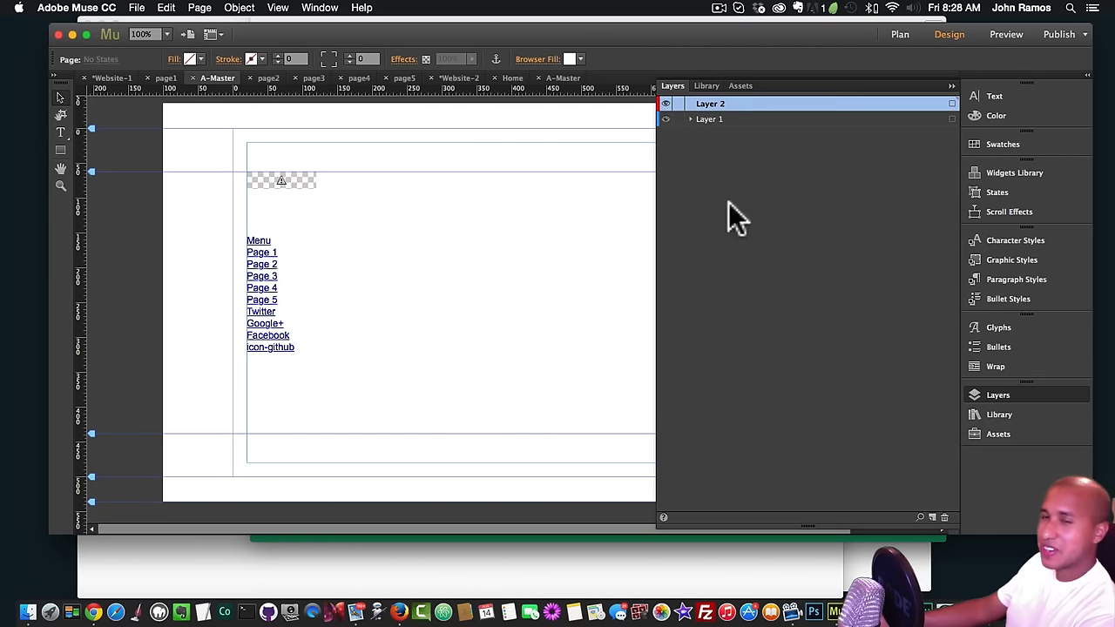
pyautogui.click(699, 122)
pyautogui.click(690, 117)
pyautogui.click(716, 134)
pyautogui.keyDown('shift'); pyautogui.click(726, 145); pyautogui.keyUp('shift')
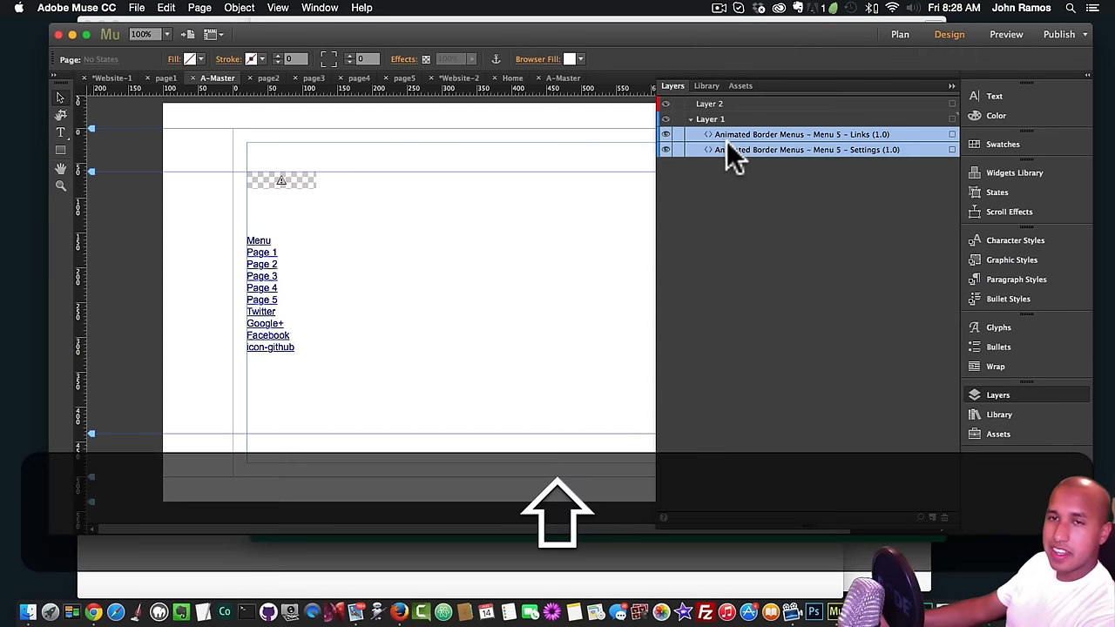
pyautogui.moveTo(727, 141); pyautogui.dragTo(724, 105)
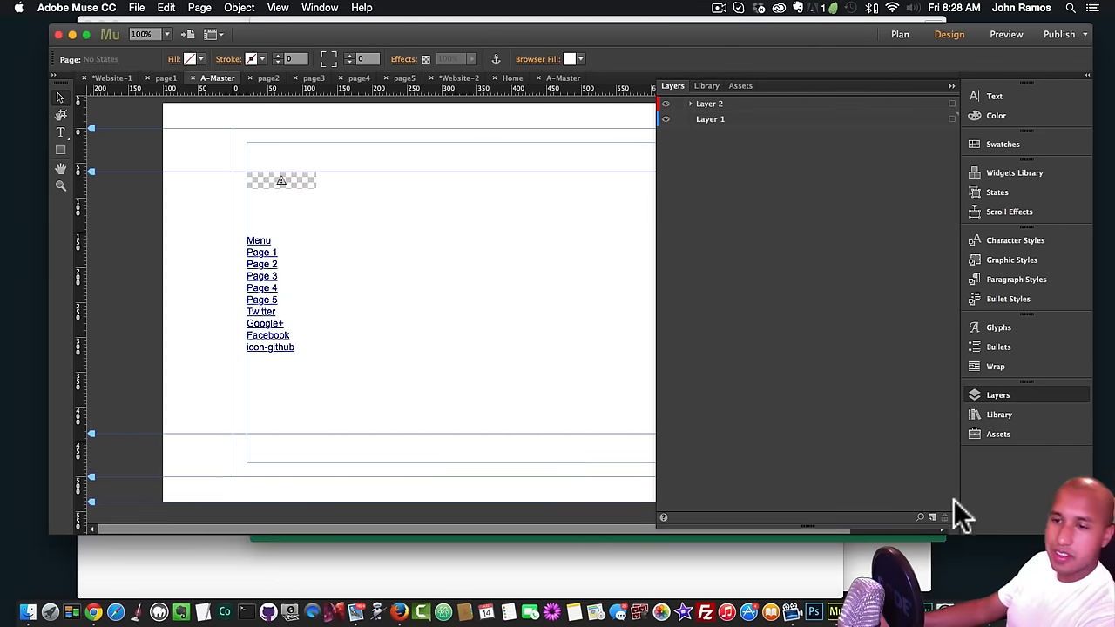
pyautogui.click(1004, 394)
pyautogui.click(287, 183)
pyautogui.click(361, 258)
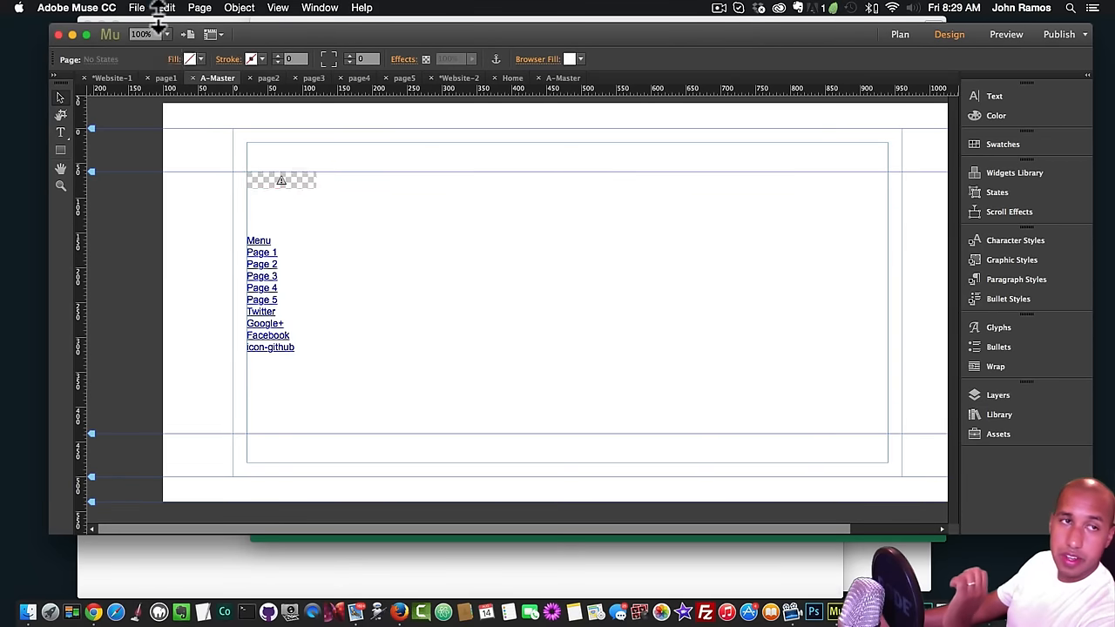
# - Preview the whole site in the browser and open the menu on page 1 to check it on the new layer
pyautogui.click(140, 8)
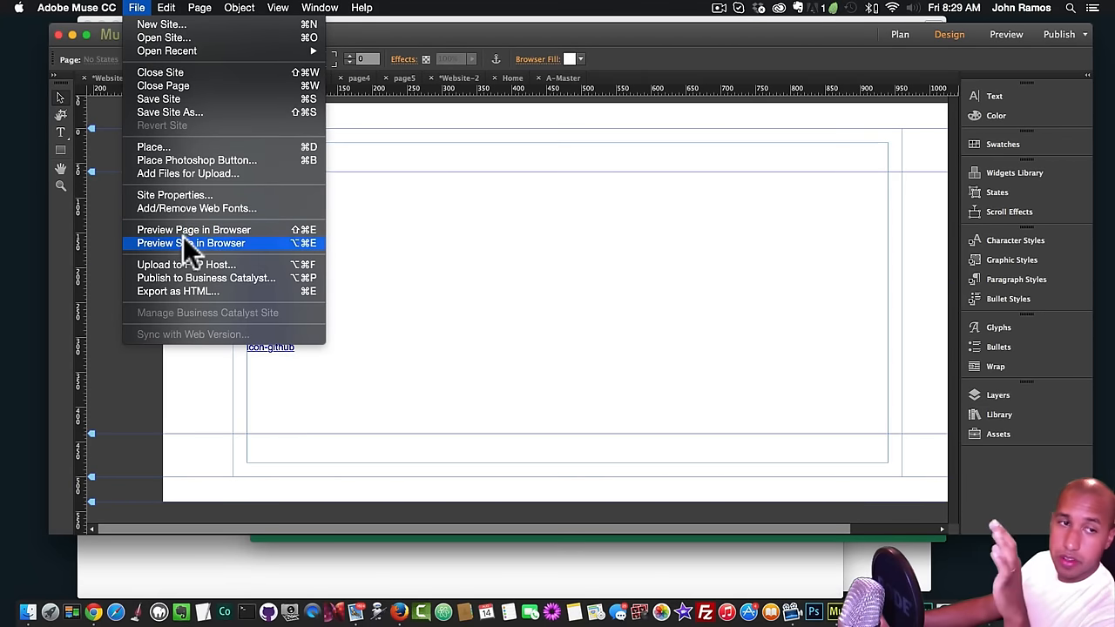
pyautogui.click(187, 230)
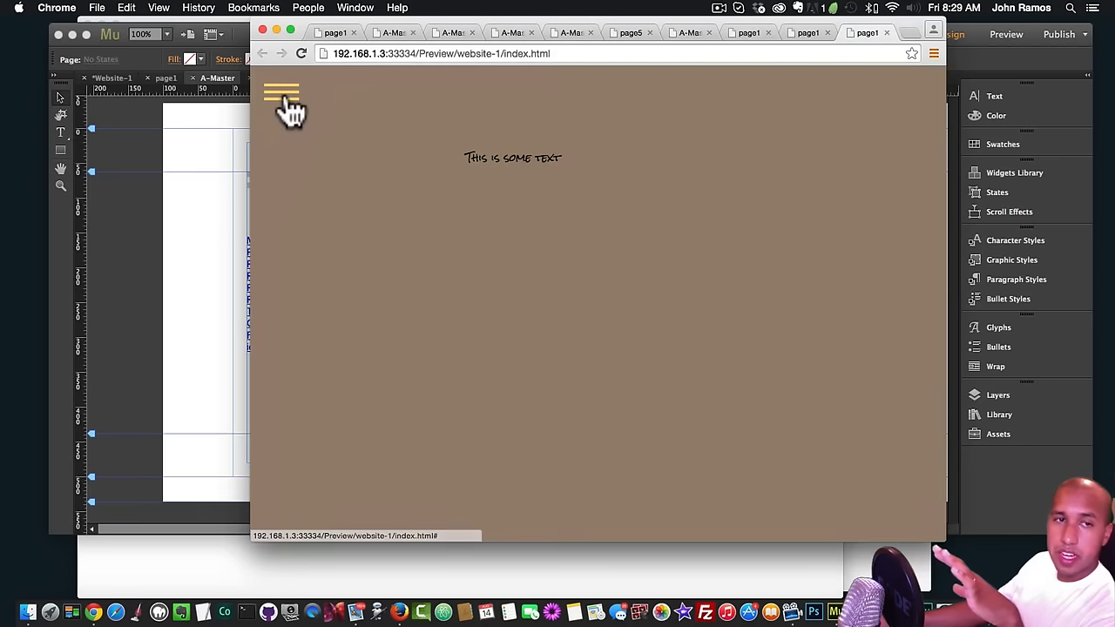
pyautogui.click(283, 98)
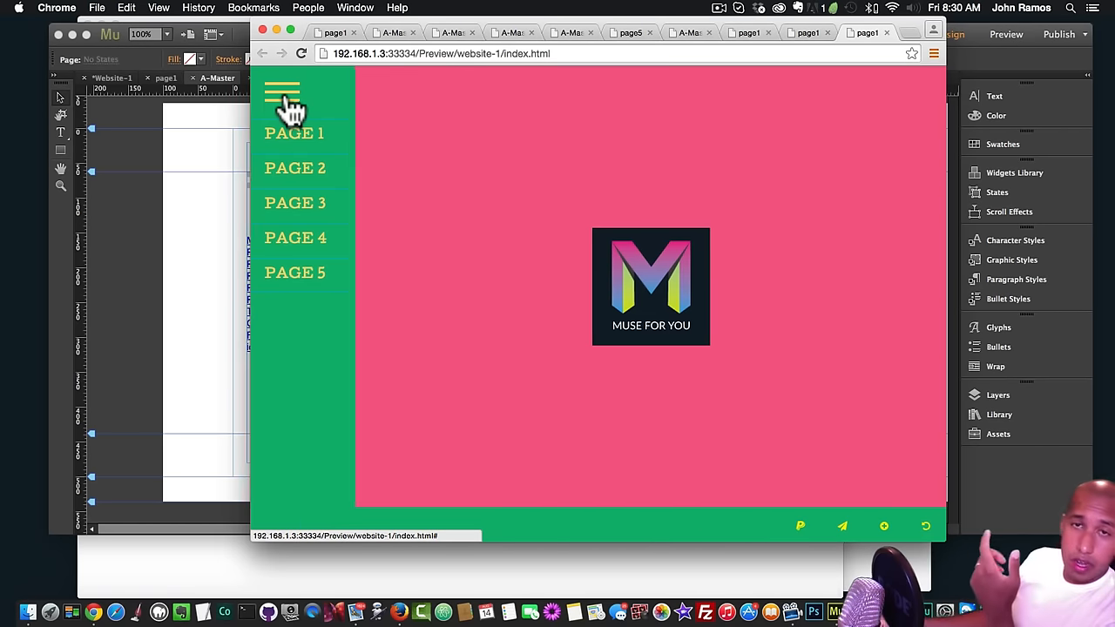
# - Open museforyoushop.com in a new browser tab and enter its shop
pyautogui.click(914, 34)
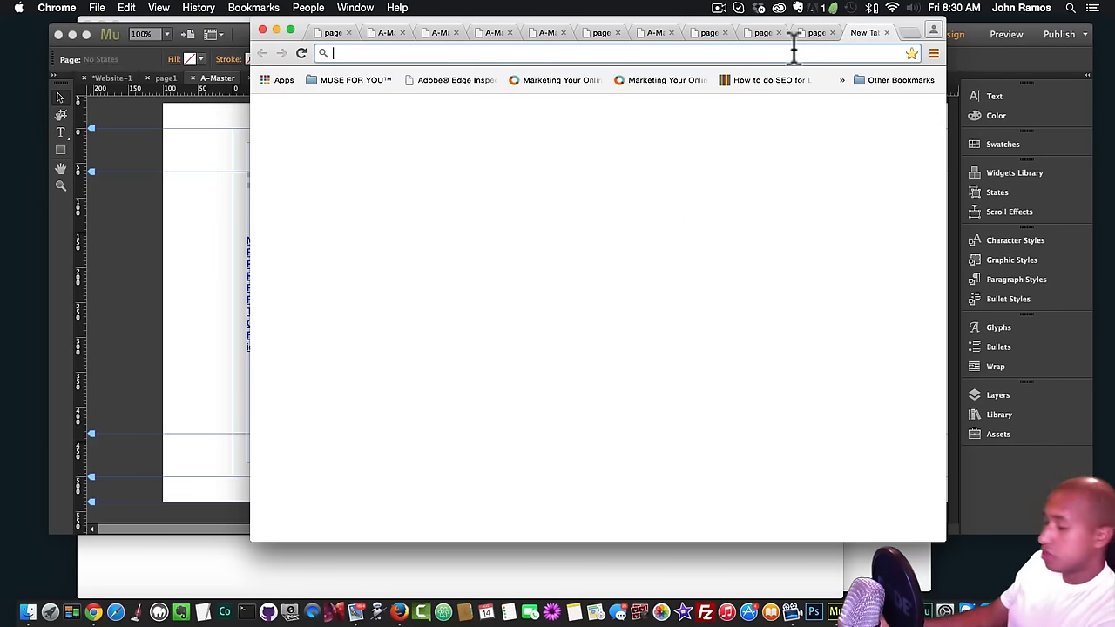
pyautogui.write('museforyoushop.com')
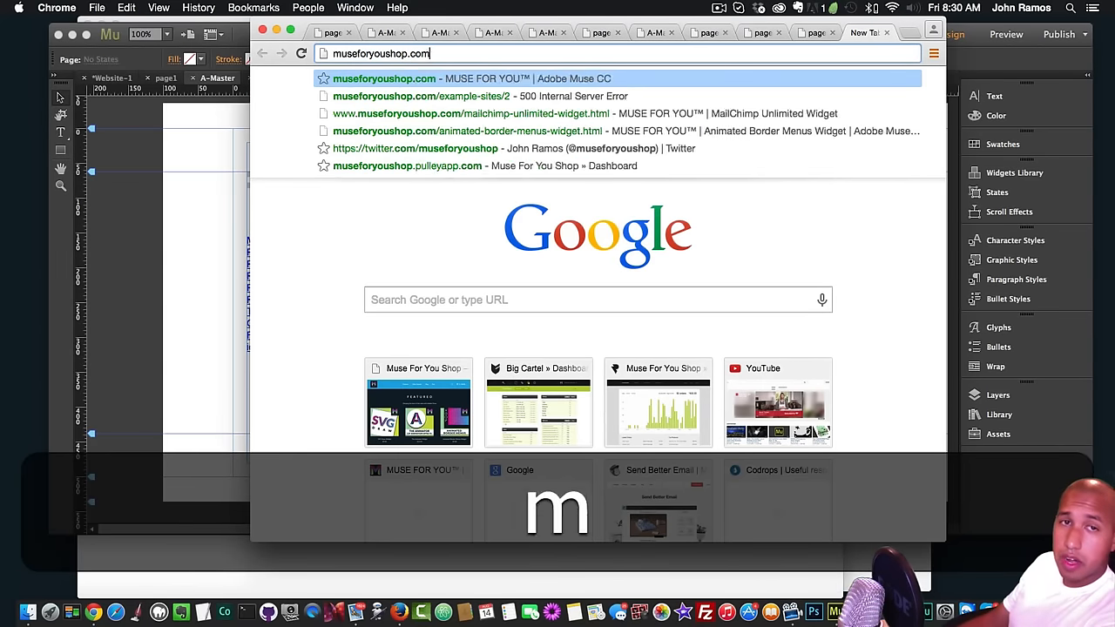
pyautogui.press('Return')
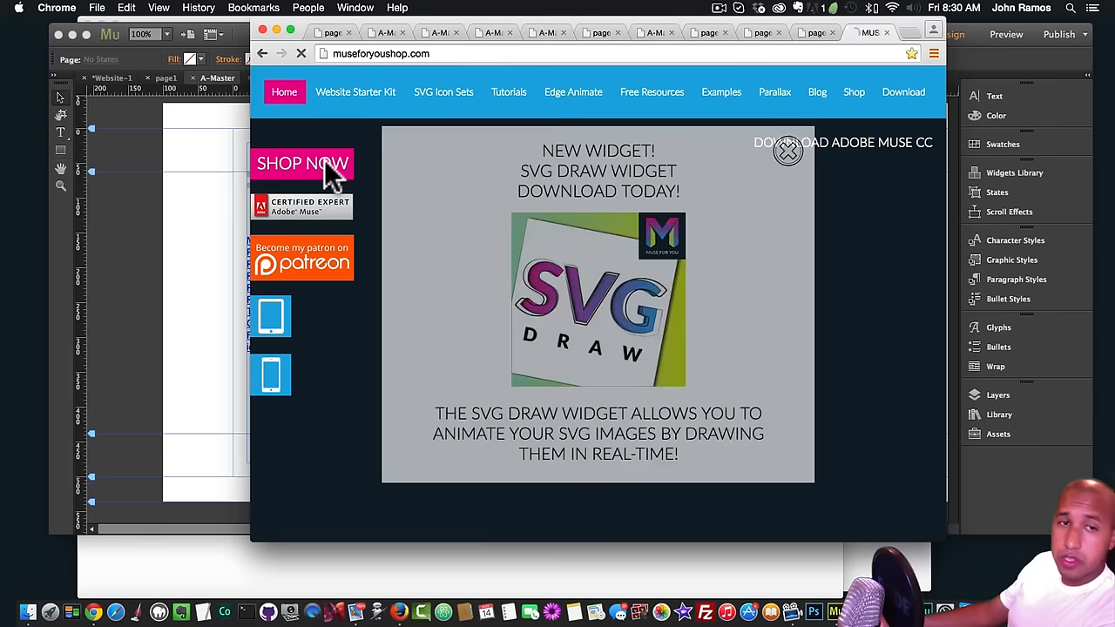
pyautogui.click(340, 181)
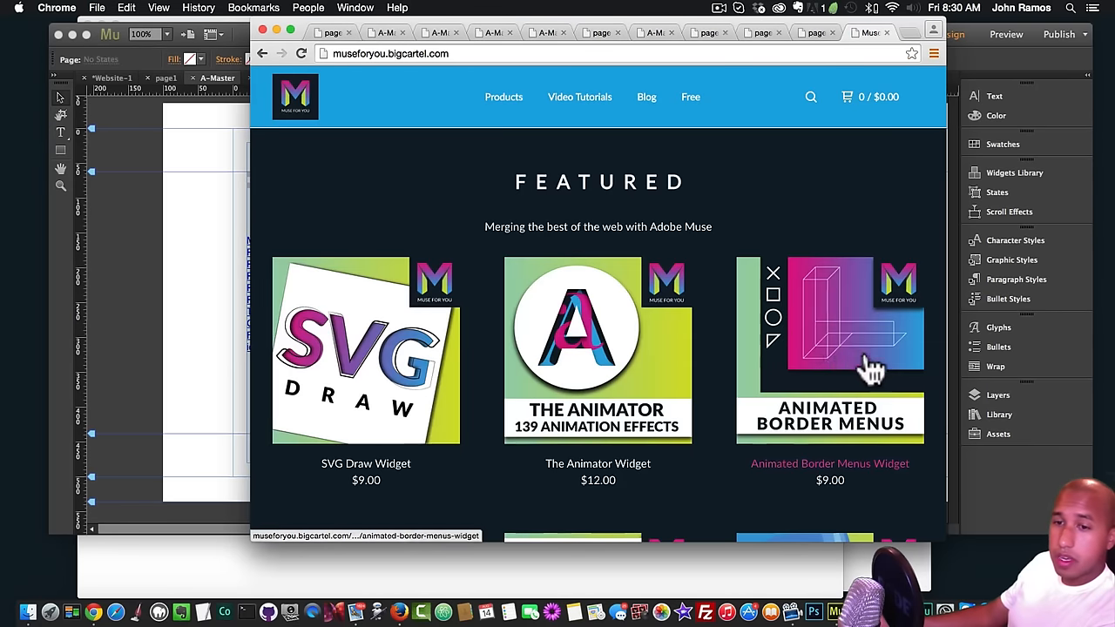
# - Open the Animated Border Menus Widget's product page and its preview page, and look through the examples, features and installation instructions
pyautogui.click(834, 362)
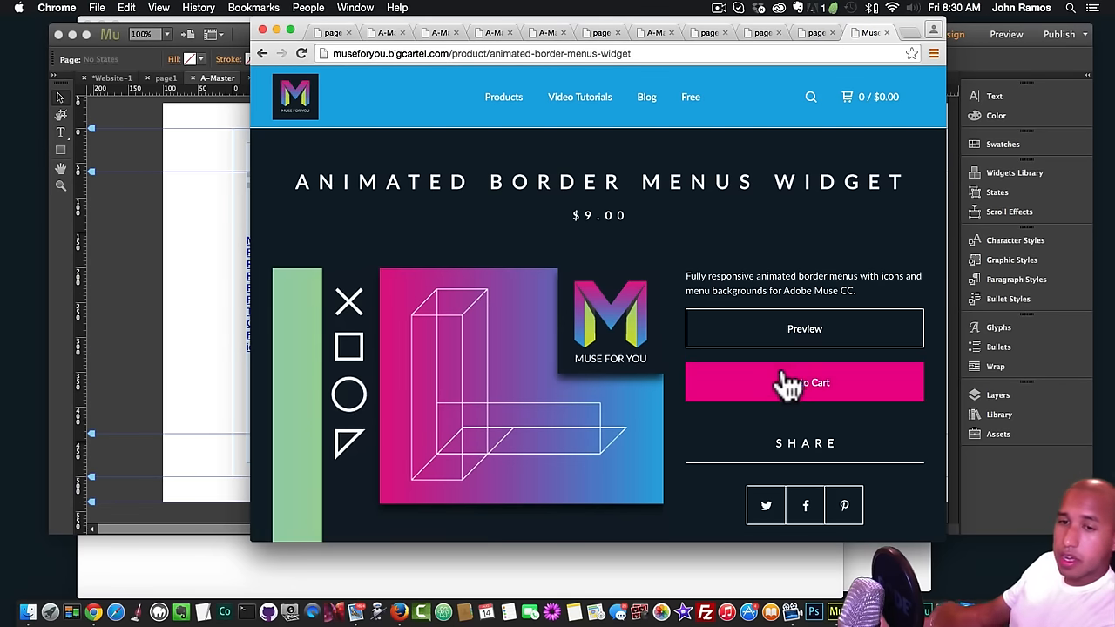
pyautogui.click(795, 342)
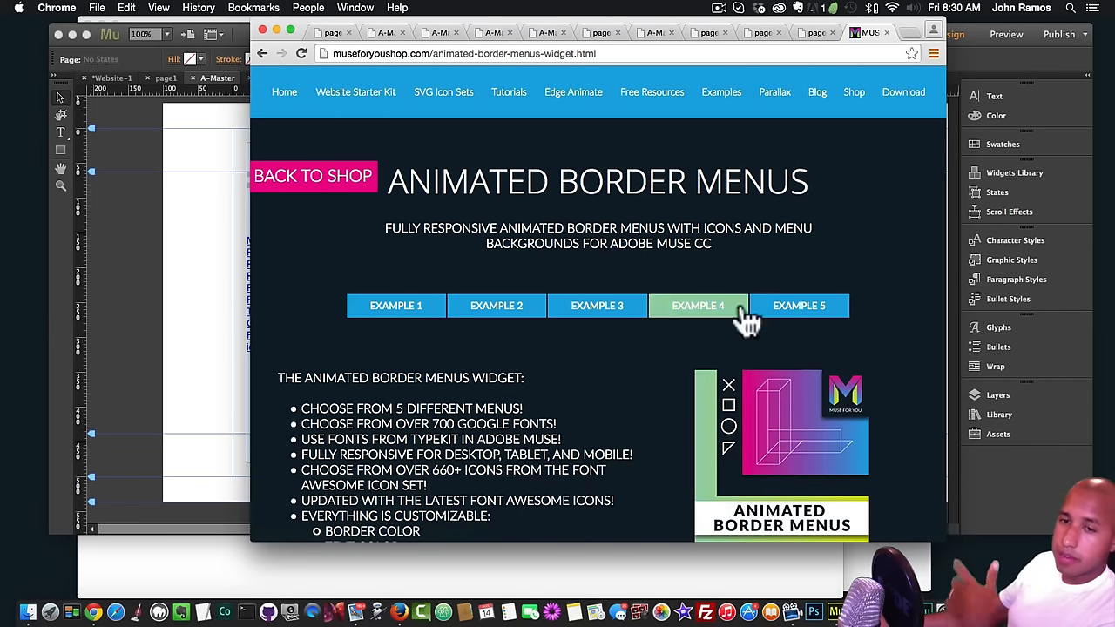
pyautogui.scroll(-5, 741, 319)
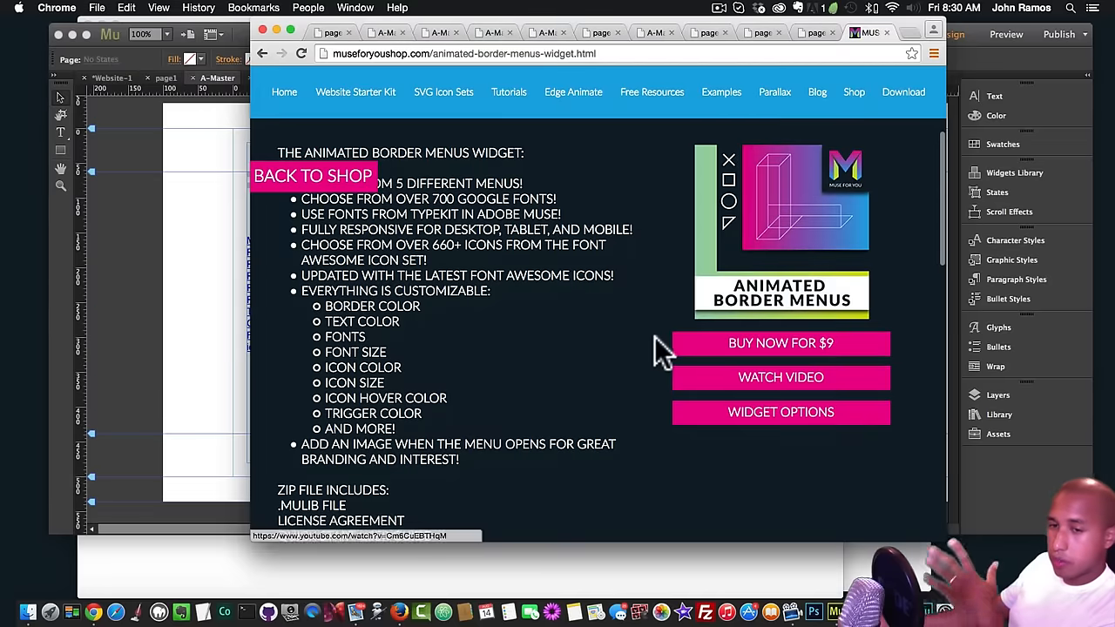
pyautogui.scroll(-10, 646, 328)
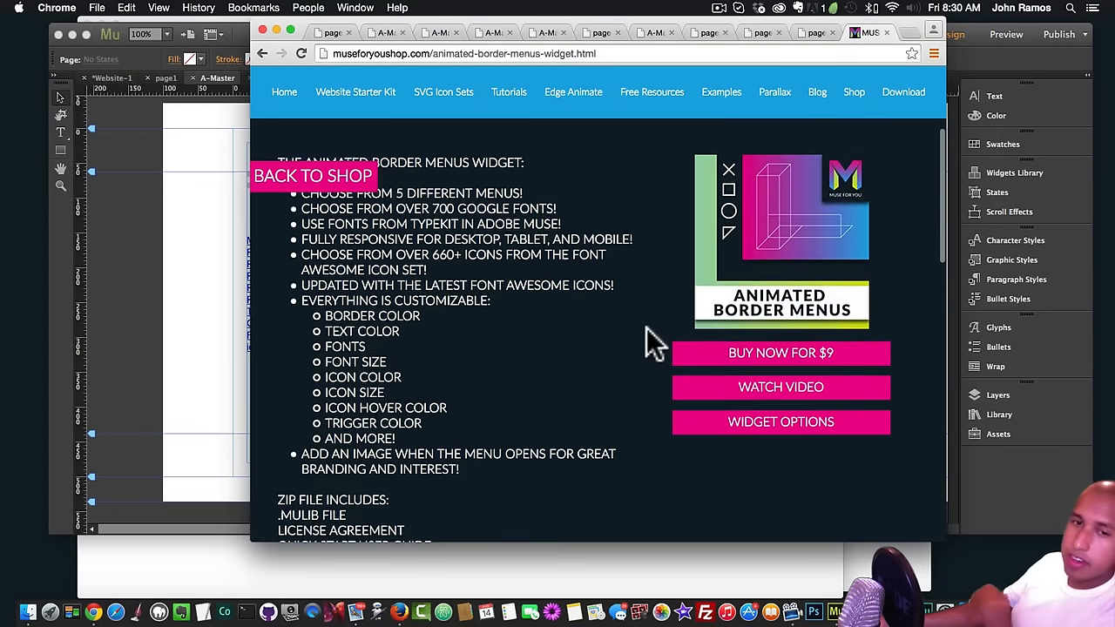
pyautogui.scroll(-10, 646, 322)
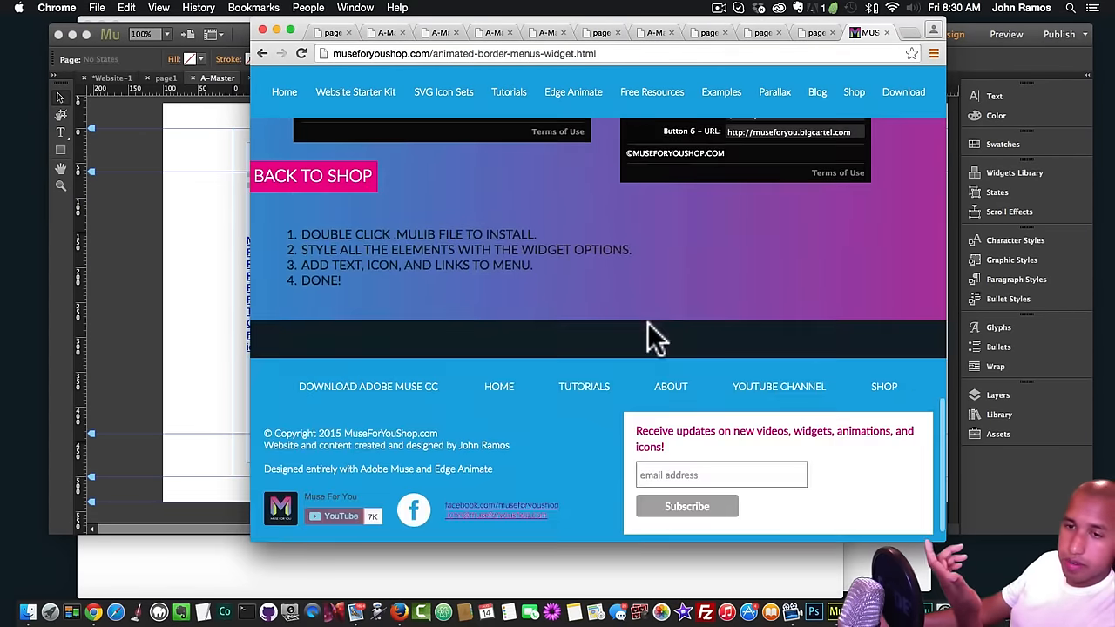
pyautogui.scroll(20, 650, 322)
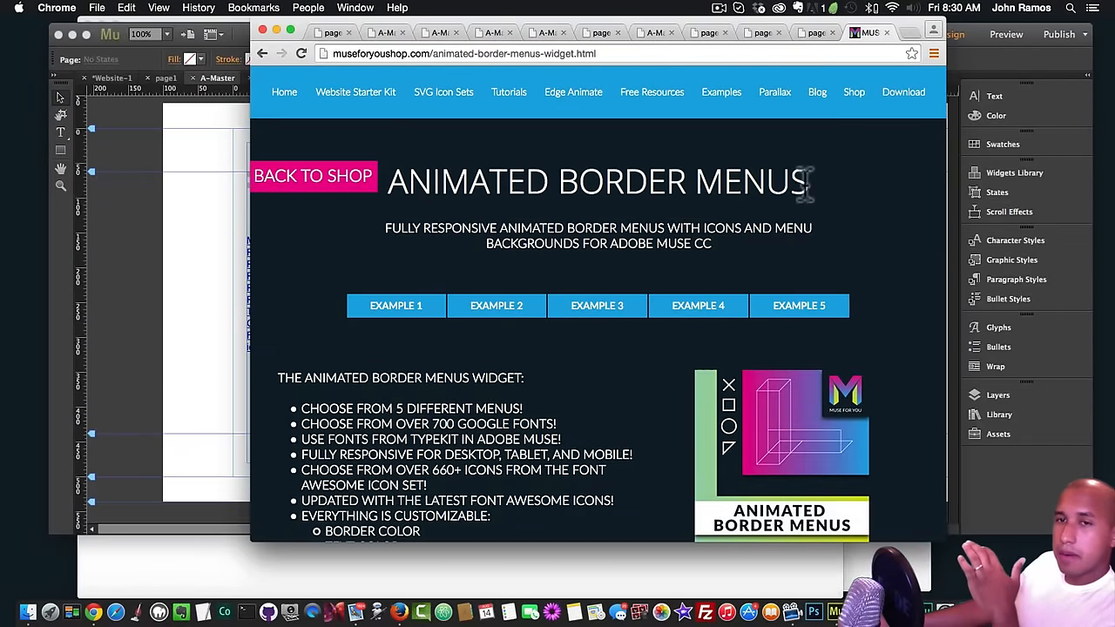
# - Return to the page 1 site preview and make the browser window slightly narrower to check the opened menu's responsiveness
pyautogui.click(811, 31)
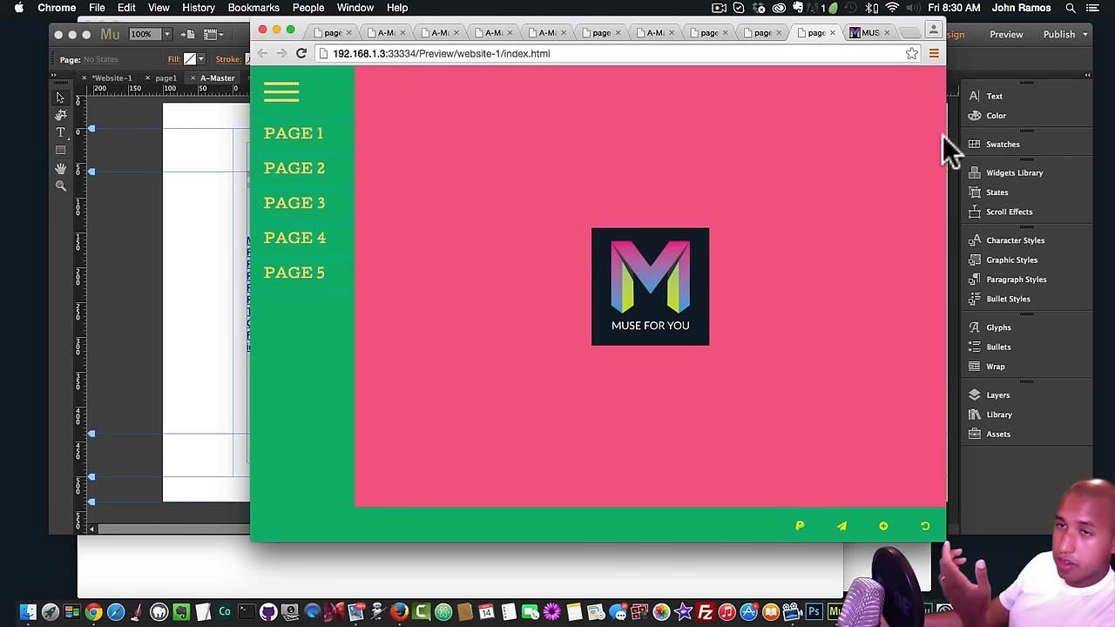
pyautogui.moveTo(947, 138); pyautogui.dragTo(941, 218)
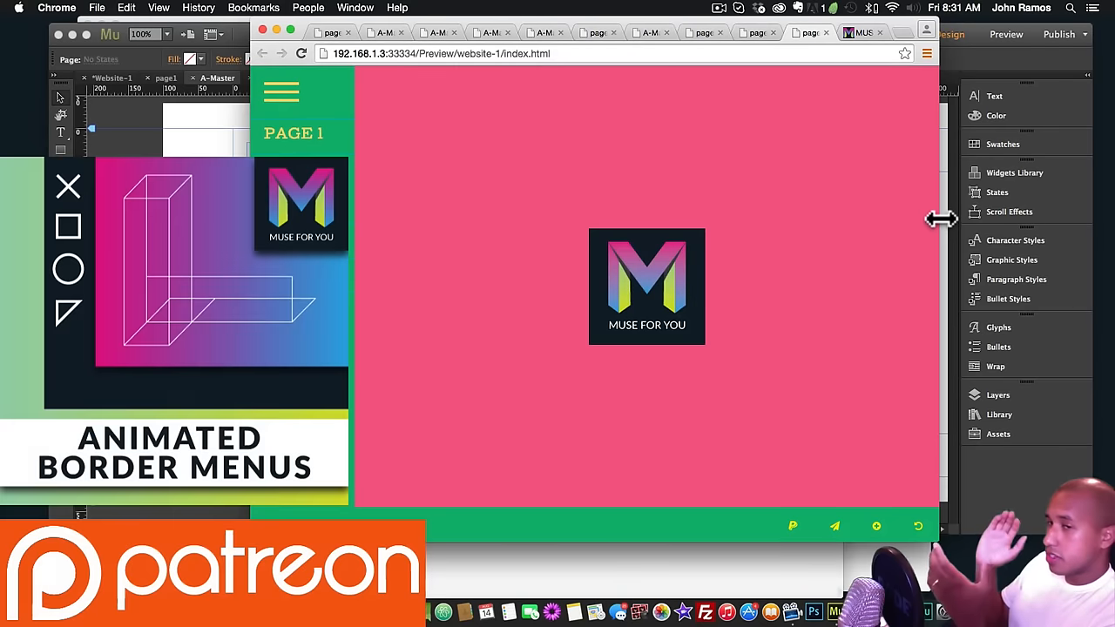